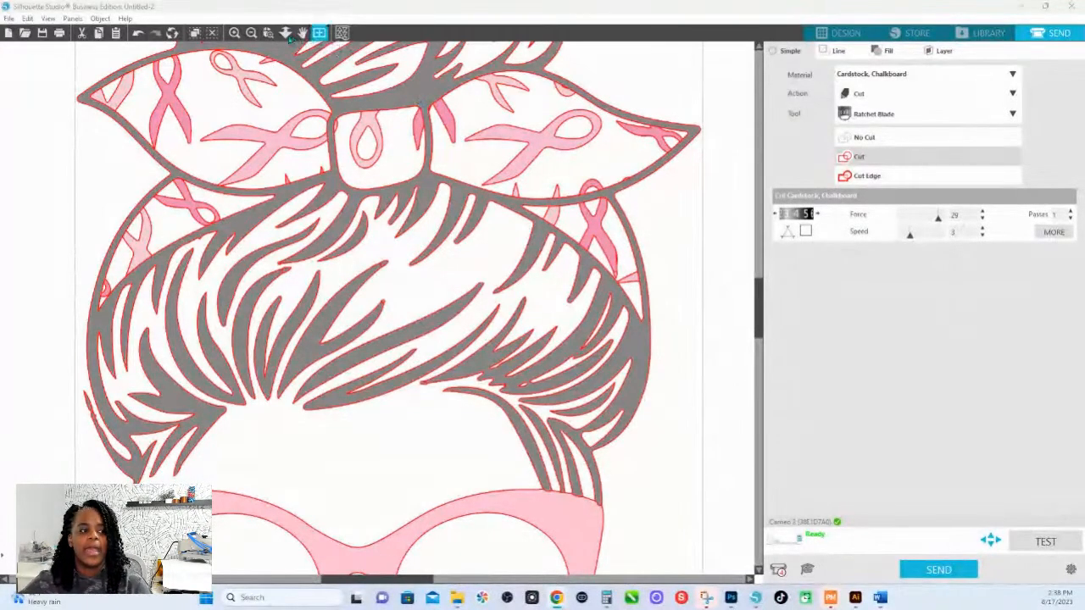
# Examine the cut lines up close along the hair's outer edge and at the tips of the inner strands.
pyautogui.click(267, 34)
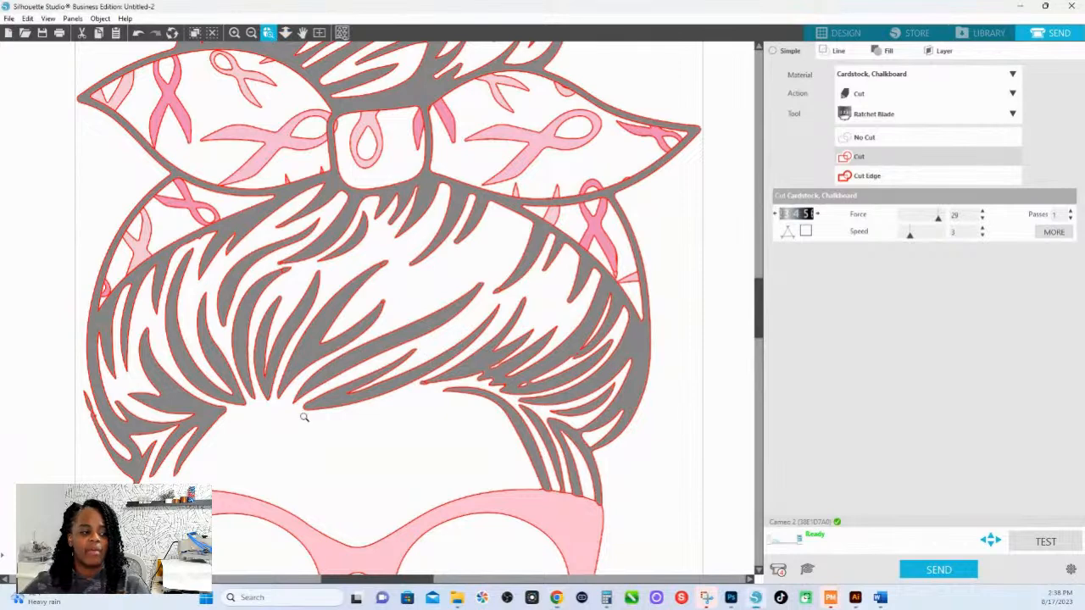
pyautogui.click(537, 429)
pyautogui.click(523, 430)
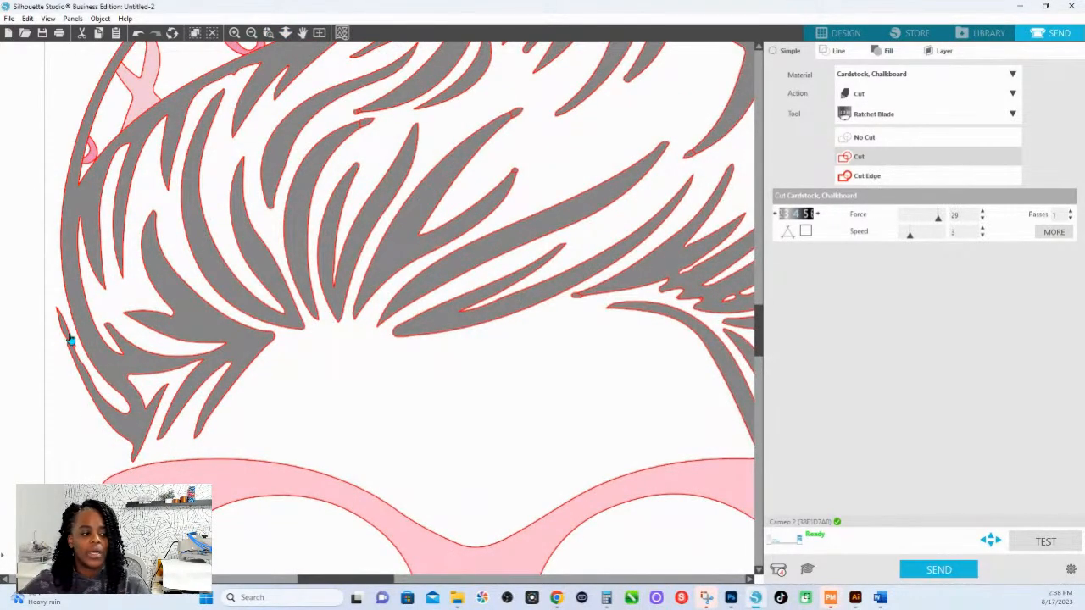
pyautogui.moveTo(109, 359); pyautogui.dragTo(428, 289)
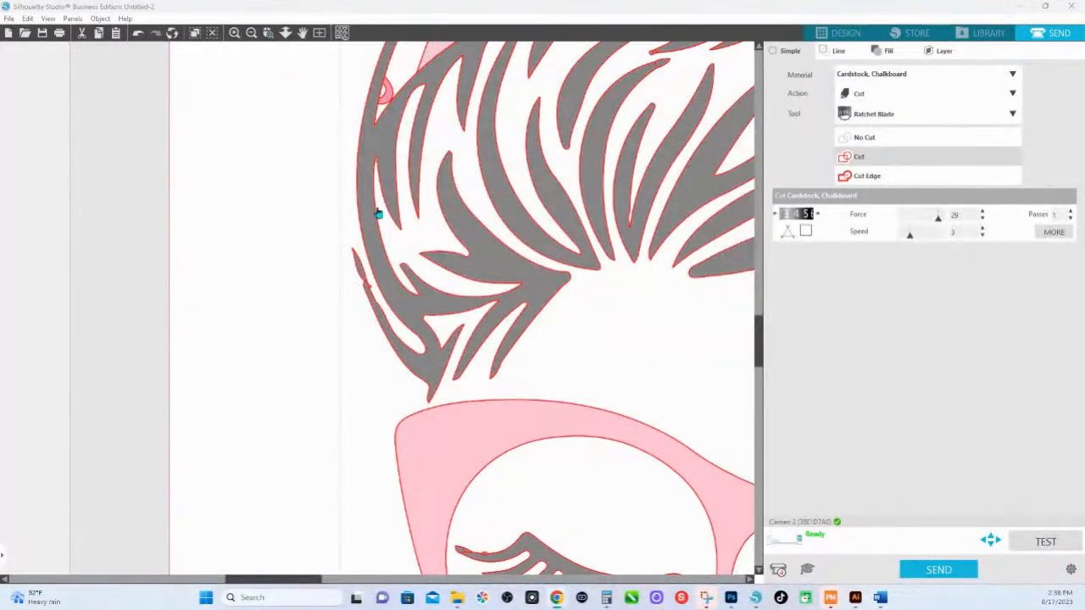
pyautogui.scroll(3, 362, 196)
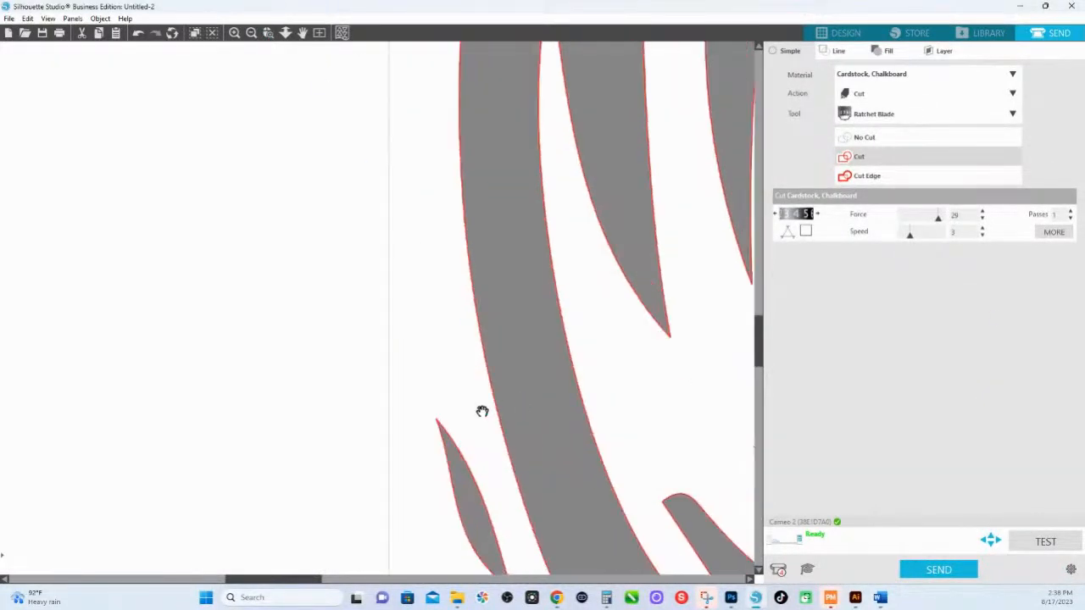
pyautogui.moveTo(401, 236); pyautogui.dragTo(382, 139)
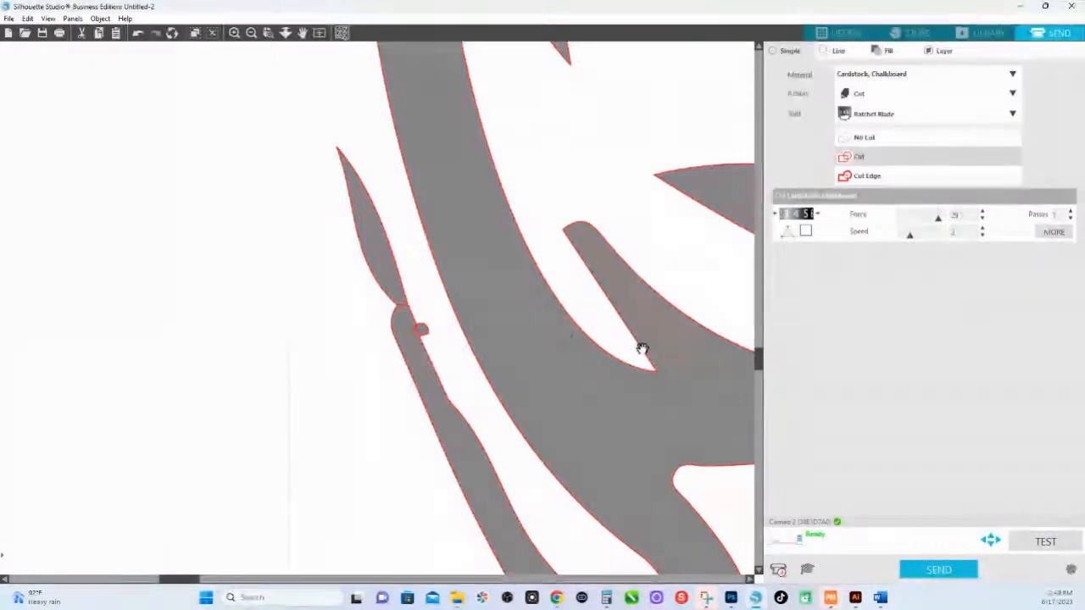
pyautogui.moveTo(623, 359); pyautogui.dragTo(7, 212)
pyautogui.moveTo(524, 409); pyautogui.dragTo(405, 450)
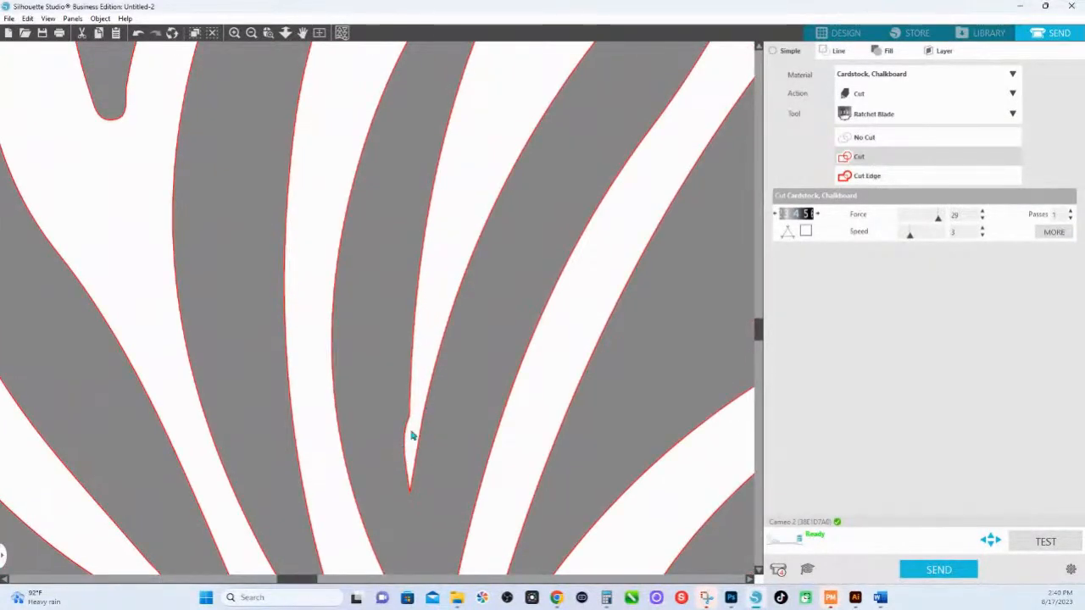
pyautogui.moveTo(433, 248); pyautogui.dragTo(430, 607)
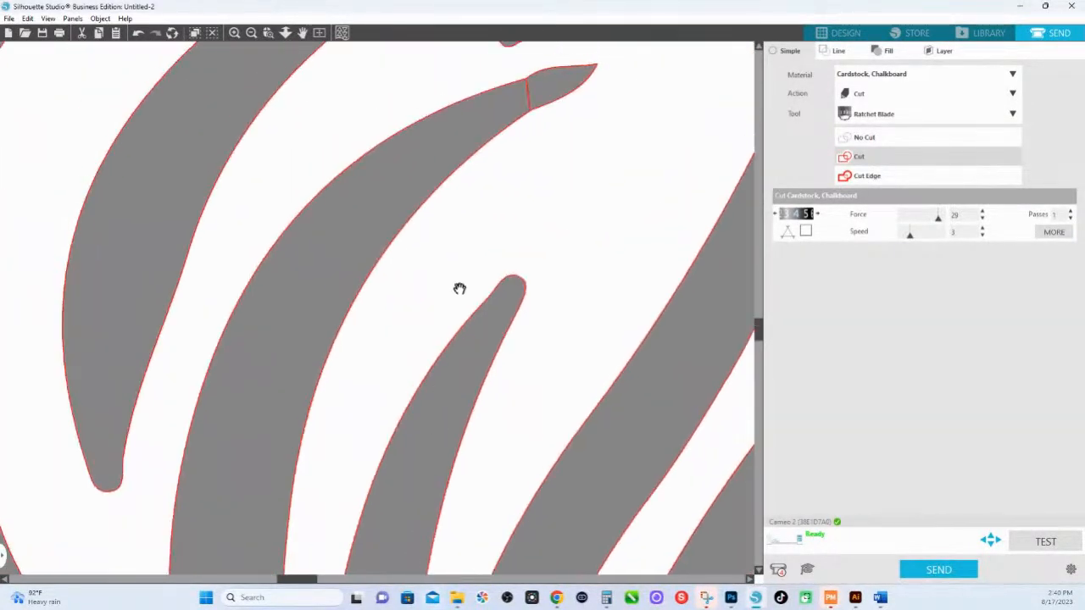
pyautogui.moveTo(460, 285); pyautogui.dragTo(467, 381)
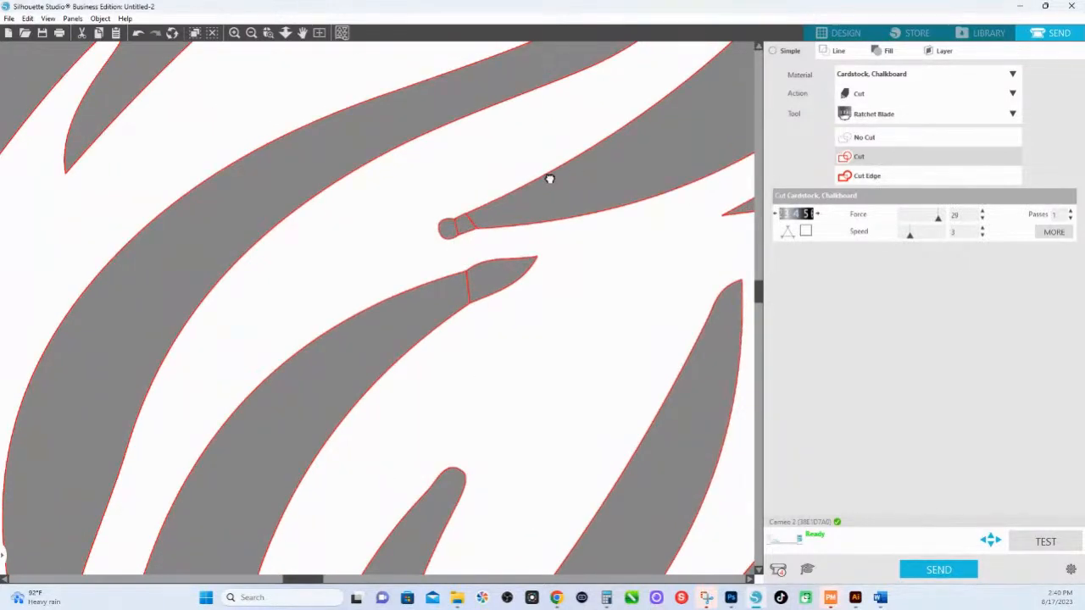
pyautogui.moveTo(573, 176); pyautogui.dragTo(339, 242)
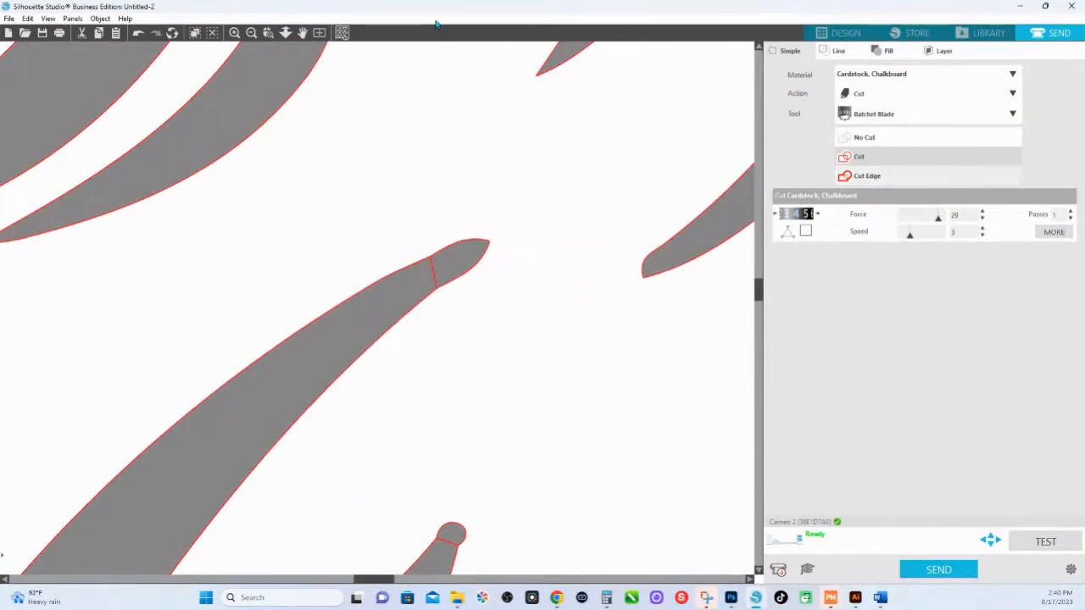
pyautogui.scroll(-5, 351, 177)
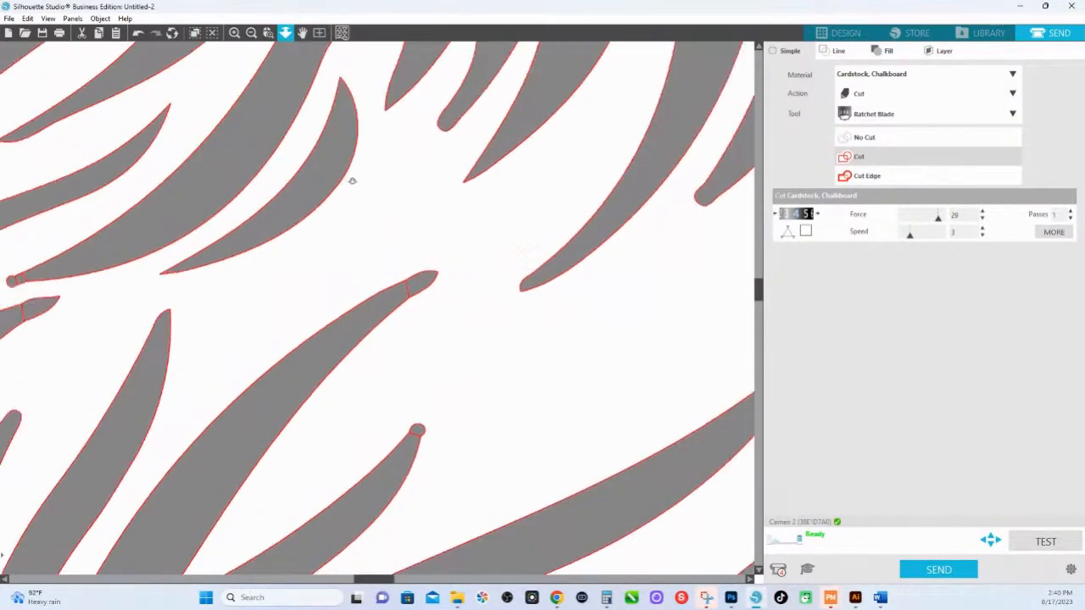
# Set the cut style to Cut Edge and inspect the cut lines at the hair strand tips.
pyautogui.click(859, 177)
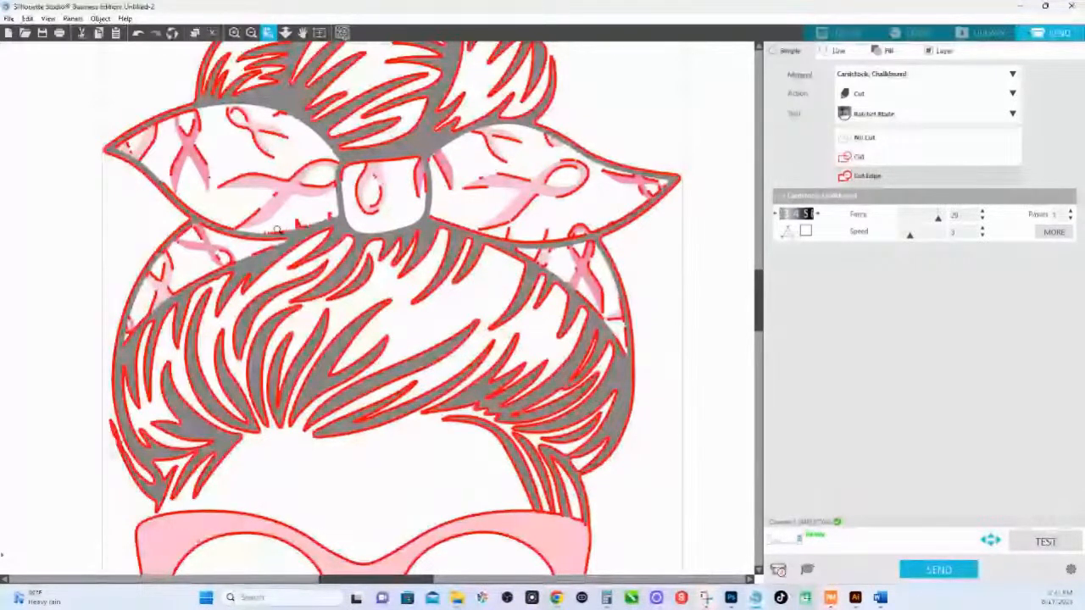
pyautogui.click(329, 334)
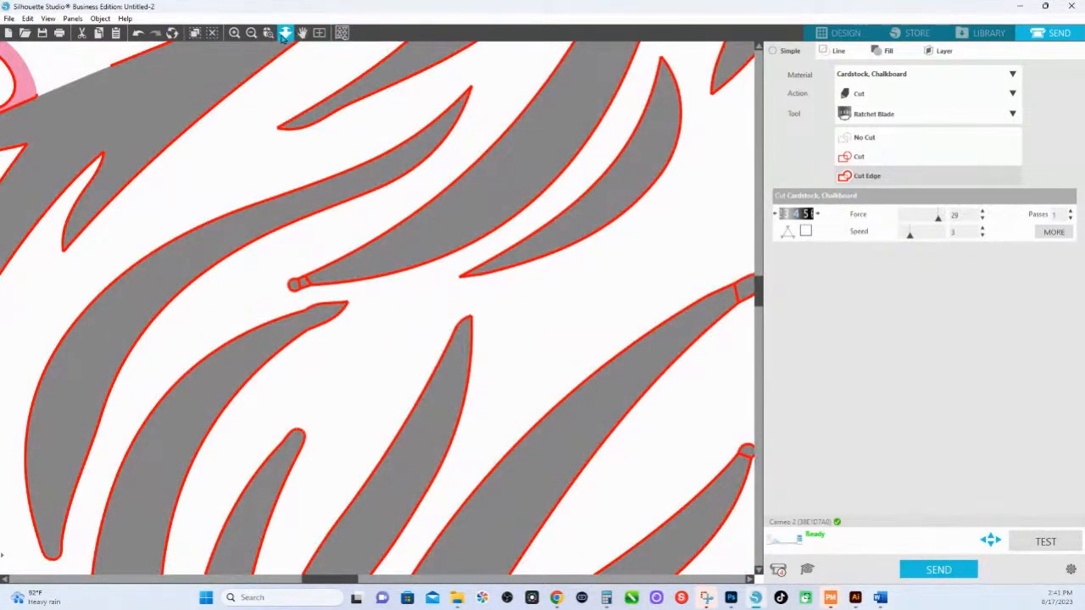
pyautogui.click(362, 337)
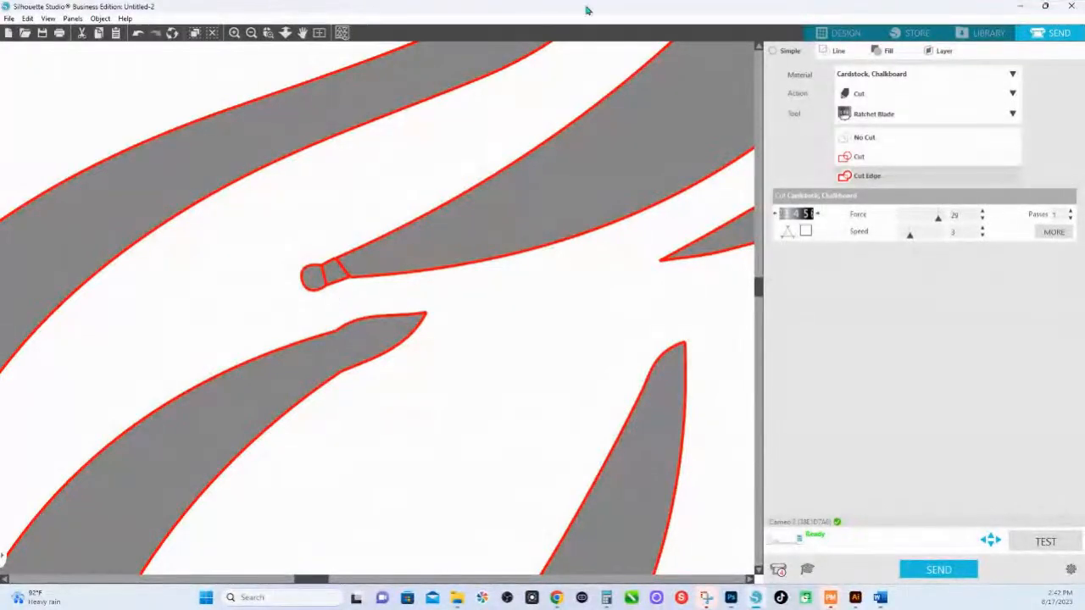
# Return to the design workspace and bring the whole face and headscarf artwork into view.
pyautogui.click(839, 33)
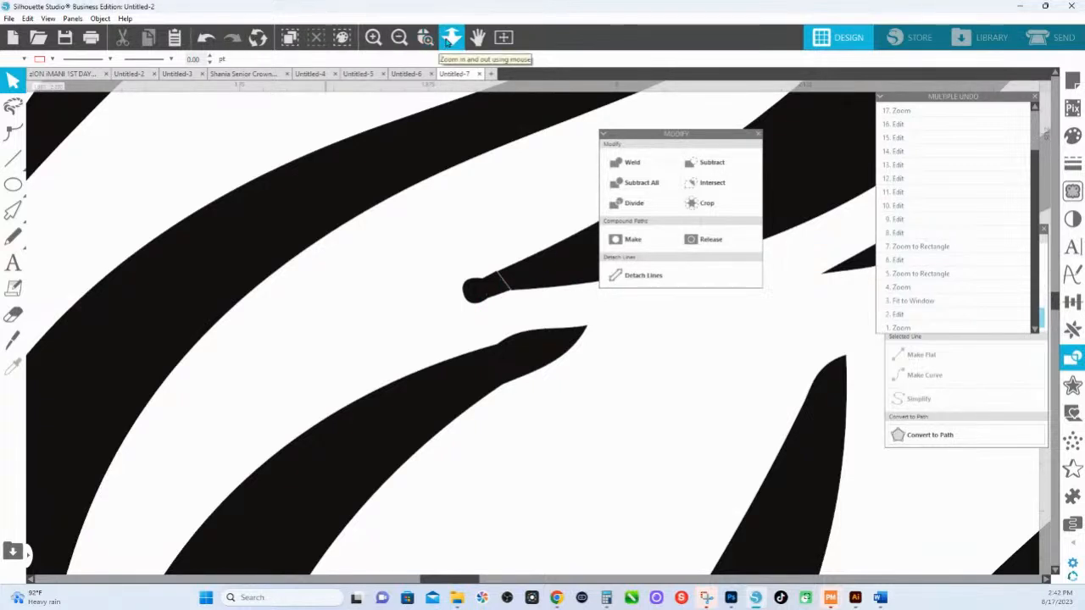
pyautogui.click(448, 41)
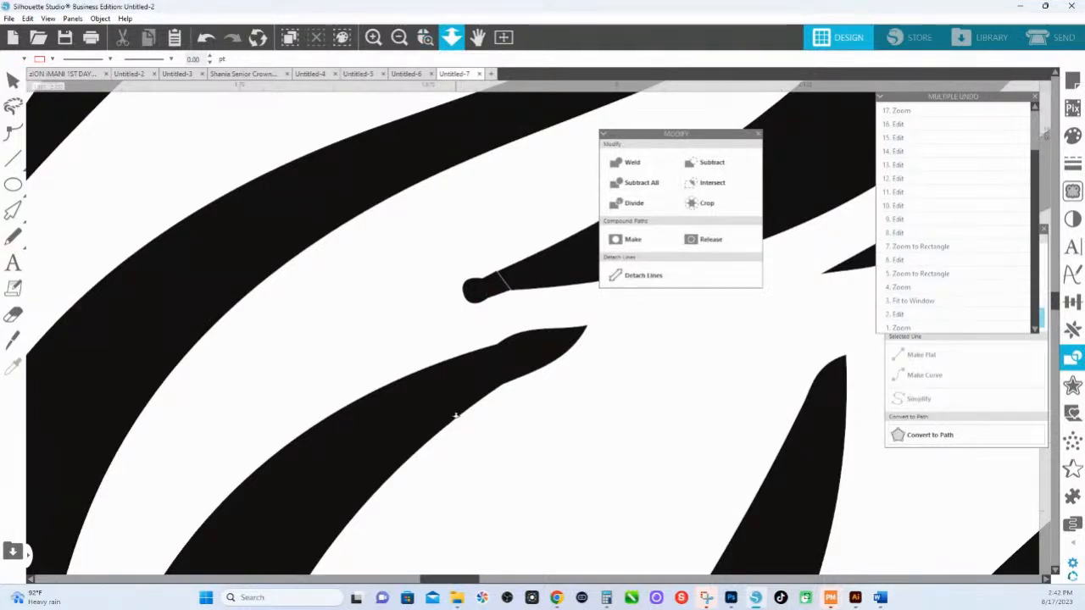
pyautogui.moveTo(450, 406); pyautogui.dragTo(401, 105)
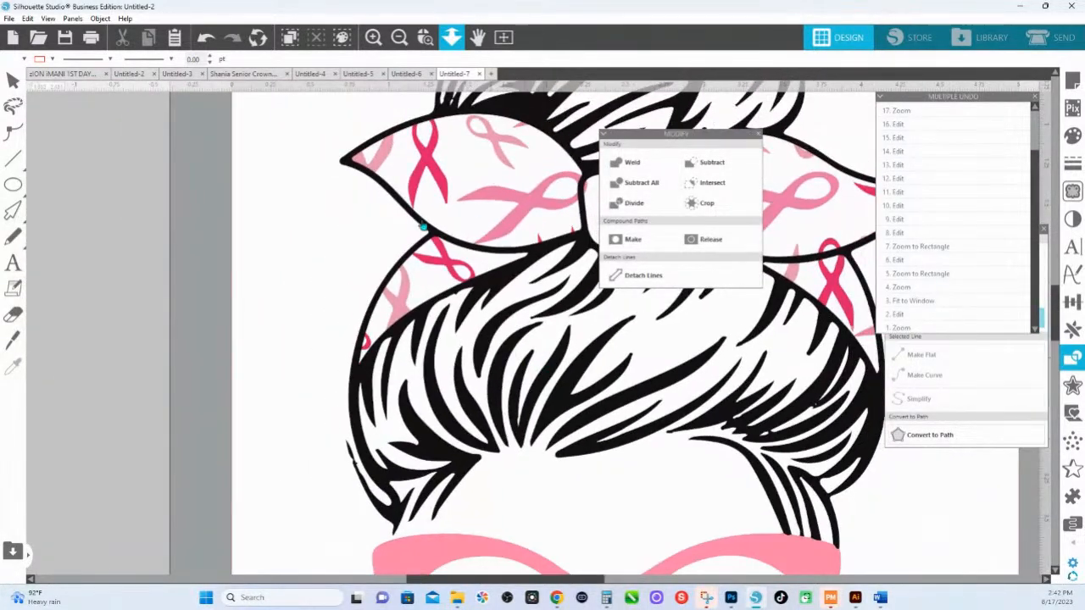
pyautogui.click(448, 40)
pyautogui.click(444, 43)
pyautogui.scroll(-3, 462, 208)
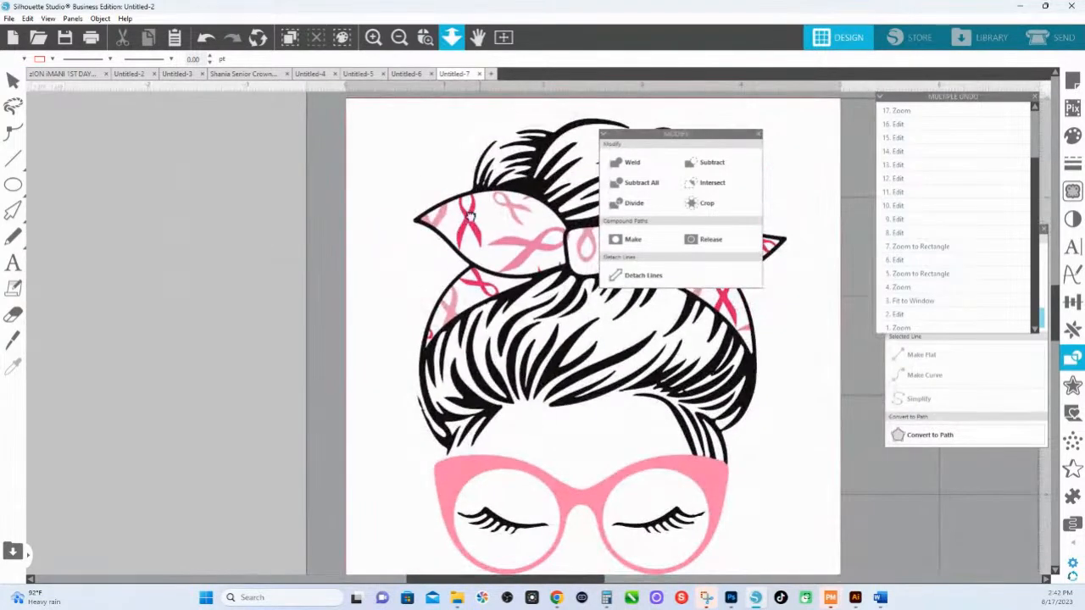
pyautogui.moveTo(472, 226); pyautogui.dragTo(261, 199)
pyautogui.click(261, 200)
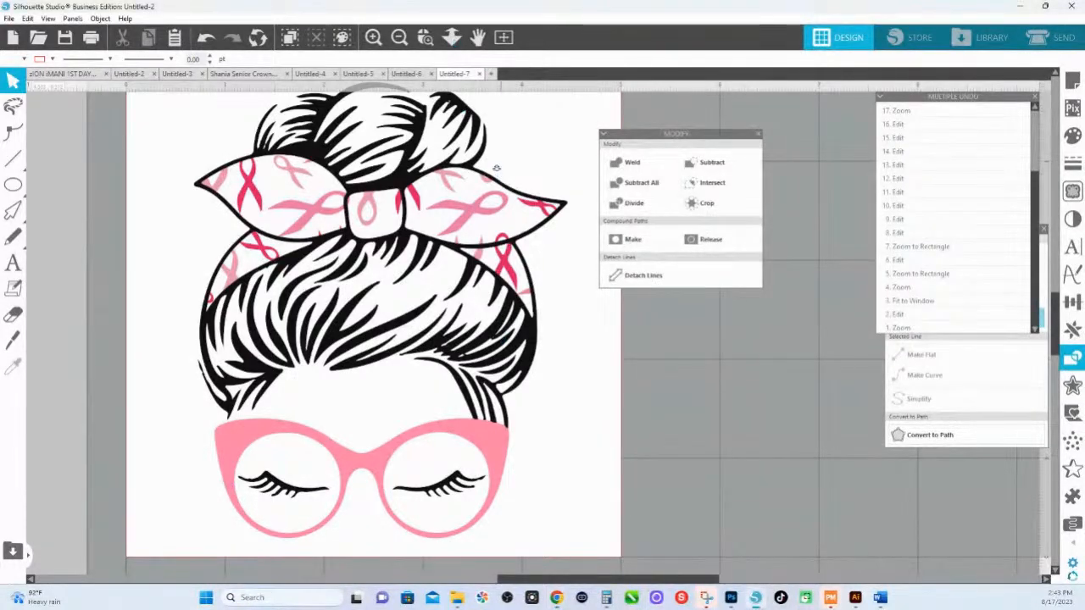
# Select the whole design and set the page width and height to 12 in each.
pyautogui.click(451, 37)
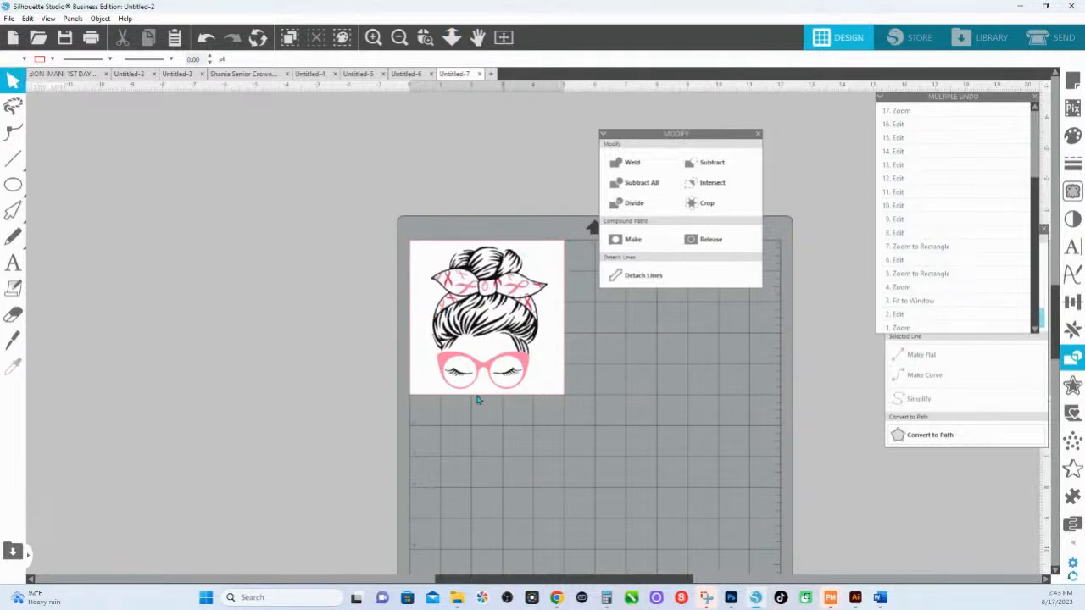
pyautogui.moveTo(381, 203); pyautogui.dragTo(552, 424)
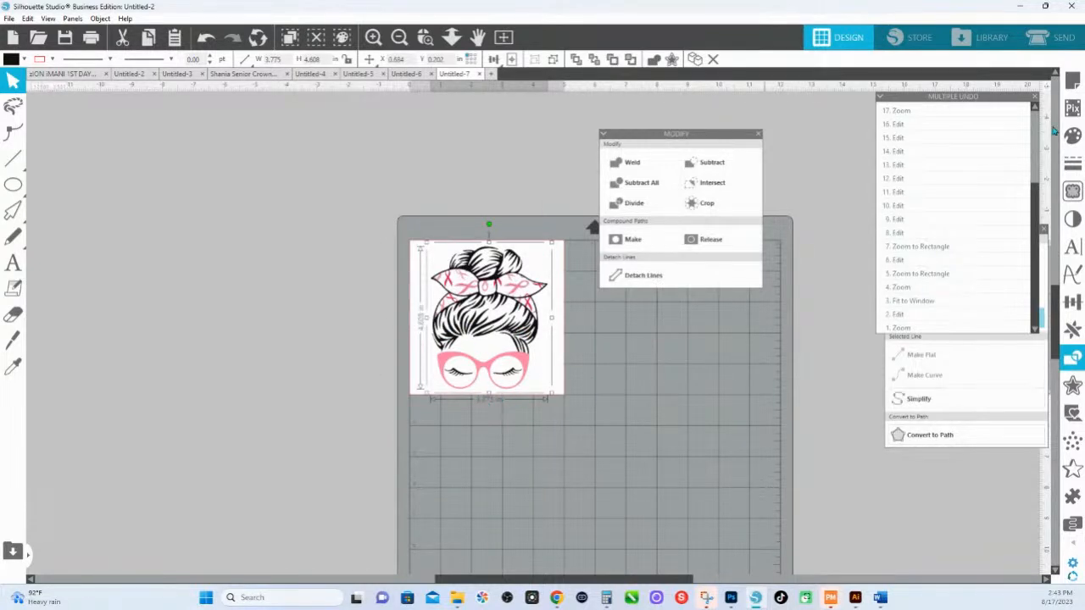
pyautogui.click(1074, 87)
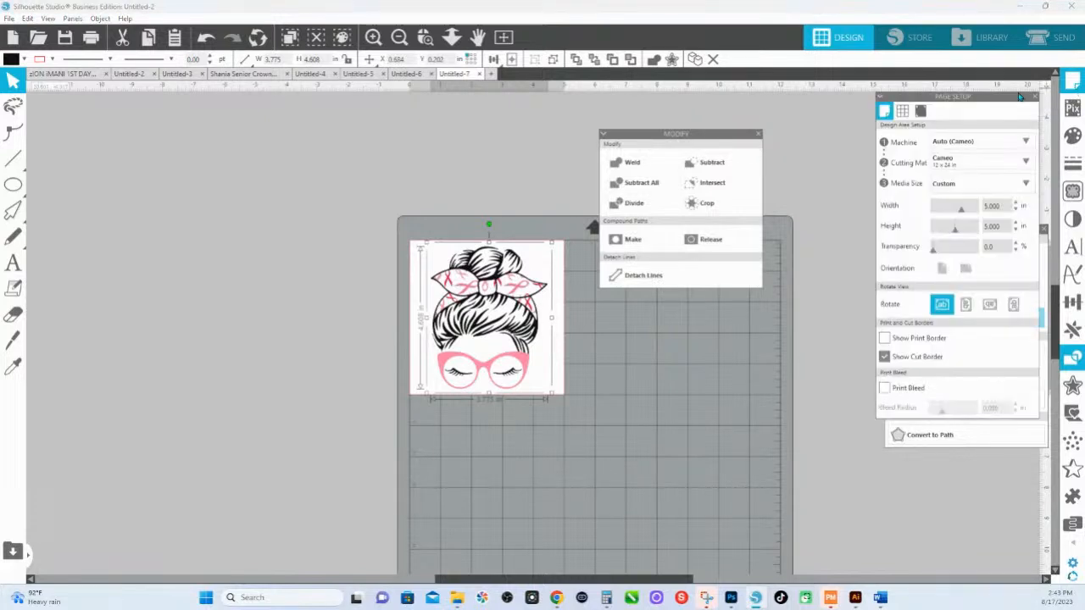
pyautogui.click(992, 205)
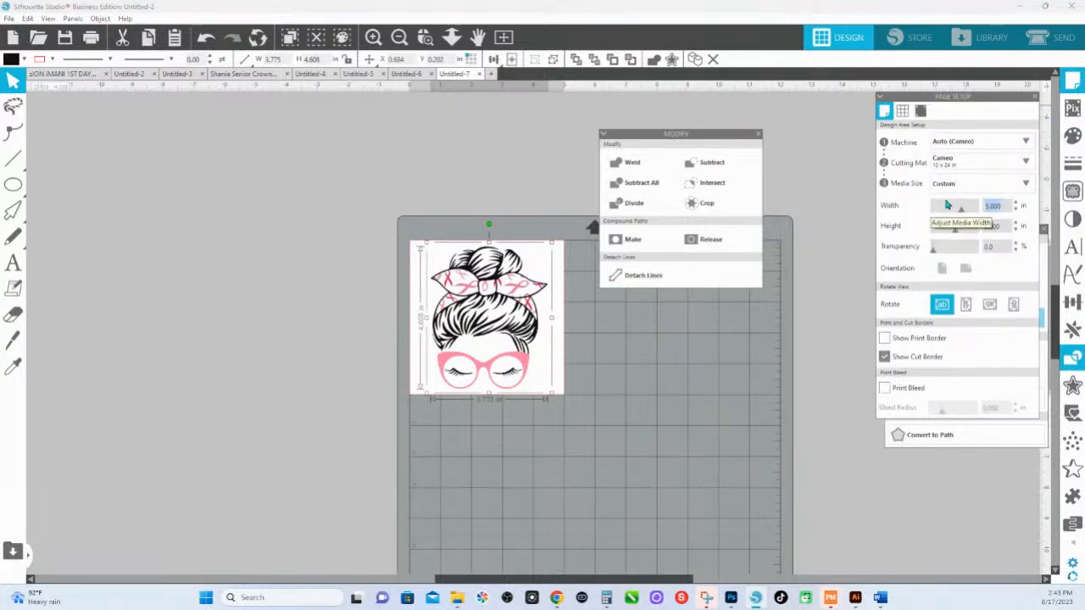
pyautogui.write('12')
pyautogui.press('Return')
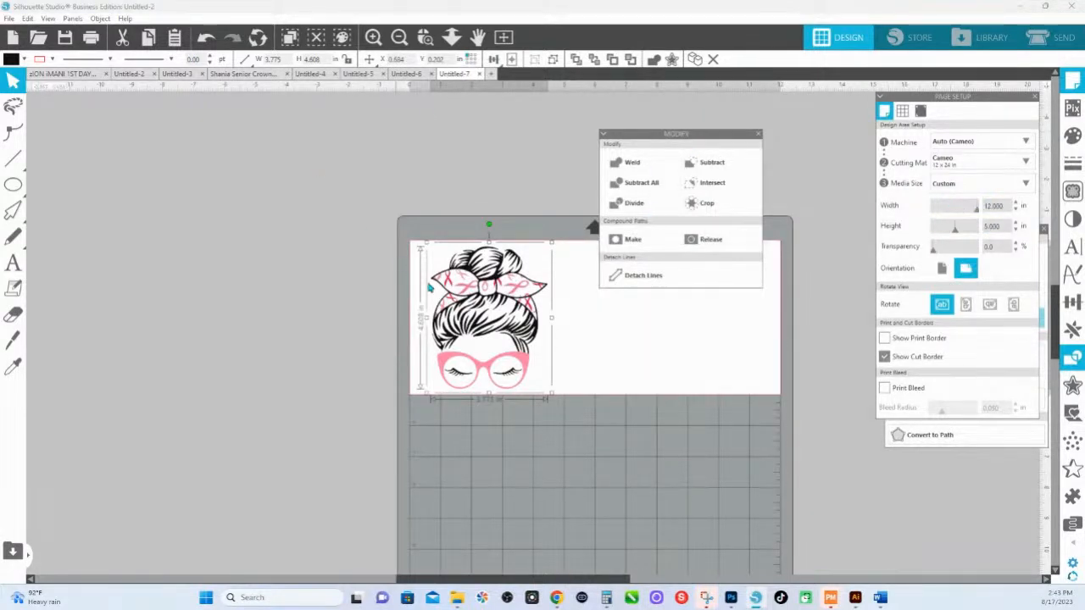
pyautogui.moveTo(1002, 227); pyautogui.dragTo(959, 231)
pyautogui.write('12')
pyautogui.press('Return')
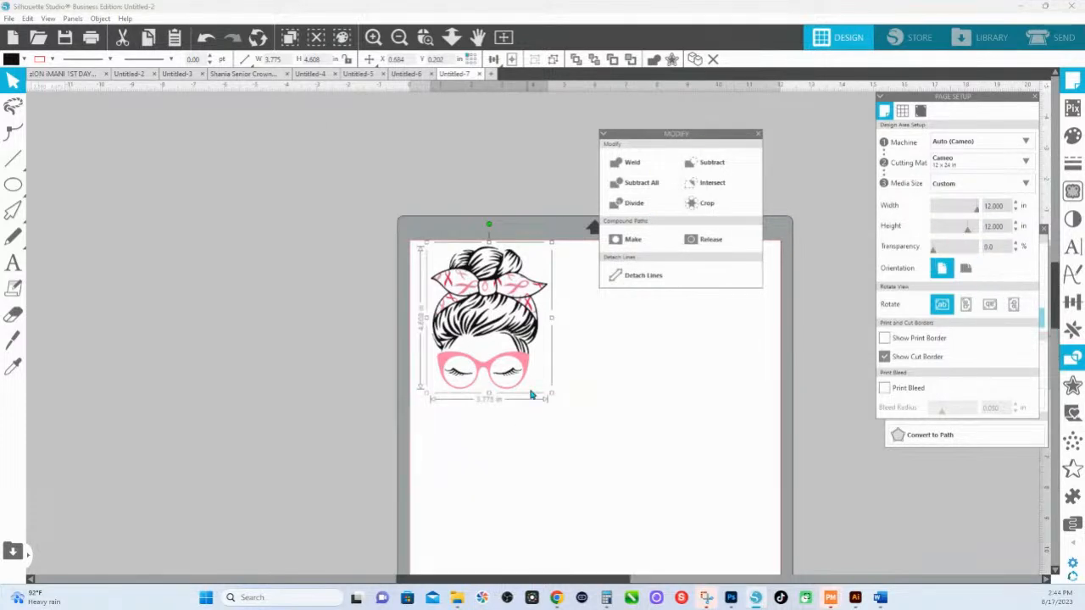
# Enlarge the design proportionally to about 9.7 by 11.9 in and move the Modify options off the artwork.
pyautogui.moveTo(552, 399); pyautogui.dragTo(680, 557)
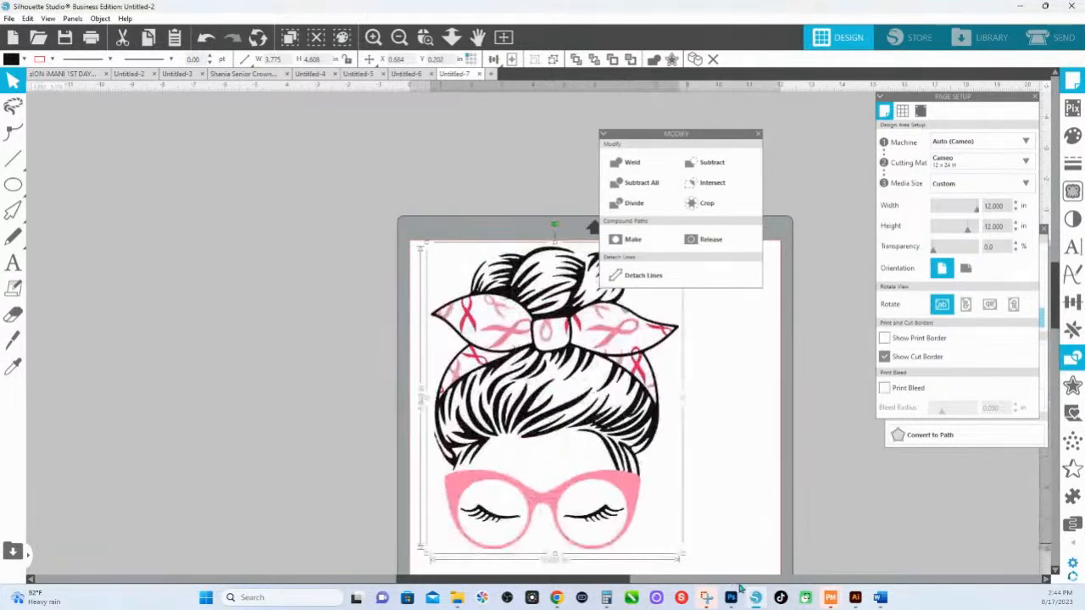
pyautogui.moveTo(740, 587); pyautogui.dragTo(735, 594)
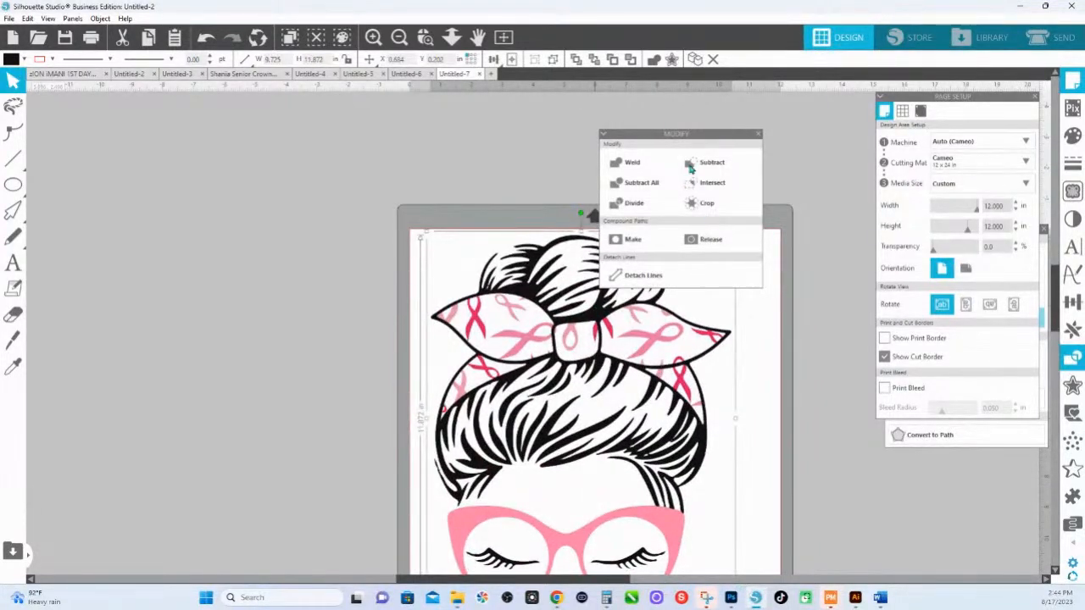
pyautogui.moveTo(696, 134); pyautogui.dragTo(1002, 228)
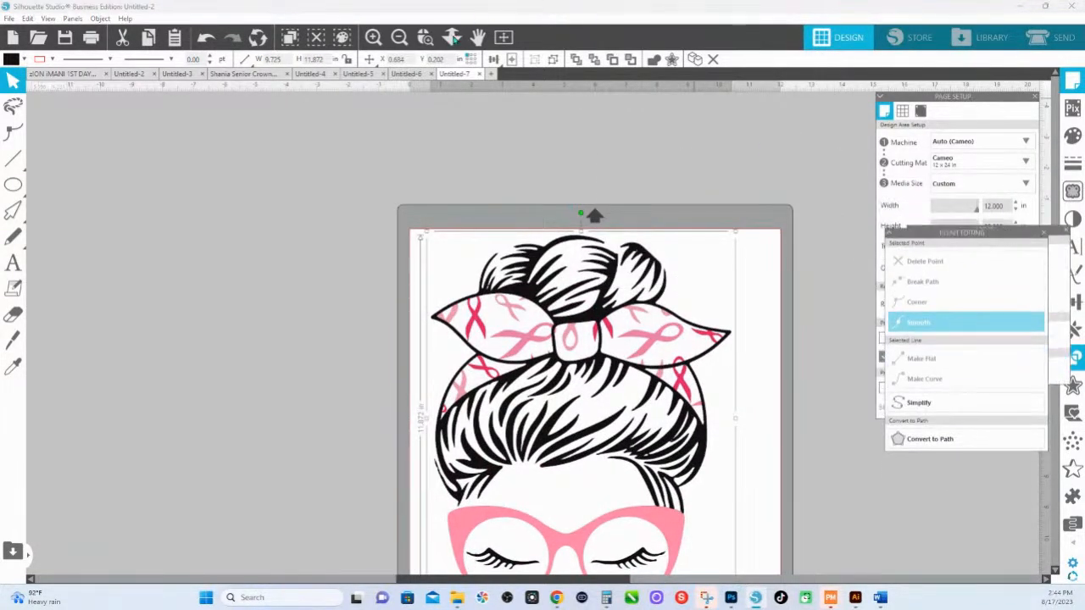
# Try enlarging the design to about 10.7 by 13.1 in and shifting it slightly across the page.
pyautogui.click(452, 37)
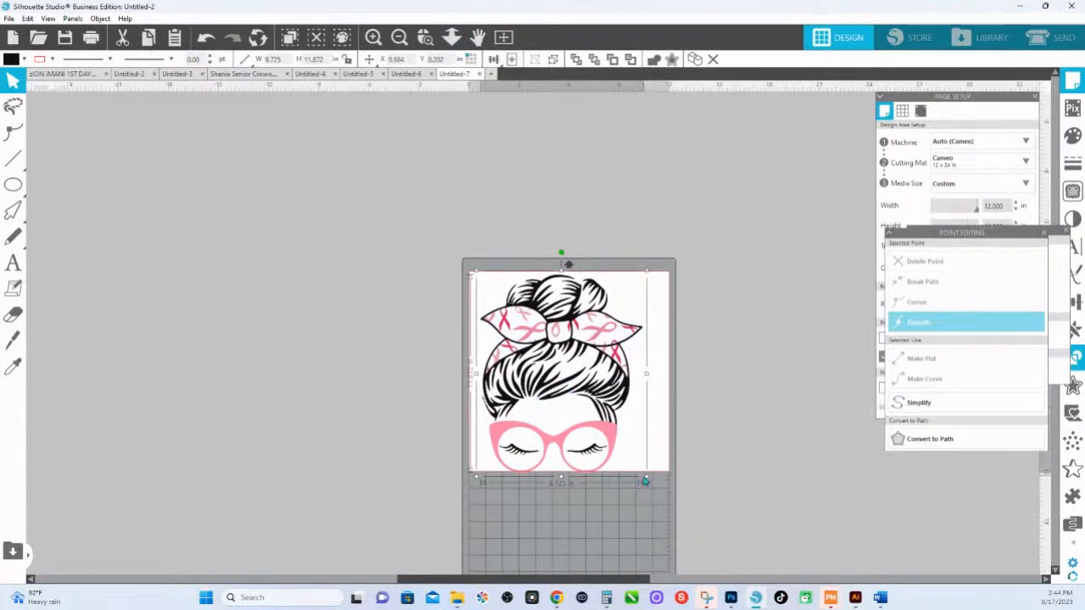
pyautogui.moveTo(649, 483); pyautogui.dragTo(667, 498)
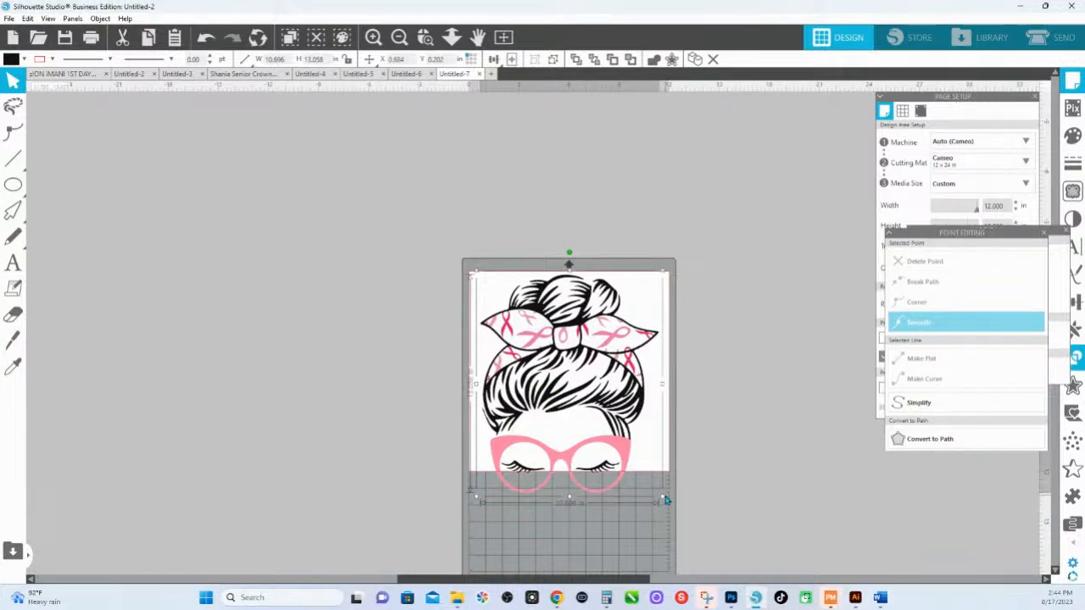
pyautogui.moveTo(663, 497); pyautogui.dragTo(665, 498)
pyautogui.moveTo(569, 337); pyautogui.dragTo(575, 339)
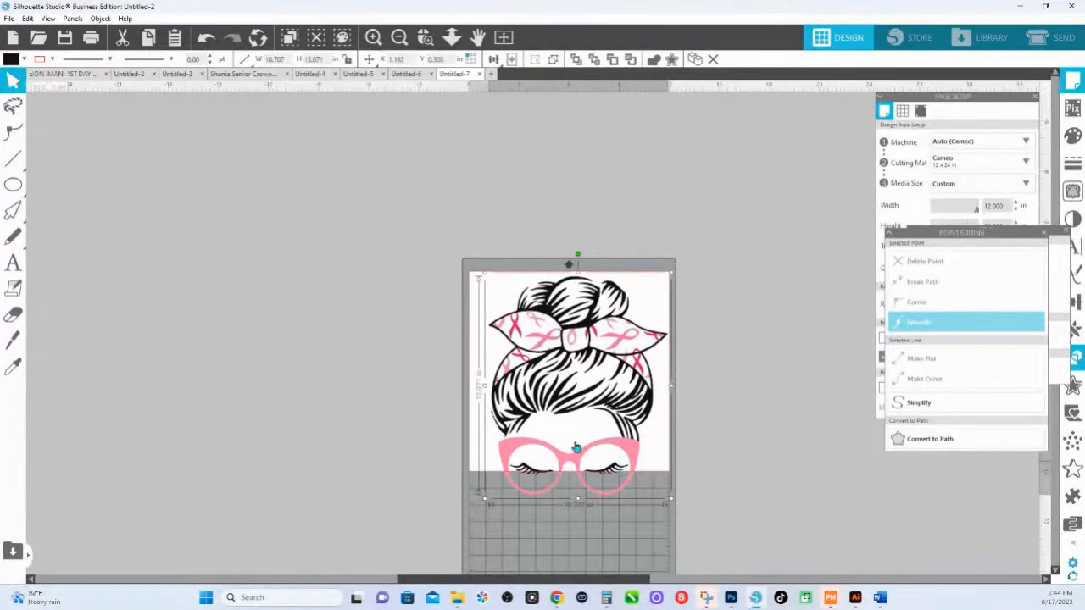
# Scale the design down to about 9.4 by 11.4 in and reposition it within the 12 in page.
pyautogui.rightClick(636, 459)
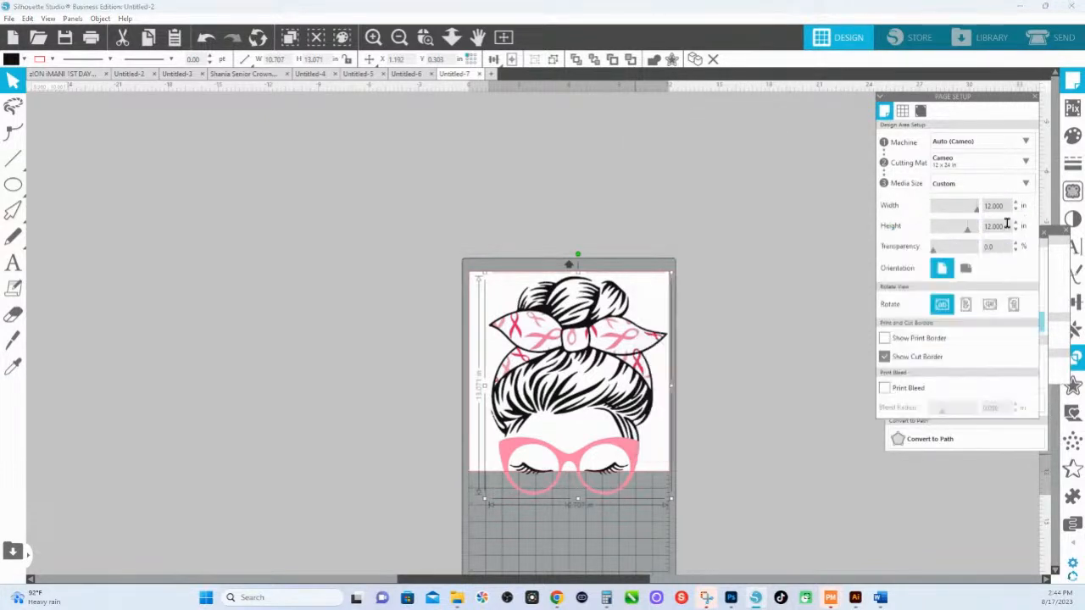
pyautogui.click(1010, 226)
pyautogui.click(1007, 226)
pyautogui.moveTo(666, 491); pyautogui.dragTo(653, 464)
pyautogui.moveTo(616, 346); pyautogui.dragTo(621, 351)
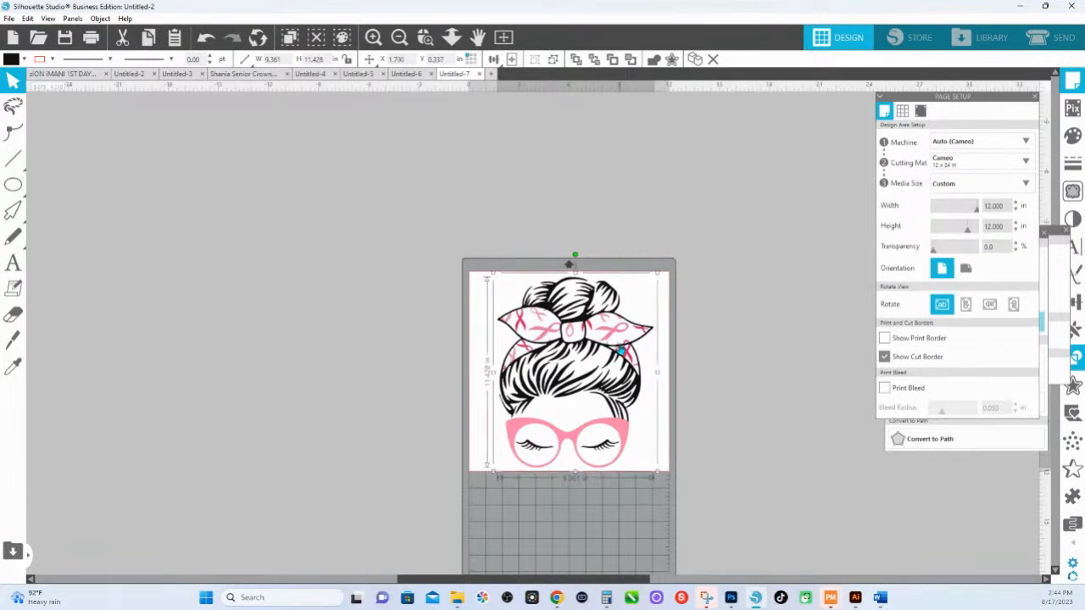
# Ungroup the face and headscarf design into its separate pieces.
pyautogui.click(727, 361)
pyautogui.click(622, 431)
pyautogui.rightClick(622, 431)
pyautogui.click(666, 297)
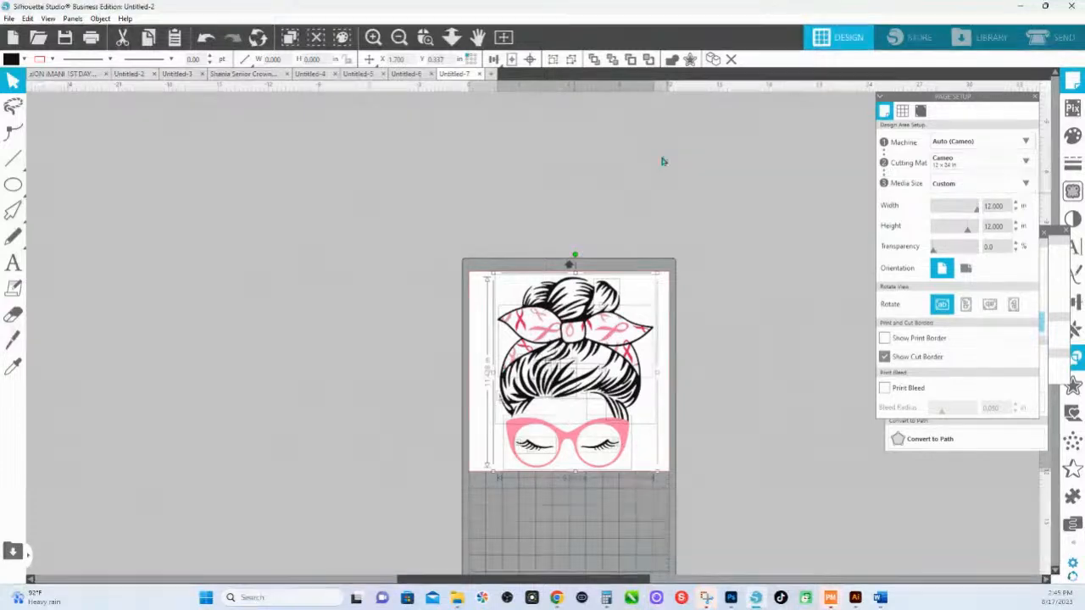
# Set the preference for many selected shapes to Multiple Bounding Boxes and select the whole face and headscarf design.
pyautogui.click(1072, 567)
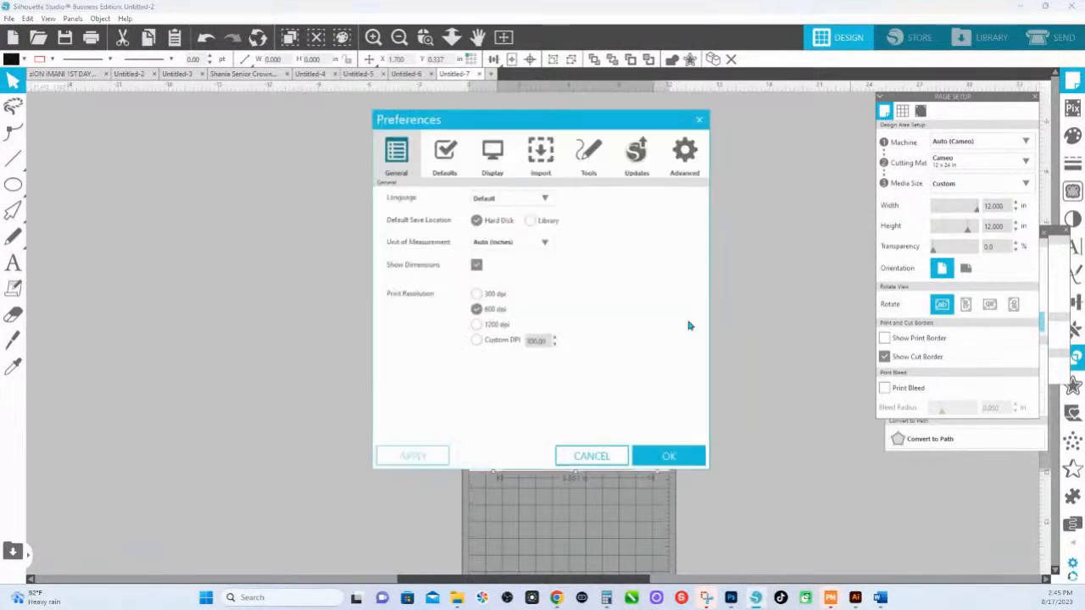
pyautogui.click(494, 155)
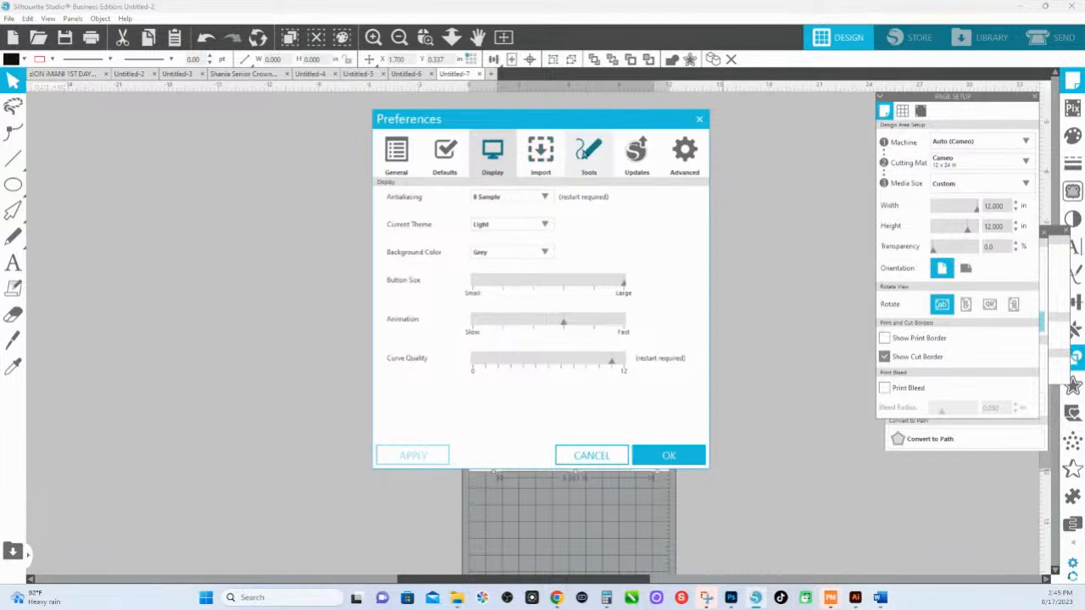
pyautogui.click(588, 154)
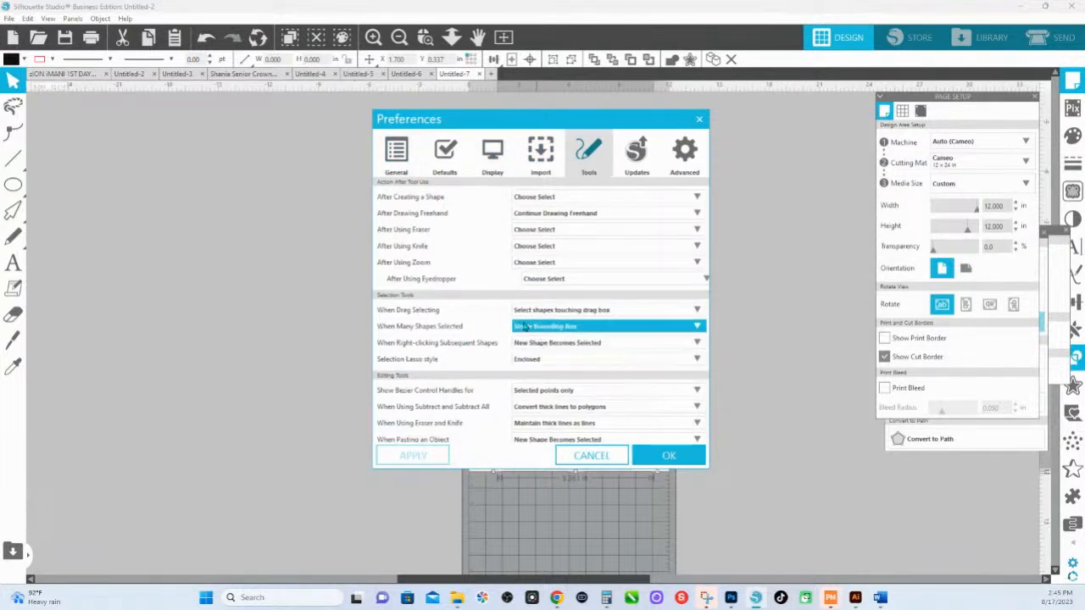
pyautogui.click(557, 326)
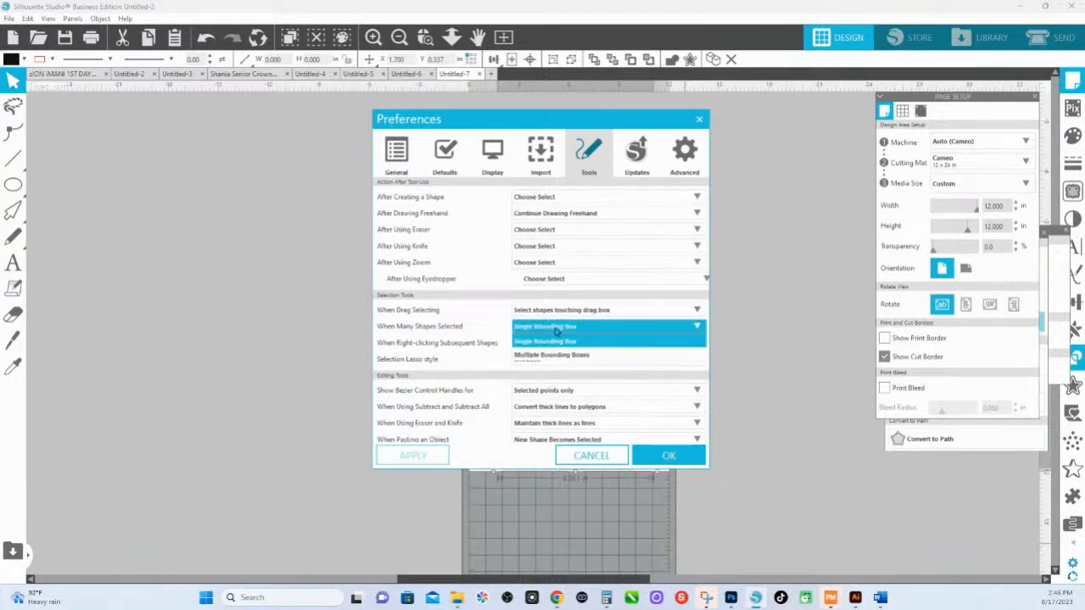
pyautogui.click(544, 354)
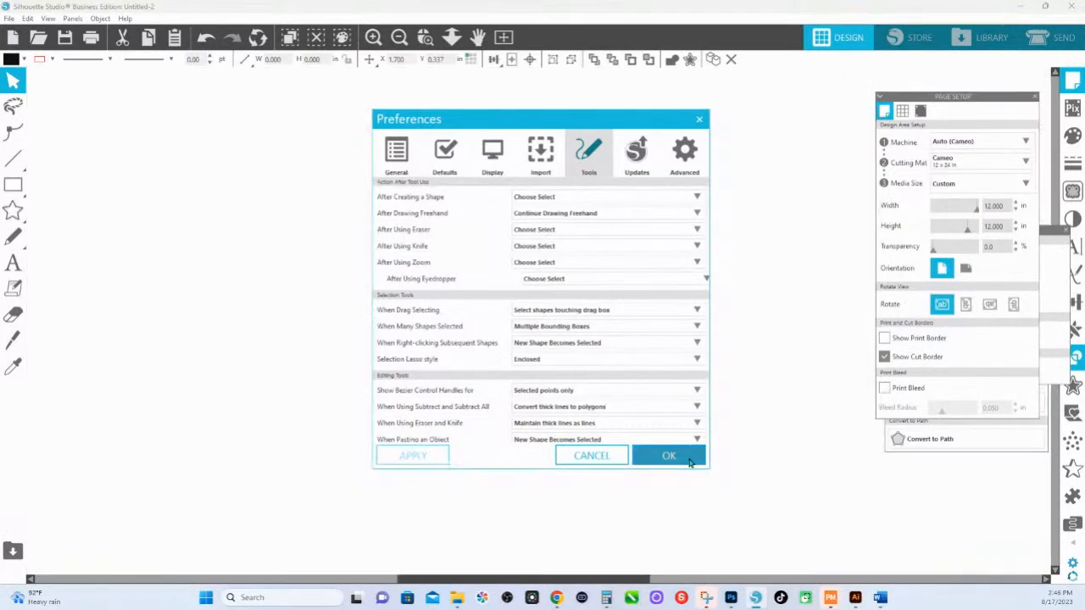
pyautogui.click(689, 462)
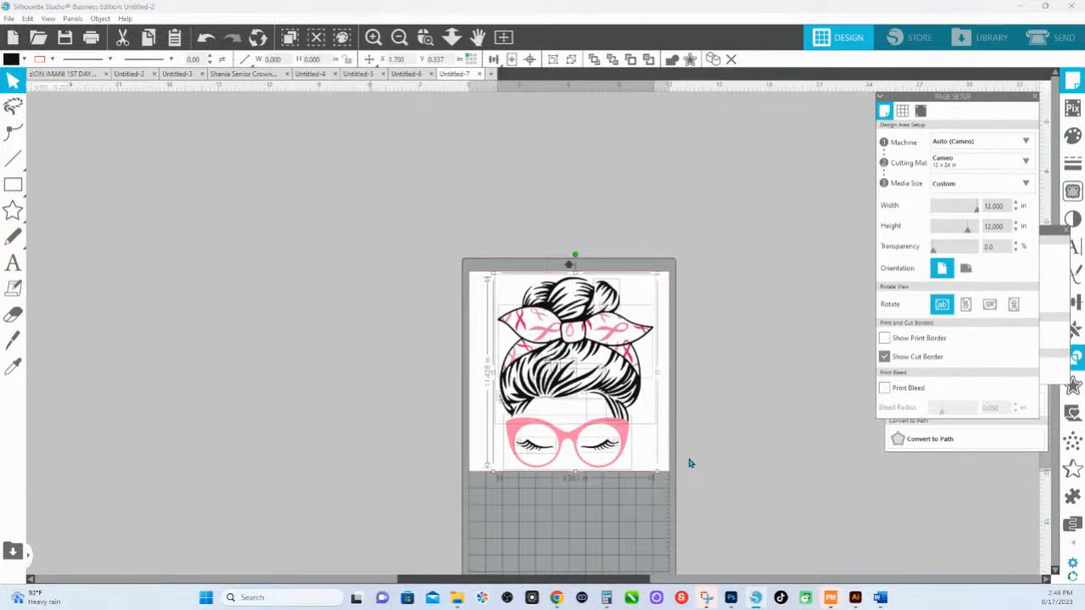
pyautogui.click(410, 205)
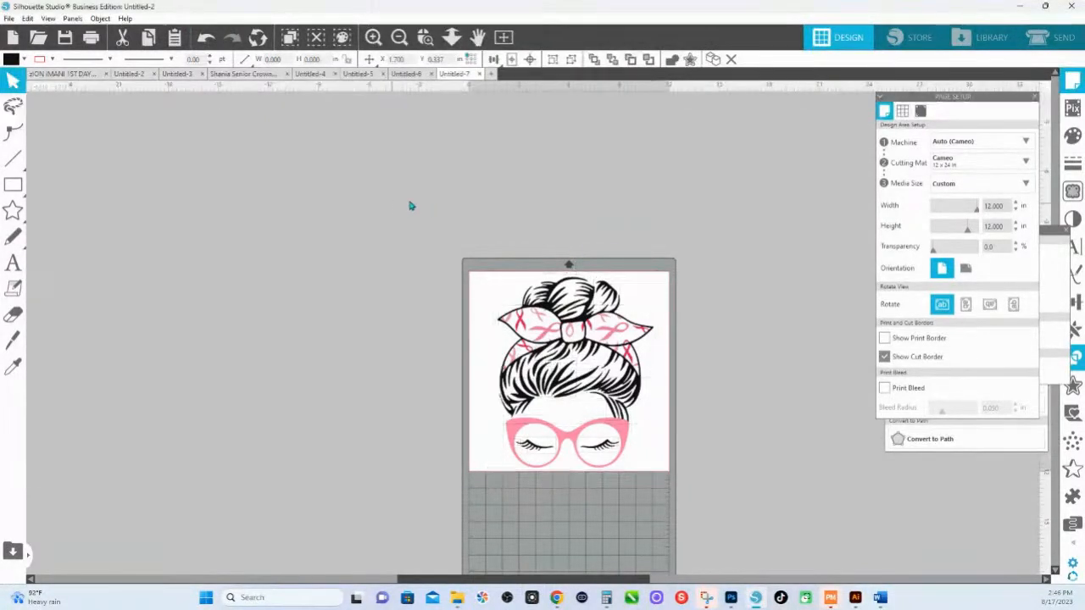
pyautogui.moveTo(391, 201); pyautogui.dragTo(692, 537)
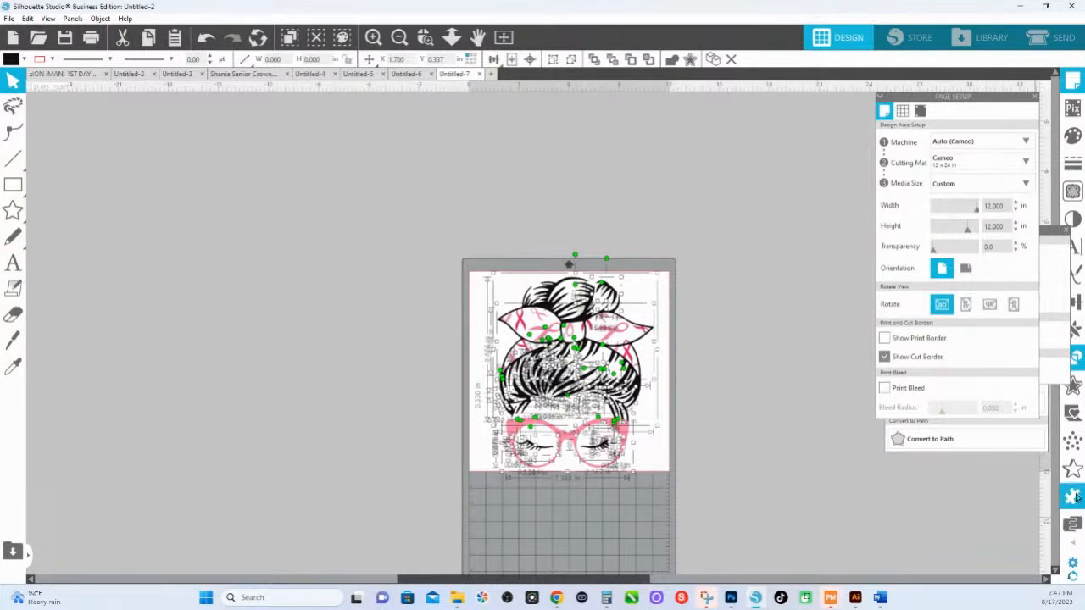
# Set the preference for many selected shapes to Single Bounding Box and reselect the whole design.
pyautogui.click(1072, 562)
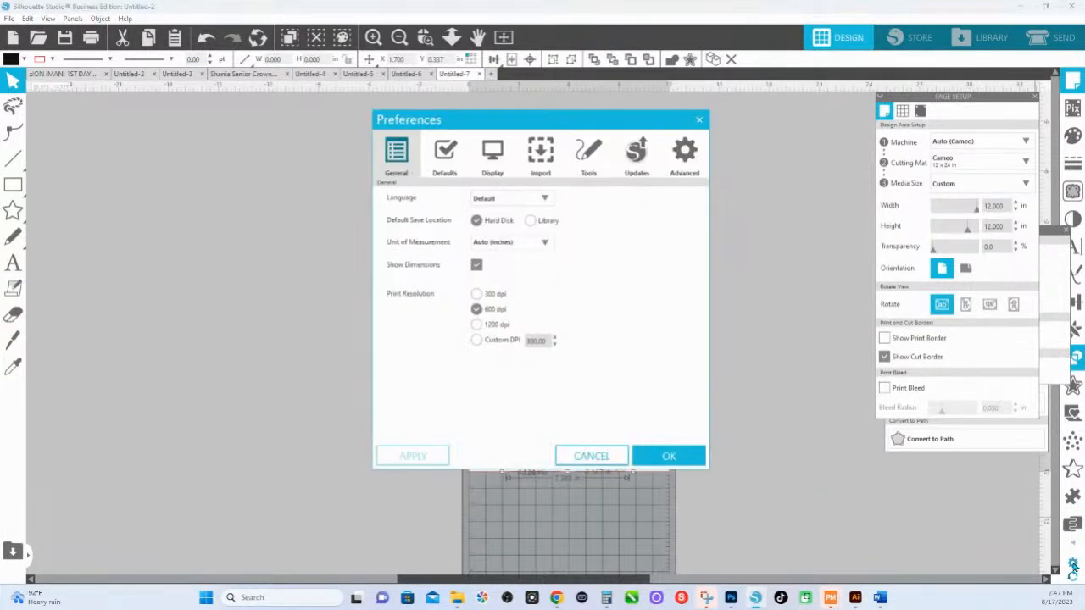
pyautogui.click(584, 158)
pyautogui.click(566, 327)
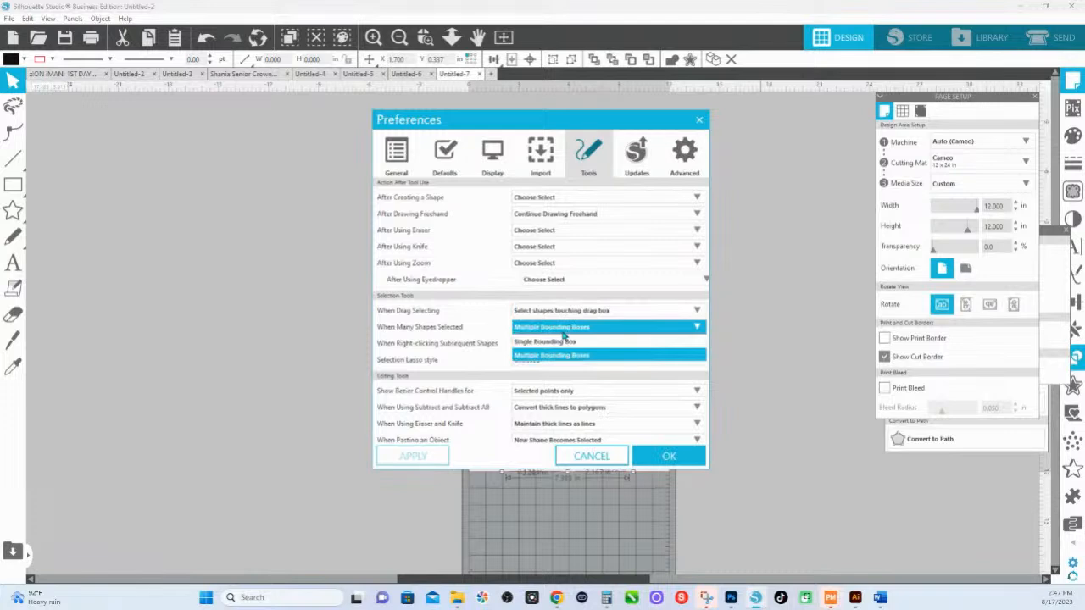
pyautogui.click(550, 340)
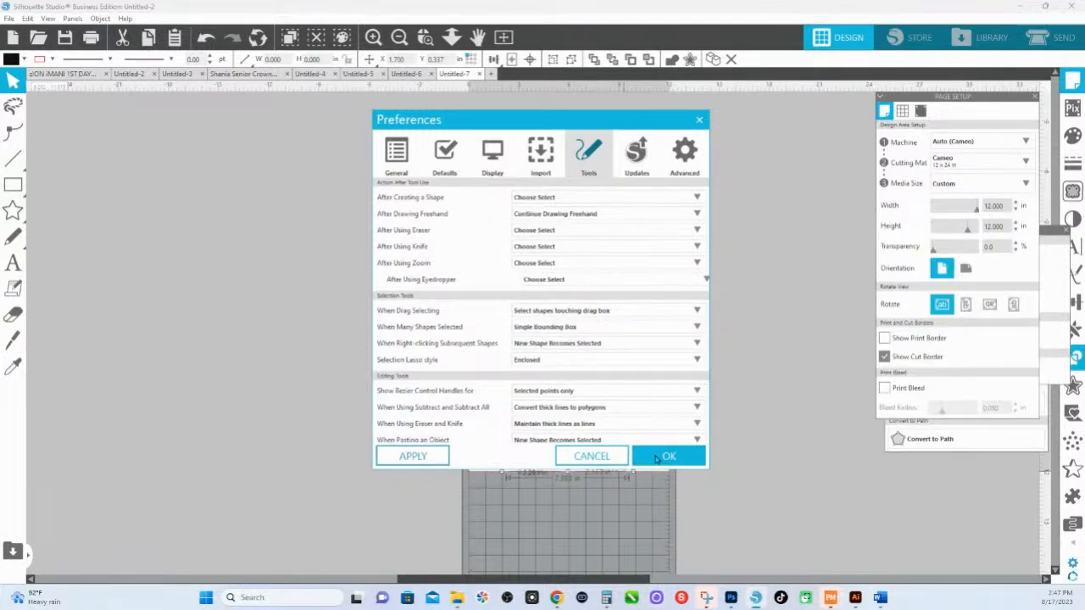
pyautogui.click(659, 457)
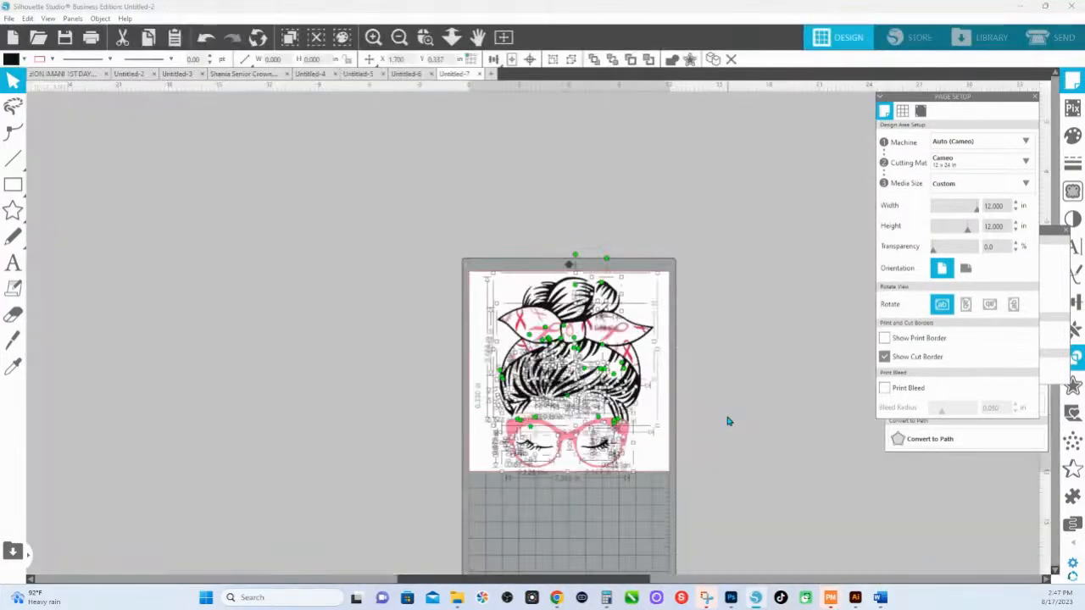
pyautogui.click(683, 299)
pyautogui.moveTo(433, 252); pyautogui.dragTo(705, 489)
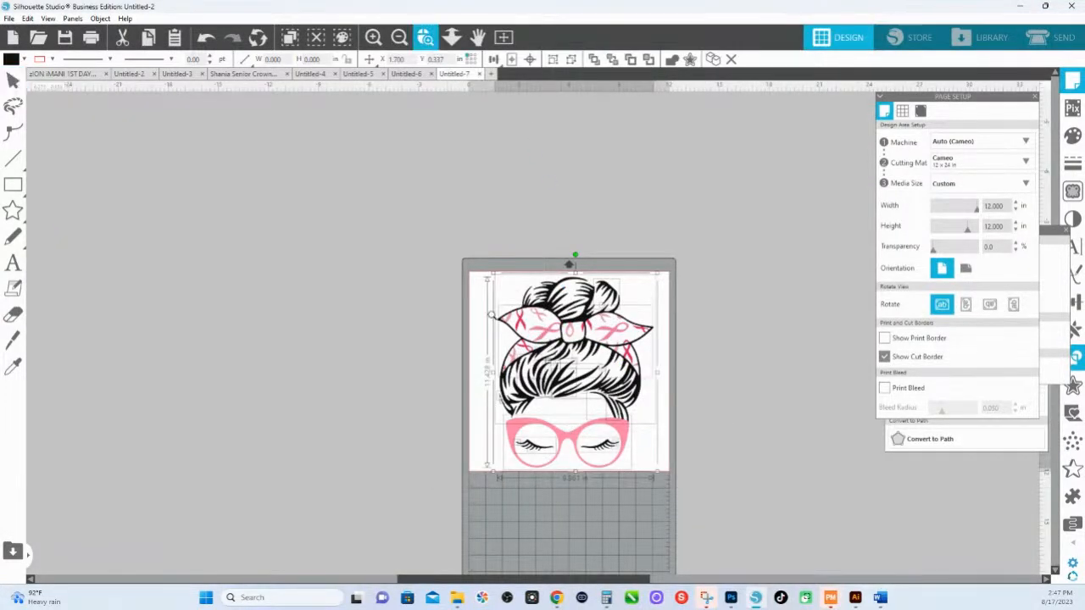
# Examine the headscarf, hair strands and an eyelash up close for small separate pieces and stray details.
pyautogui.moveTo(490, 315); pyautogui.dragTo(596, 387)
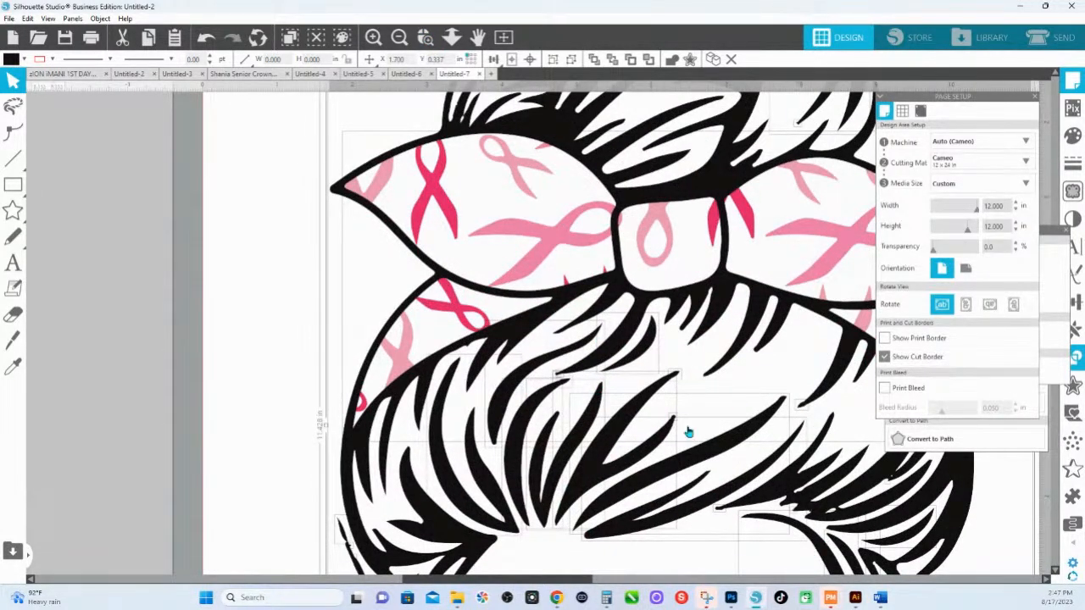
pyautogui.click(452, 40)
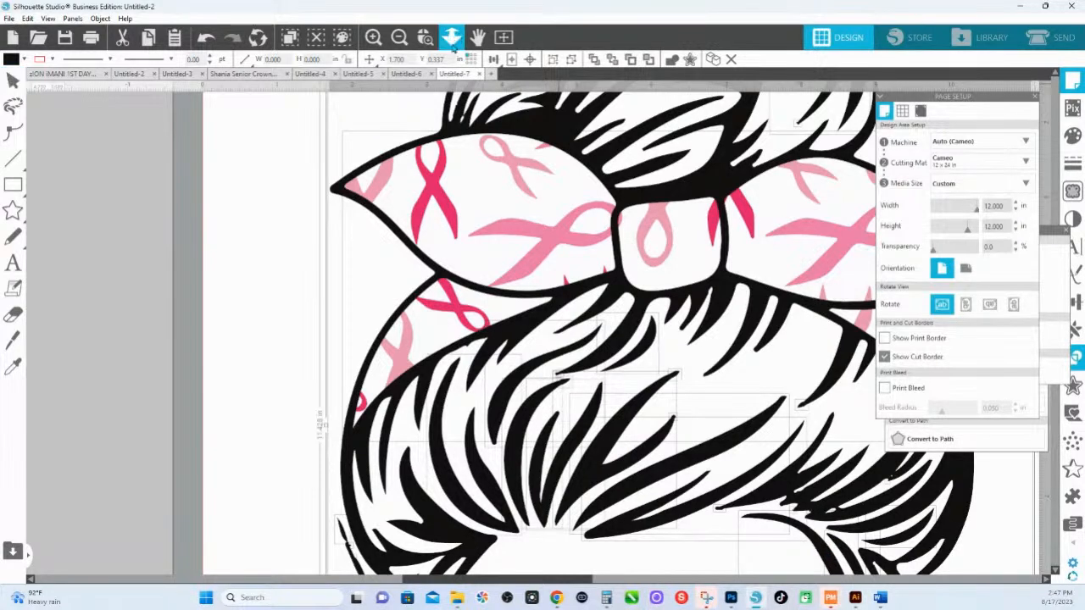
pyautogui.moveTo(631, 454); pyautogui.dragTo(629, 403)
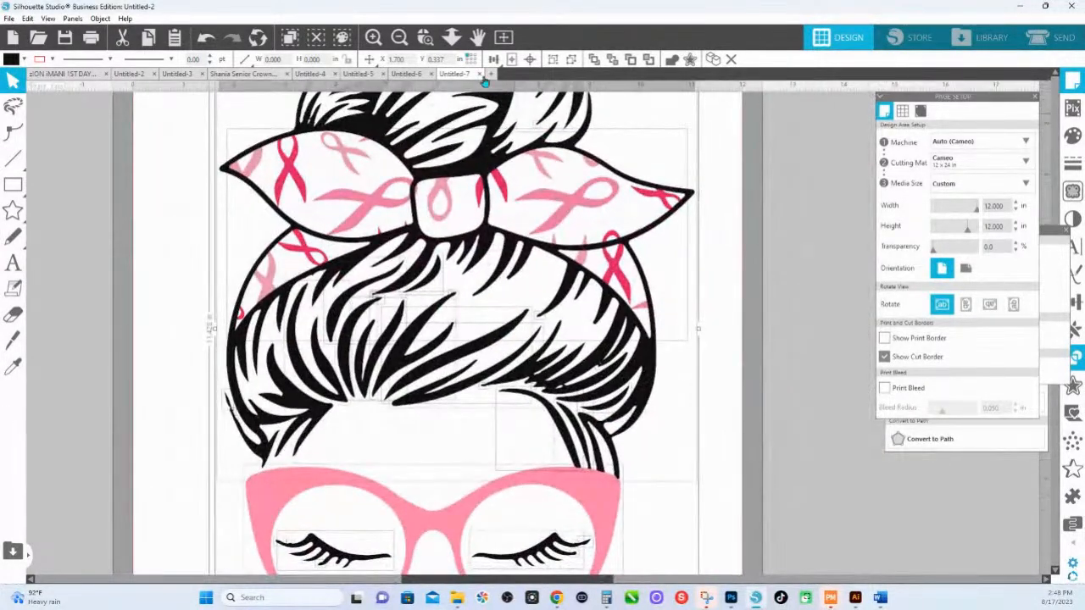
pyautogui.click(425, 36)
pyautogui.moveTo(460, 335); pyautogui.dragTo(694, 446)
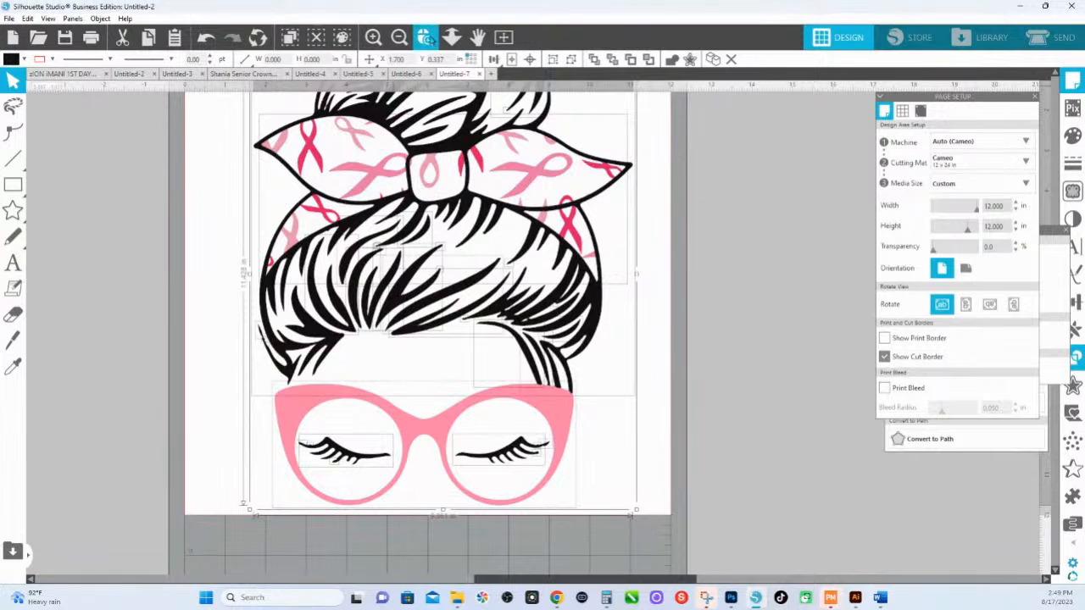
pyautogui.click(425, 38)
pyautogui.moveTo(310, 447); pyautogui.dragTo(395, 474)
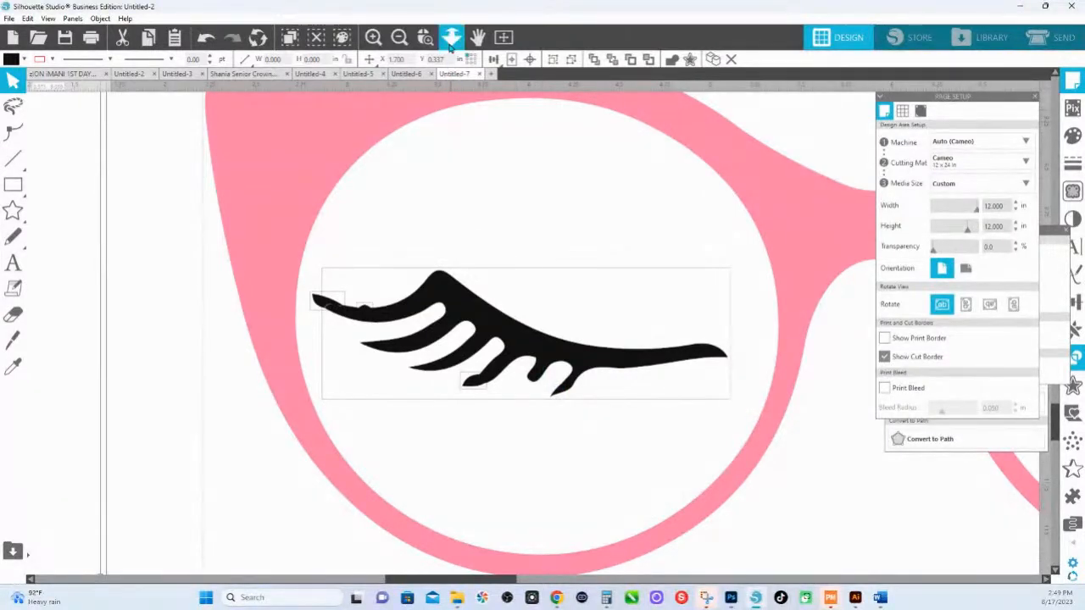
pyautogui.click(450, 36)
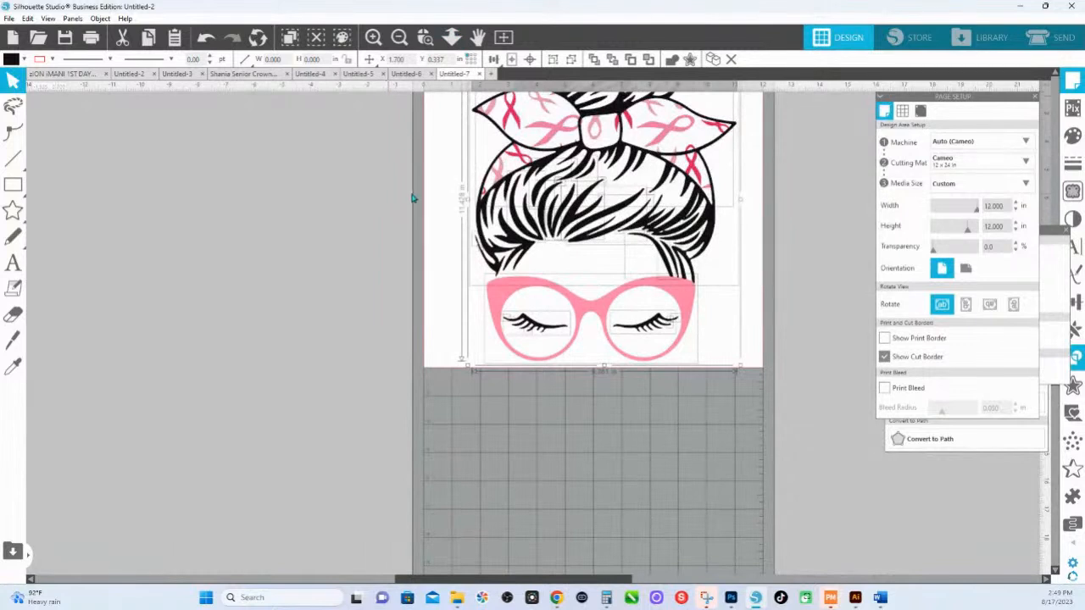
pyautogui.scroll(3, 580, 166)
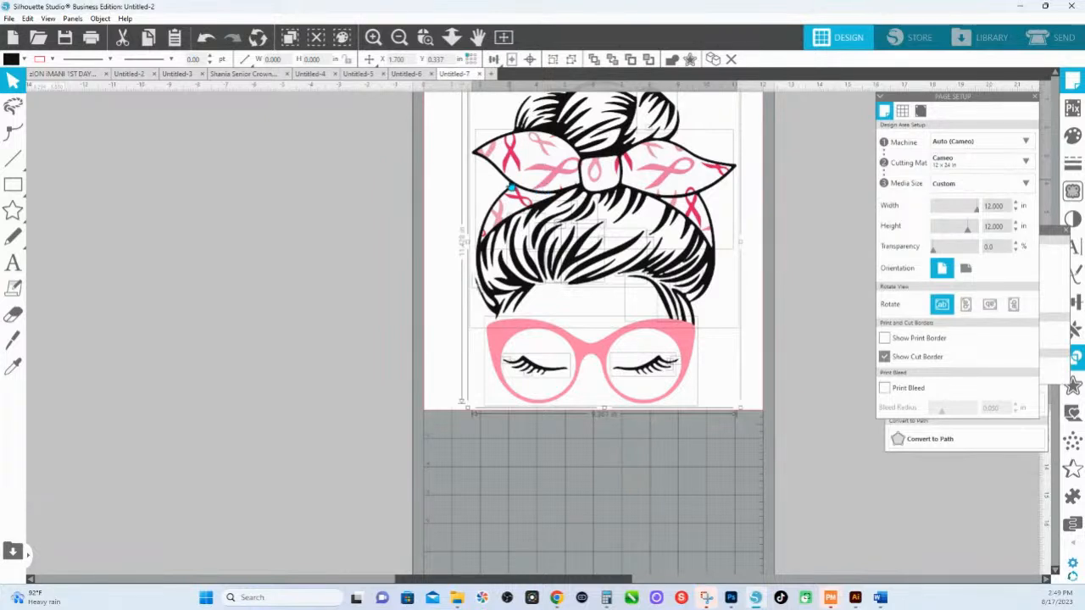
# Move the ribbon-patterned headscarf and the pink glasses off the page, placing both to its left.
pyautogui.click(357, 163)
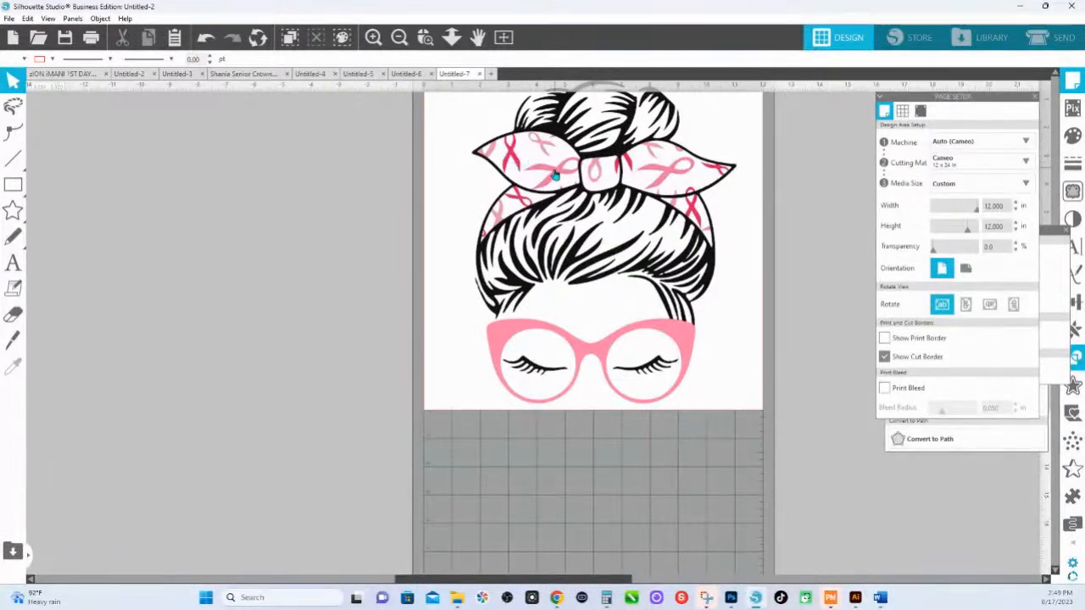
pyautogui.moveTo(552, 175); pyautogui.dragTo(176, 211)
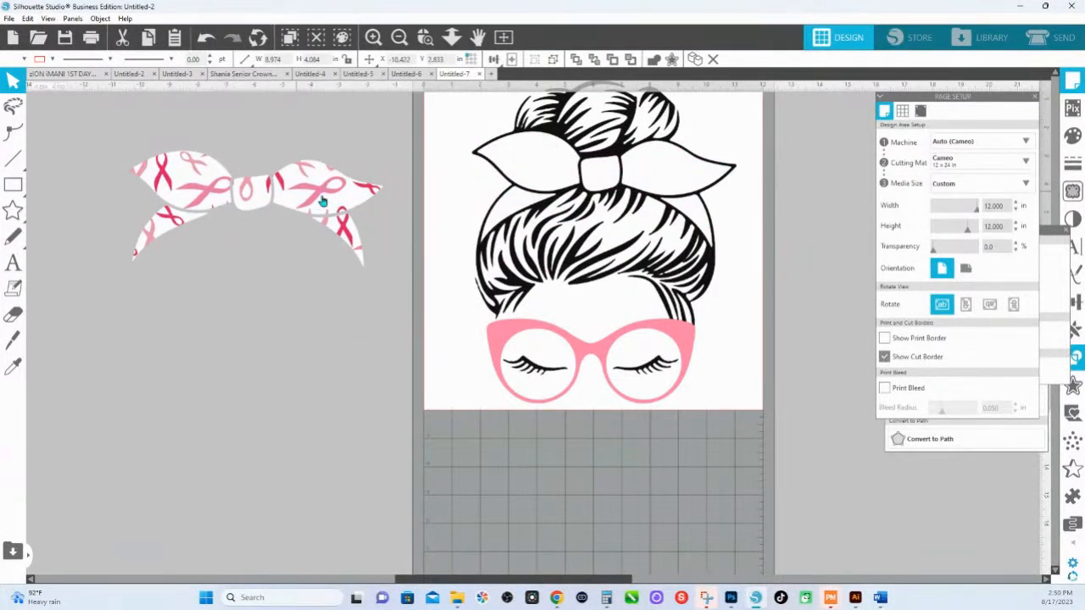
pyautogui.moveTo(354, 193); pyautogui.dragTo(302, 248)
pyautogui.click(407, 215)
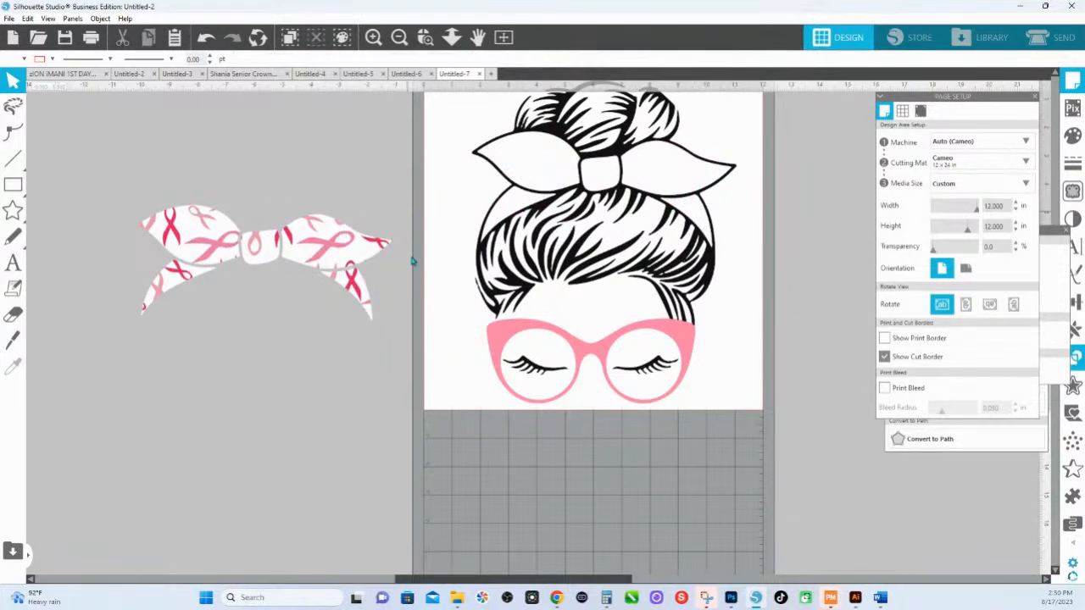
pyautogui.moveTo(549, 339); pyautogui.dragTo(202, 365)
pyautogui.click(339, 449)
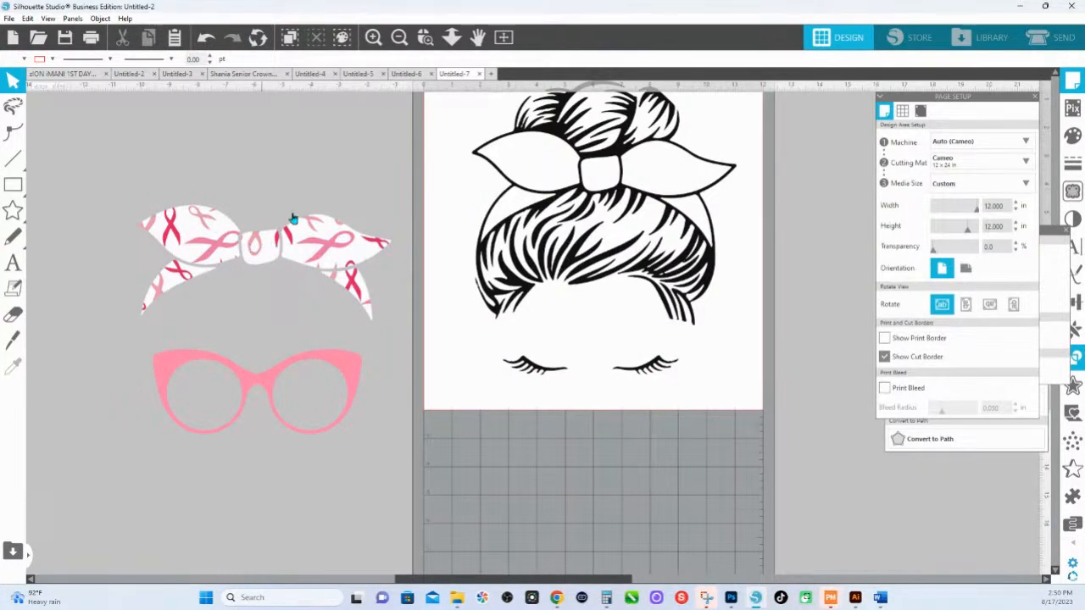
# Give the black hair and headscarf outline a red line color and release its compound path.
pyautogui.click(504, 141)
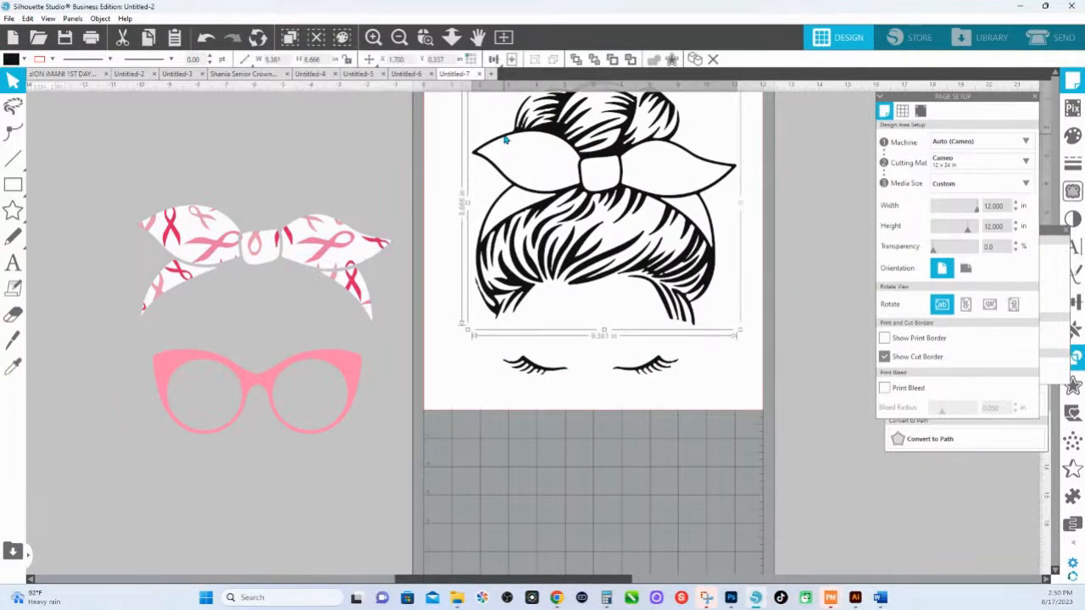
pyautogui.rightClick(505, 141)
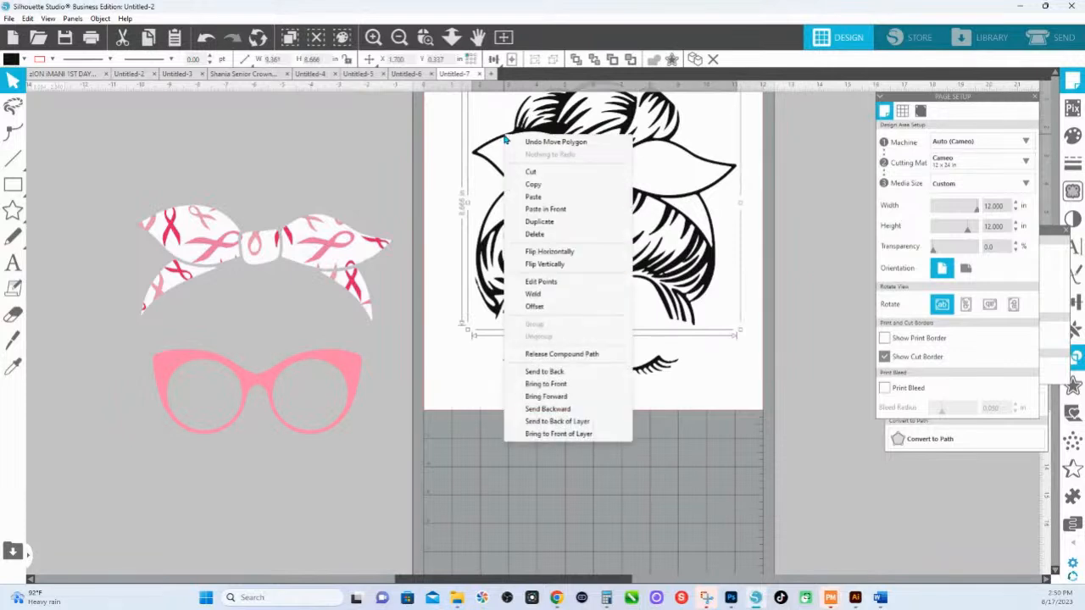
pyautogui.click(56, 62)
pyautogui.click(54, 60)
pyautogui.click(48, 112)
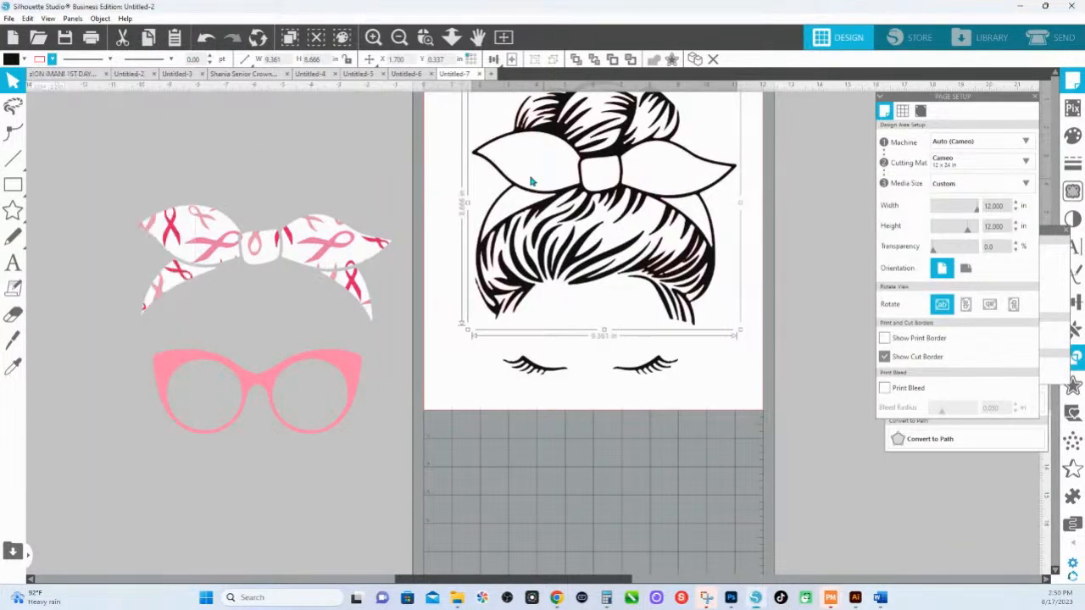
pyautogui.rightClick(532, 182)
pyautogui.click(574, 397)
pyautogui.click(335, 118)
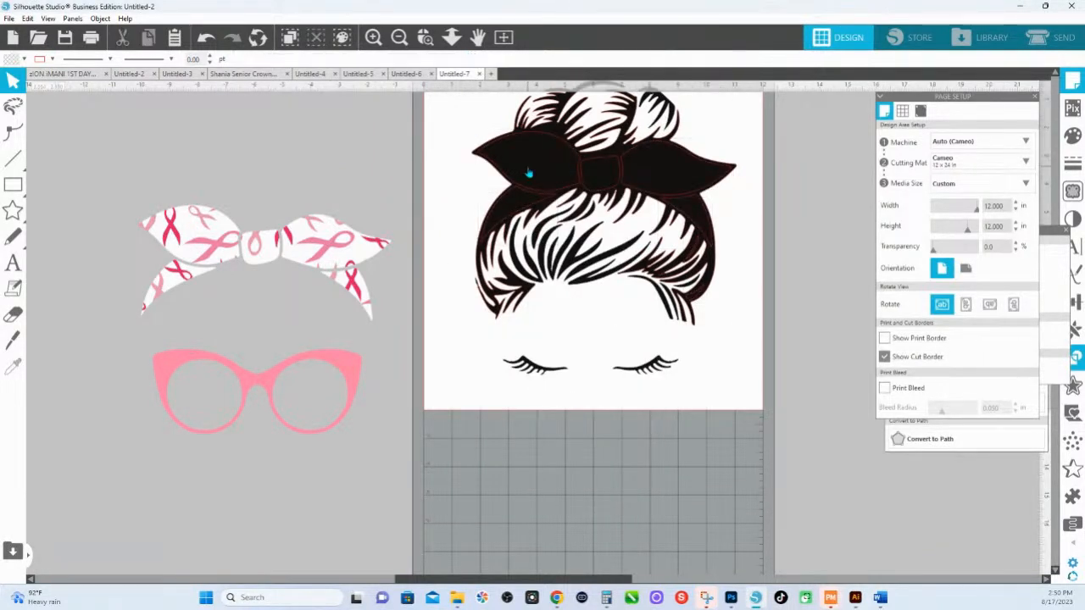
# Fill the released bow and headscarf pieces on the page with white, keeping them in their original position.
pyautogui.click(518, 212)
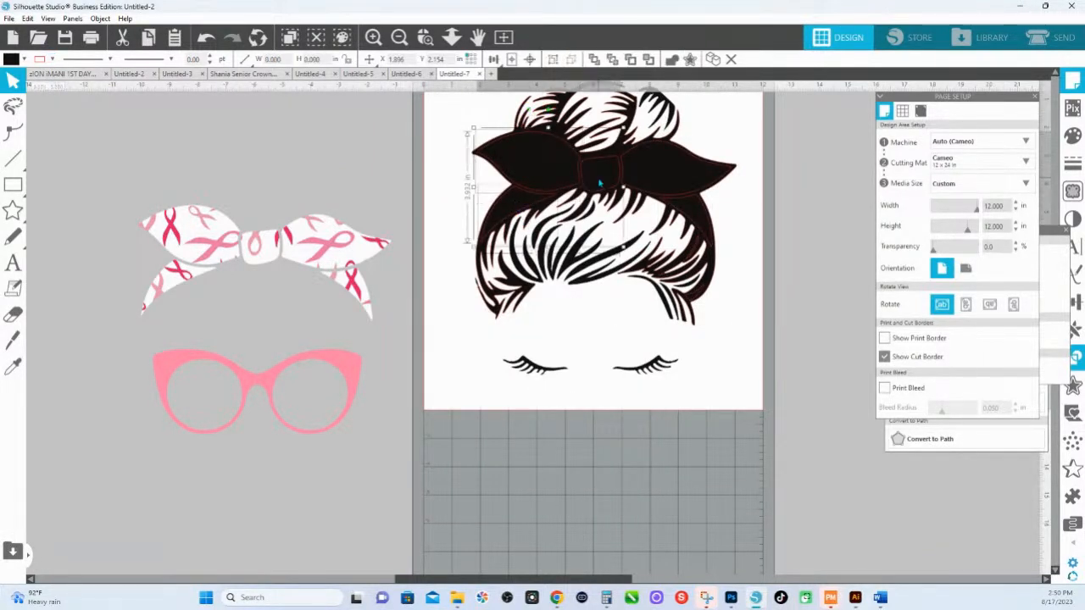
pyautogui.keyDown('shift'); pyautogui.click(673, 182); pyautogui.keyUp('shift')
pyautogui.keyDown('shift'); pyautogui.click(698, 207); pyautogui.keyUp('shift')
pyautogui.click(1072, 136)
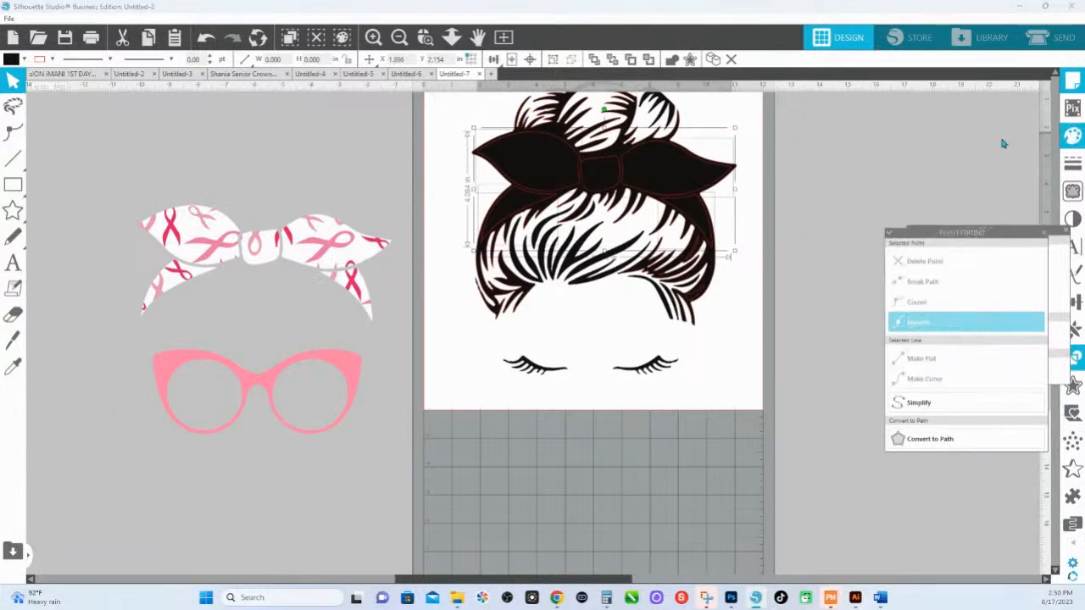
pyautogui.click(904, 174)
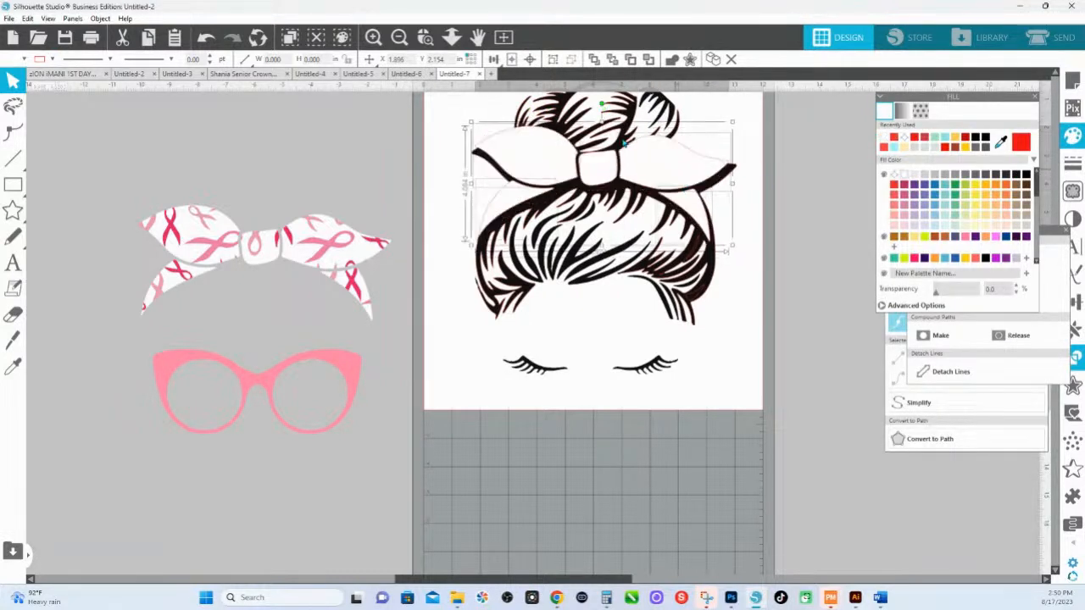
pyautogui.moveTo(624, 144); pyautogui.dragTo(640, 166)
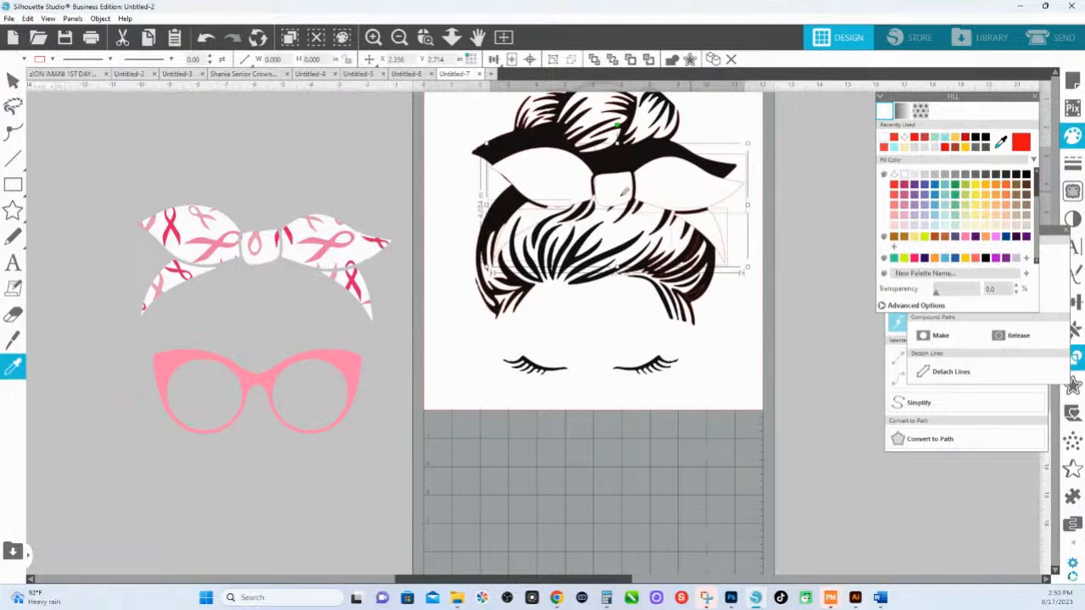
pyautogui.hotkey('ctrl', 'z')
# Ungroup the ribbon-patterned headscarf and move pieces of its left bow loop apart.
pyautogui.moveTo(288, 280); pyautogui.dragTo(547, 280)
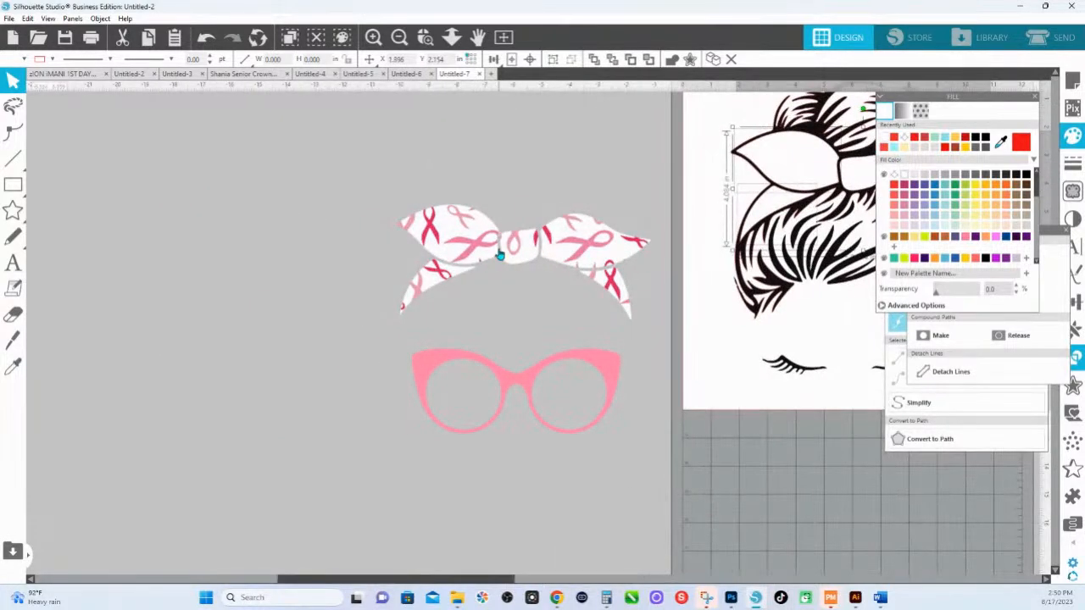
pyautogui.click(498, 251)
pyautogui.rightClick(499, 249)
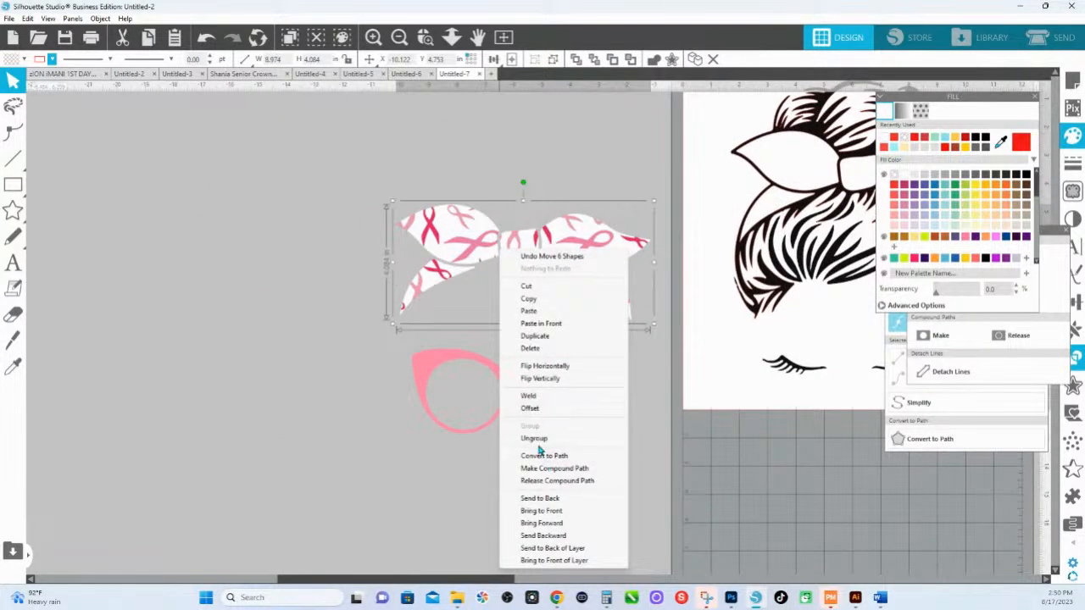
pyautogui.click(535, 439)
pyautogui.click(530, 326)
pyautogui.moveTo(485, 250); pyautogui.dragTo(406, 117)
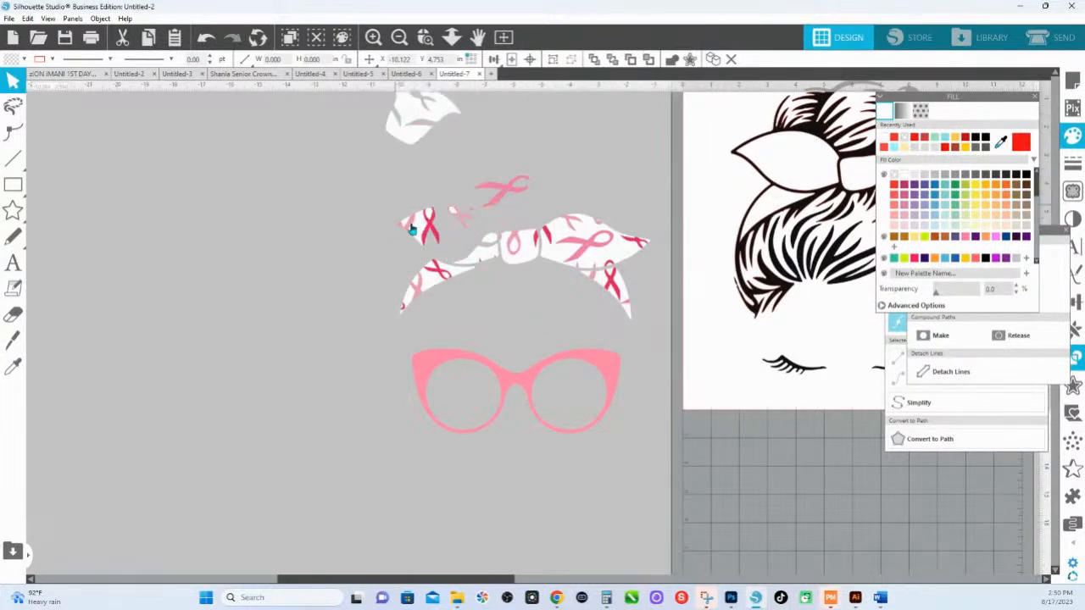
pyautogui.moveTo(411, 236); pyautogui.dragTo(436, 184)
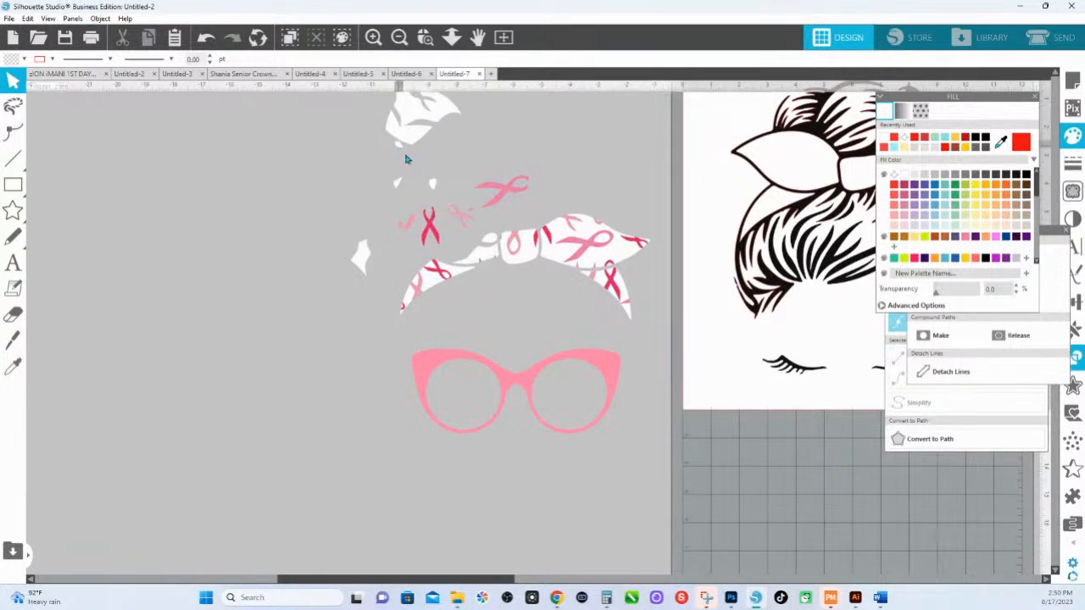
# Undo the piece moves and the ungrouping to restore the complete ribbon-patterned headscarf.
pyautogui.click(485, 261)
pyautogui.press('i')
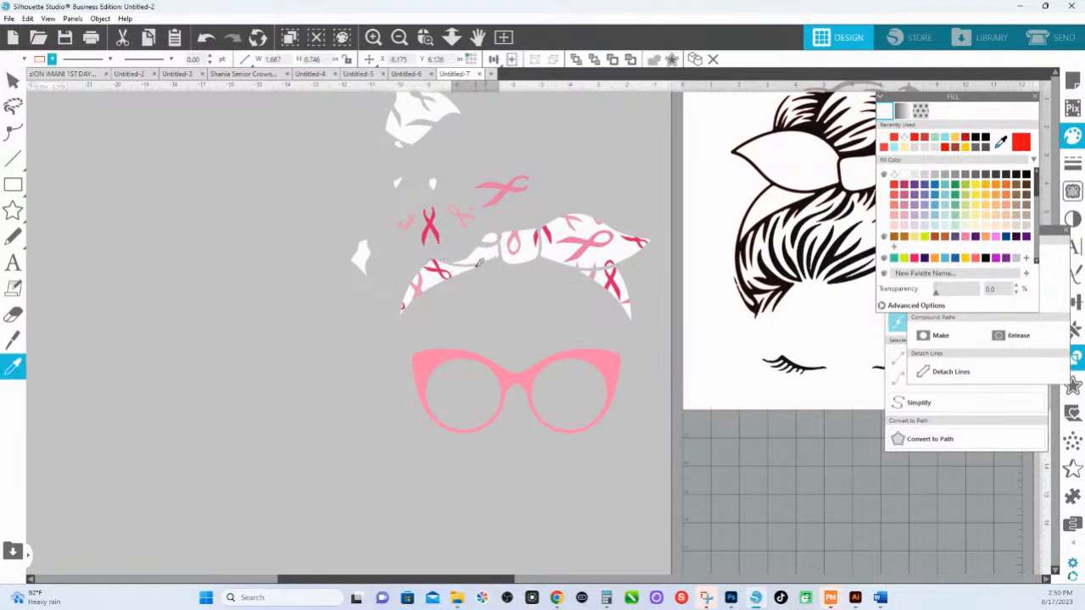
pyautogui.hotkey('ctrl', 'z')
pyautogui.hotkey('ctrl', 'z')
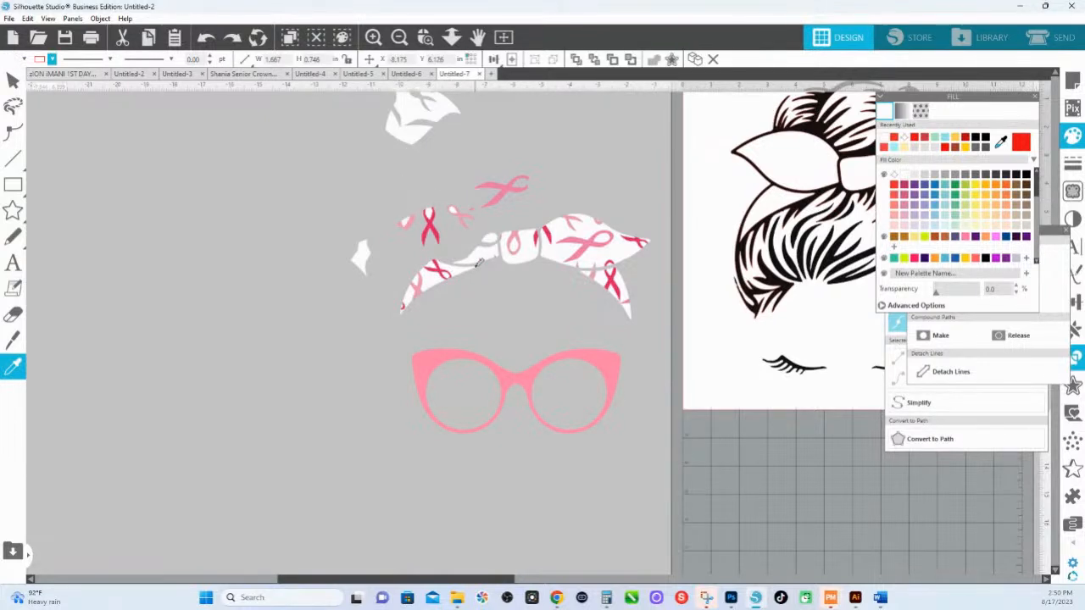
pyautogui.hotkey('ctrl', 'z')
pyautogui.hotkey('ctrl', 'z')
pyautogui.hotkey('ctrl', 'z')
pyautogui.hotkey('ctrl', 'z')
pyautogui.hotkey('ctrl', 'z')
pyautogui.hotkey('ctrl', 'z')
pyautogui.hotkey('ctrl', 'z')
pyautogui.hotkey('ctrl', 'z')
pyautogui.hotkey('ctrl', 'z')
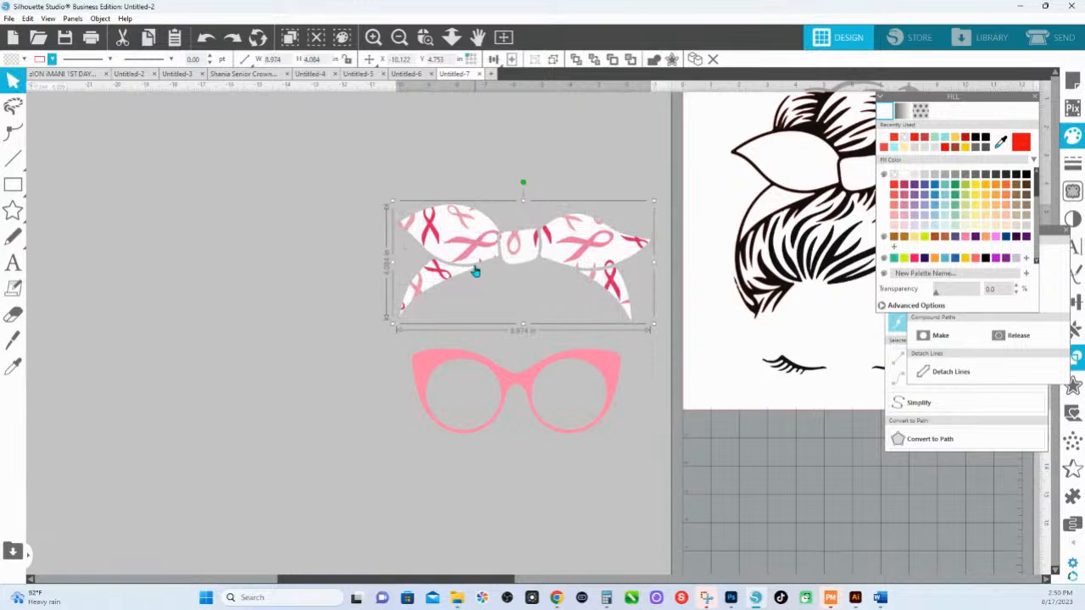
# Separate the restored ribbon-patterned headscarf into individual pieces and clear the selection.
pyautogui.rightClick(475, 271)
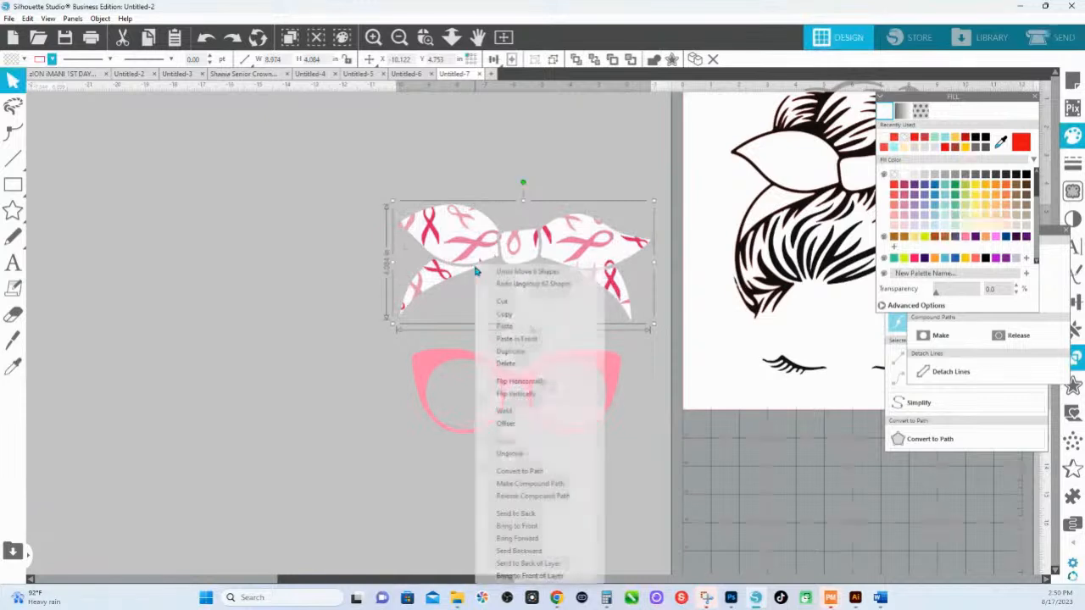
pyautogui.click(531, 471)
pyautogui.click(312, 318)
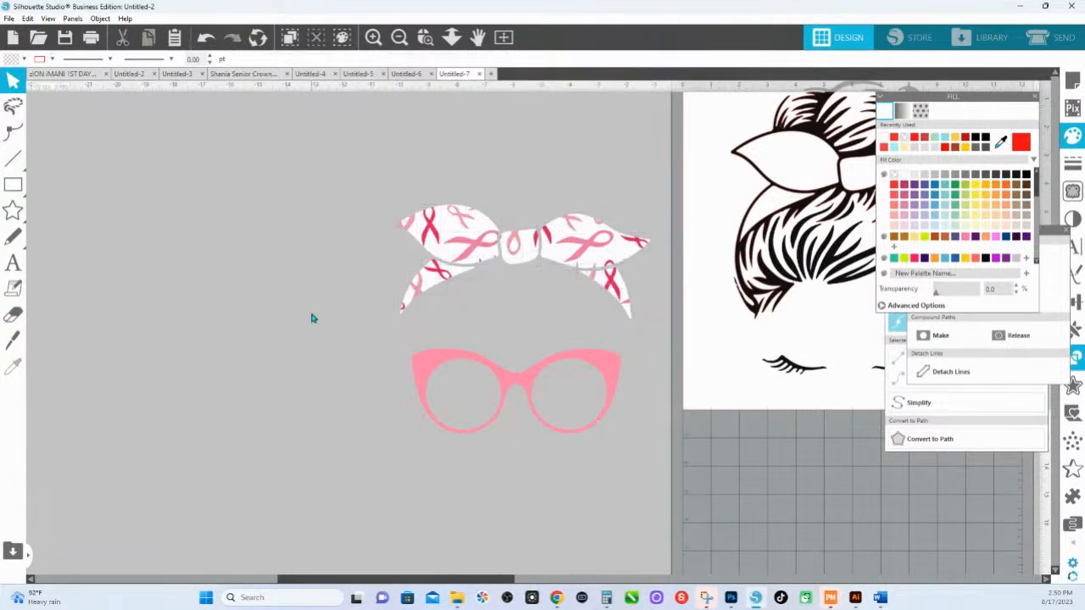
# Select the light pink ribbon pieces across the headscarf, try an orange fill on them, and undo that fill.
pyautogui.click(415, 298)
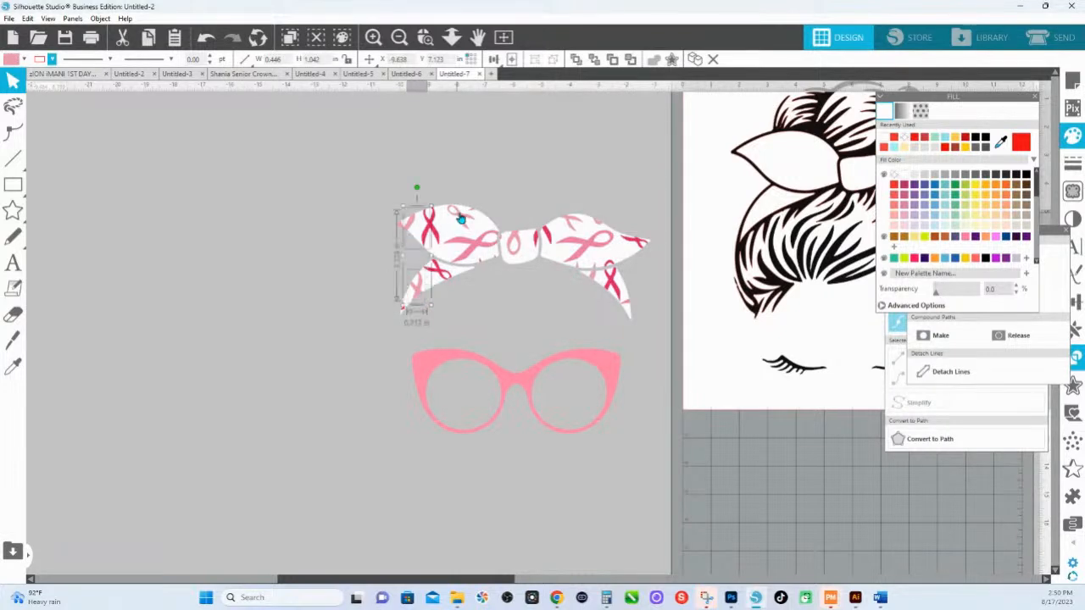
pyautogui.keyDown('shift'); pyautogui.click(460, 218); pyautogui.keyUp('shift')
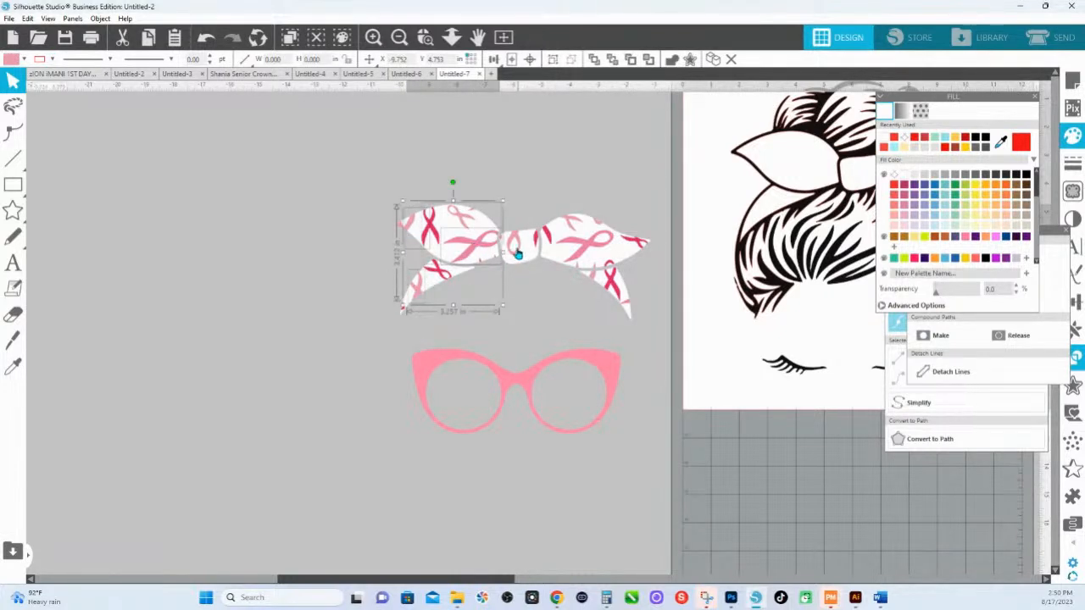
pyautogui.keyDown('shift'); pyautogui.click(573, 237); pyautogui.keyUp('shift')
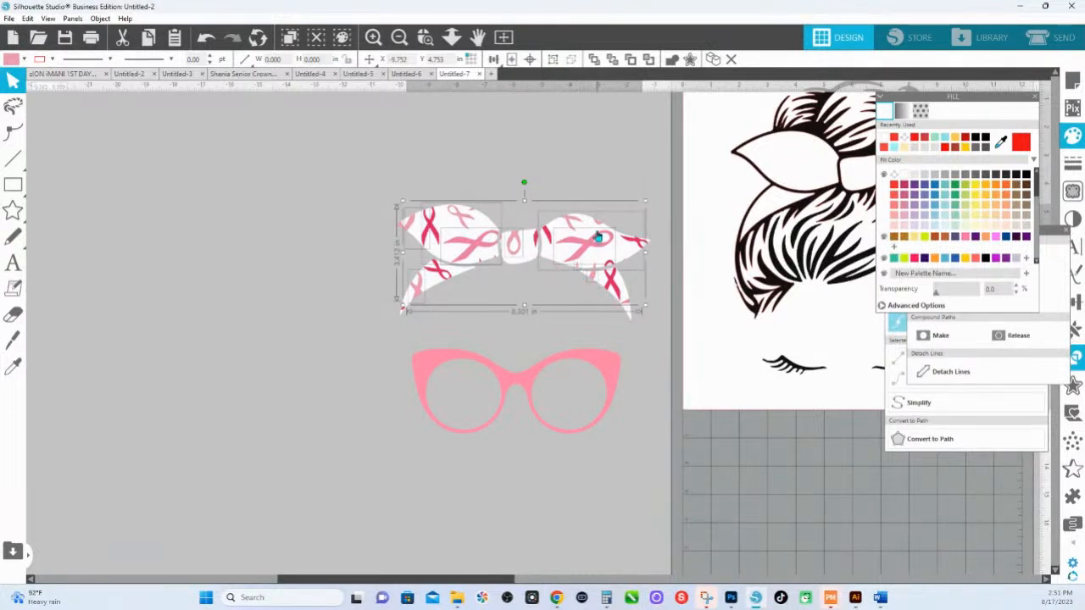
pyautogui.keyDown('shift'); pyautogui.click(598, 228); pyautogui.keyUp('shift')
pyautogui.keyDown('shift'); pyautogui.click(628, 310); pyautogui.keyUp('shift')
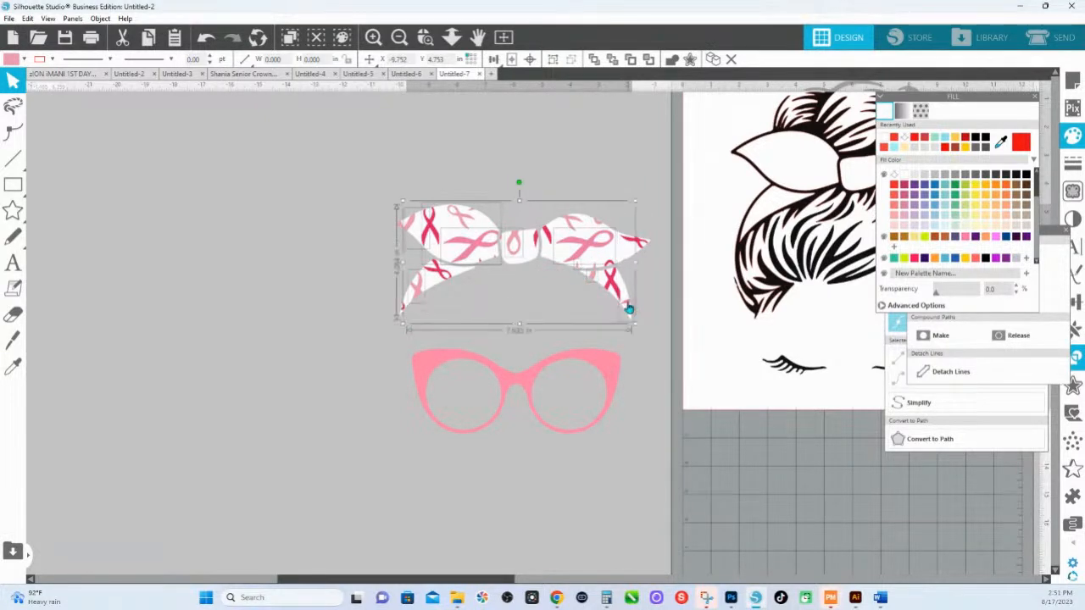
pyautogui.click(931, 259)
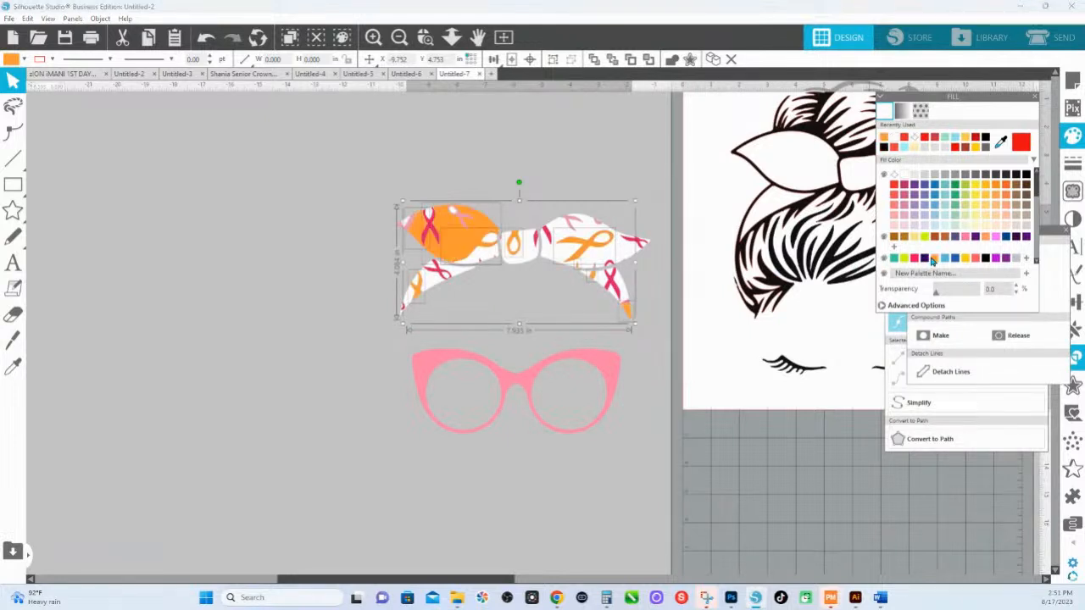
pyautogui.hotkey('ctrl', 'z')
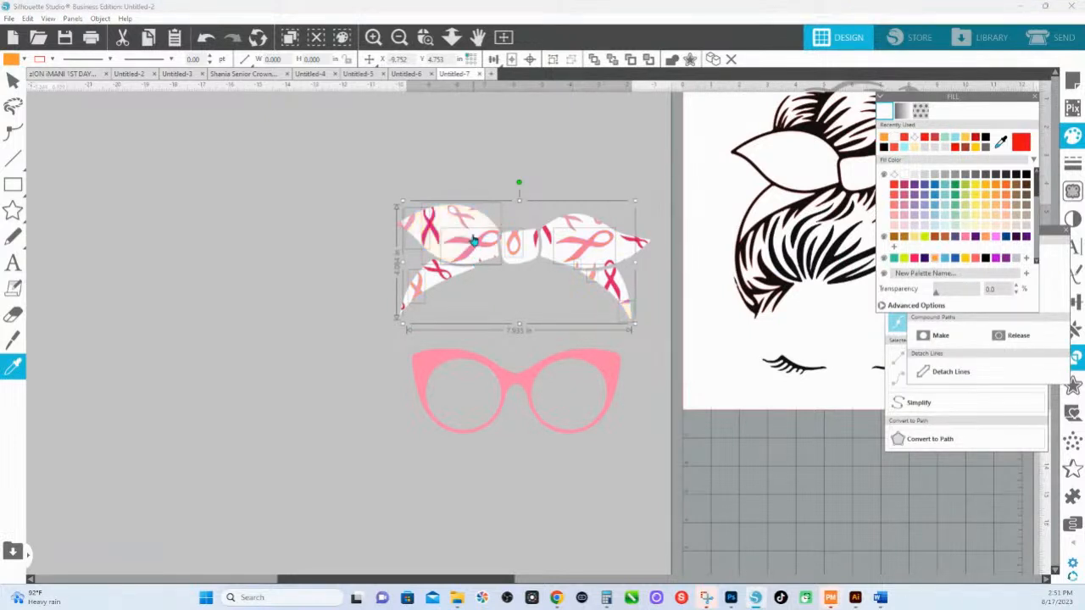
# Swap the white left bow background for its large light pink ribbon in the selection, try an orange fill, and undo it.
pyautogui.keyDown('shift'); pyautogui.click(473, 241); pyautogui.keyUp('shift')
pyautogui.keyDown('shift'); pyautogui.click(475, 249); pyautogui.keyUp('shift')
pyautogui.keyDown('shift'); pyautogui.click(478, 251); pyautogui.keyUp('shift')
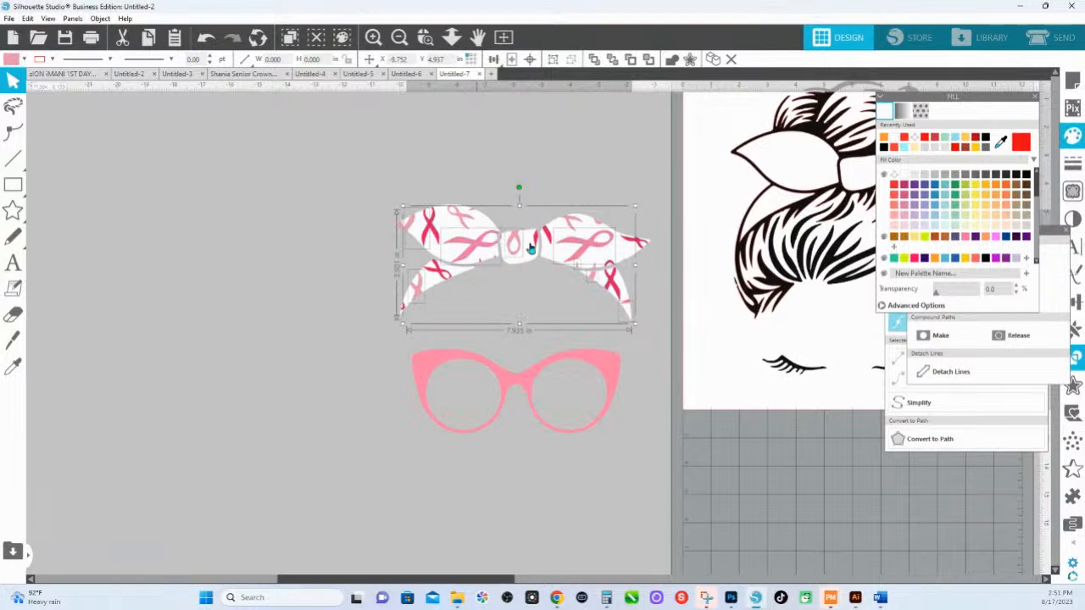
pyautogui.click(932, 260)
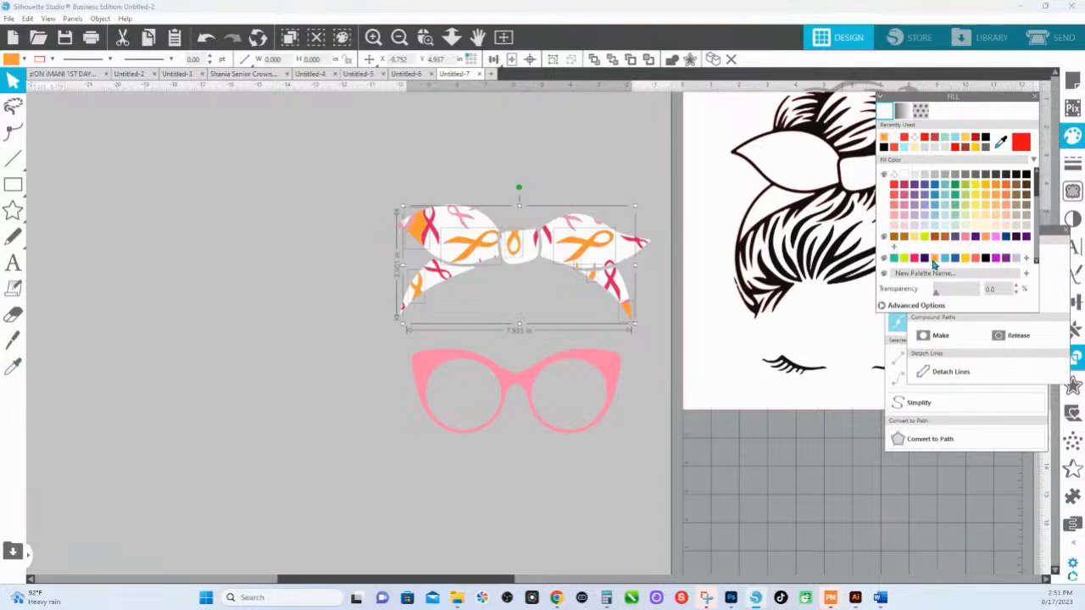
pyautogui.hotkey('ctrl', 'z')
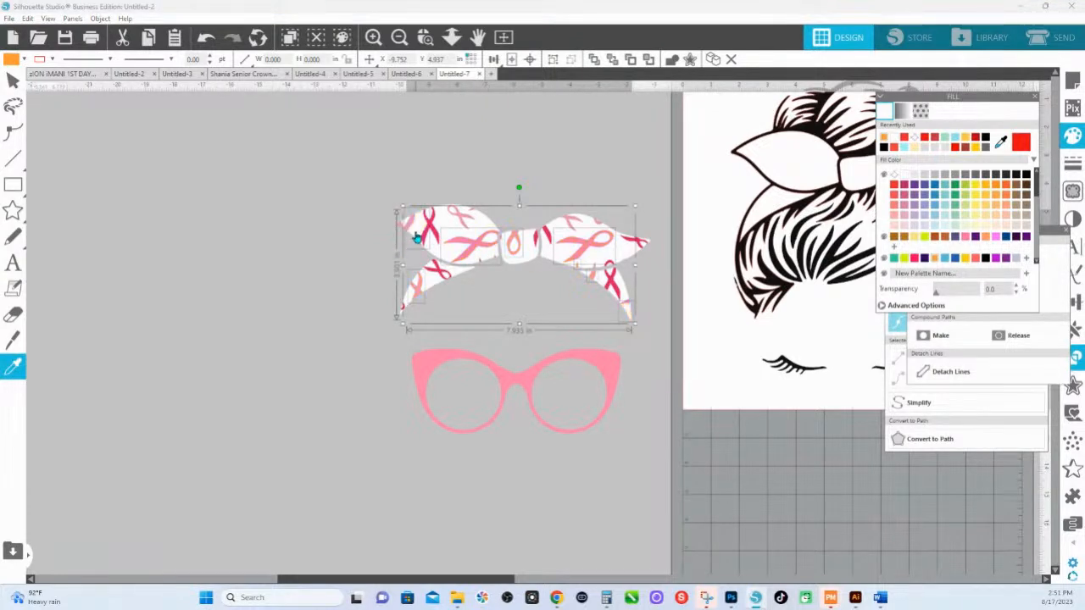
# Replace the white piece at the left bow tip with its pink ribbon in the selection and fill the selected ribbons with yellow.
pyautogui.keyDown('shift'); pyautogui.click(414, 236); pyautogui.keyUp('shift')
pyautogui.keyDown('shift'); pyautogui.click(410, 227); pyautogui.keyUp('shift')
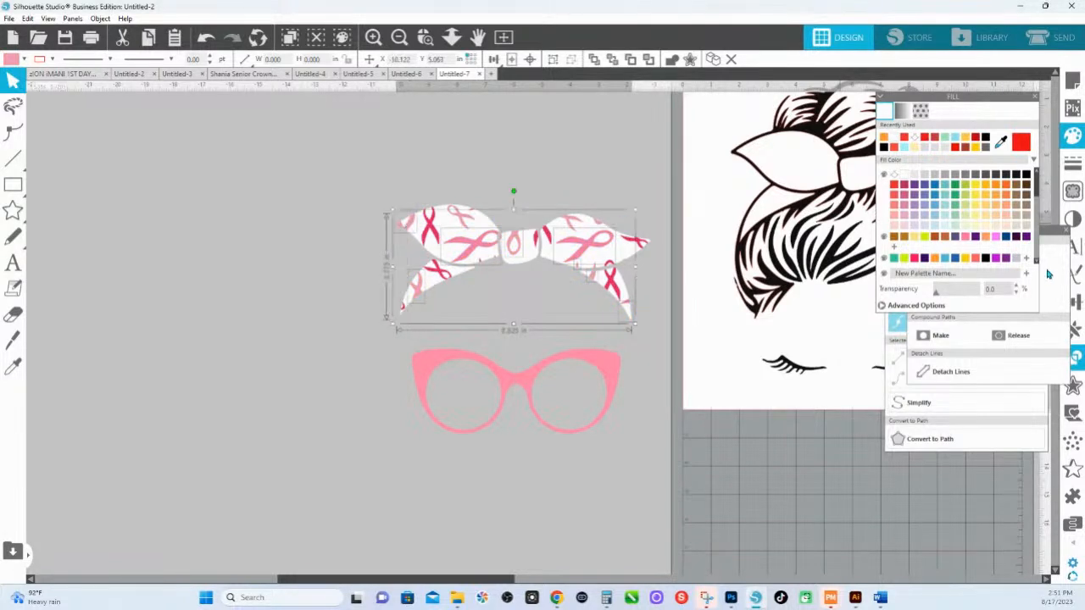
pyautogui.click(965, 259)
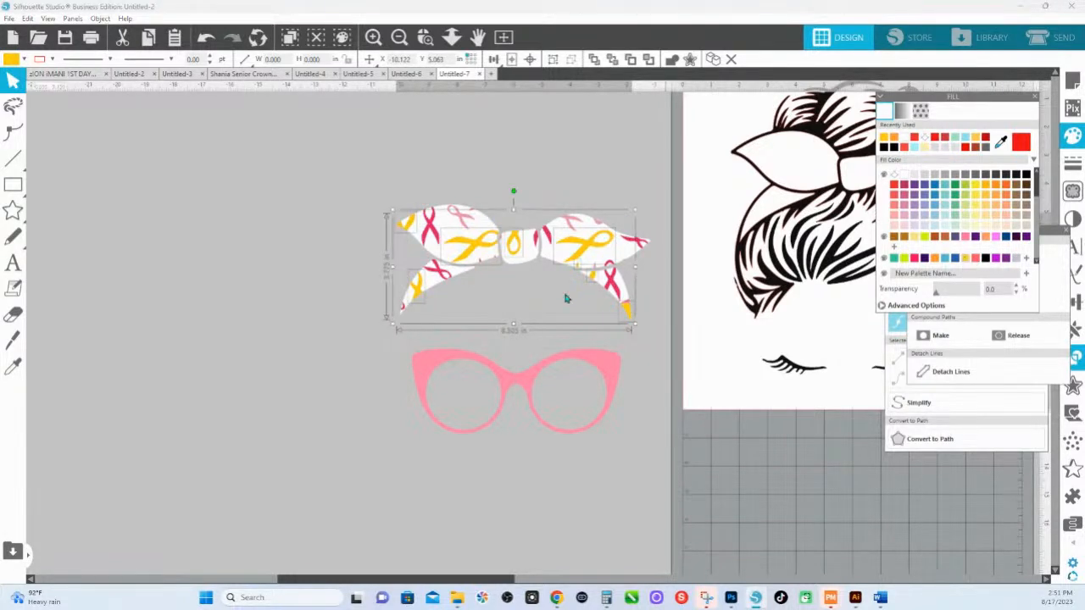
# Add the upper light pink ribbons on both bow loops, fill the selection with dark purple, and exclude the right tail's tip.
pyautogui.keyDown('shift'); pyautogui.click(463, 220); pyautogui.keyUp('shift')
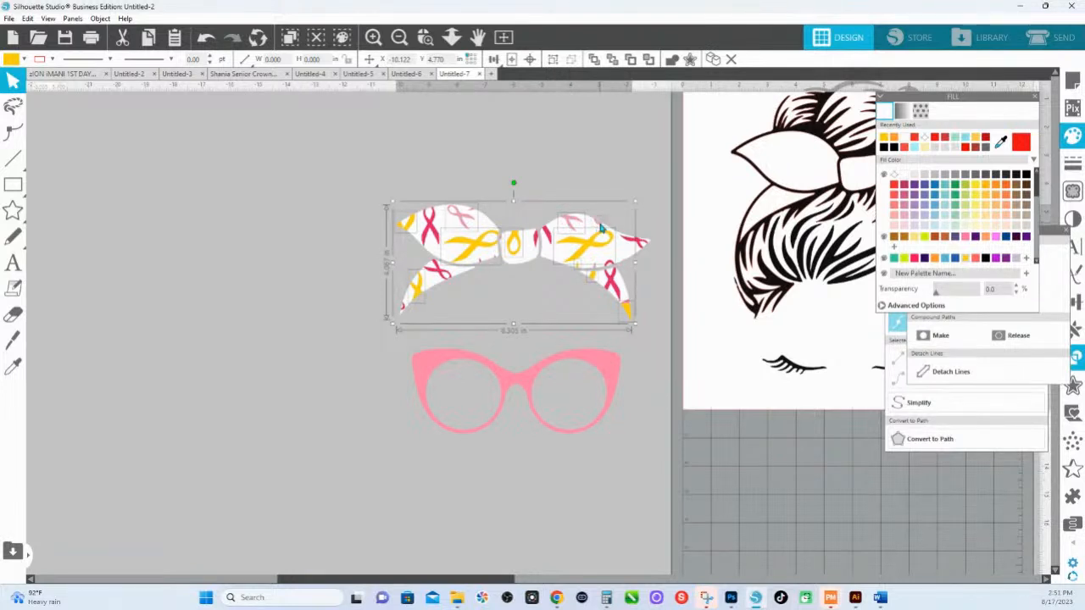
pyautogui.click(923, 264)
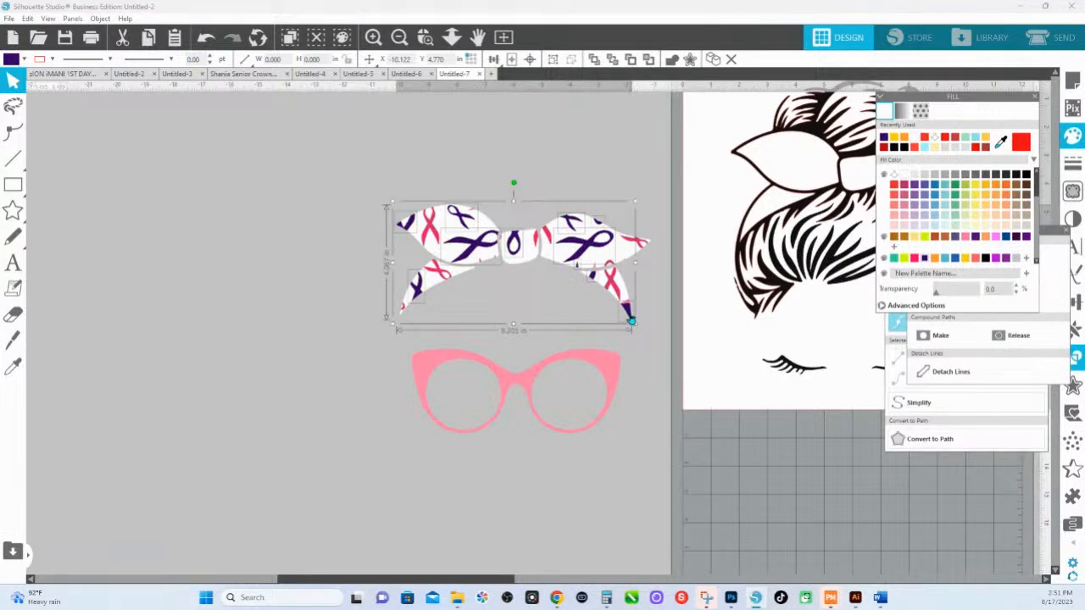
pyautogui.moveTo(631, 320); pyautogui.dragTo(629, 313)
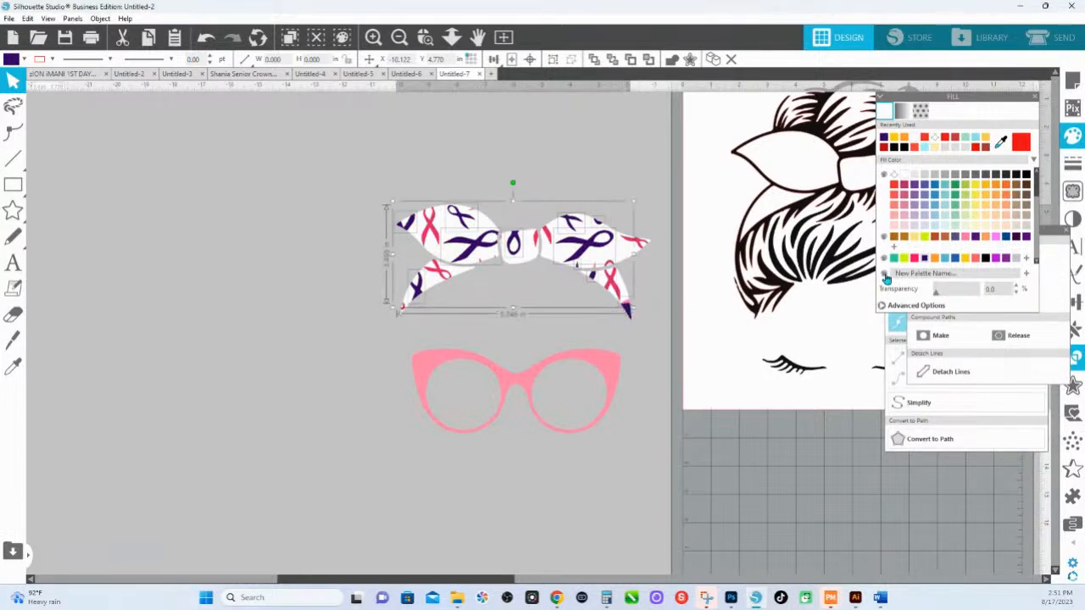
# Fill the selected ribbons with lime green, add the small ribbon piece on the right tail, and refill them all with light magenta.
pyautogui.click(903, 259)
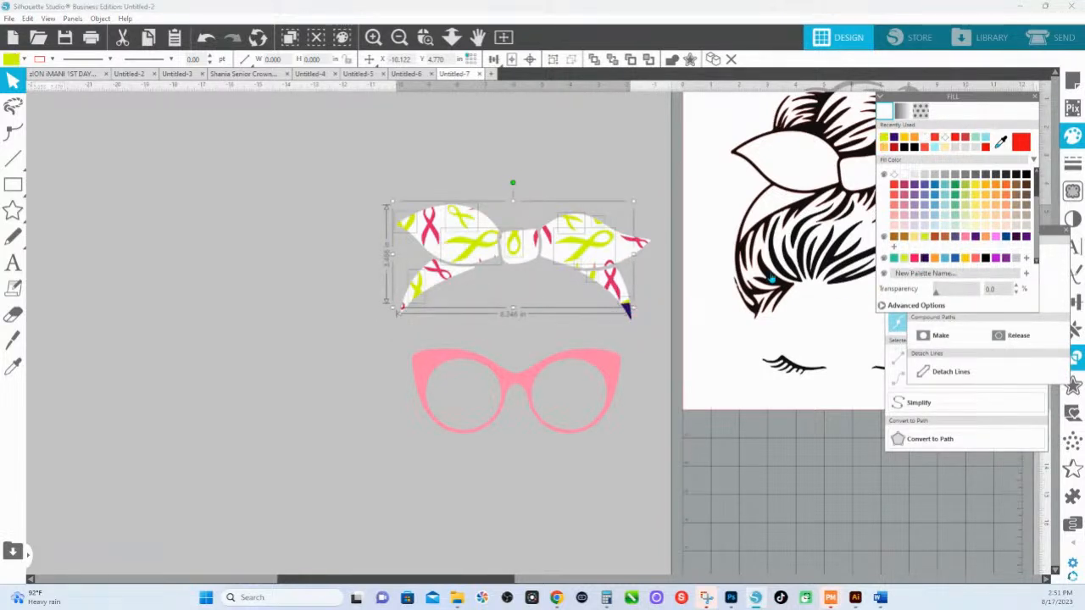
pyautogui.keyDown('shift'); pyautogui.click(595, 268); pyautogui.keyUp('shift')
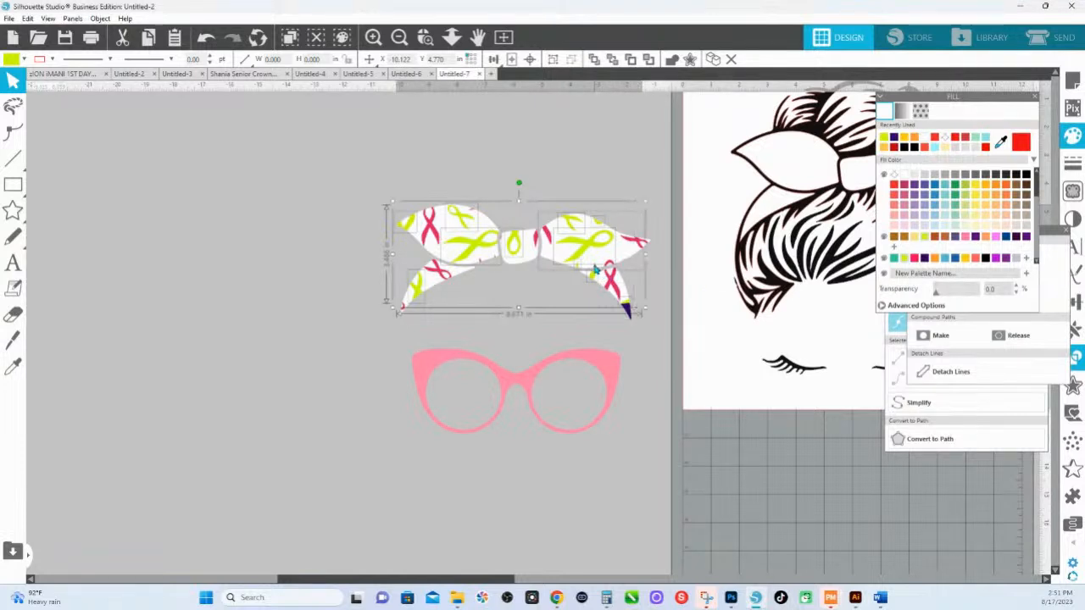
pyautogui.keyDown('shift'); pyautogui.click(595, 269); pyautogui.keyUp('shift')
pyautogui.keyDown('shift'); pyautogui.click(595, 270); pyautogui.keyUp('shift')
pyautogui.keyDown('shift'); pyautogui.click(597, 269); pyautogui.keyUp('shift')
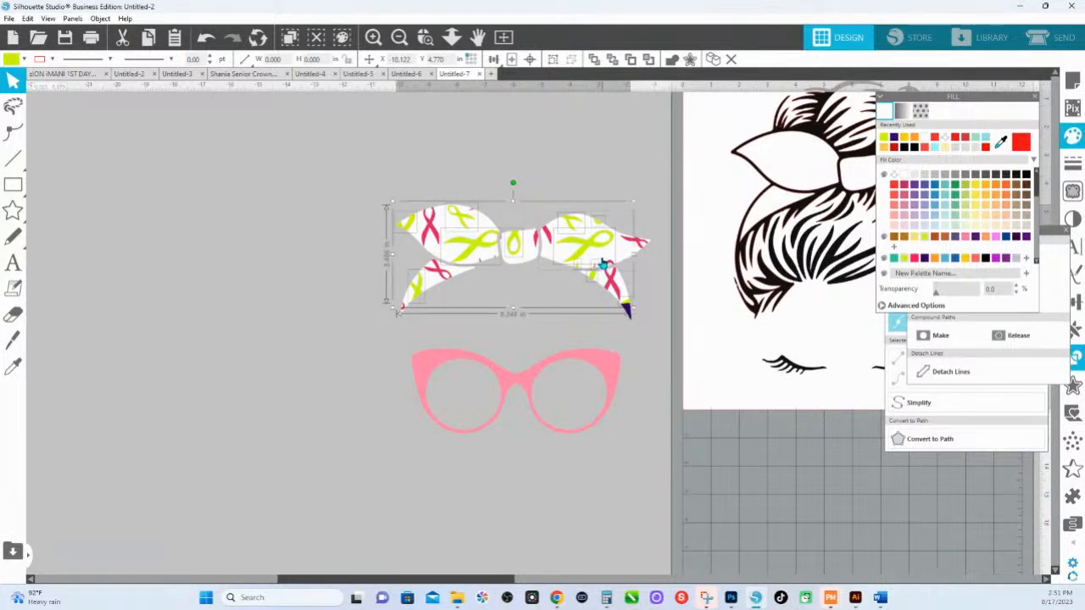
pyautogui.click(996, 238)
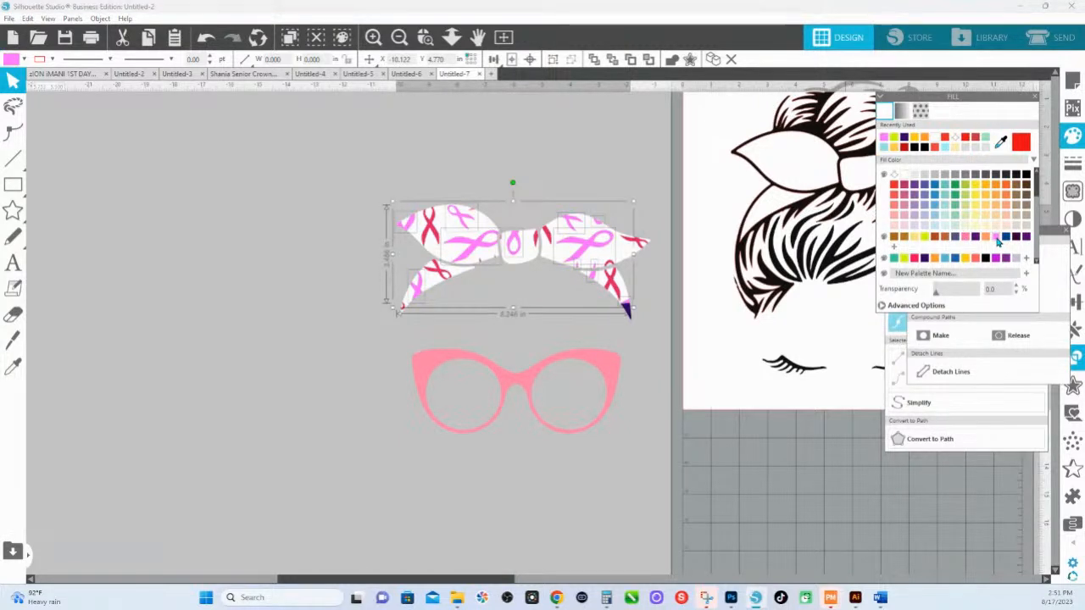
# Fill the selected ribbons with light blue and group them.
pyautogui.click(945, 257)
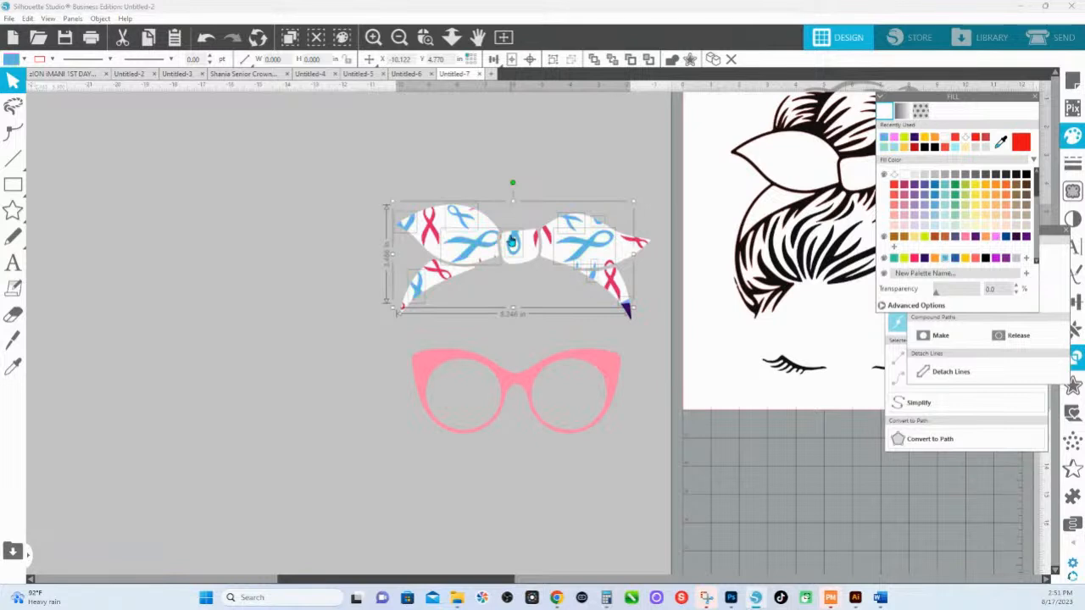
pyautogui.rightClick(588, 245)
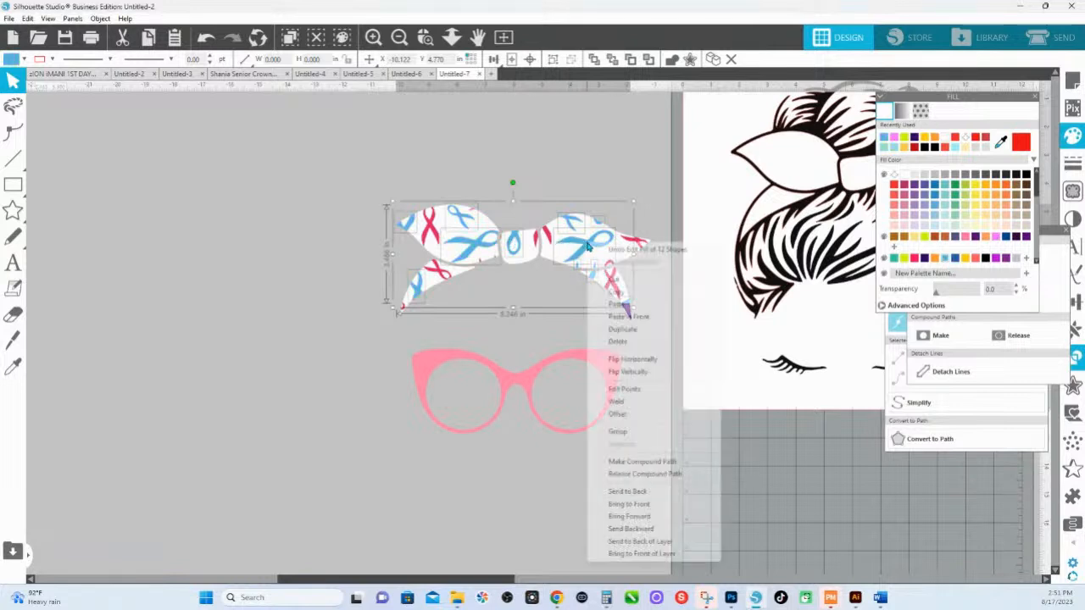
pyautogui.click(624, 433)
# Select the dark pink ribbons on the headscarf's left bow loop and left tail.
pyautogui.click(402, 310)
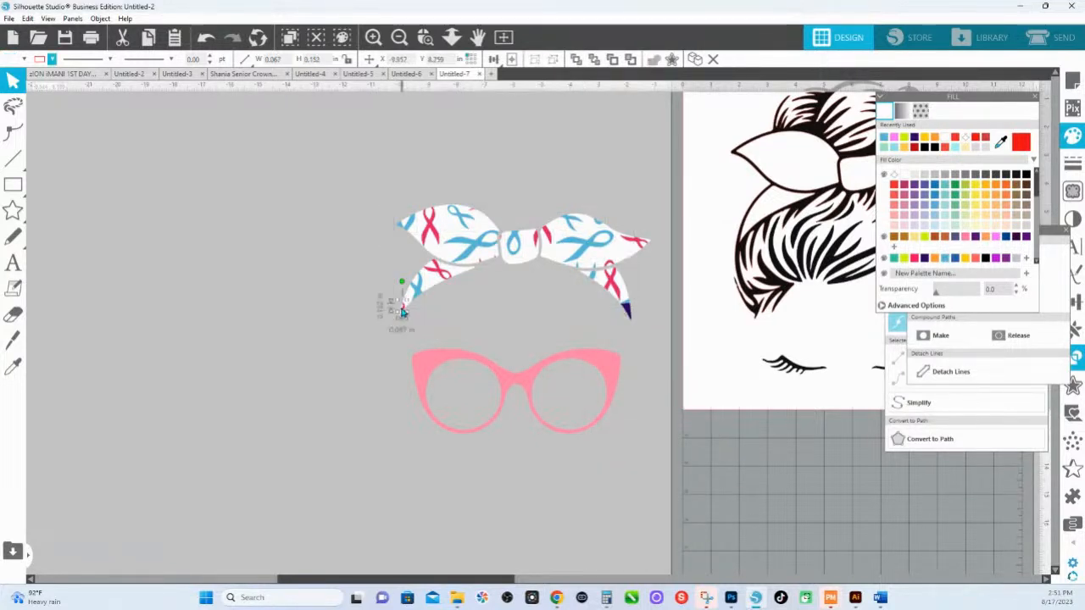
pyautogui.click(437, 259)
pyautogui.keyDown('shift'); pyautogui.click(473, 212); pyautogui.keyUp('shift')
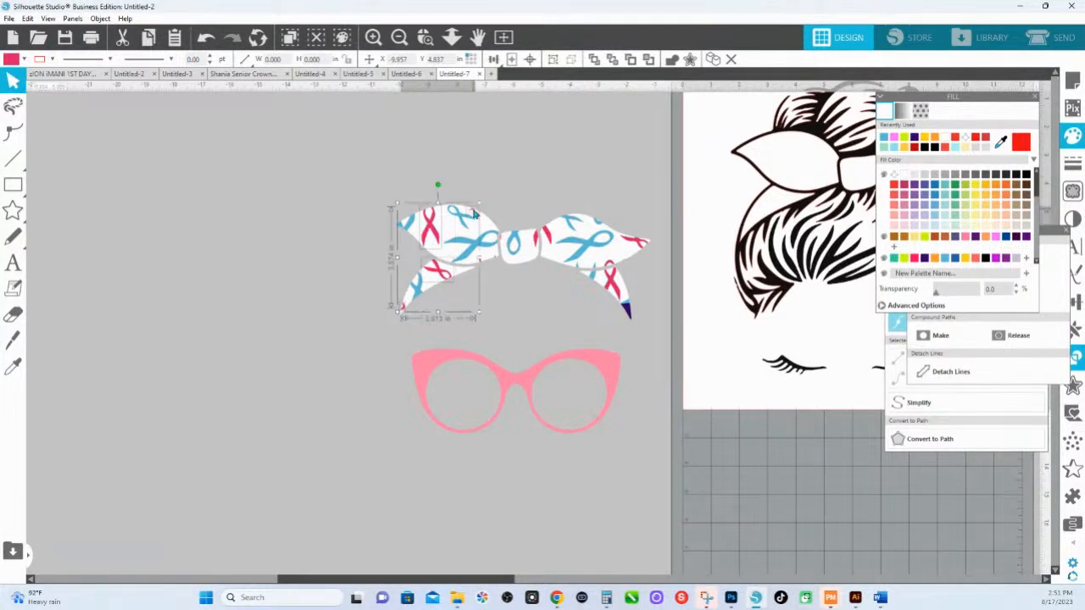
pyautogui.keyDown('shift'); pyautogui.click(489, 266); pyautogui.keyUp('shift')
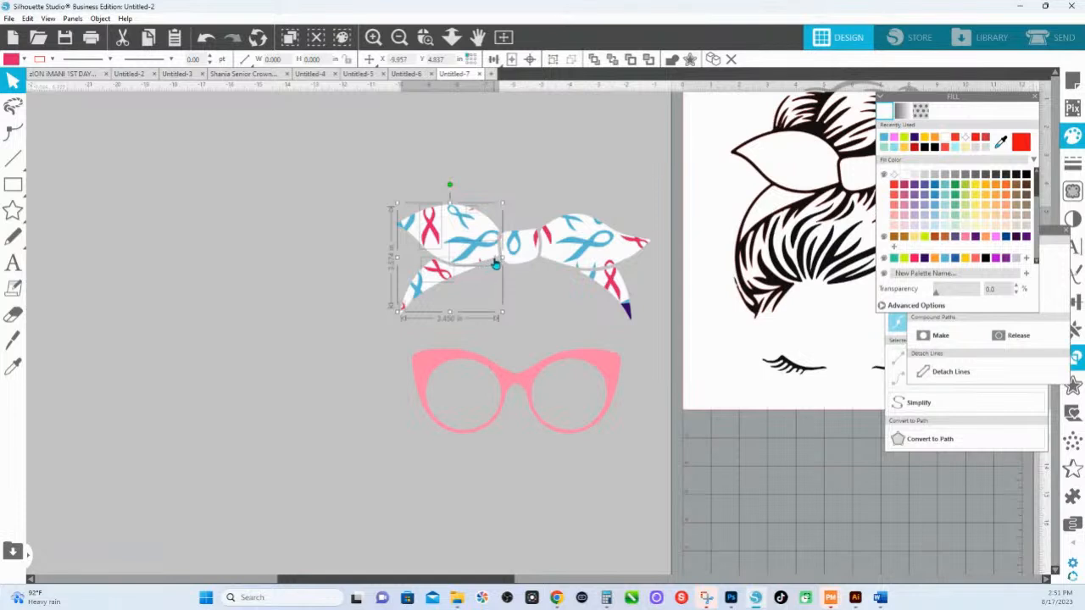
pyautogui.keyDown('shift'); pyautogui.click(482, 266); pyautogui.keyUp('shift')
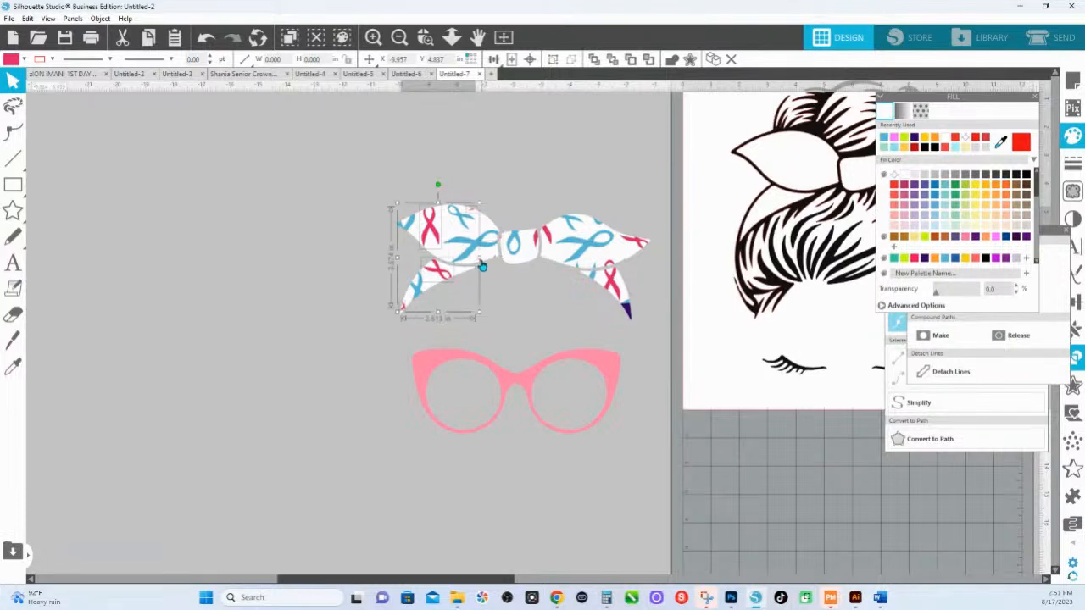
pyautogui.keyDown('shift'); pyautogui.click(481, 267); pyautogui.keyUp('shift')
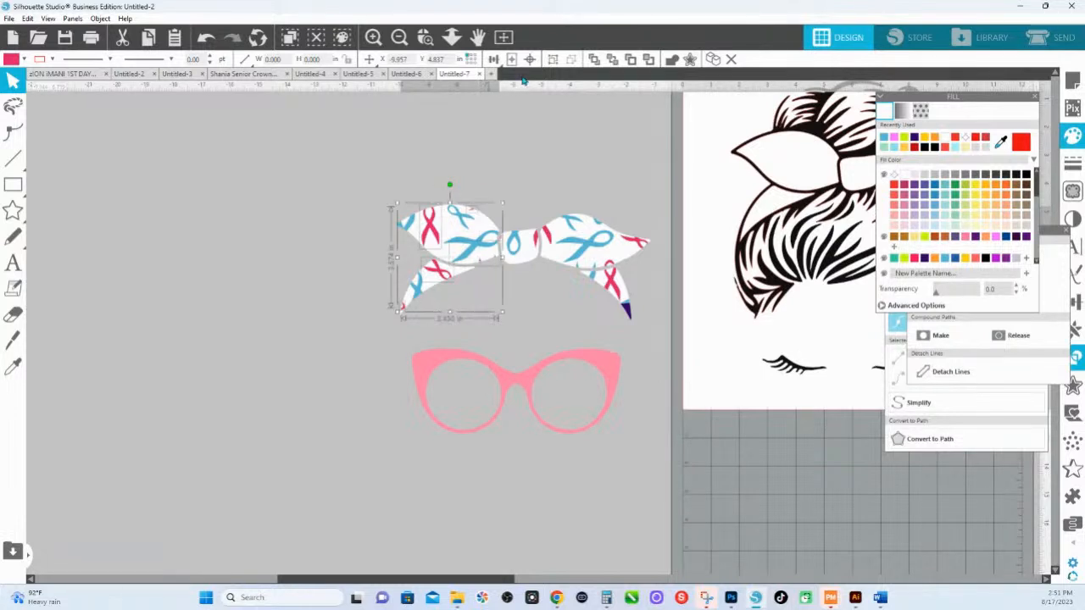
# Exclude the white piece at the left loop's lower edge from the selection, and add the dark pink ribbons on the knot and inner right loop.
pyautogui.click(425, 37)
pyautogui.moveTo(380, 230); pyautogui.dragTo(593, 290)
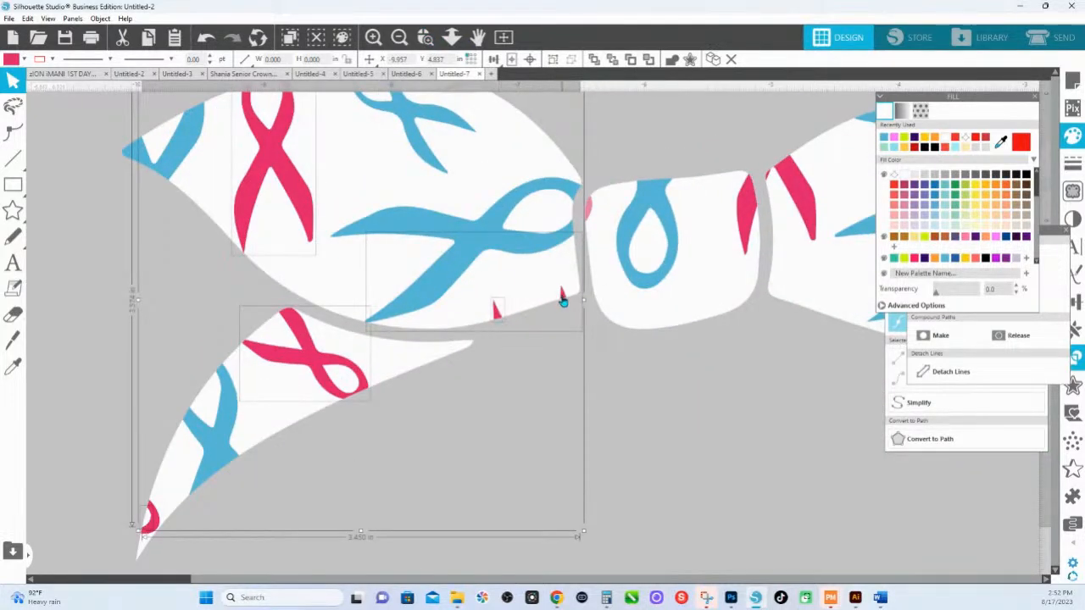
pyautogui.keyDown('shift'); pyautogui.click(549, 291); pyautogui.keyUp('shift')
pyautogui.keyDown('shift'); pyautogui.click(549, 291); pyautogui.keyUp('shift')
pyautogui.keyDown('shift'); pyautogui.click(548, 287); pyautogui.keyUp('shift')
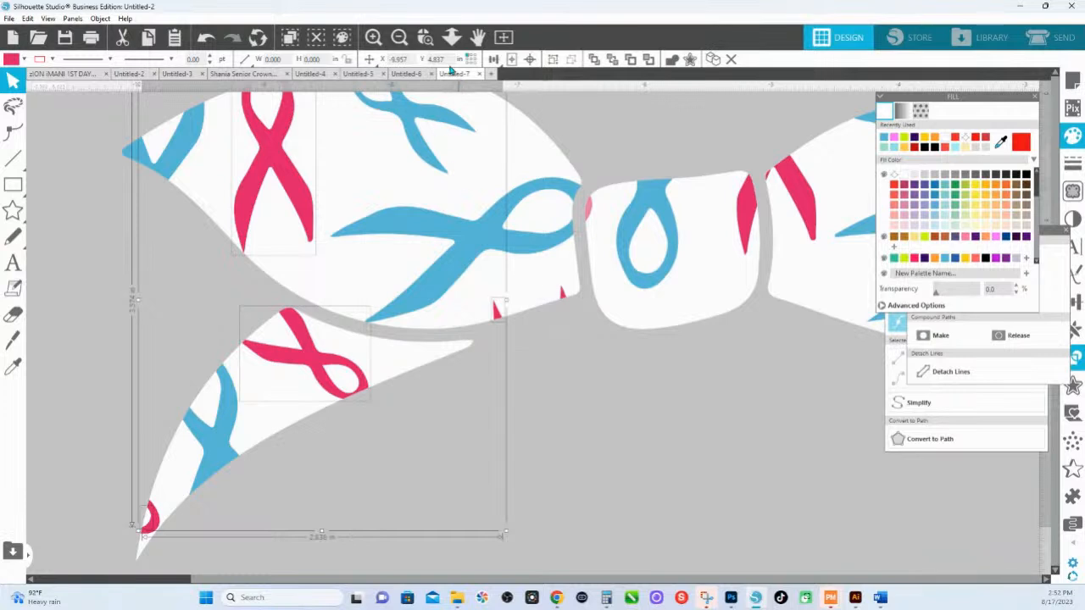
pyautogui.keyDown('shift'); pyautogui.click(651, 225); pyautogui.keyUp('shift')
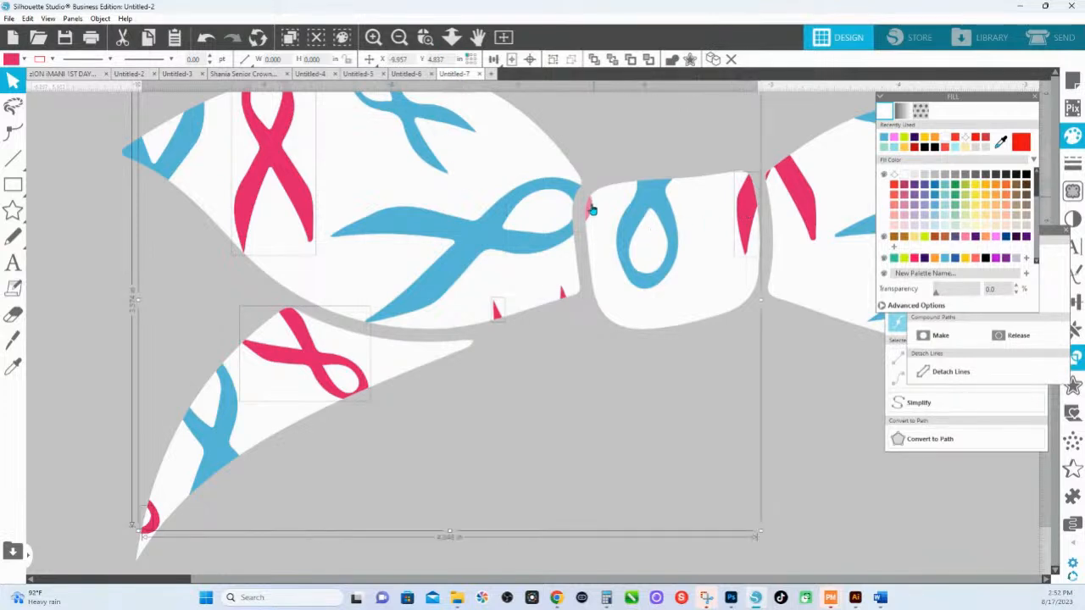
pyautogui.keyDown('shift'); pyautogui.click(780, 179); pyautogui.keyUp('shift')
# Add the dark pink ribbons on the right tail and right bow tip to the selection and fill it with light yellow.
pyautogui.scroll(-3, 440, 107)
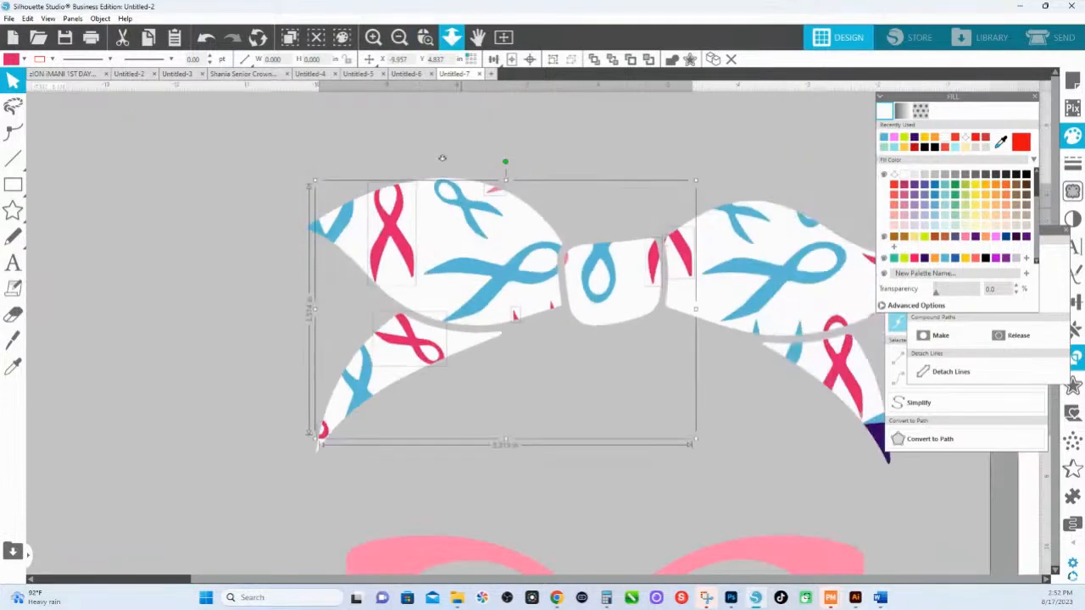
pyautogui.keyDown('shift'); pyautogui.click(750, 325); pyautogui.keyUp('shift')
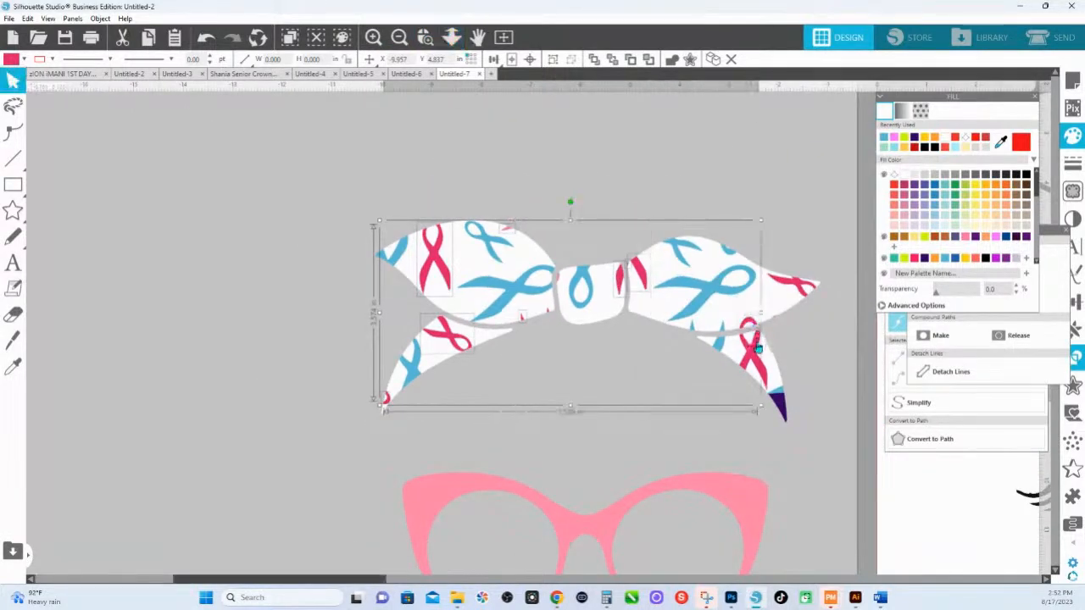
pyautogui.keyDown('shift'); pyautogui.click(798, 292); pyautogui.keyUp('shift')
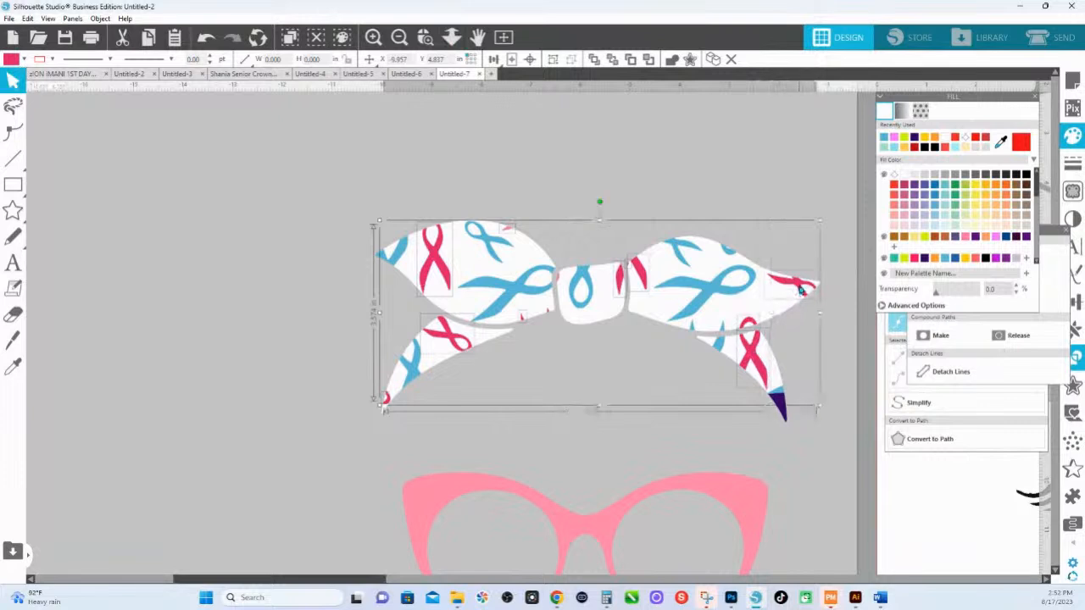
pyautogui.click(977, 206)
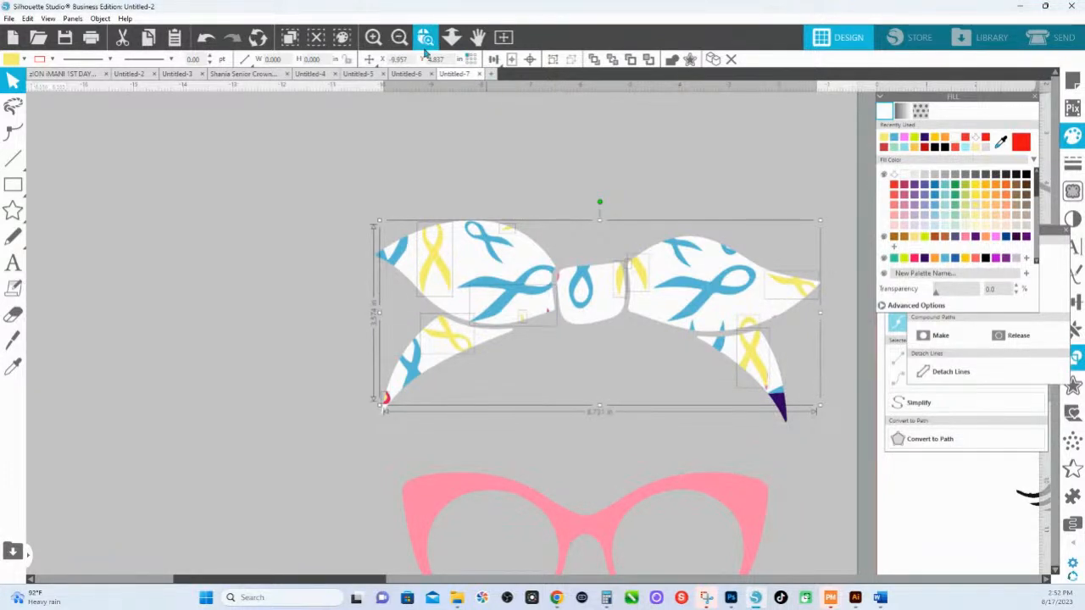
# Add the leftover dark pink pieces at the left loop's lower edge and left tail's tip, and fill the selection with lime green.
pyautogui.moveTo(352, 358); pyautogui.dragTo(811, 431)
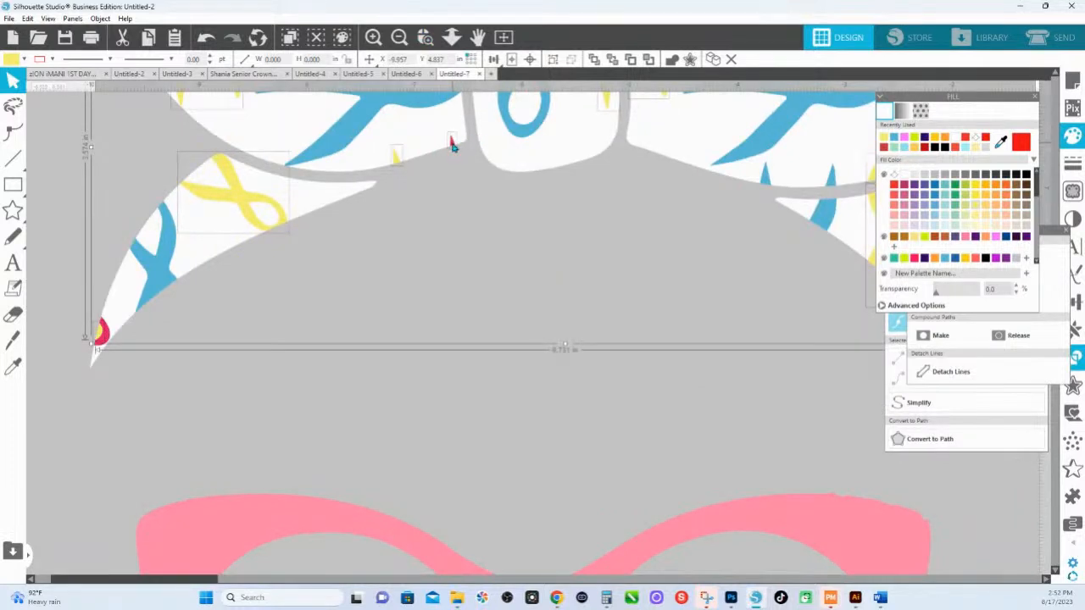
pyautogui.moveTo(215, 384); pyautogui.dragTo(644, 265)
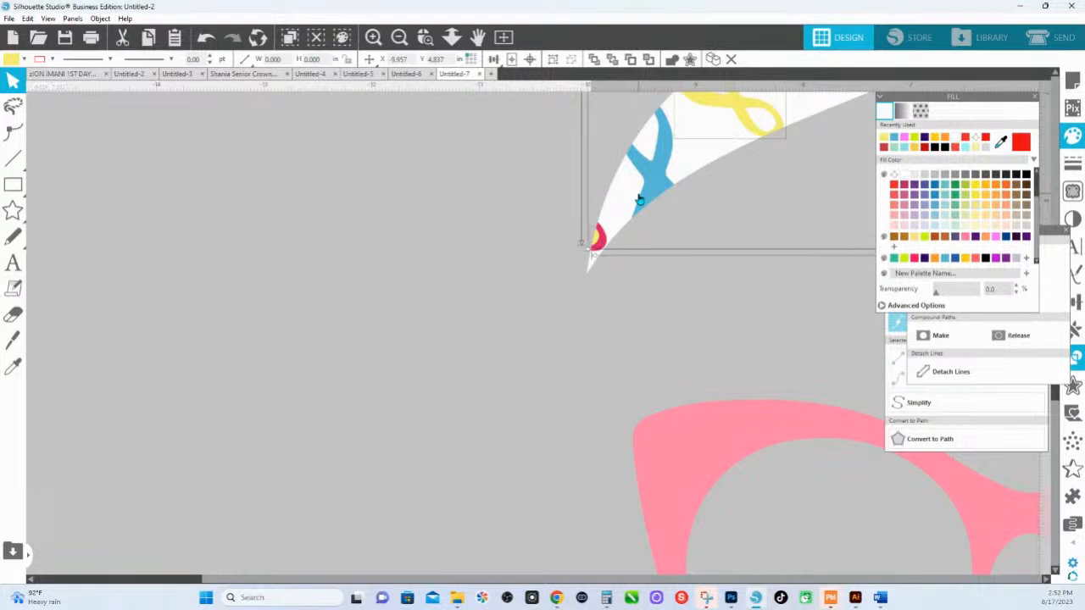
pyautogui.keyDown('shift'); pyautogui.click(598, 243); pyautogui.keyUp('shift')
pyautogui.keyDown('shift'); pyautogui.click(602, 246); pyautogui.keyUp('shift')
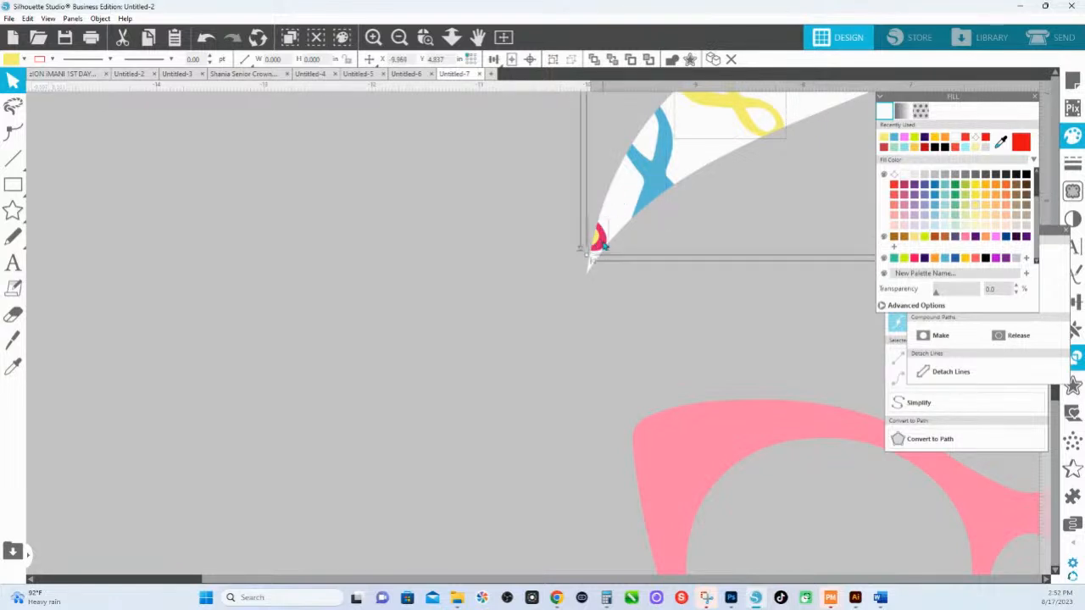
pyautogui.click(450, 36)
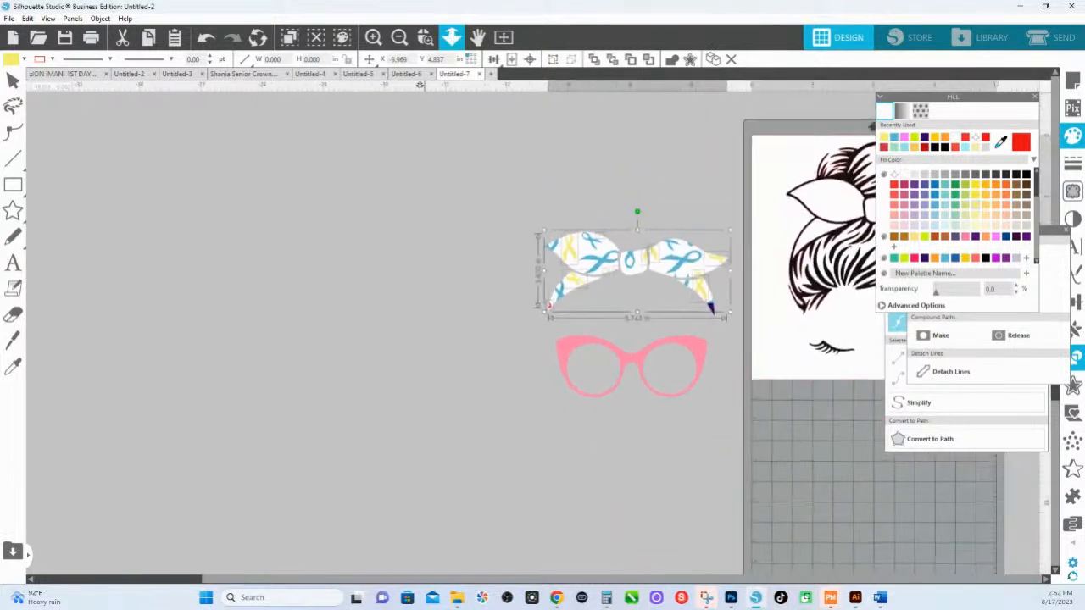
pyautogui.click(905, 259)
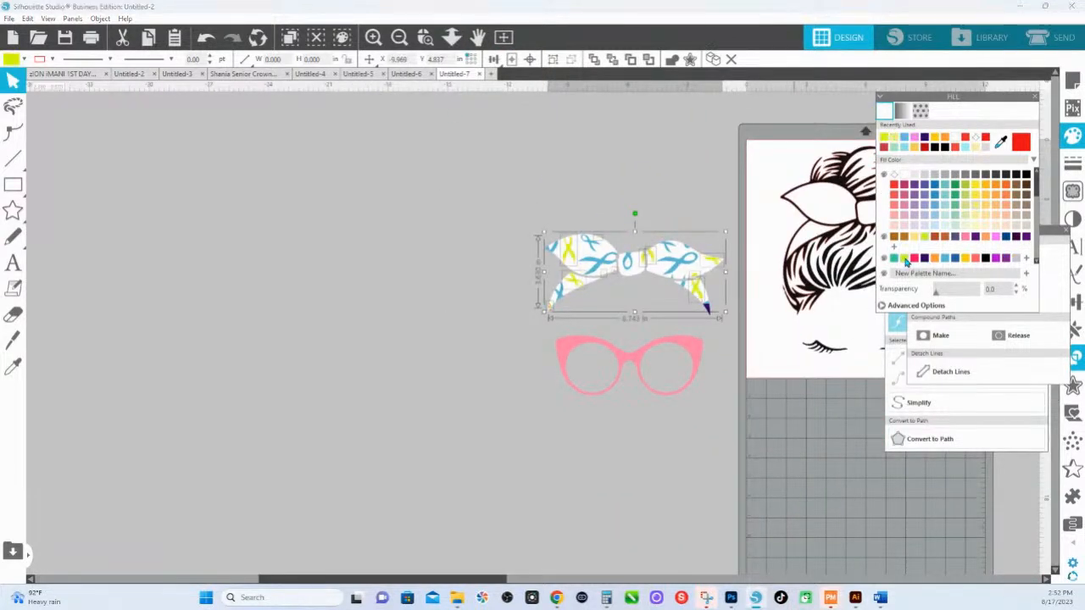
# Group the selected lime green ribbons and clear the selection.
pyautogui.click(453, 40)
pyautogui.click(423, 39)
pyautogui.moveTo(543, 243); pyautogui.dragTo(746, 306)
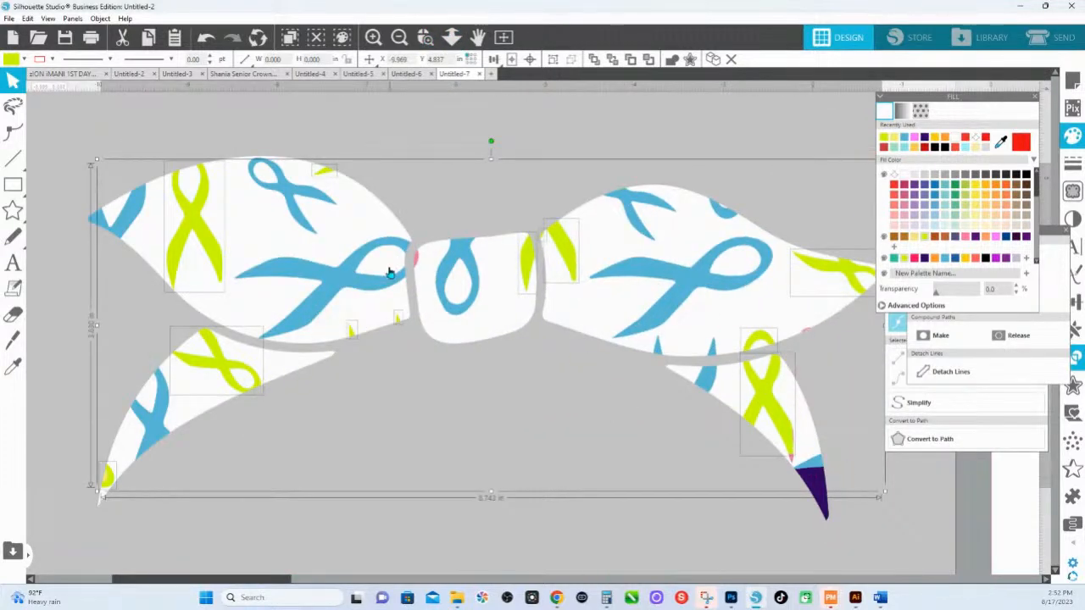
pyautogui.rightClick(768, 343)
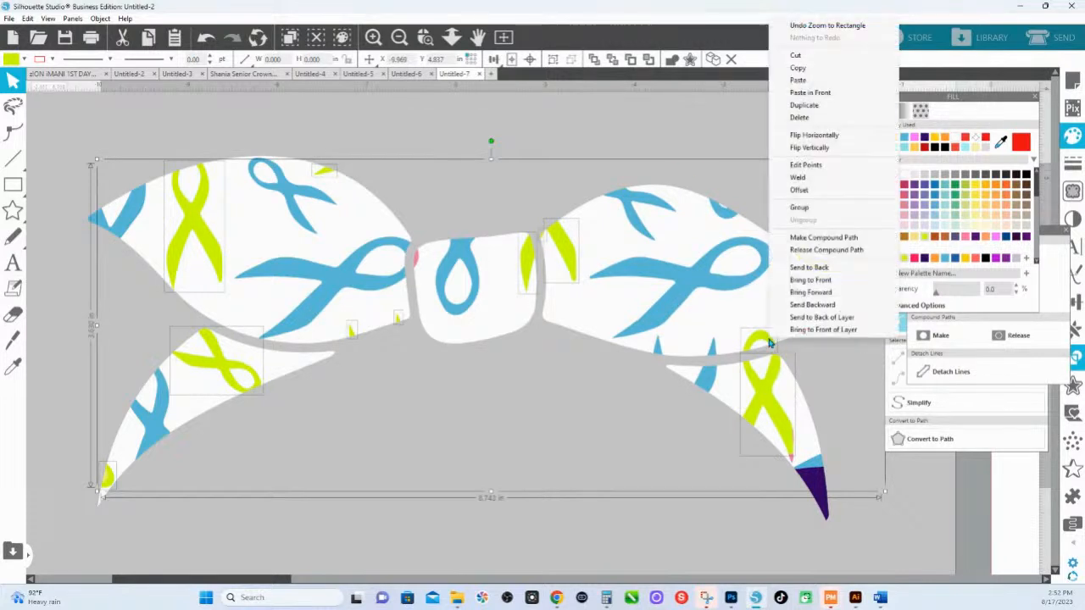
pyautogui.click(800, 209)
pyautogui.click(596, 432)
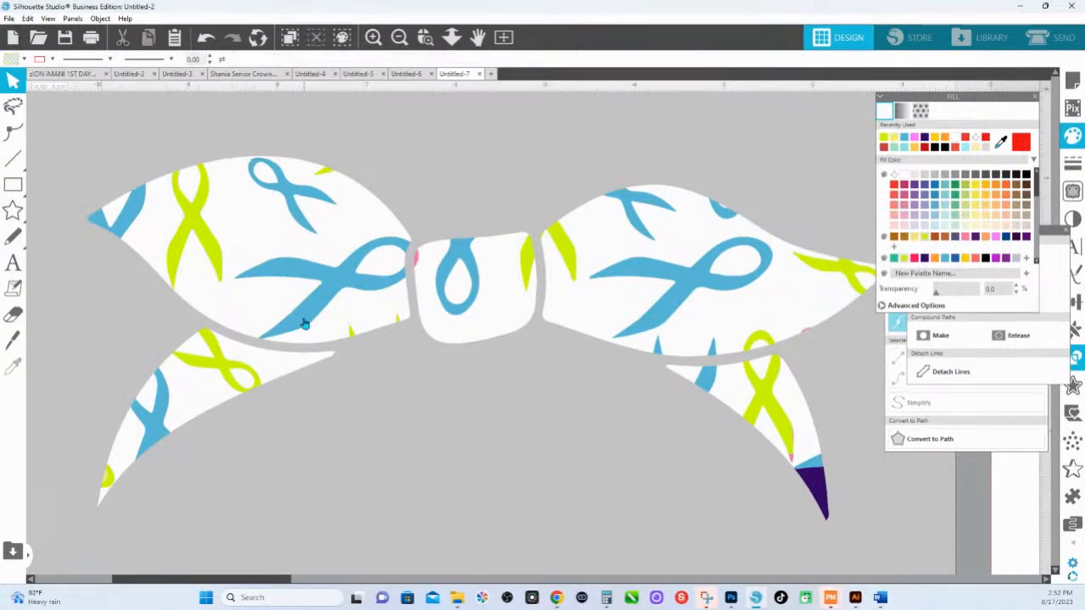
# Select the thin light pink sliver along the edge of the right tail's lime green ribbon.
pyautogui.click(417, 264)
pyautogui.scroll(-5, 543, 353)
pyautogui.hscroll(5, 542, 353)
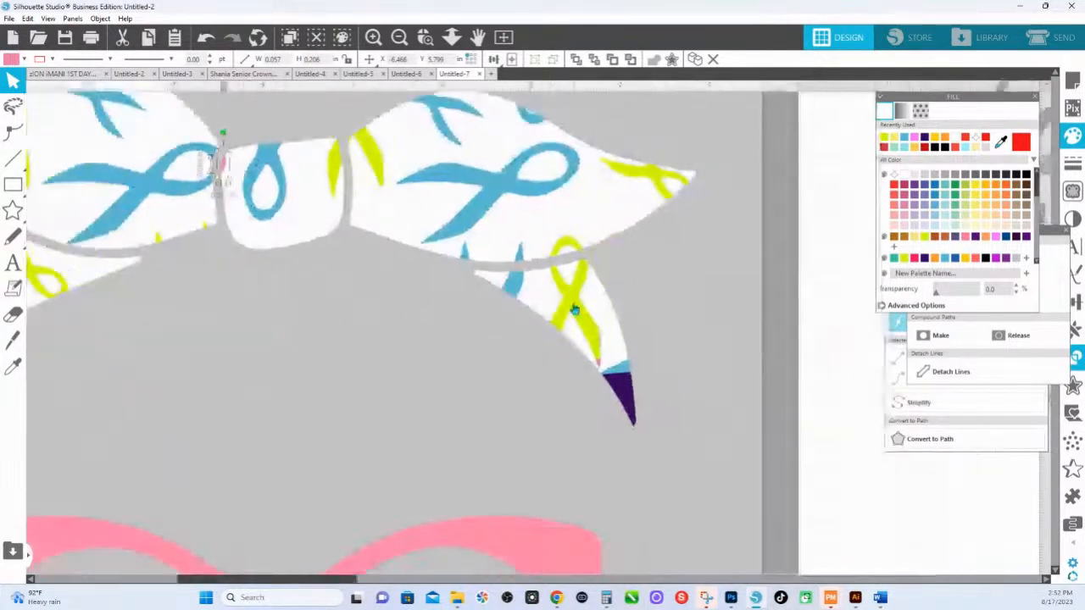
pyautogui.click(425, 37)
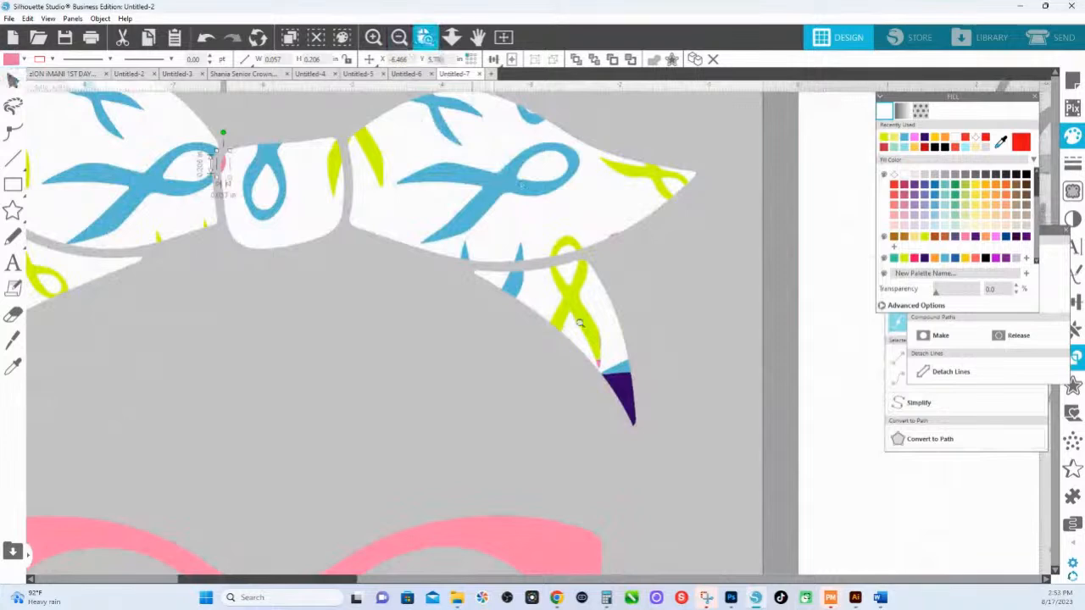
pyautogui.click(641, 383)
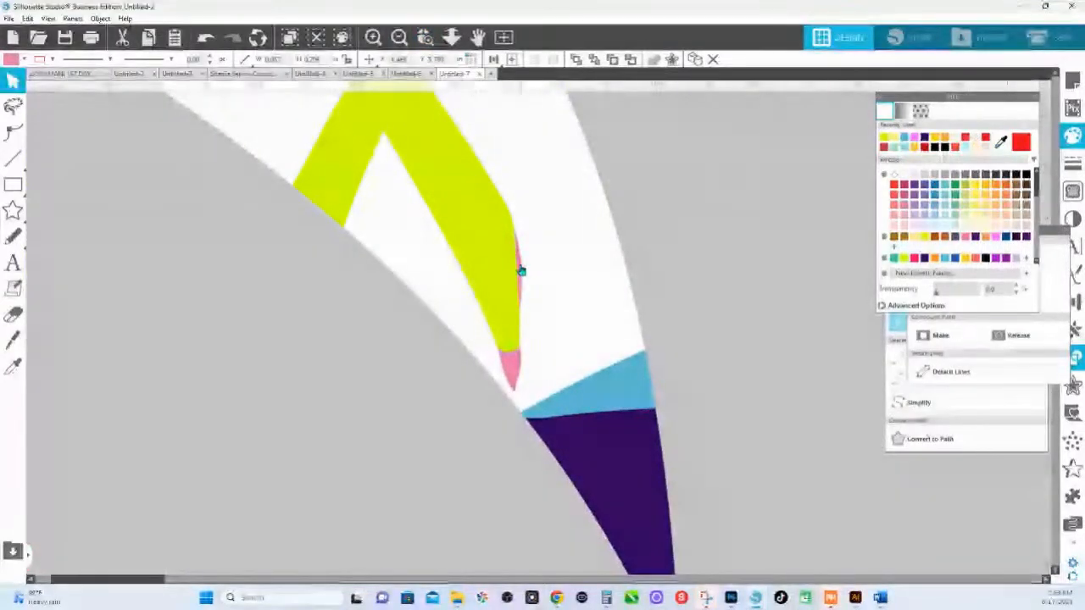
pyautogui.moveTo(520, 271)
pyautogui.mouseDown()
pyautogui.moveTo(538, 270)
pyautogui.moveTo(518, 272)
pyautogui.moveTo(535, 259)
pyautogui.moveTo(517, 266)
pyautogui.mouseUp()
pyautogui.doubleClick(517, 271)
pyautogui.click(520, 269)
pyautogui.hotkey('ctrl', 'z')
pyautogui.press('i')
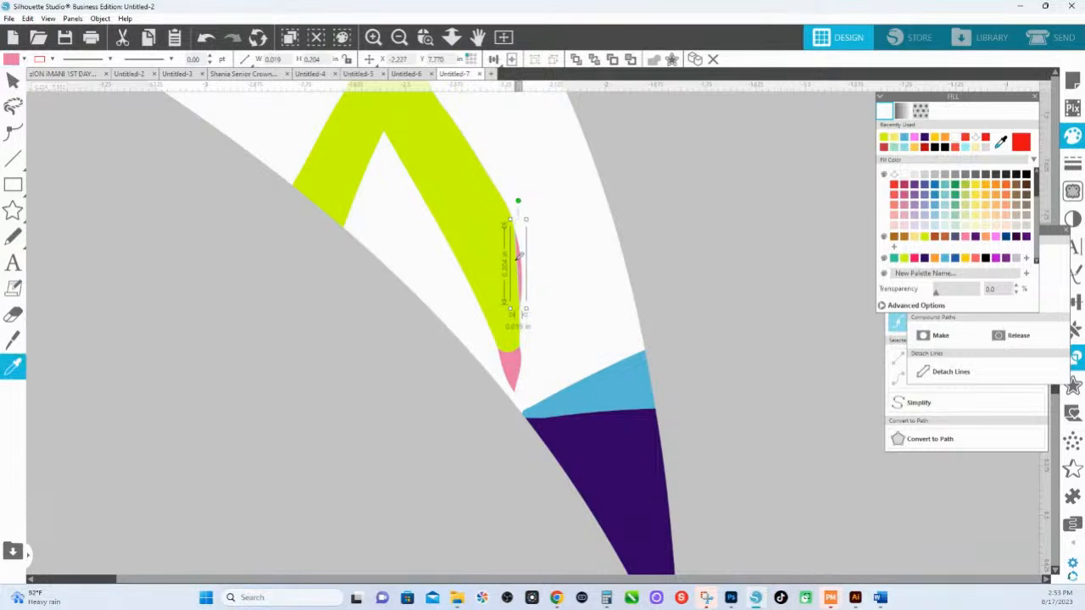
# Add the light pink piece at that ribbon's end and the lime green ribbon group, and fill the selection with lime green.
pyautogui.click(513, 369)
pyautogui.keyDown('shift'); pyautogui.click(514, 370); pyautogui.keyUp('shift')
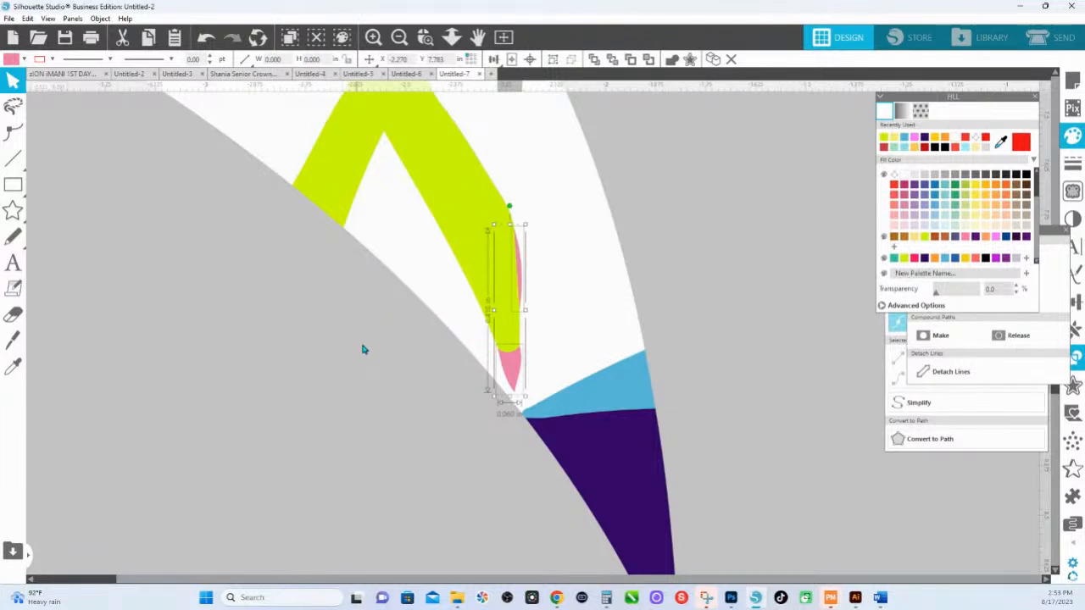
pyautogui.keyDown('shift'); pyautogui.click(480, 212); pyautogui.keyUp('shift')
pyautogui.click(884, 137)
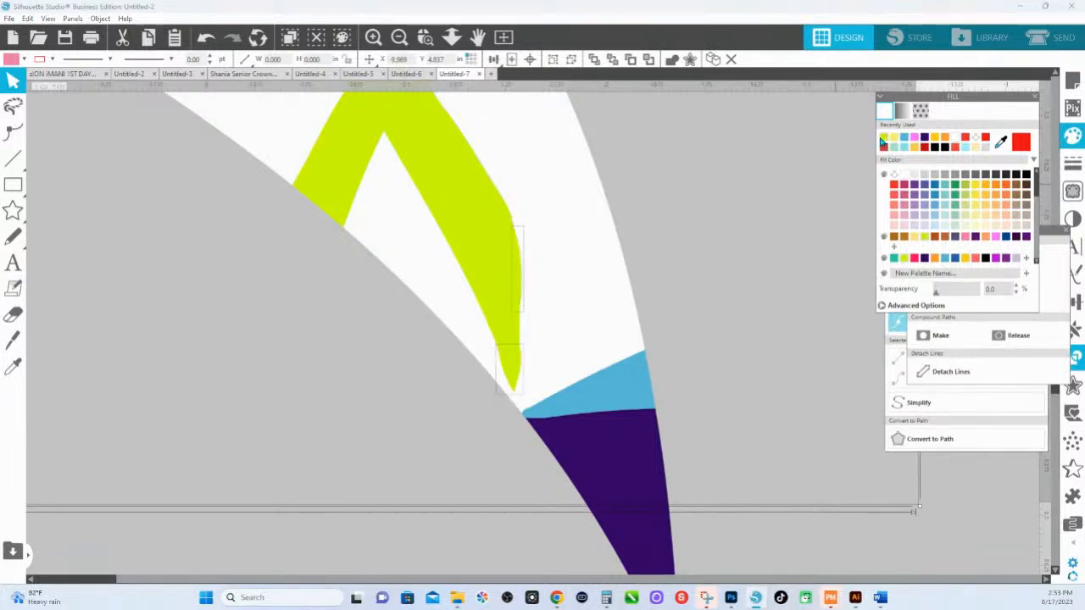
# Fill the light pink pieces at the knot's edge and right loop's lower edge with lime green, and group them with the other lime green ribbons.
pyautogui.click(451, 37)
pyautogui.moveTo(469, 529); pyautogui.dragTo(540, 237)
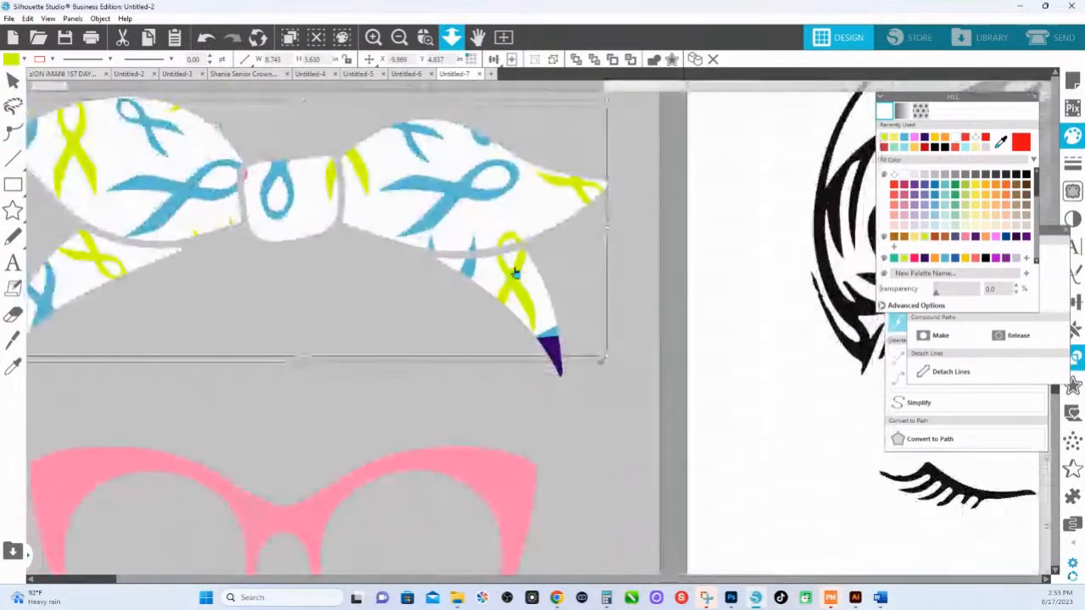
pyautogui.click(545, 237)
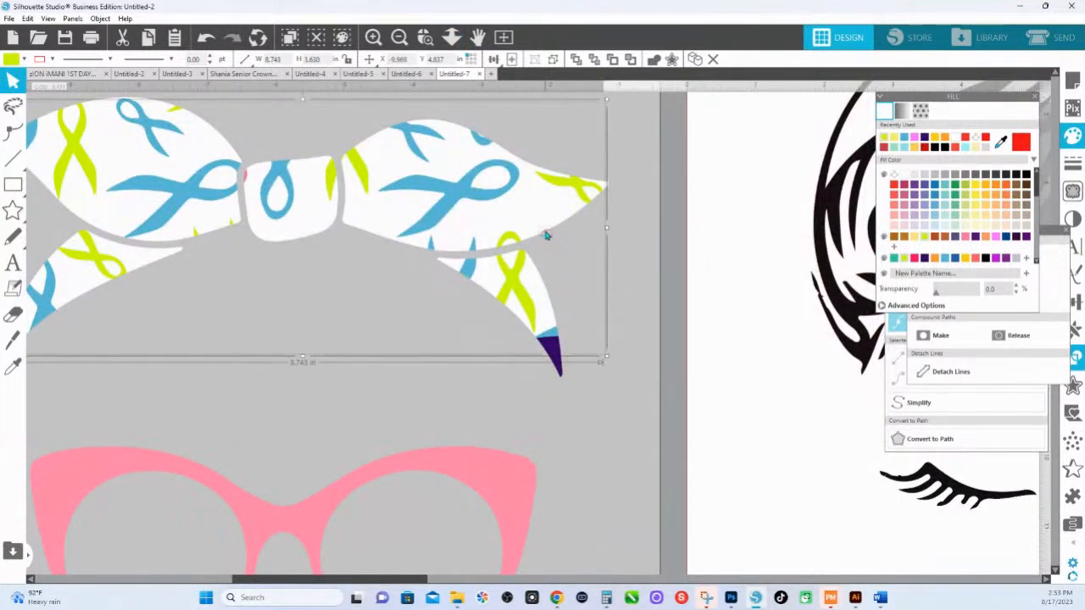
pyautogui.click(885, 139)
pyautogui.press('i')
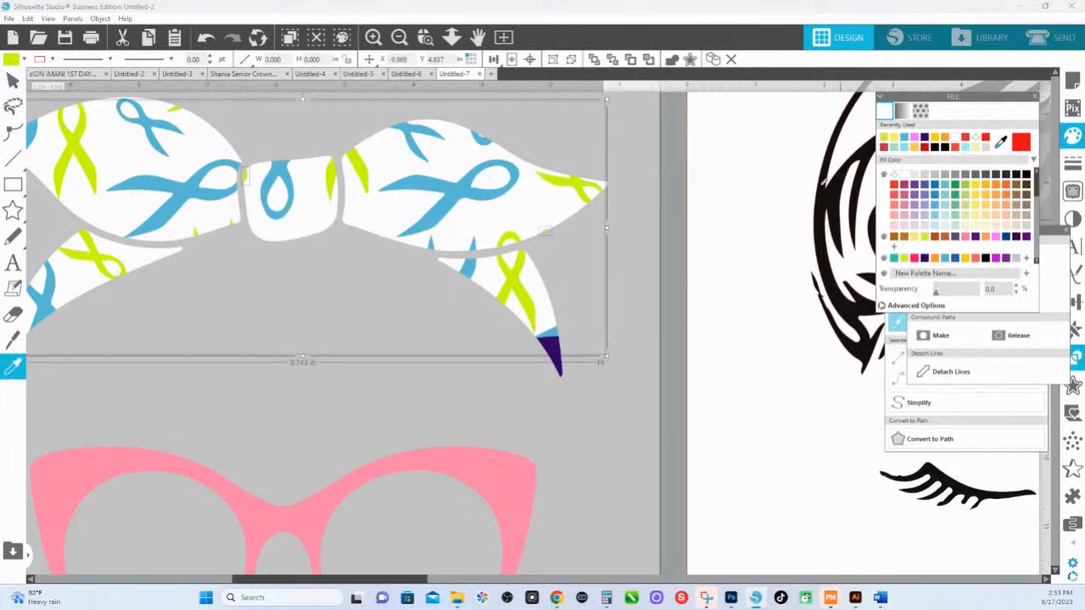
pyautogui.press('Escape')
pyautogui.hotkey('ctrl', 'g')
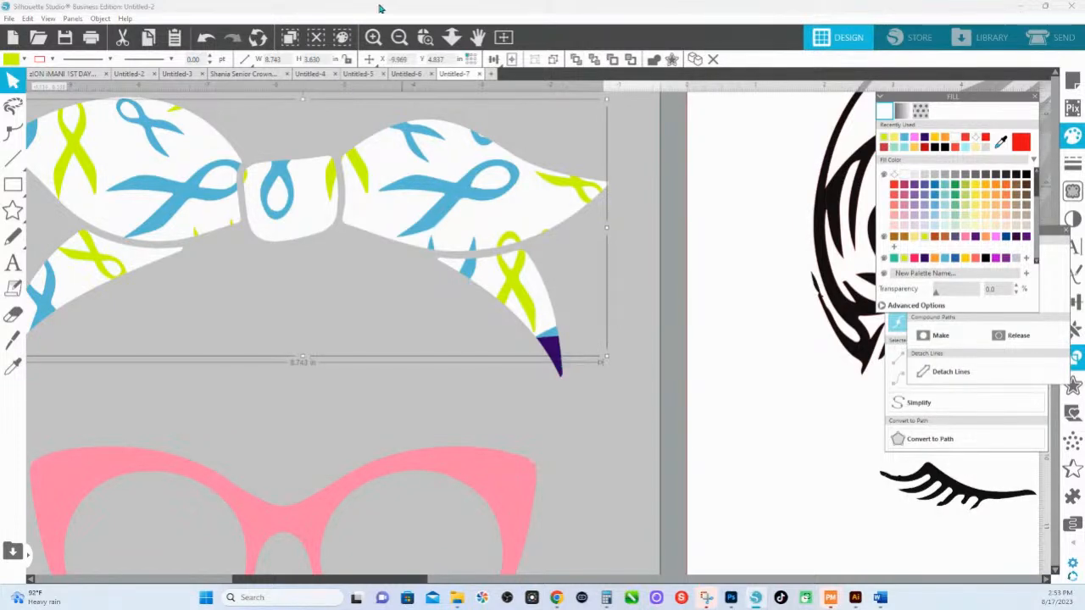
# Select the headscarf's white background pieces together with the dark purple tail tip, and check the selection across the tails, loops and knot.
pyautogui.click(451, 36)
pyautogui.moveTo(252, 150); pyautogui.dragTo(583, 373)
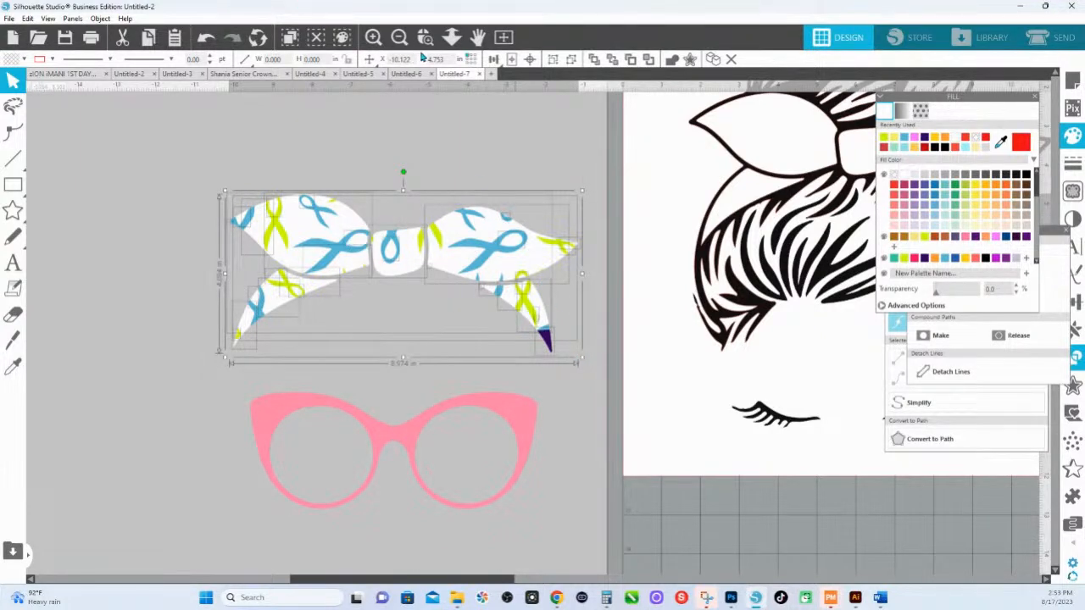
pyautogui.click(425, 37)
pyautogui.moveTo(534, 306); pyautogui.dragTo(558, 330)
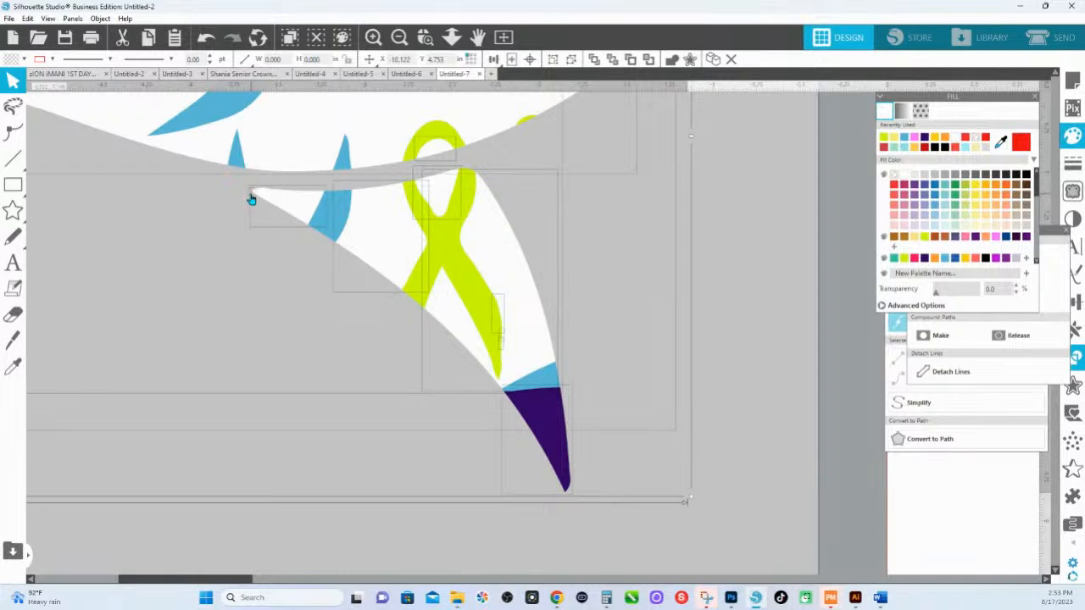
pyautogui.moveTo(250, 194); pyautogui.dragTo(429, 245)
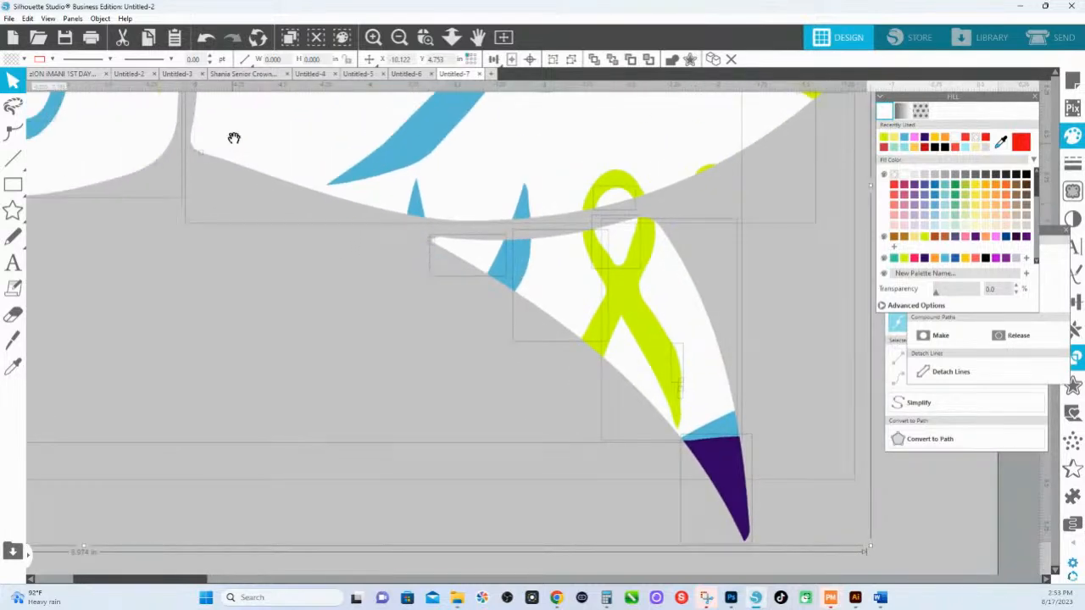
pyautogui.moveTo(232, 136); pyautogui.dragTo(359, 365)
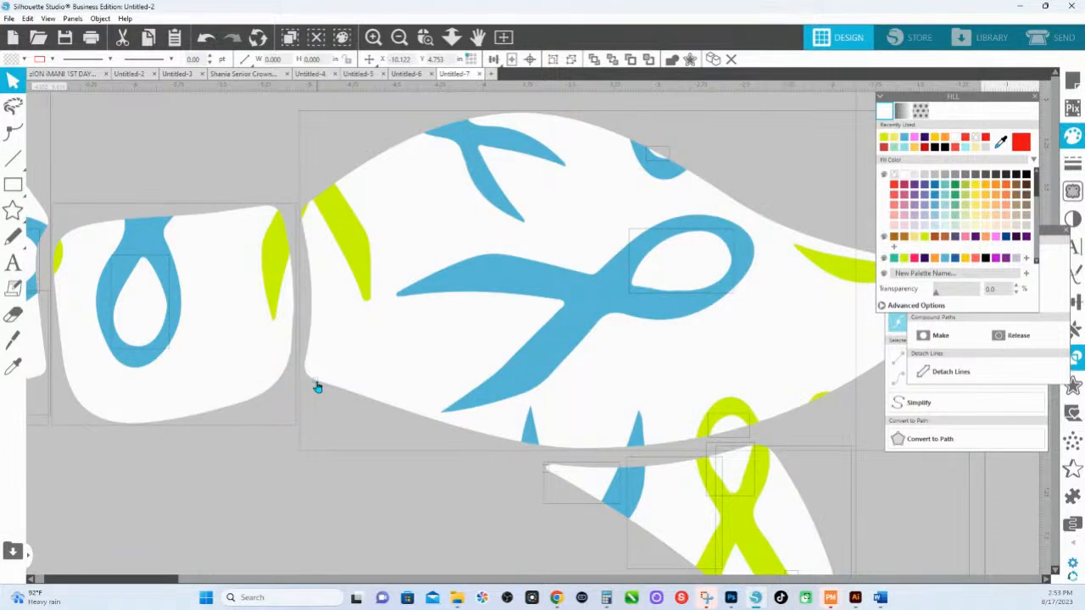
pyautogui.moveTo(283, 368); pyautogui.dragTo(641, 380)
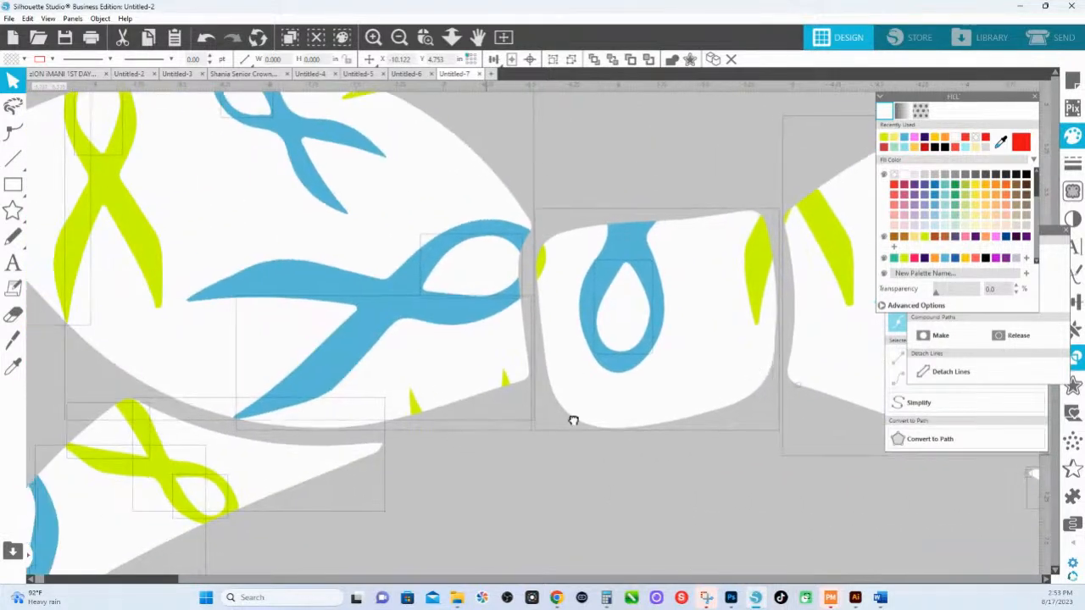
pyautogui.moveTo(573, 420); pyautogui.dragTo(821, 378)
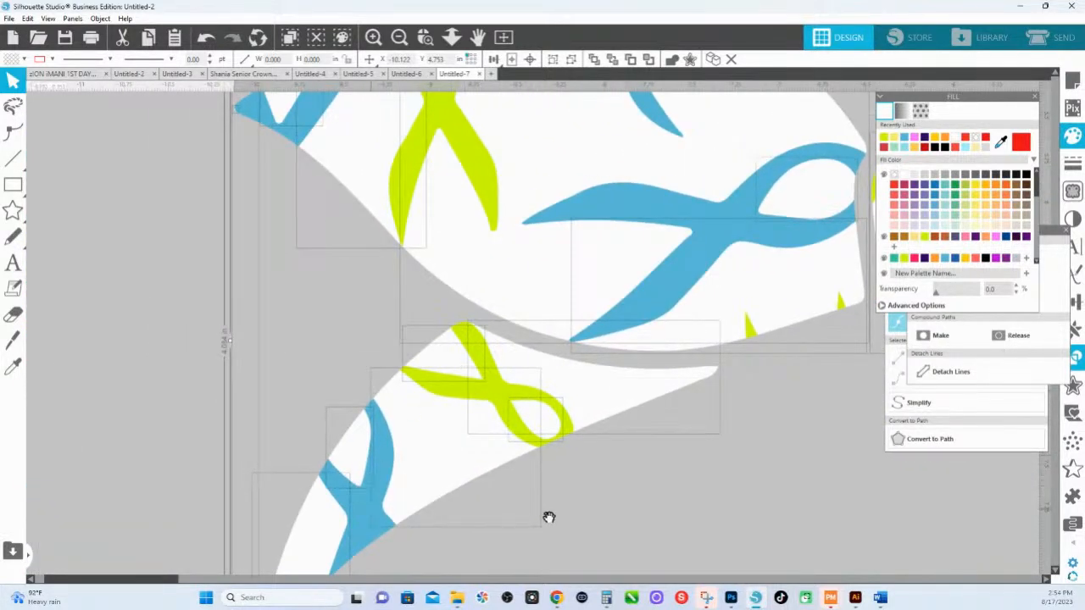
pyautogui.moveTo(450, 256); pyautogui.dragTo(717, 367)
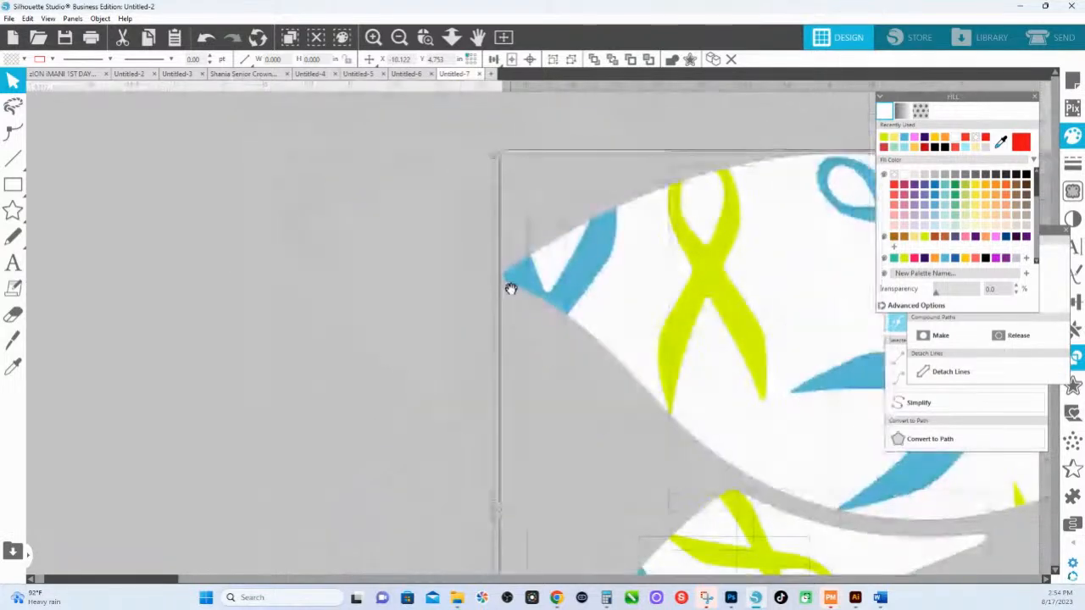
pyautogui.click(452, 36)
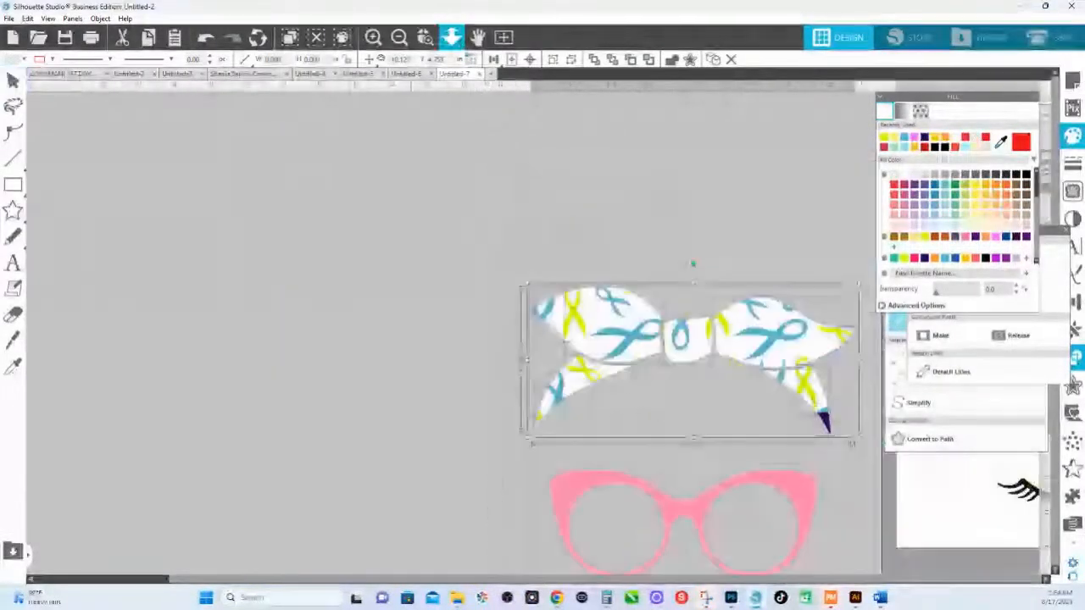
pyautogui.click(523, 155)
pyautogui.moveTo(522, 155); pyautogui.dragTo(414, 167)
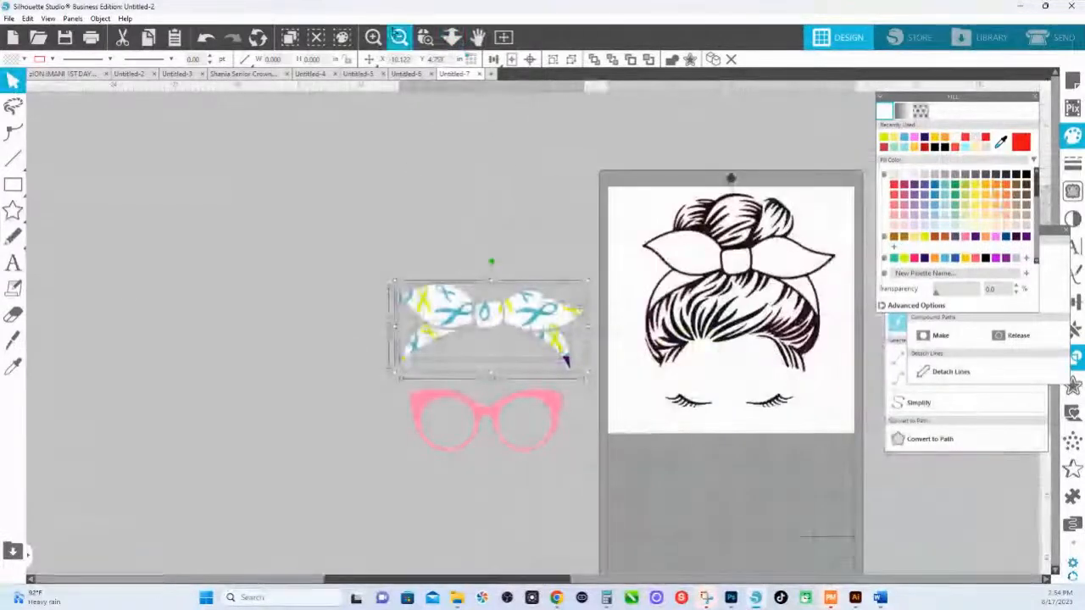
# Fill the selected headscarf background pieces with light teal and group them.
pyautogui.click(424, 36)
pyautogui.moveTo(607, 373); pyautogui.dragTo(401, 281)
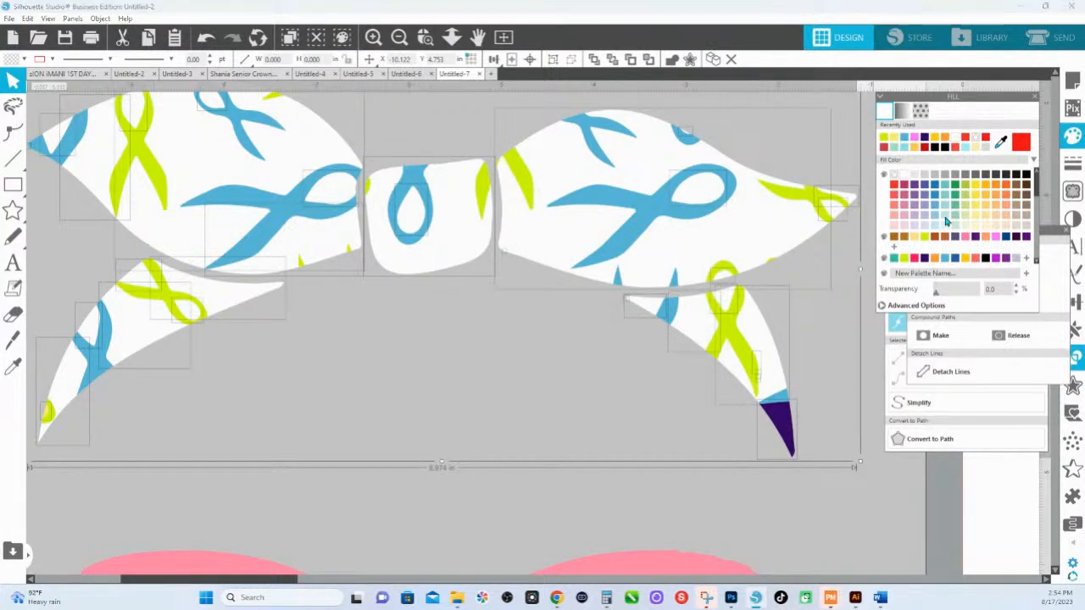
pyautogui.click(946, 219)
pyautogui.rightClick(452, 252)
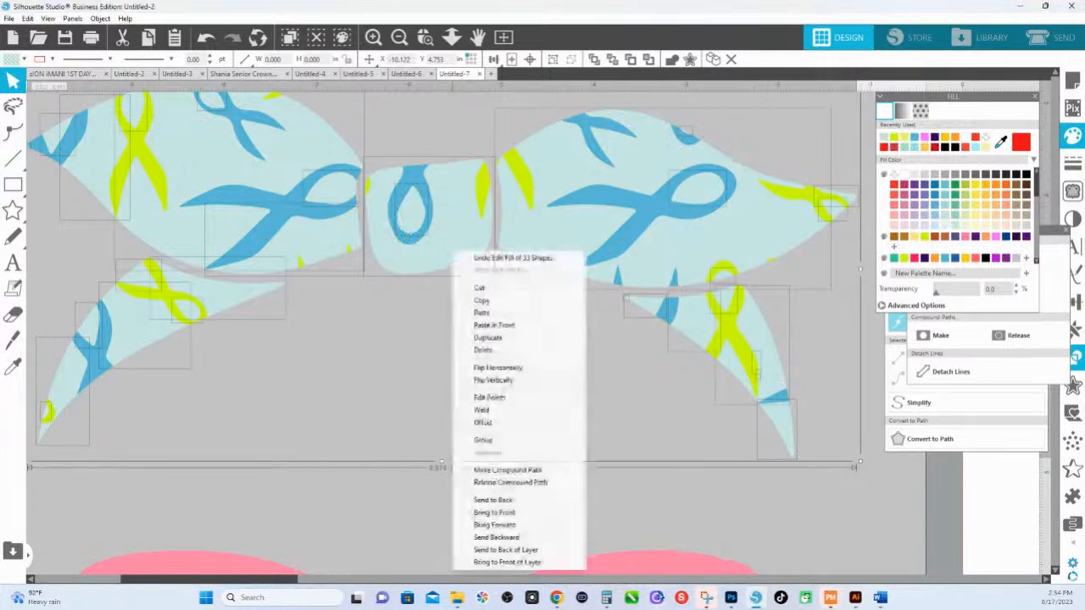
pyautogui.click(506, 444)
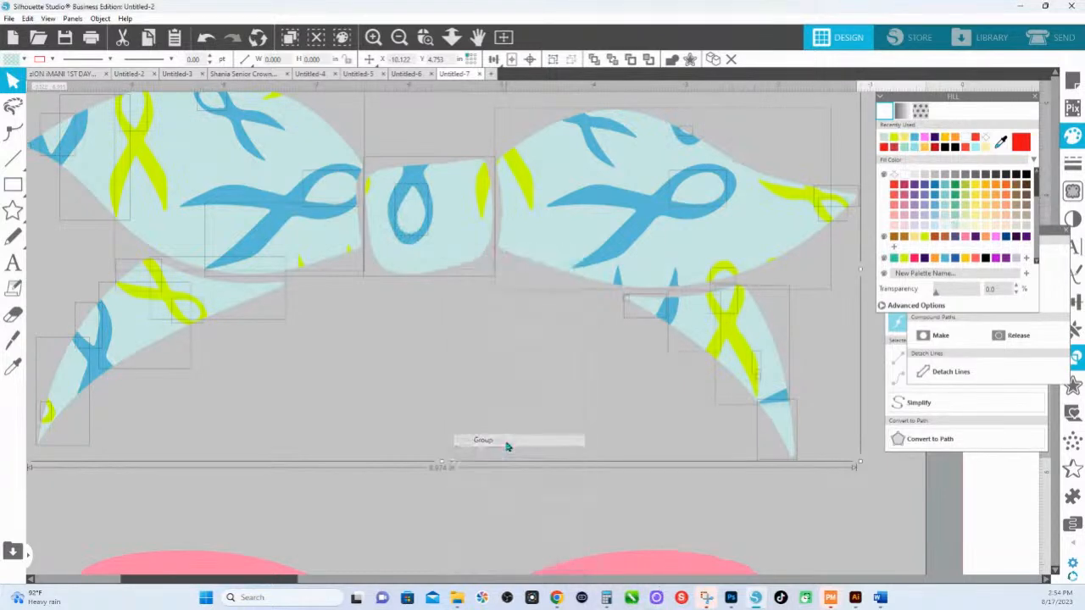
# Move the light teal headscarf group upward, clear of the ribbons, and move the blue and lime green ribbon groups off to its left.
pyautogui.moveTo(548, 245); pyautogui.dragTo(516, 5)
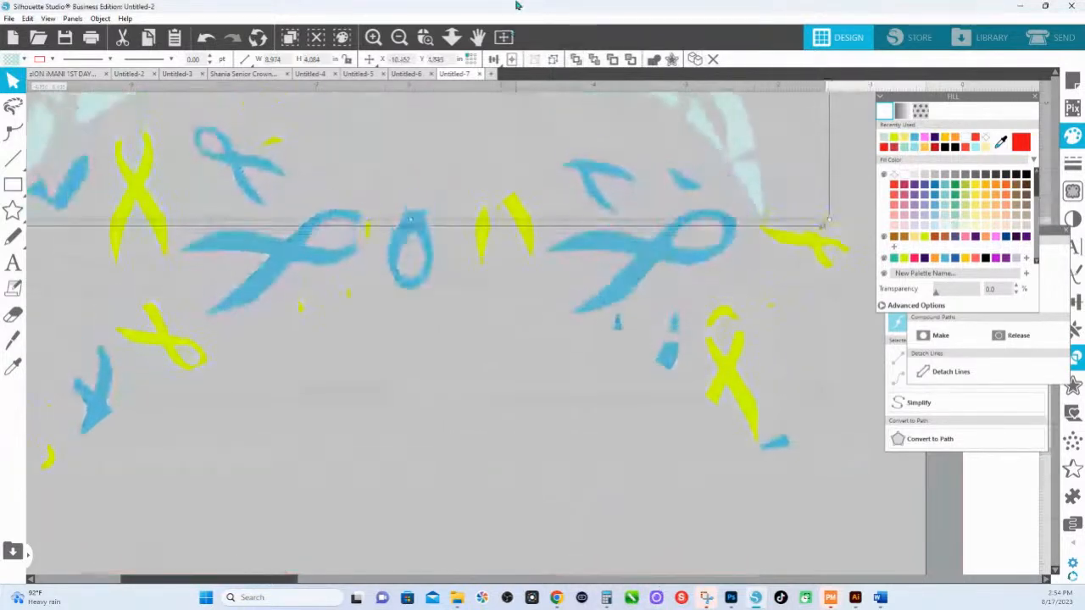
pyautogui.click(450, 36)
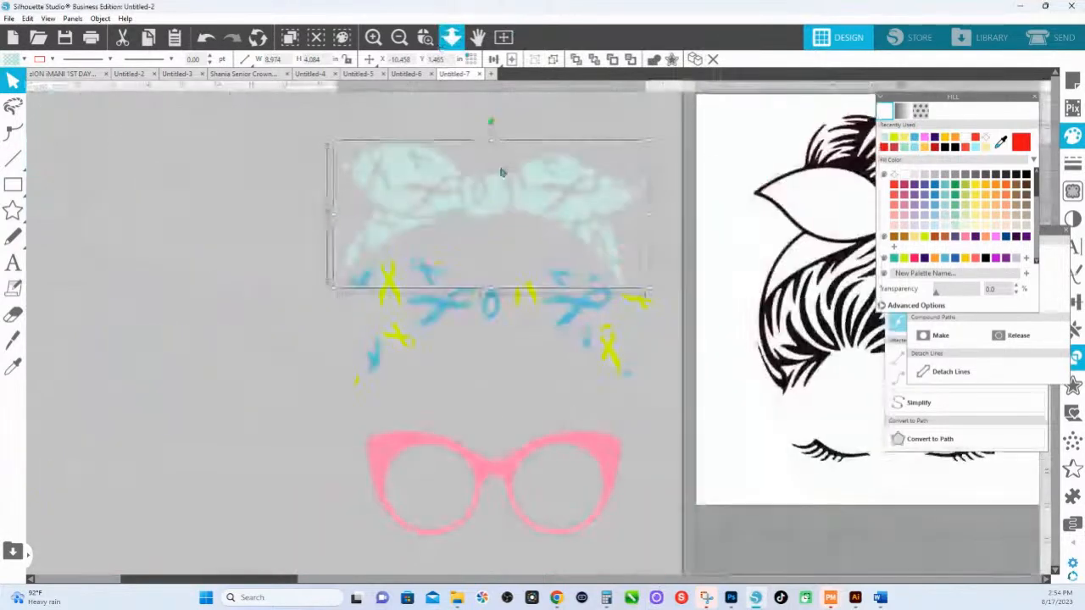
pyautogui.moveTo(504, 180); pyautogui.dragTo(472, 109)
pyautogui.moveTo(435, 314); pyautogui.dragTo(133, 270)
pyautogui.click(406, 278)
pyautogui.moveTo(394, 286); pyautogui.dragTo(99, 285)
pyautogui.click(423, 445)
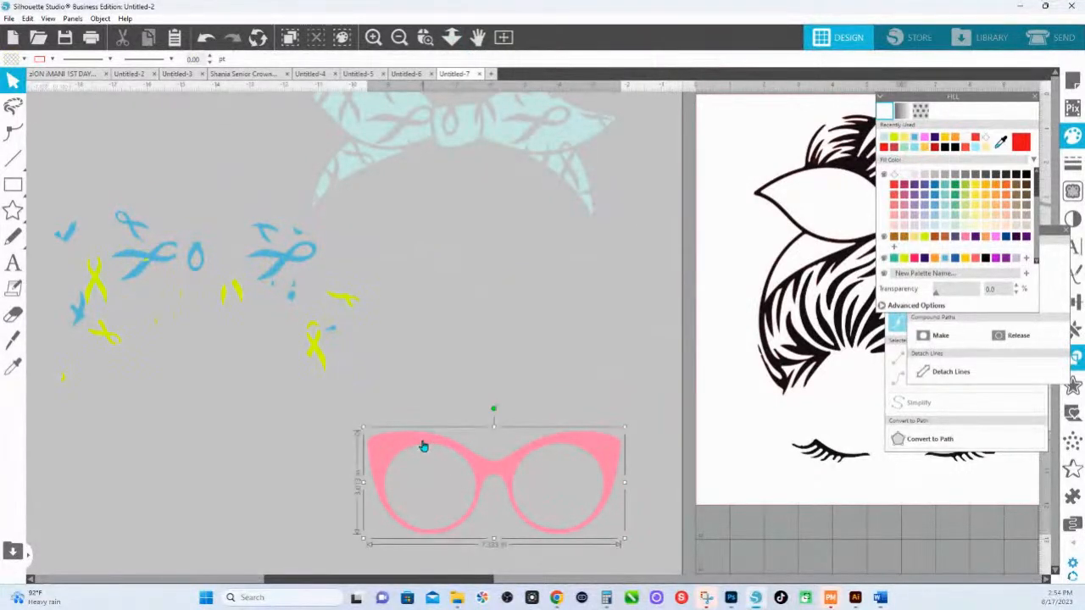
pyautogui.doubleClick(423, 444)
pyautogui.click(477, 385)
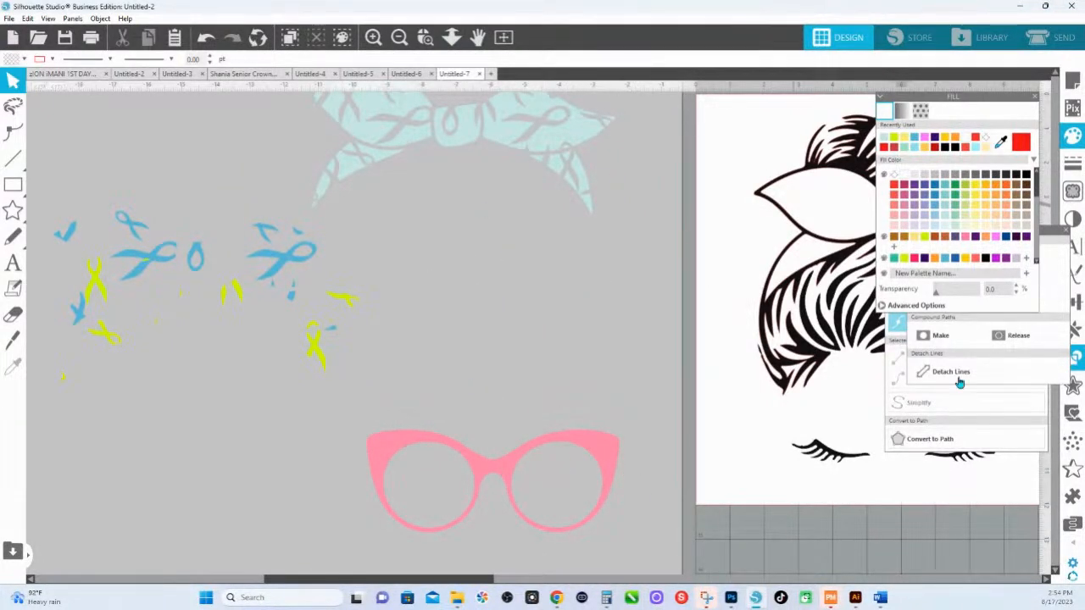
# Select the white loops, knot and tails of the bow in the black line drawing on the page, and group them.
pyautogui.moveTo(604, 253); pyautogui.dragTo(358, 335)
pyautogui.click(594, 298)
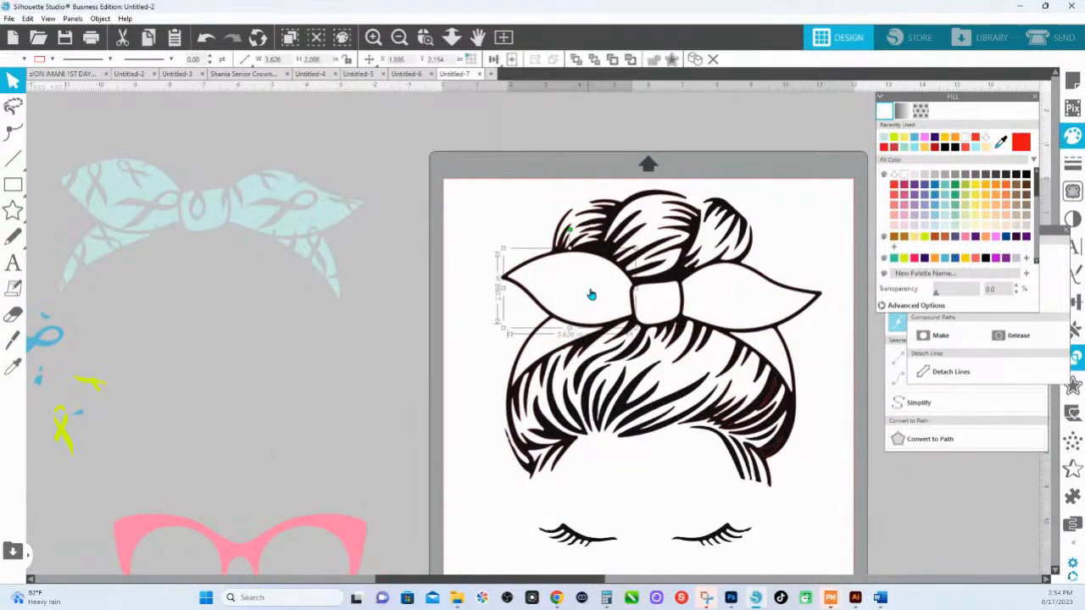
pyautogui.keyDown('shift'); pyautogui.click(561, 342); pyautogui.keyUp('shift')
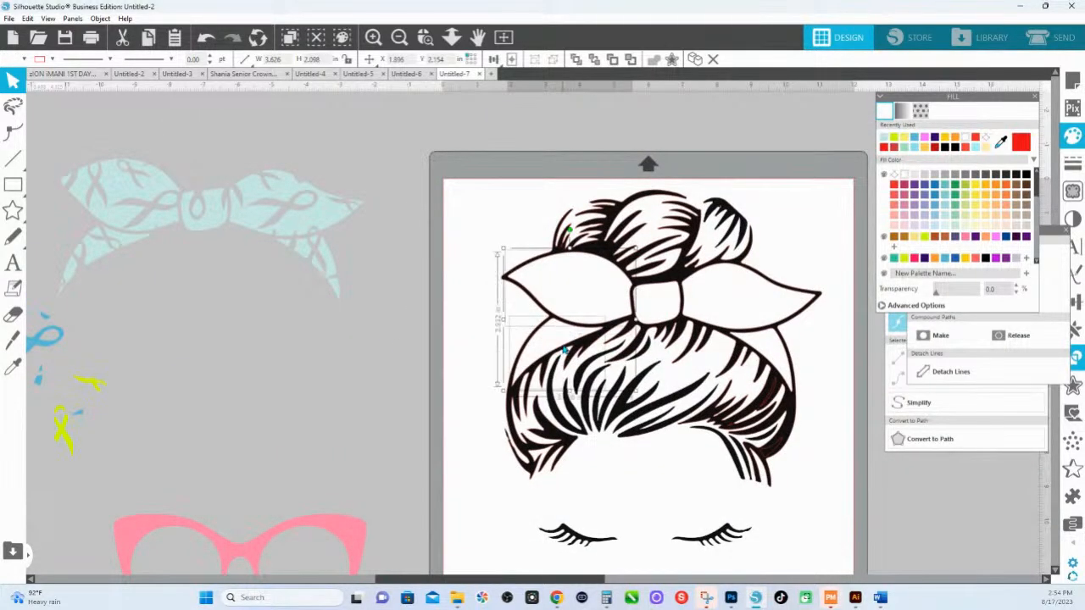
pyautogui.keyDown('shift'); pyautogui.click(667, 308); pyautogui.keyUp('shift')
pyautogui.keyDown('shift'); pyautogui.click(752, 308); pyautogui.keyUp('shift')
pyautogui.keyDown('shift'); pyautogui.click(775, 353); pyautogui.keyUp('shift')
pyautogui.press('i')
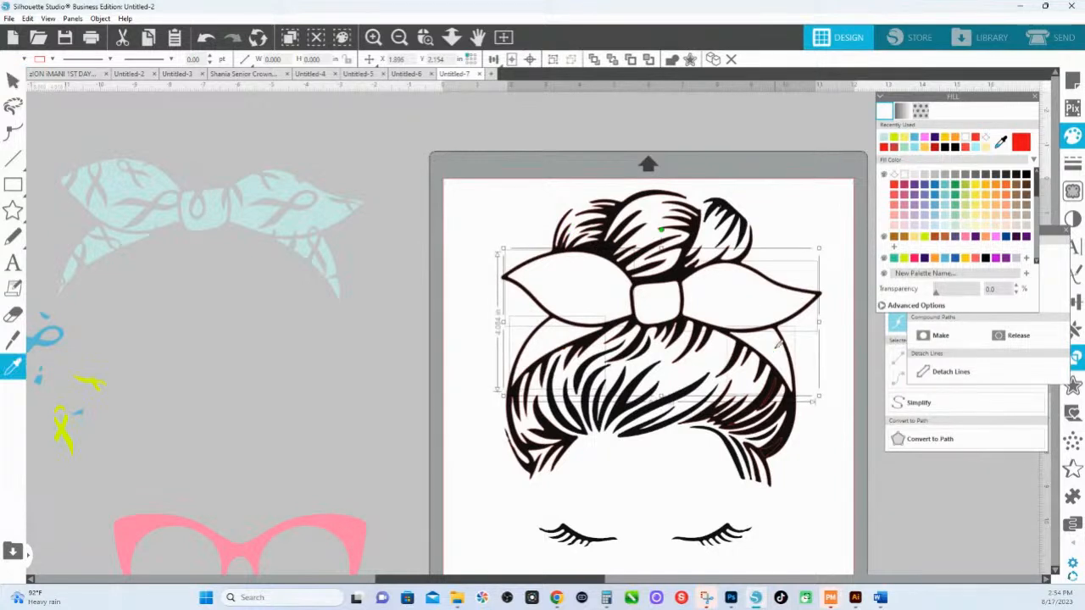
pyautogui.hotkey('ctrl', 'g')
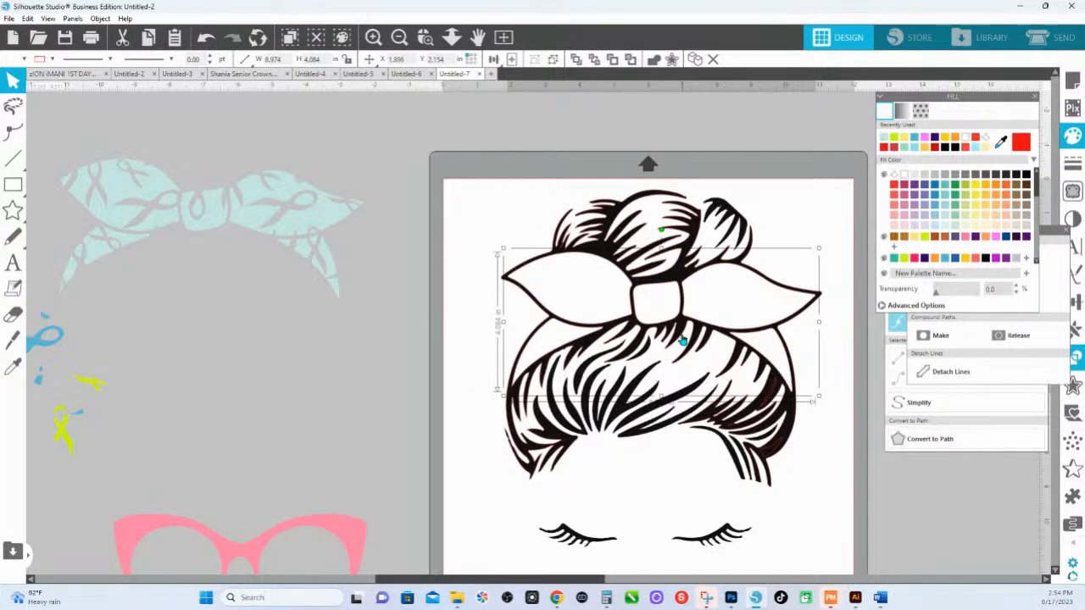
# Open the small separate tip piece of a black strand in the front hair for point editing and fill it with light orange.
pyautogui.click(450, 37)
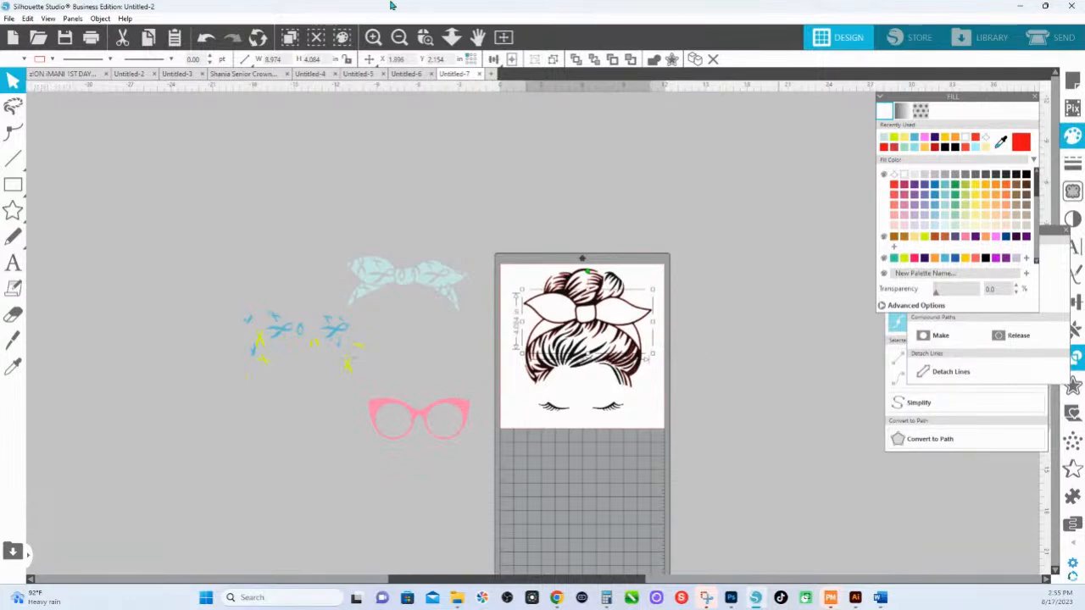
pyautogui.click(425, 37)
pyautogui.moveTo(508, 278); pyautogui.dragTo(694, 427)
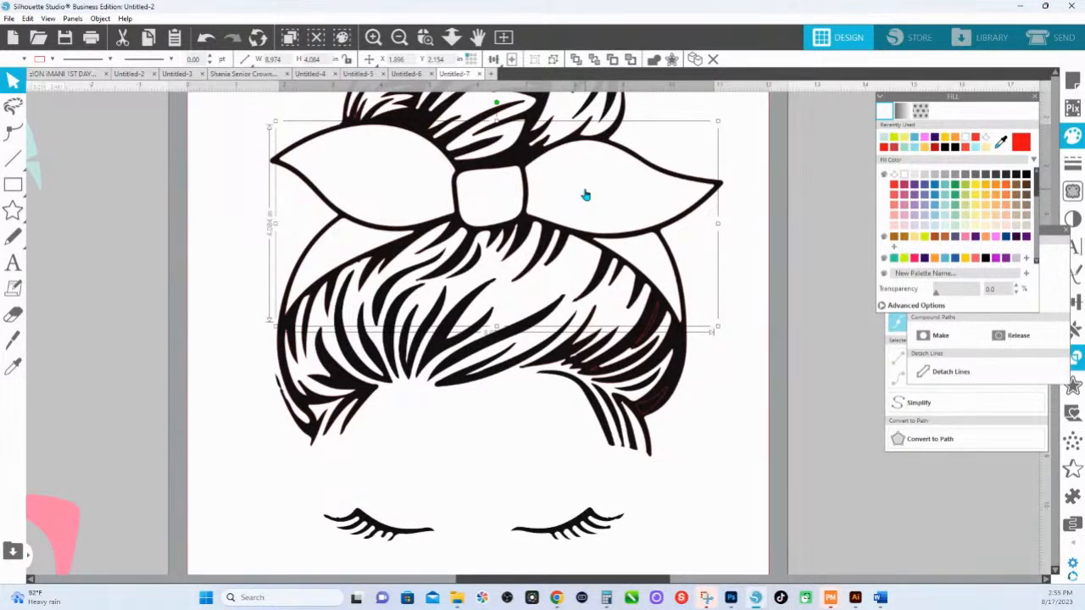
pyautogui.scroll(2, 581, 195)
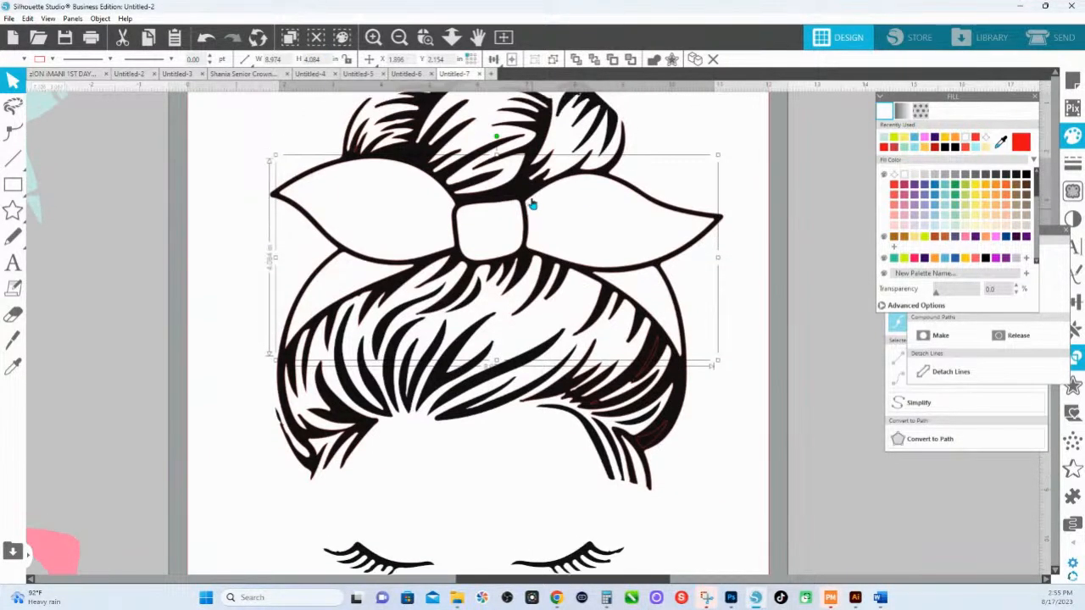
pyautogui.scroll(2, 544, 142)
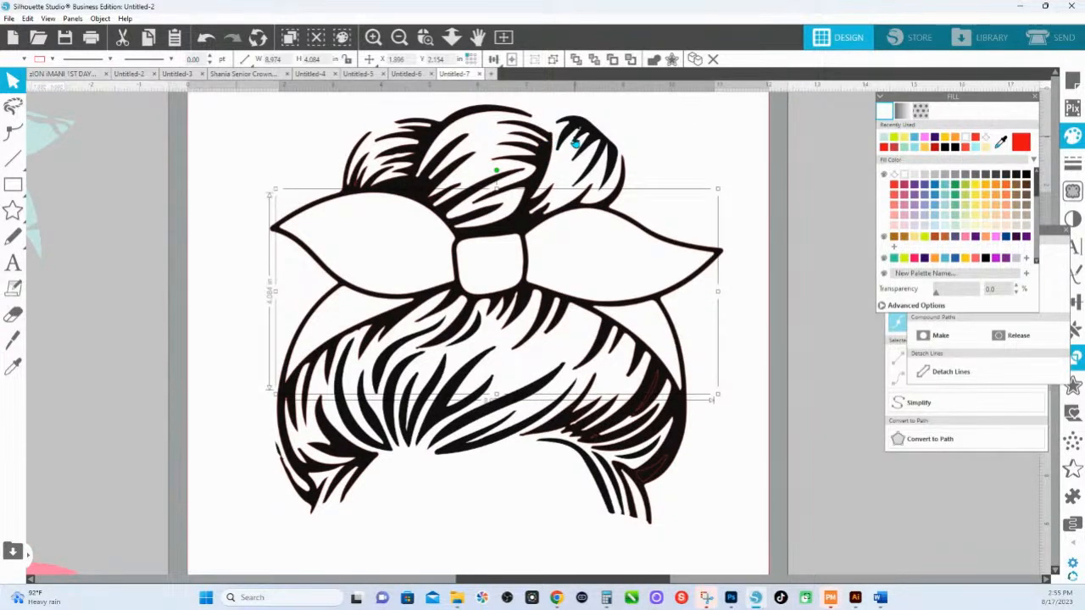
pyautogui.click(429, 40)
pyautogui.moveTo(380, 356); pyautogui.dragTo(536, 411)
pyautogui.click(394, 197)
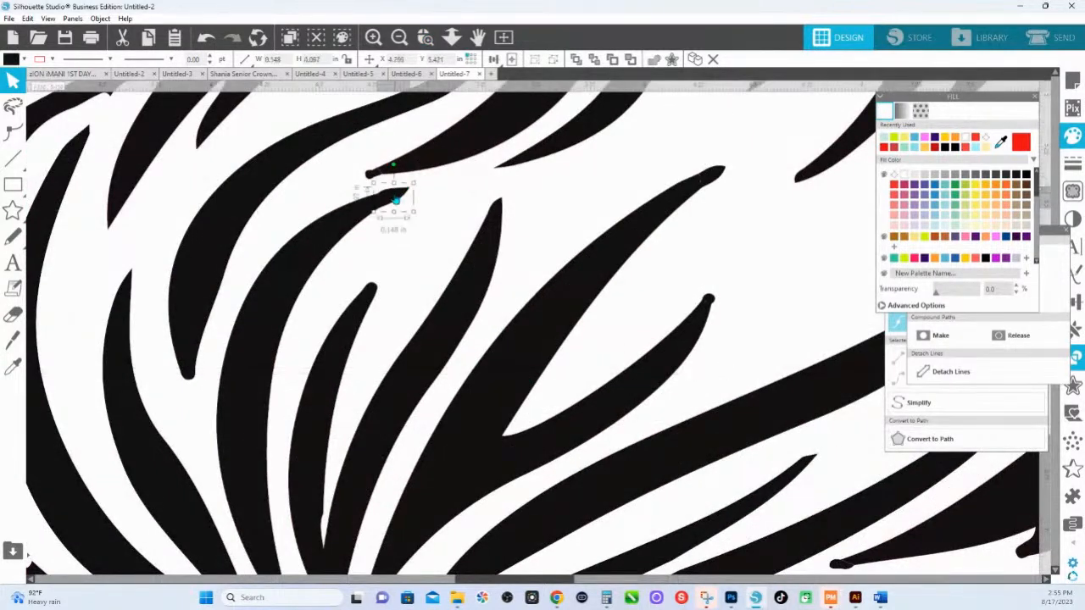
pyautogui.doubleClick(392, 200)
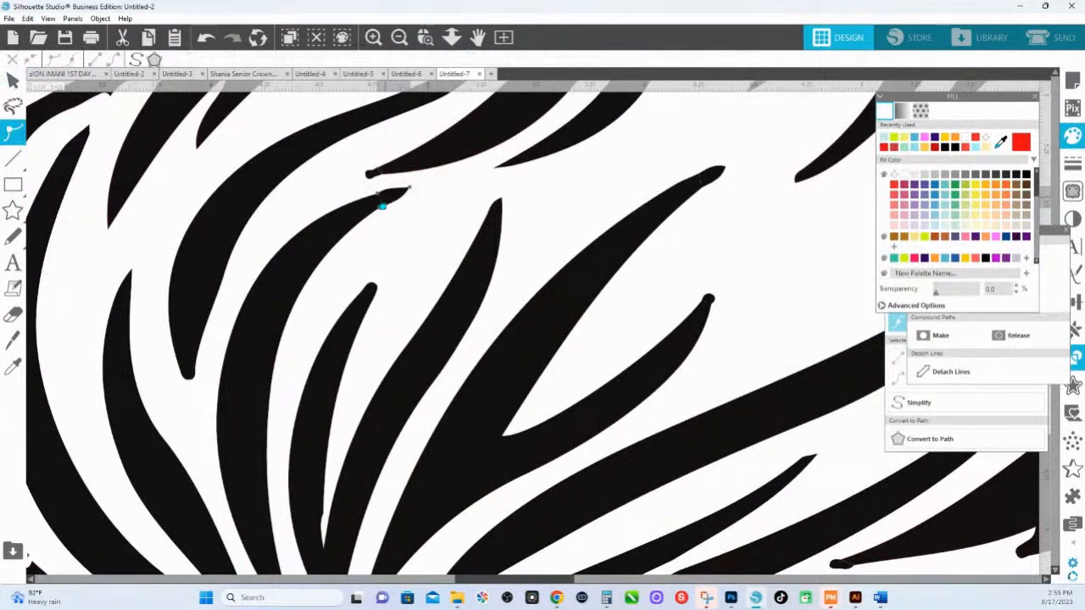
pyautogui.click(985, 203)
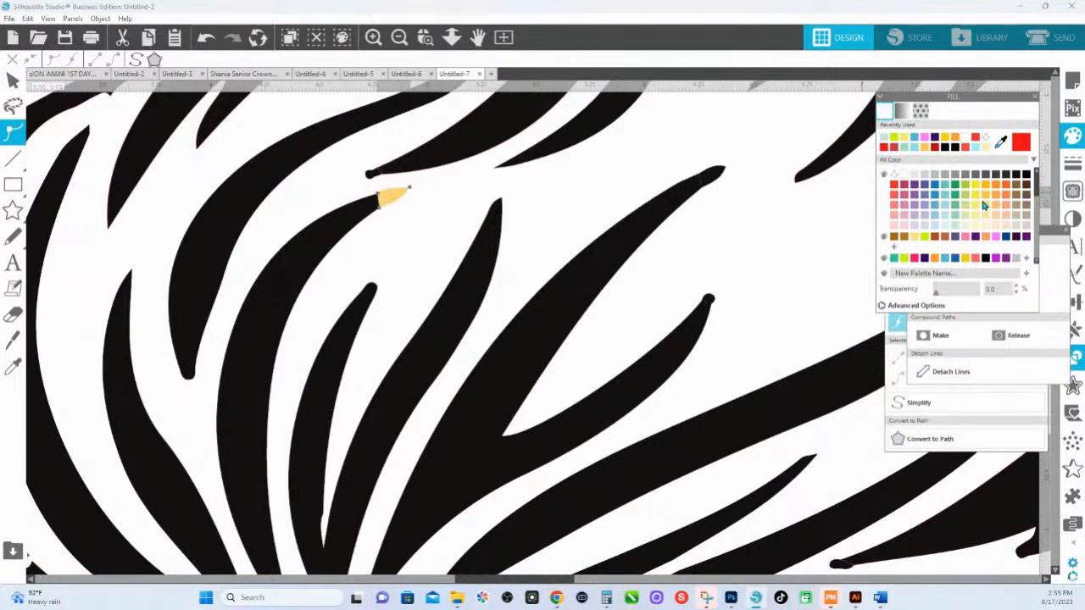
# Extend the curved base of the light orange tip into the end of the hair strand, and weld the two pieces together.
pyautogui.click(378, 195)
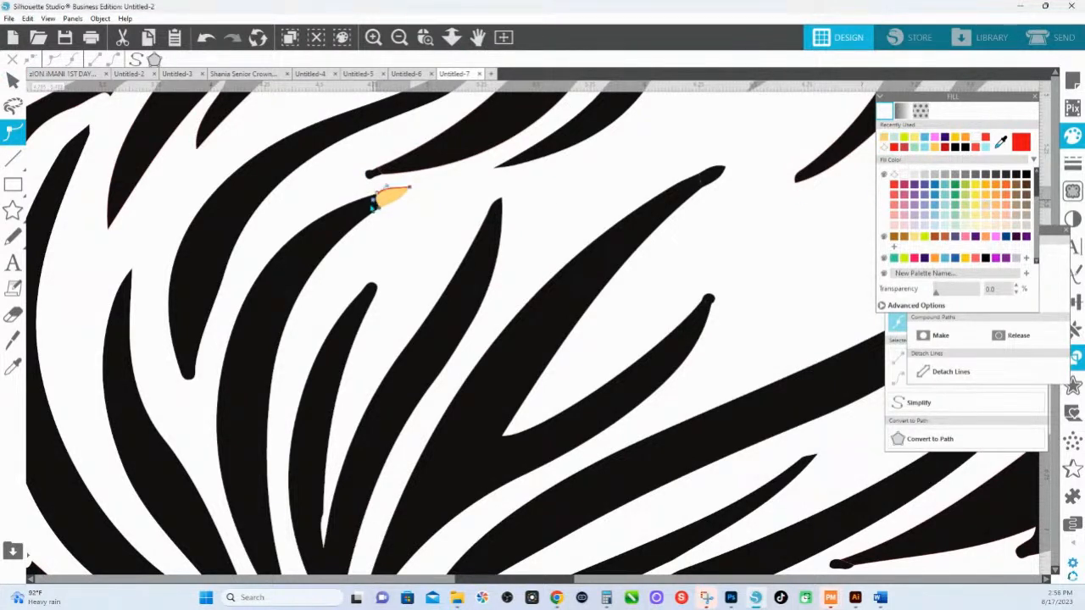
pyautogui.moveTo(373, 200); pyautogui.dragTo(358, 209)
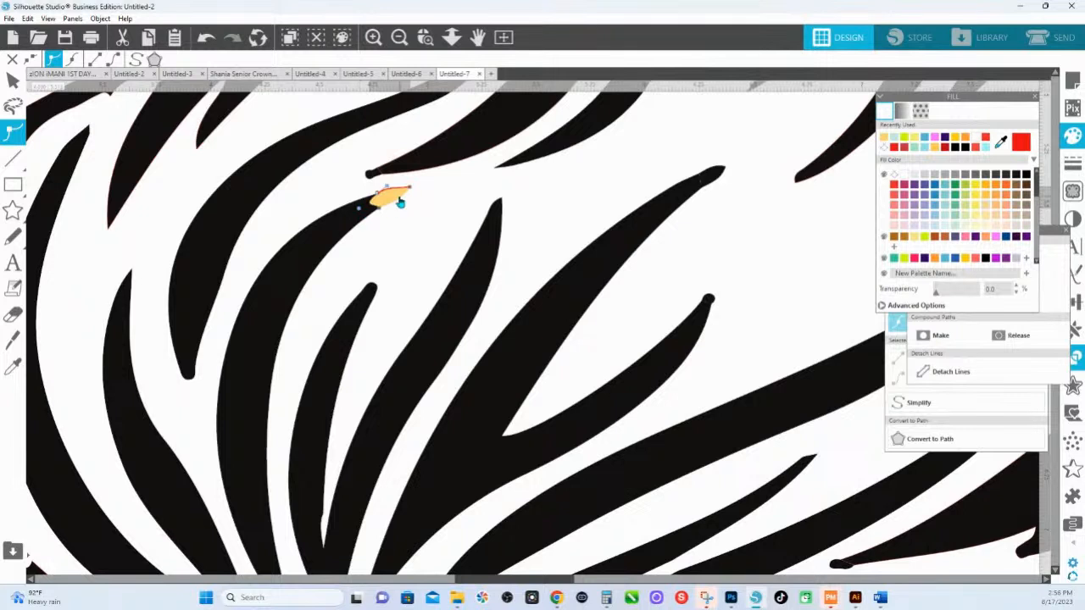
pyautogui.click(389, 212)
pyautogui.click(344, 187)
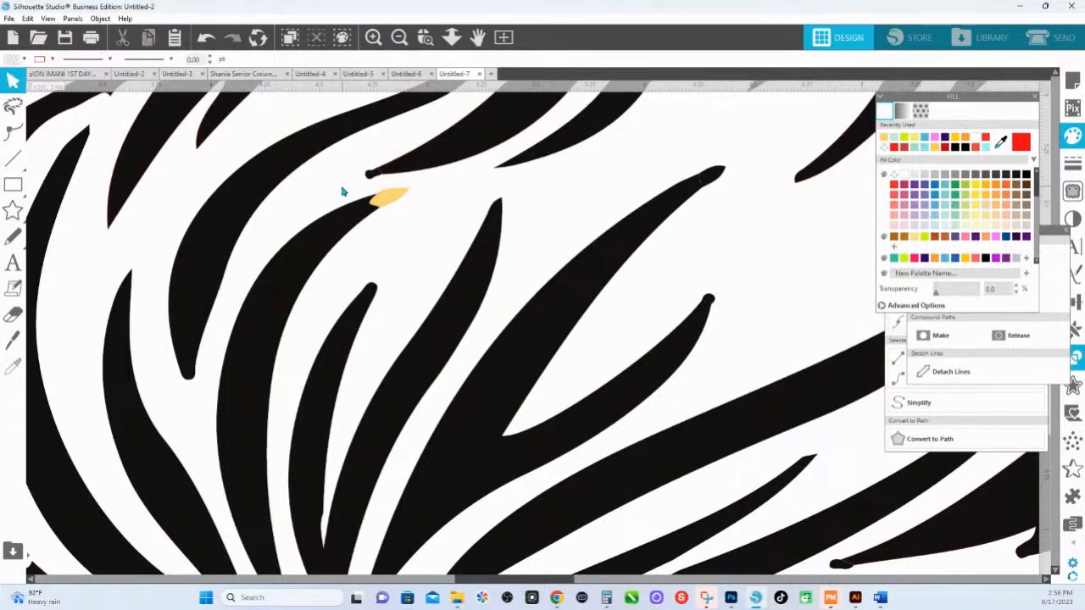
pyautogui.moveTo(344, 188); pyautogui.dragTo(373, 202)
pyautogui.click(672, 60)
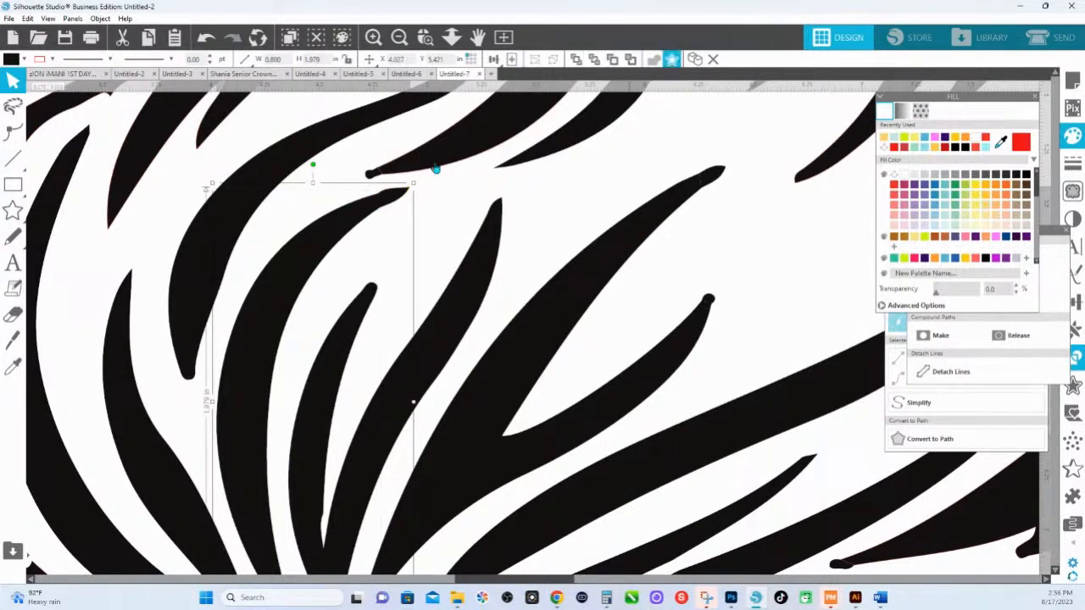
# Edit the welded strand's points to slim its tip near the joint, moving the fill settings aside to reach the point editing options.
pyautogui.doubleClick(377, 205)
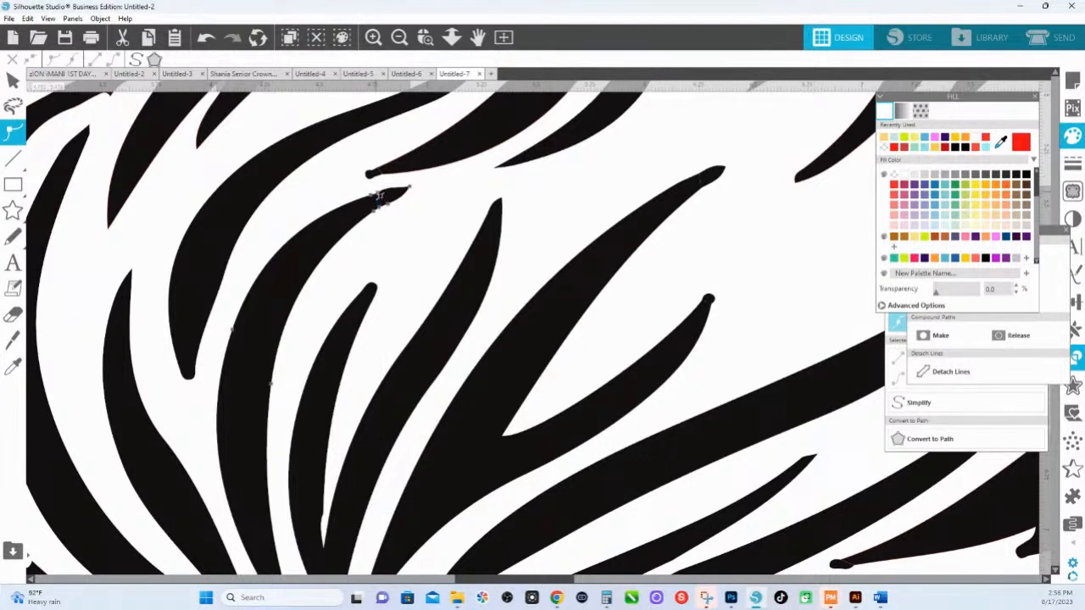
pyautogui.click(375, 197)
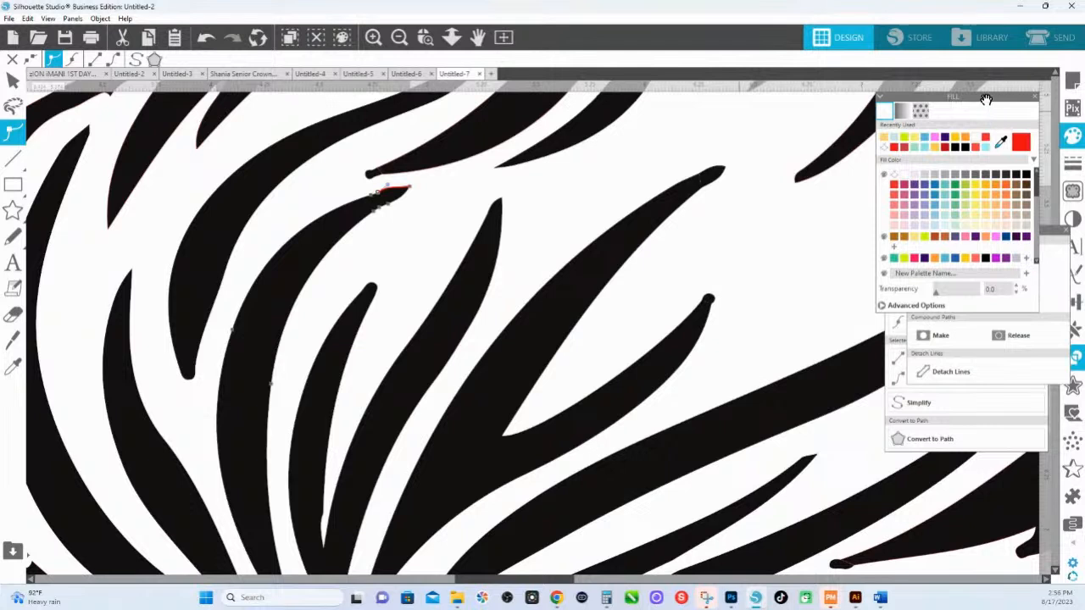
pyautogui.moveTo(986, 97); pyautogui.dragTo(912, 380)
pyautogui.click(901, 238)
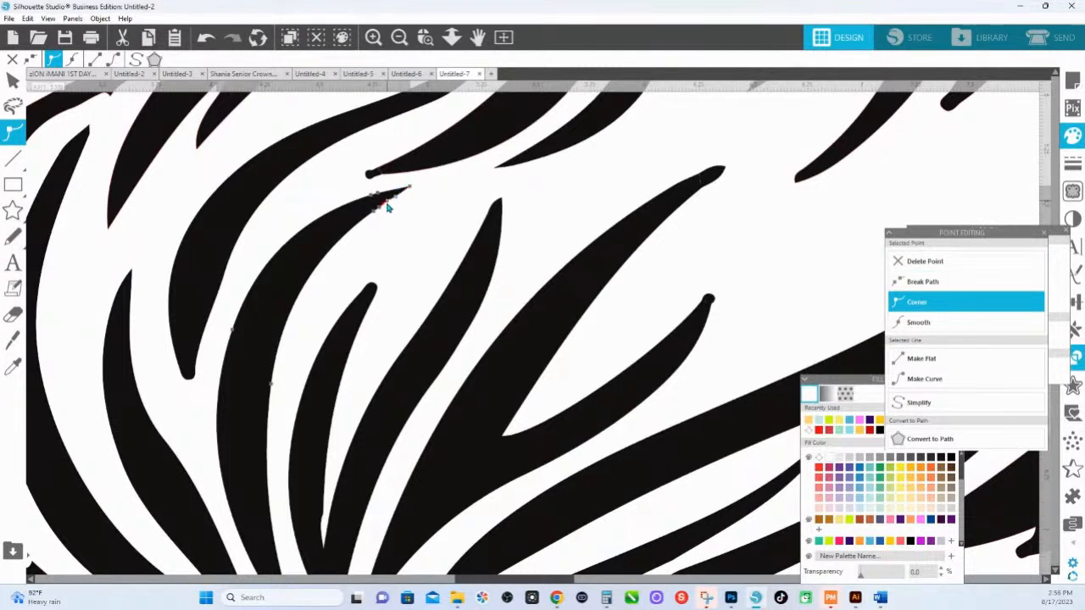
pyautogui.click(444, 211)
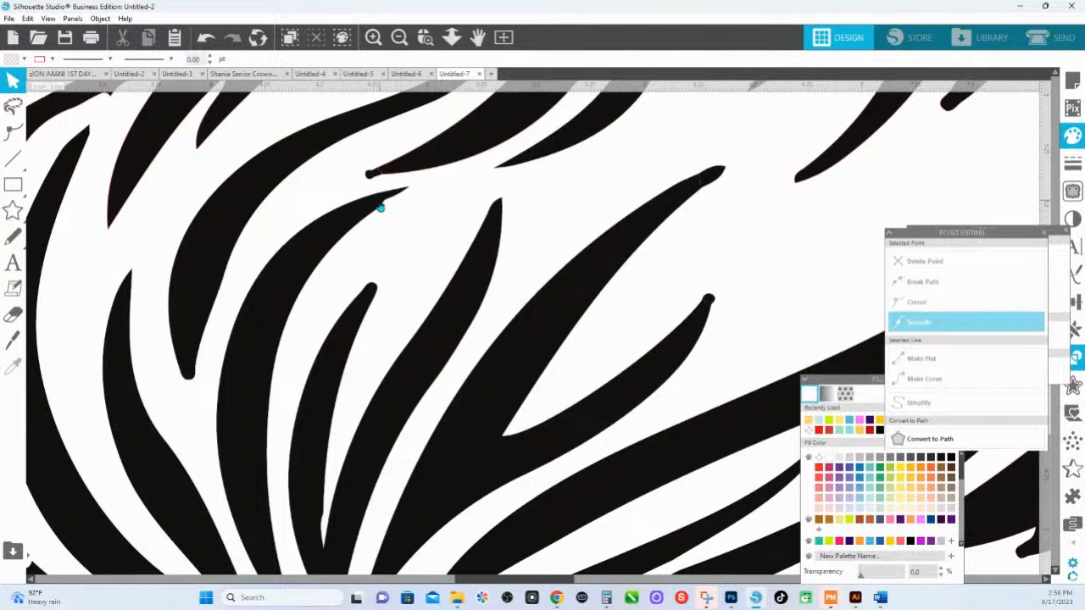
# Smooth the bumpy underside of the welded strand's tip by making its segment a smooth curve and deleting the surplus points.
pyautogui.doubleClick(387, 198)
pyautogui.click(390, 200)
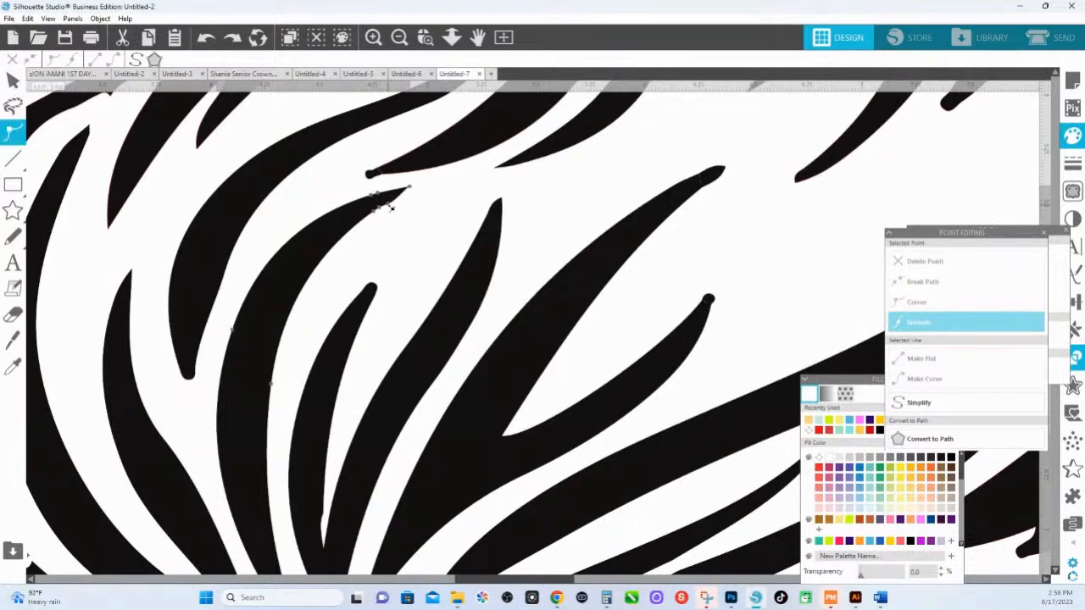
pyautogui.click(388, 204)
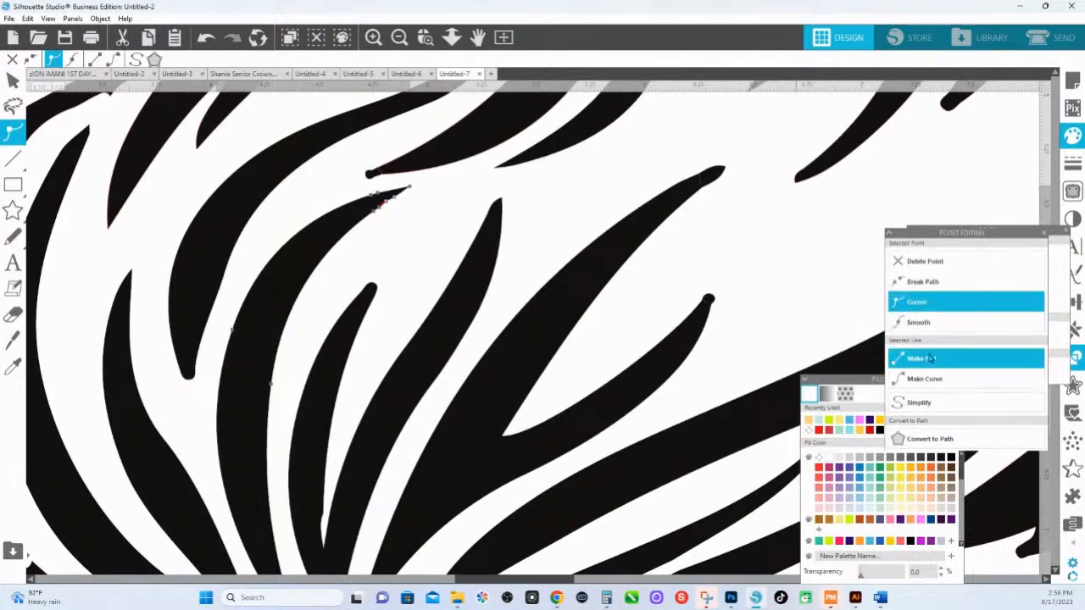
pyautogui.click(919, 322)
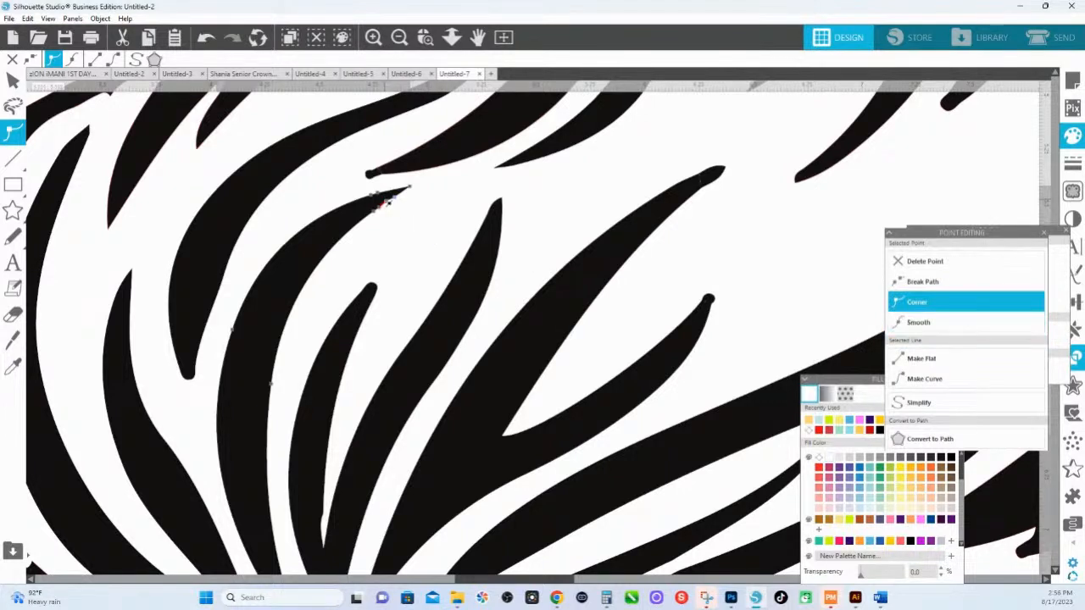
pyautogui.click(925, 381)
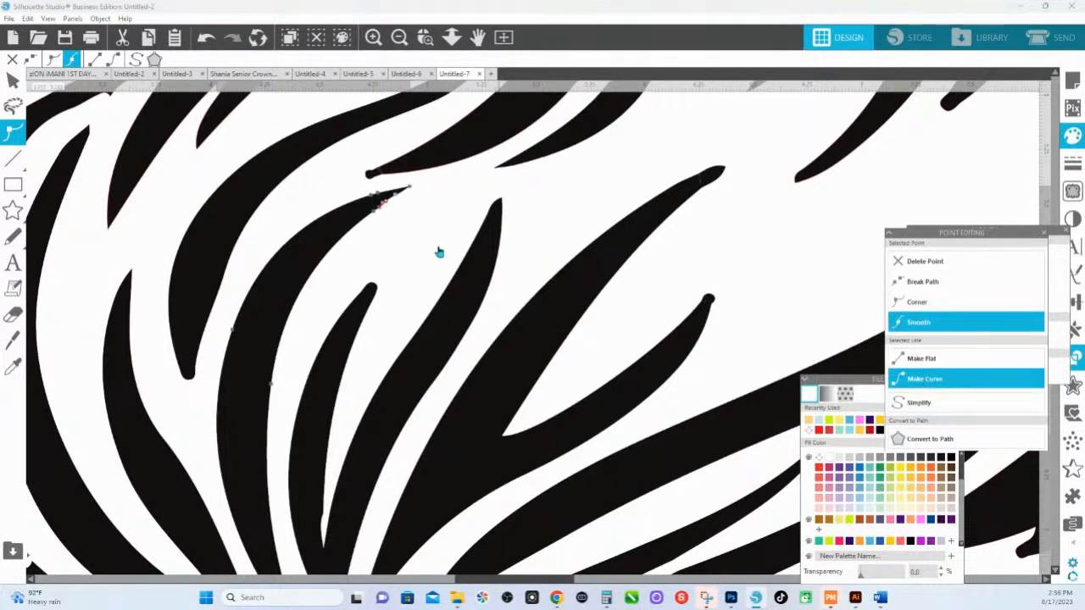
pyautogui.click(385, 208)
pyautogui.click(950, 263)
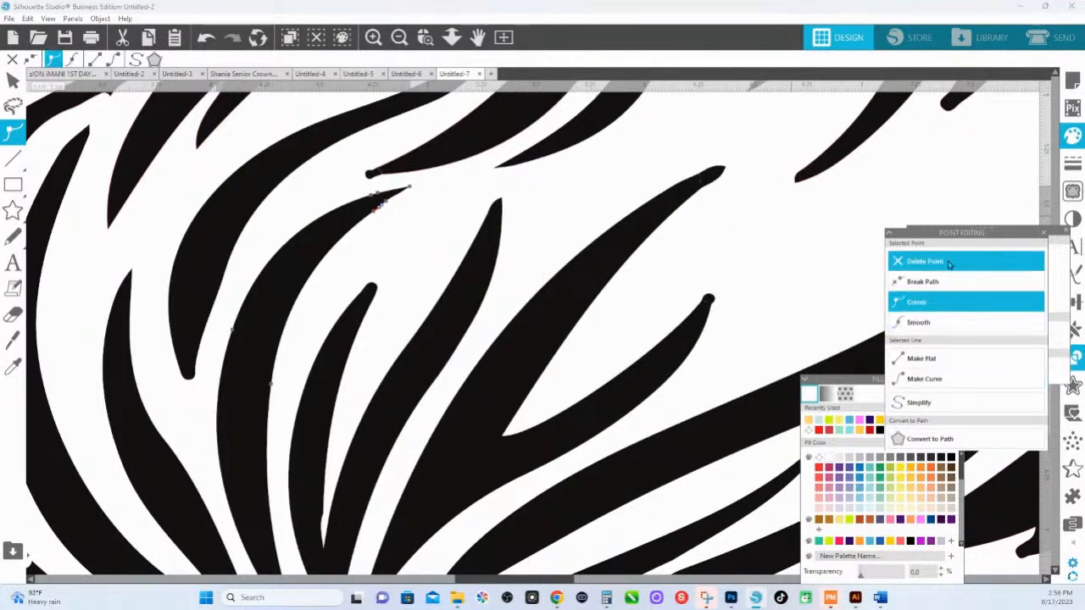
pyautogui.click(383, 206)
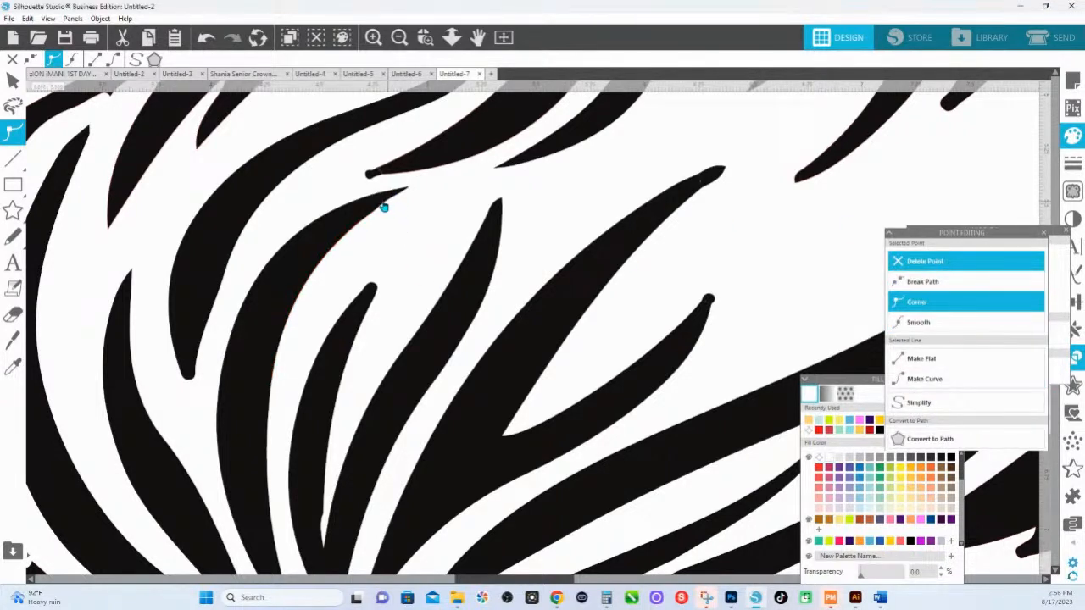
pyautogui.click(380, 206)
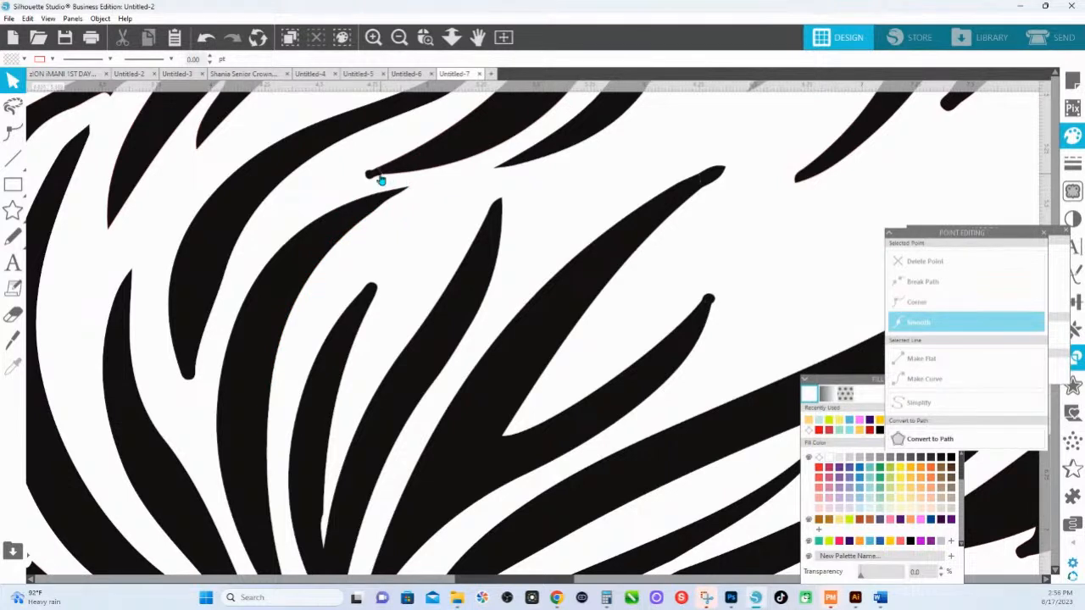
# Move the small black fragment off the neighbouring strand's end, and extend the strand's round end dot into the strand and weld them.
pyautogui.click(381, 179)
pyautogui.moveTo(381, 179); pyautogui.dragTo(397, 191)
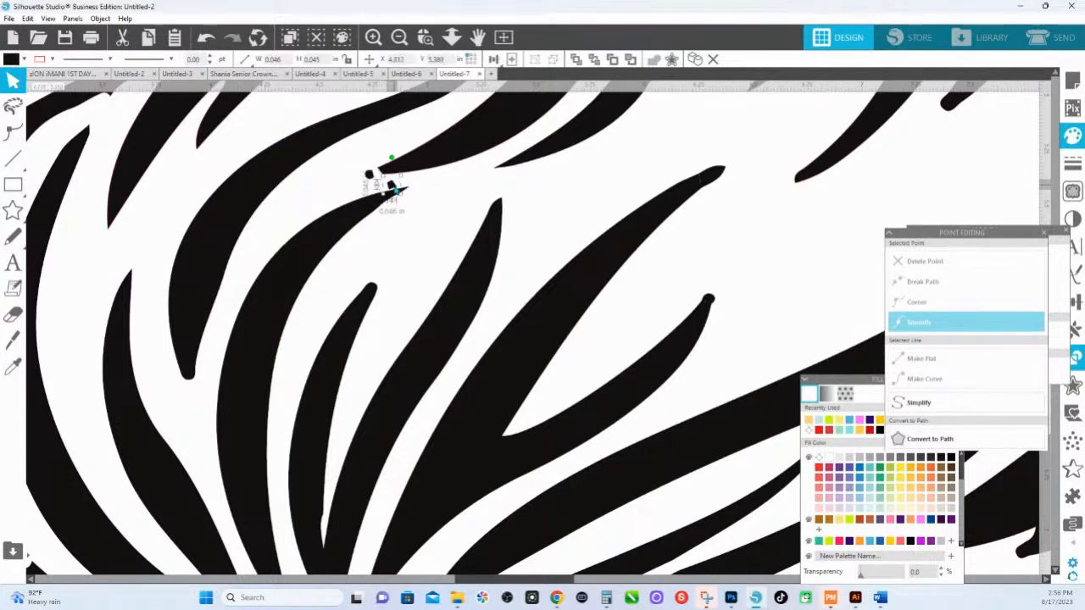
pyautogui.doubleClick(373, 176)
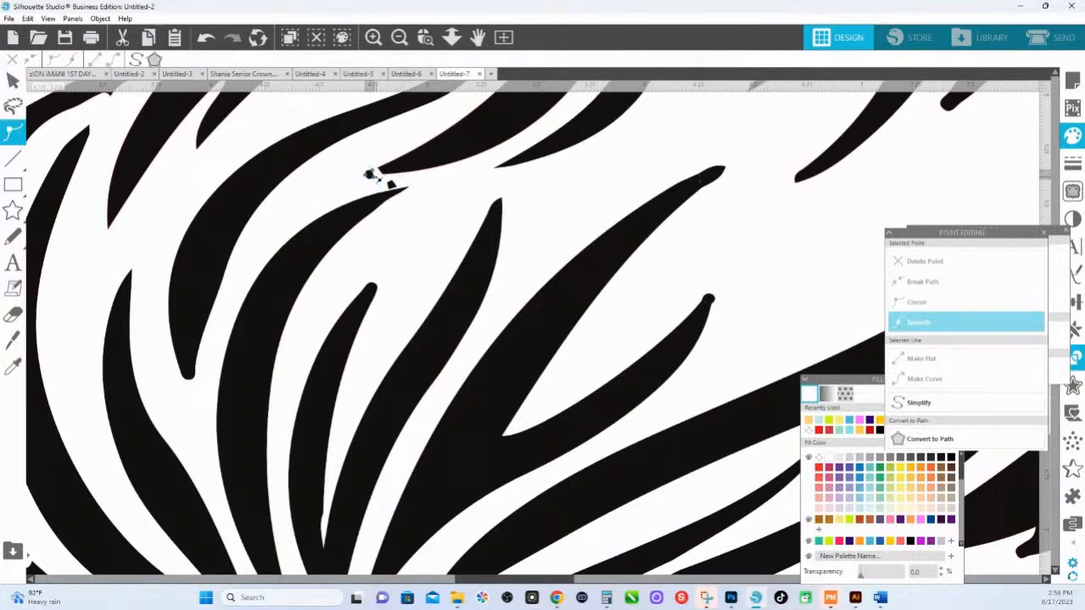
pyautogui.click(372, 174)
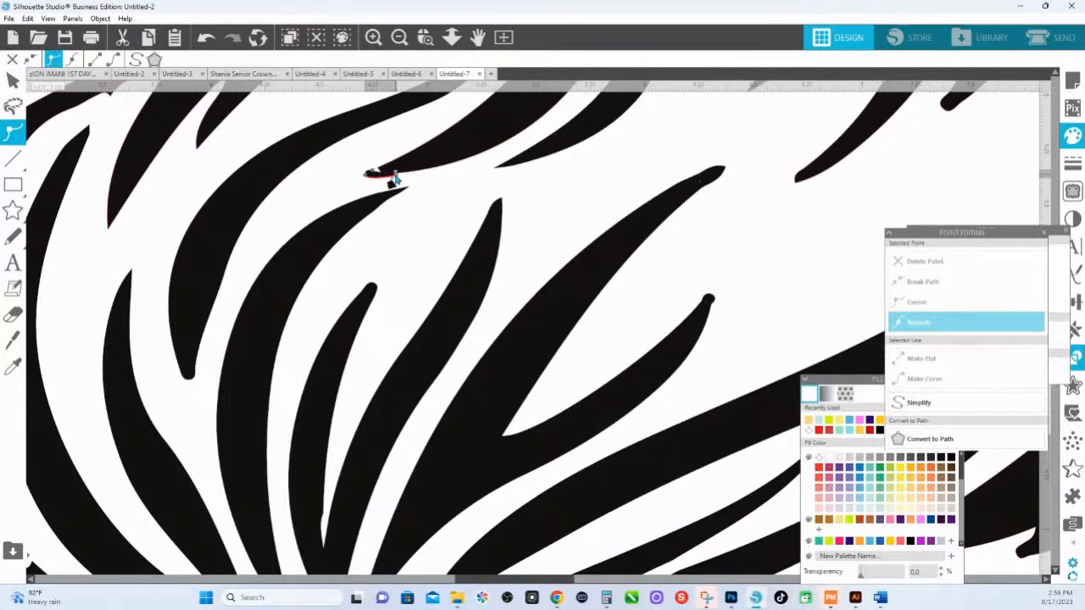
pyautogui.moveTo(369, 156); pyautogui.dragTo(412, 179)
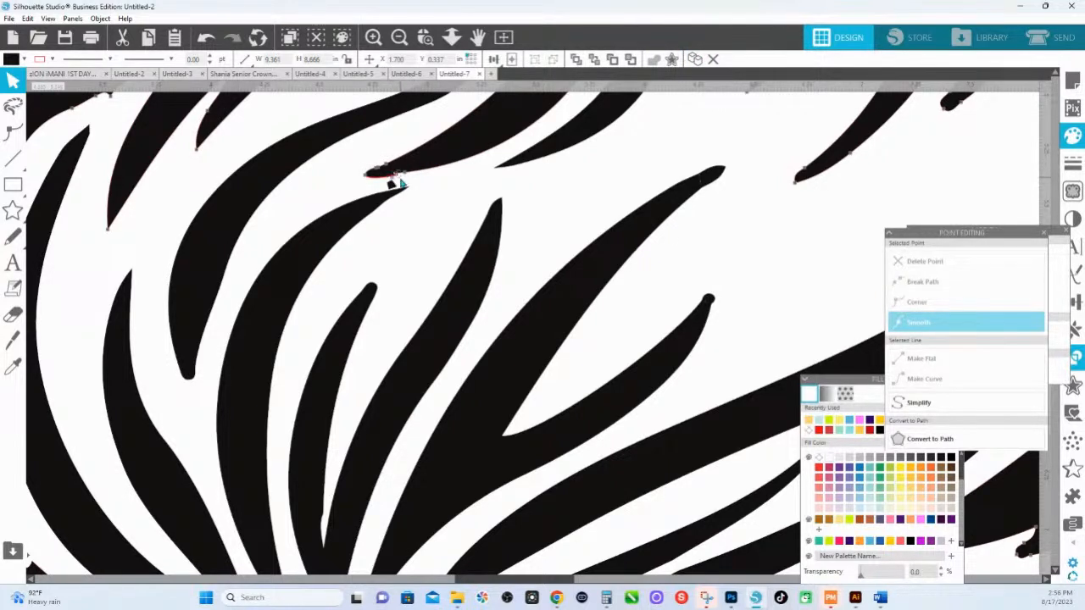
# Delete the surplus points around the welded strand's rounded end to leave a sharp tip.
pyautogui.click(917, 267)
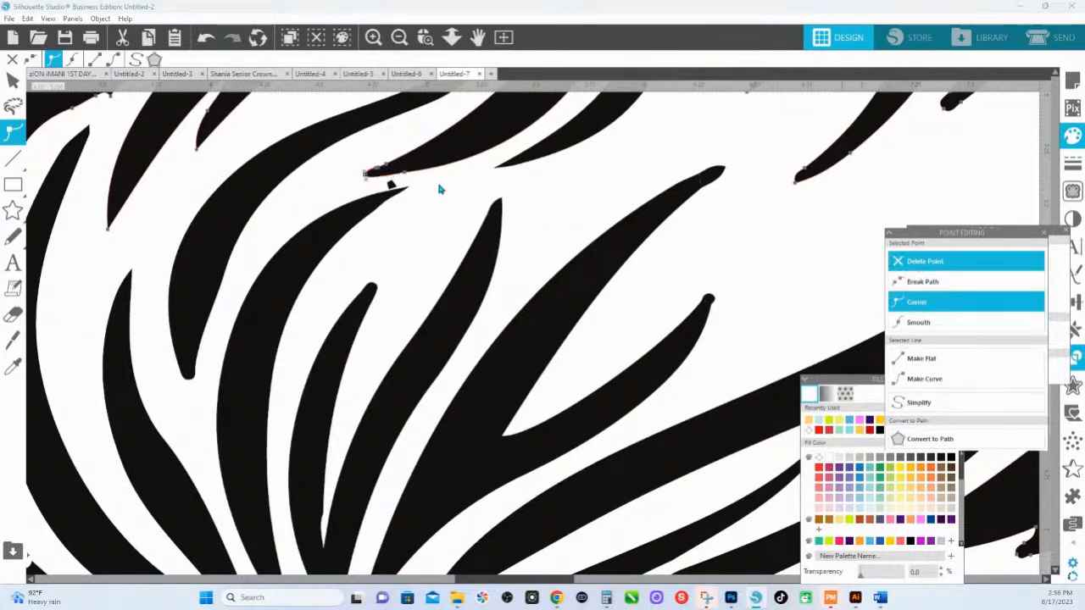
pyautogui.click(370, 168)
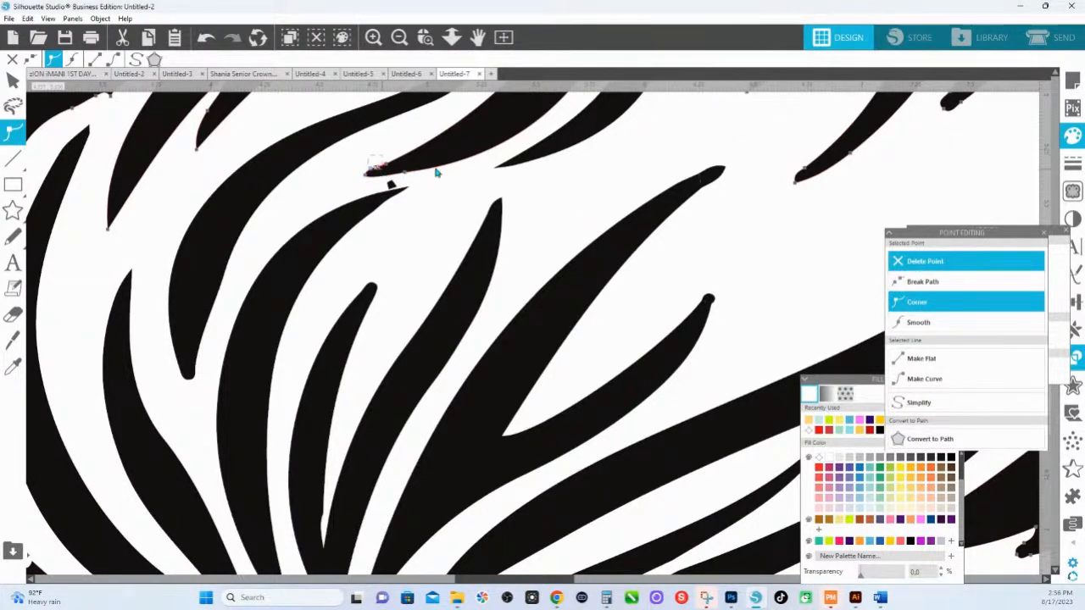
pyautogui.click(367, 175)
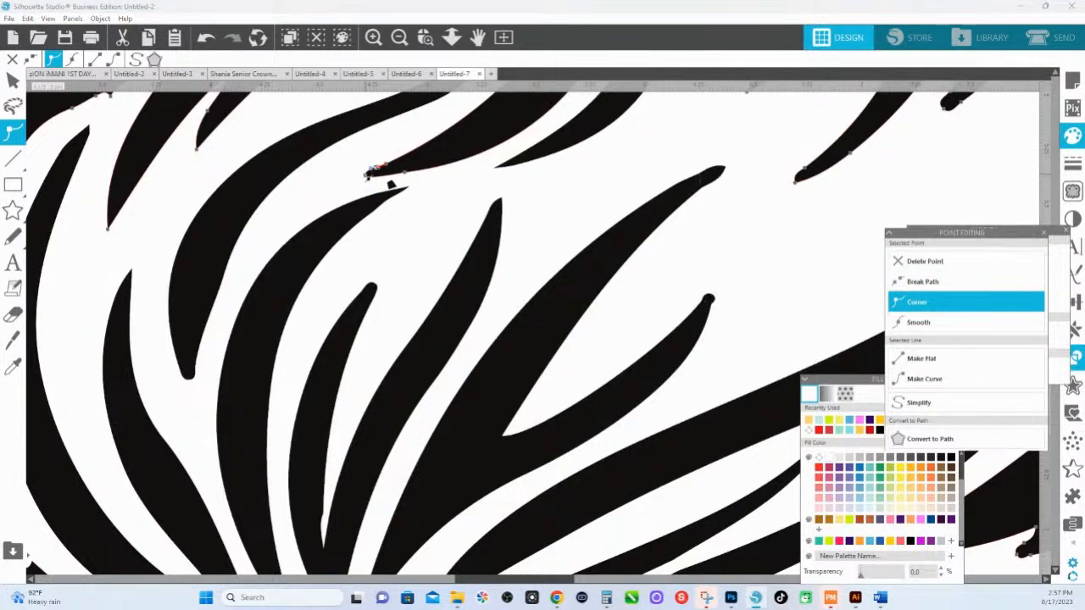
pyautogui.click(932, 263)
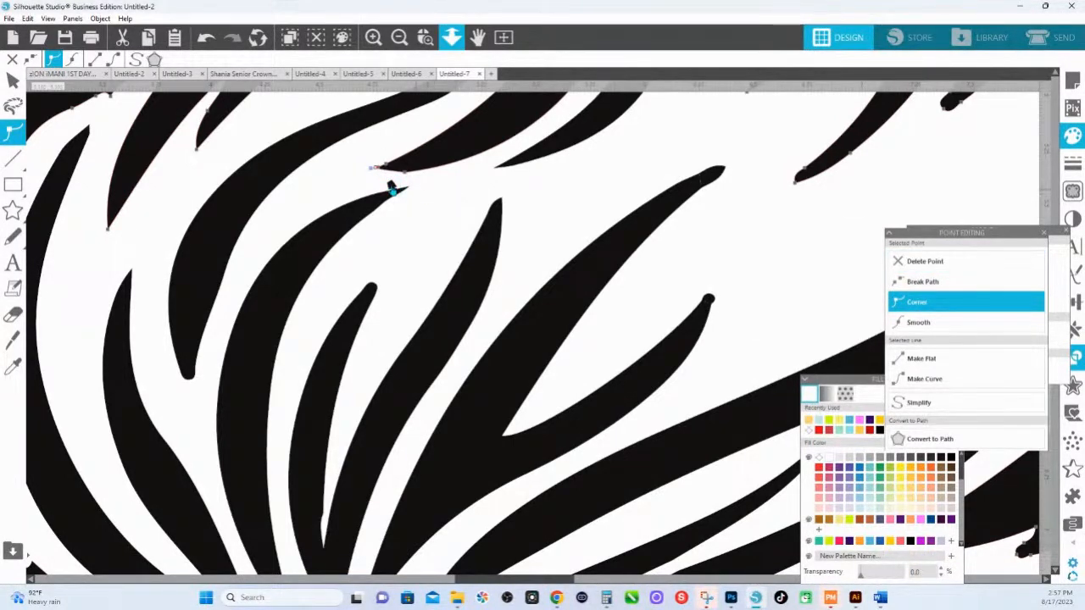
# Delete the loose black fragment lying between the two strand tips.
pyautogui.click(392, 188)
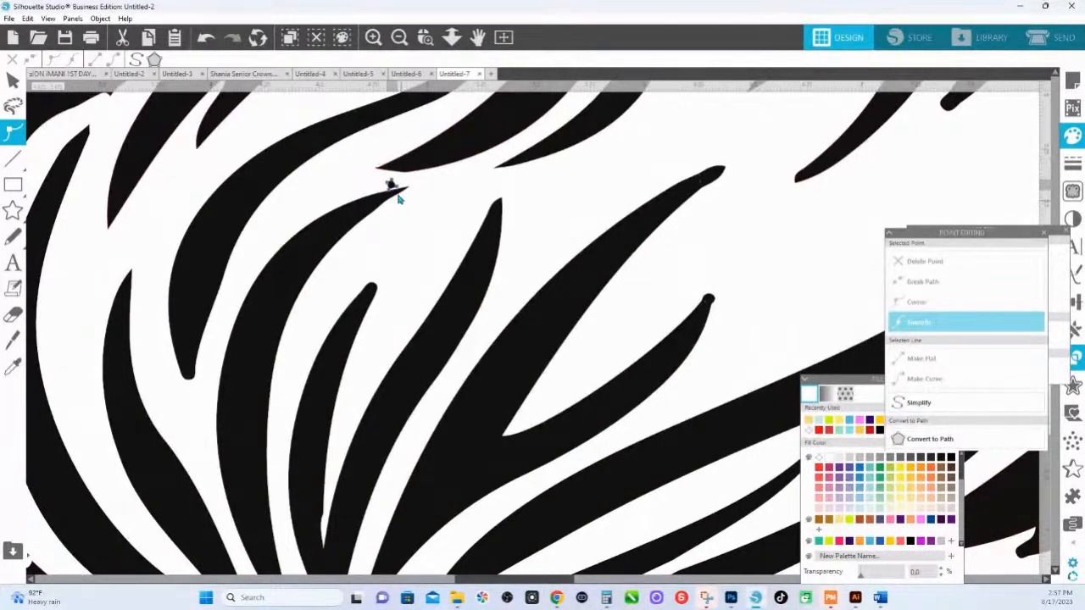
pyautogui.click(413, 181)
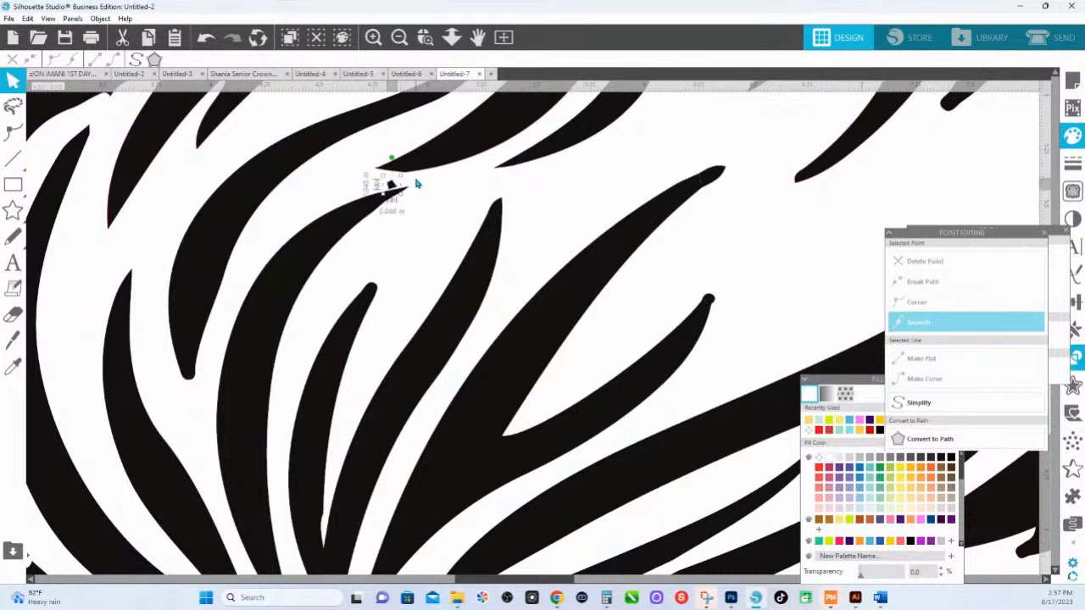
pyautogui.click(412, 182)
pyautogui.click(391, 188)
pyautogui.press('Delete')
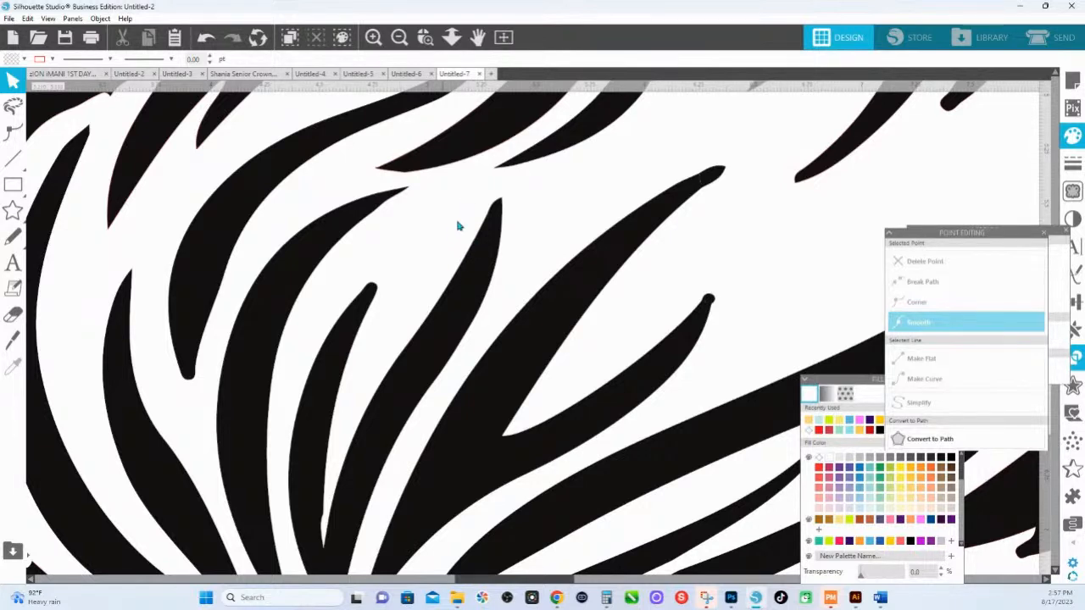
# Edit the points of the small rounded end piece on the short forked strand to form a pointed tip.
pyautogui.click(449, 43)
pyautogui.moveTo(502, 344); pyautogui.dragTo(532, 360)
pyautogui.click(693, 306)
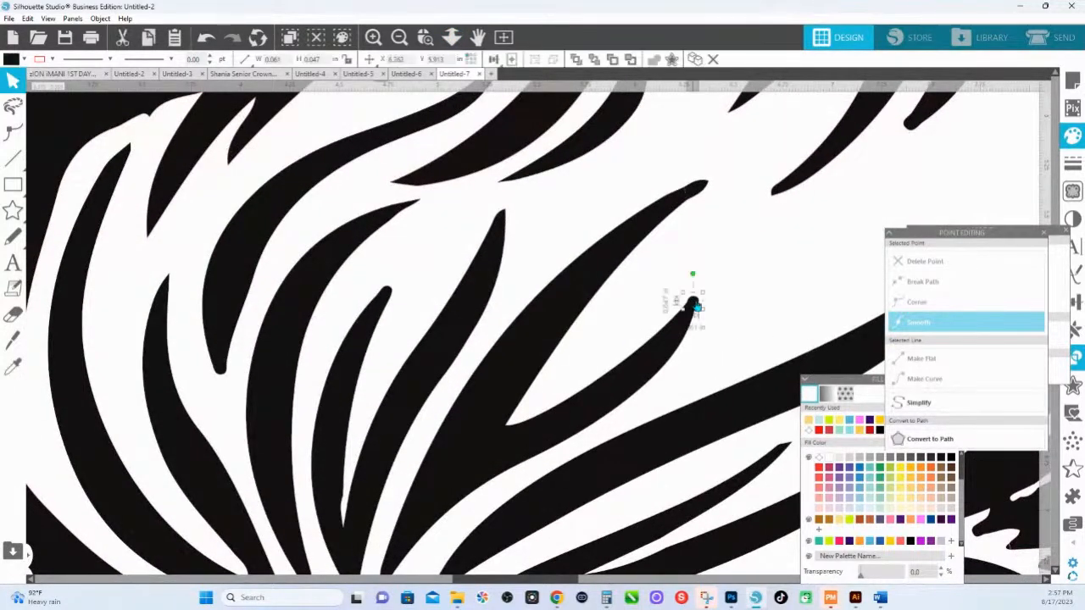
pyautogui.doubleClick(696, 308)
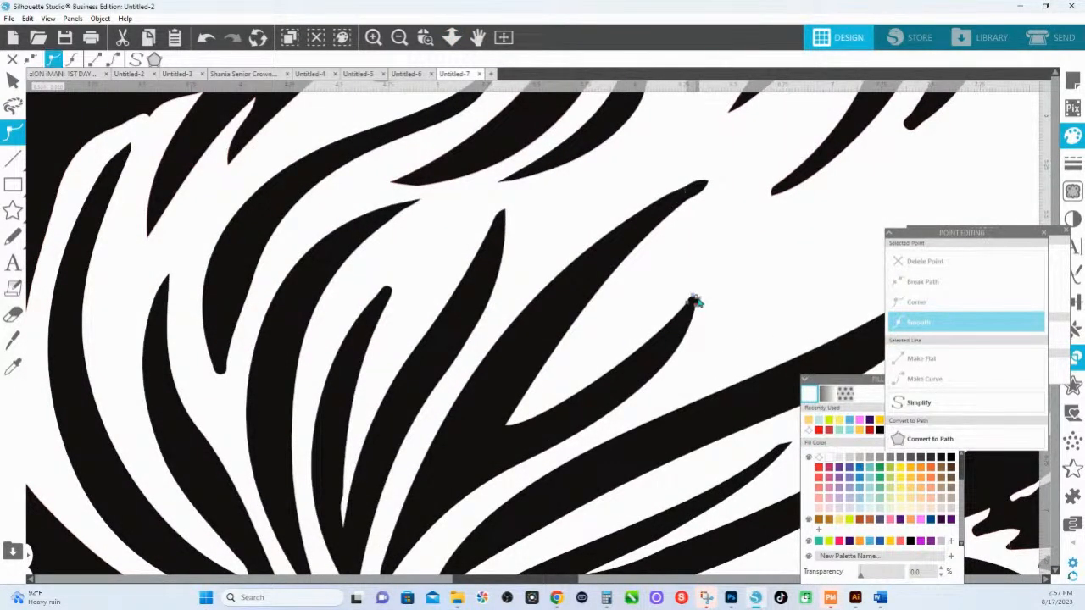
pyautogui.click(693, 296)
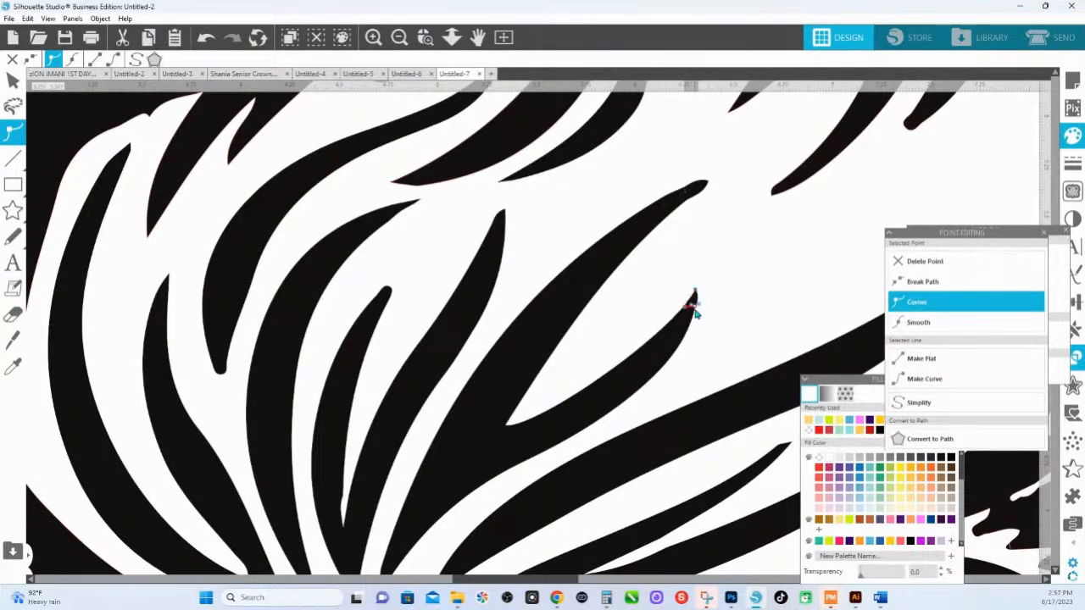
pyautogui.click(707, 313)
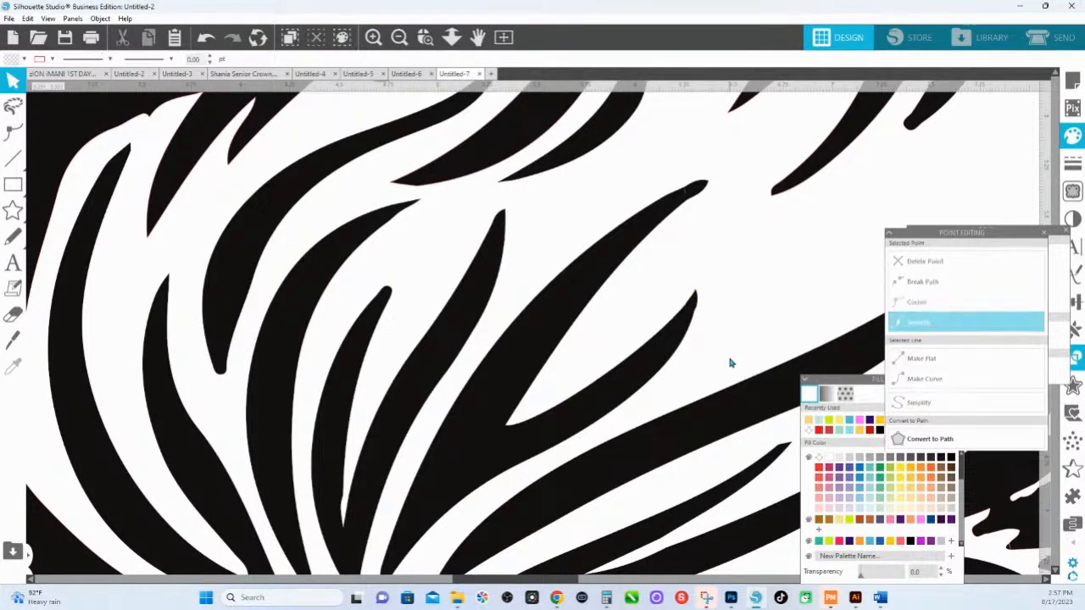
# Select the whole black hair, bow and eyelash drawing and start an outer offset around it, checking it at the left eyelash.
pyautogui.click(451, 36)
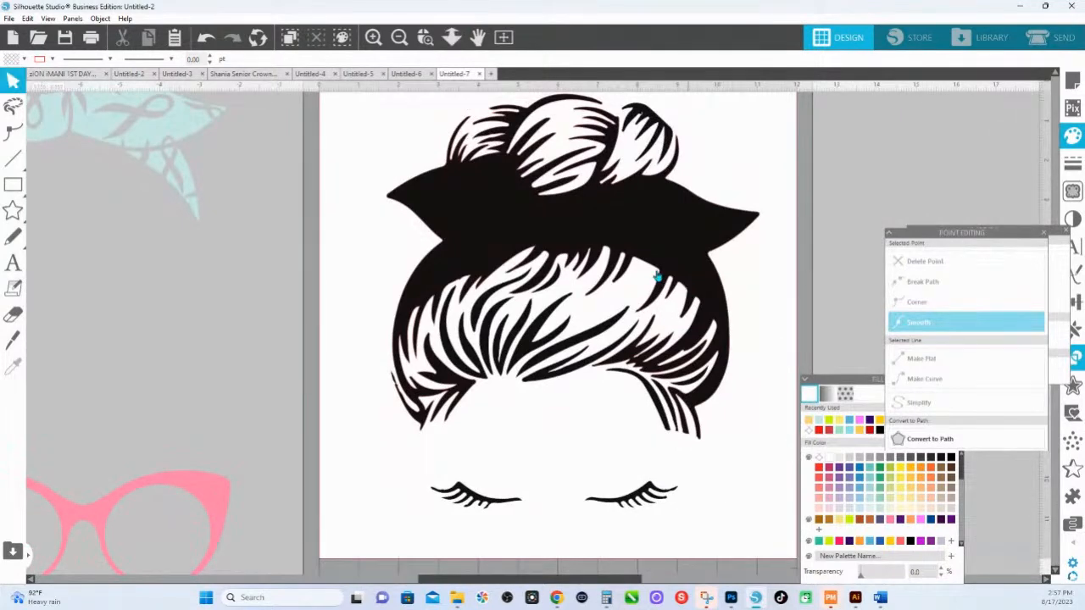
pyautogui.click(451, 36)
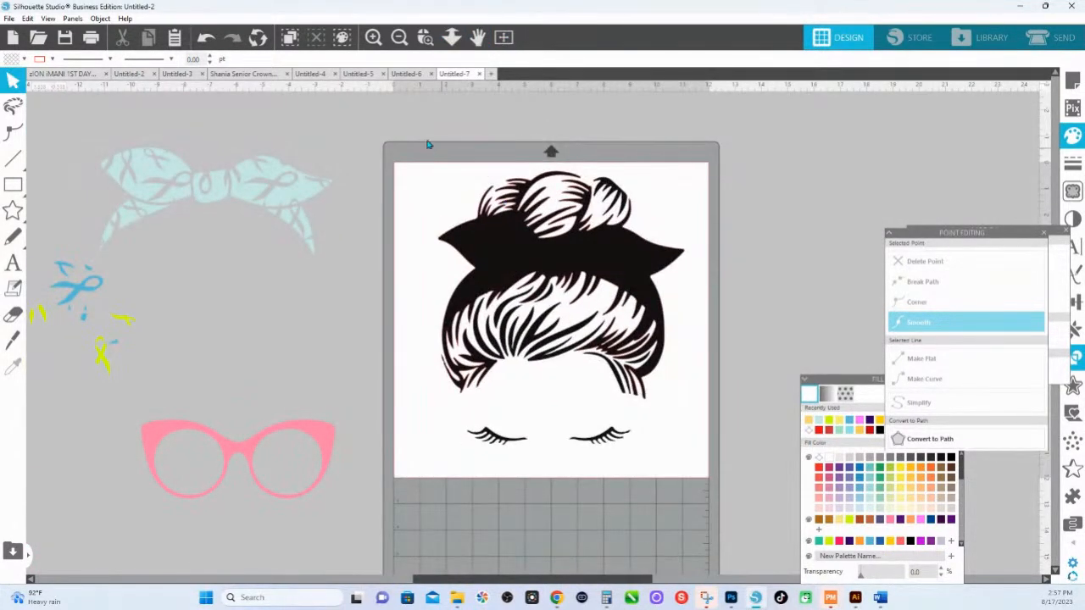
pyautogui.moveTo(428, 144); pyautogui.dragTo(690, 475)
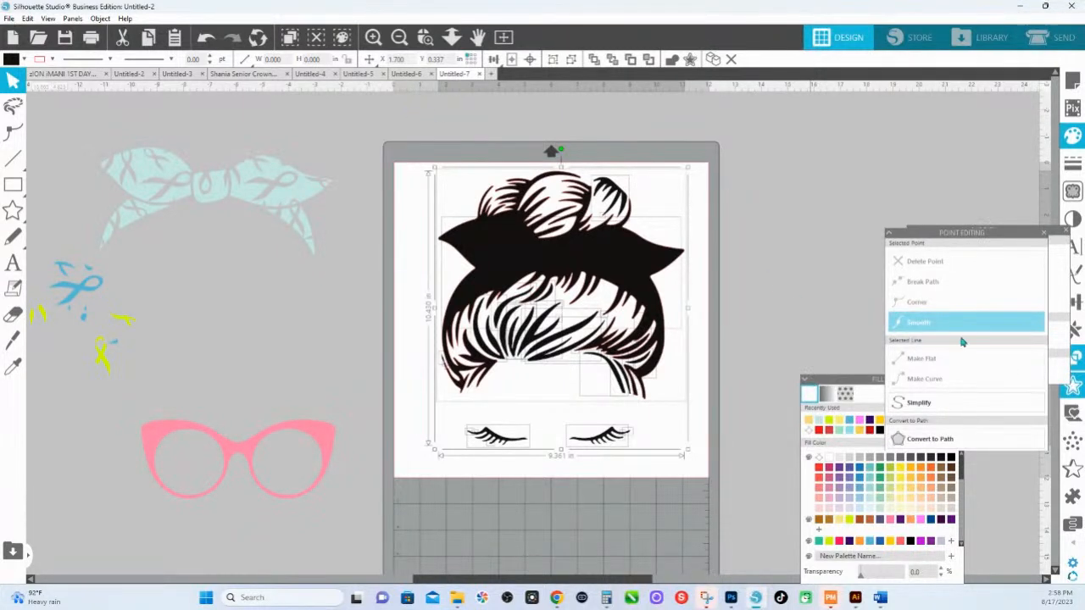
pyautogui.click(426, 37)
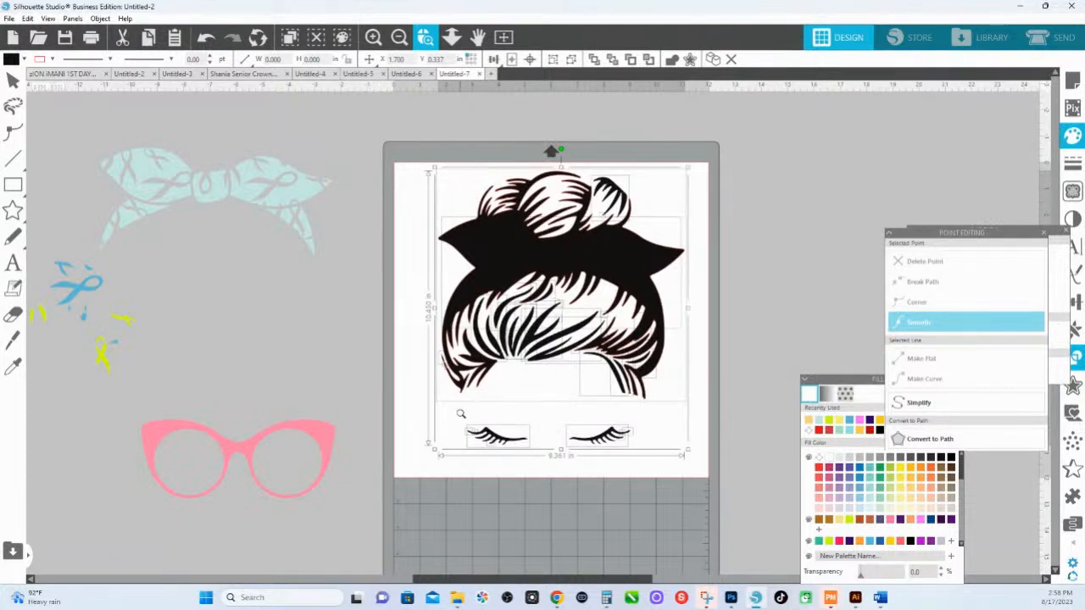
pyautogui.moveTo(461, 414); pyautogui.dragTo(539, 465)
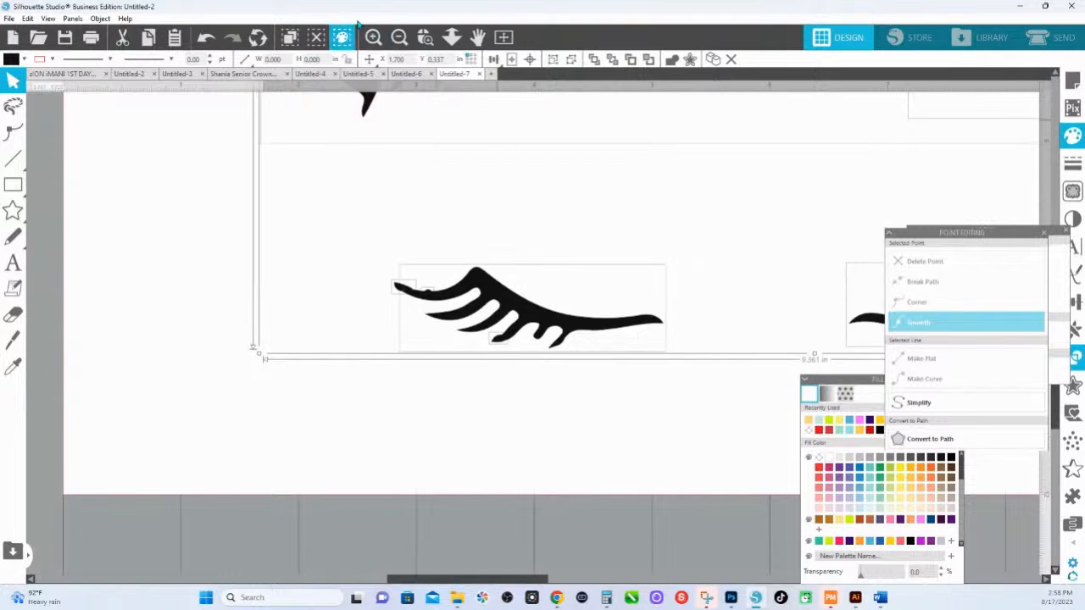
pyautogui.click(425, 36)
pyautogui.moveTo(388, 266); pyautogui.dragTo(525, 354)
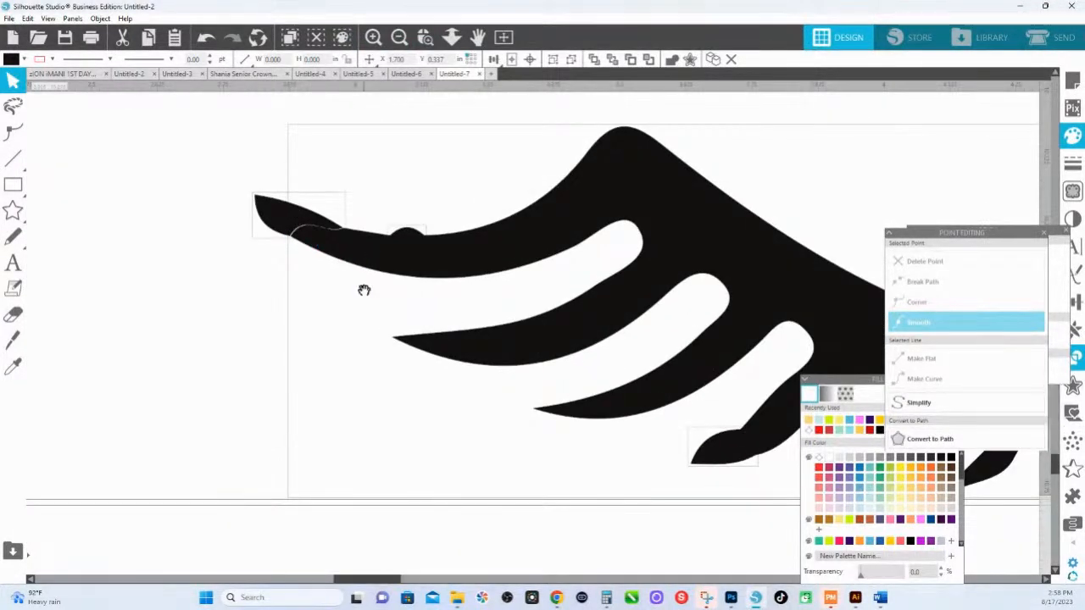
pyautogui.moveTo(364, 290); pyautogui.dragTo(399, 291)
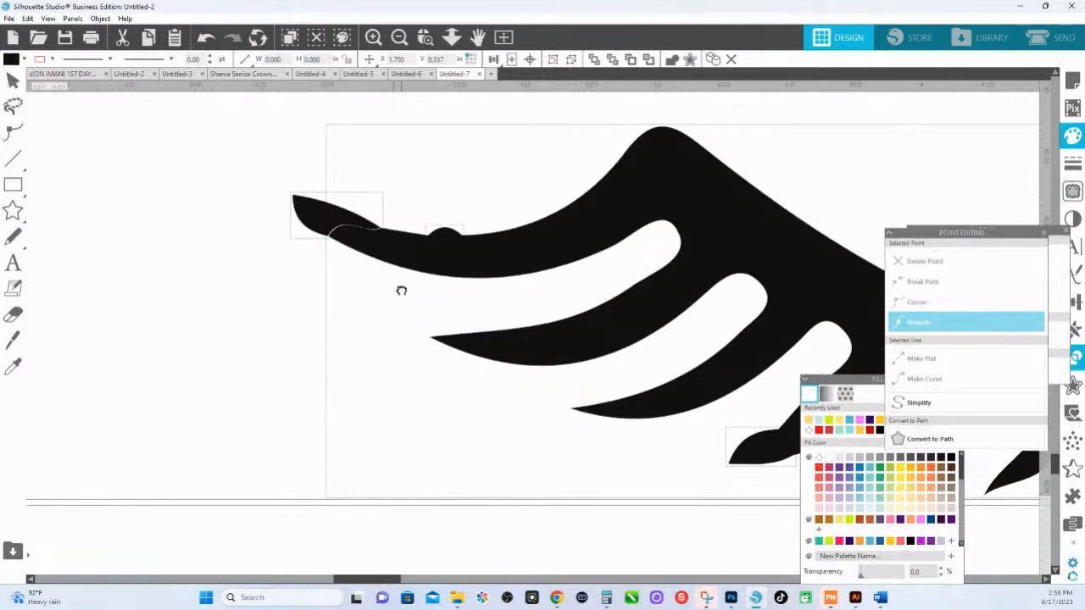
pyautogui.click(1072, 386)
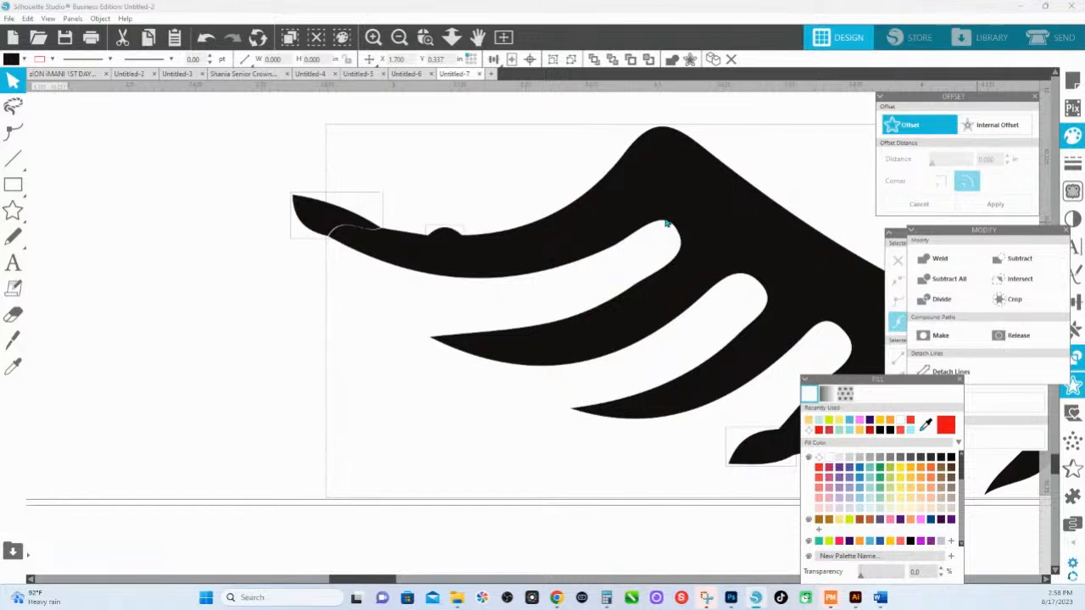
pyautogui.click(709, 219)
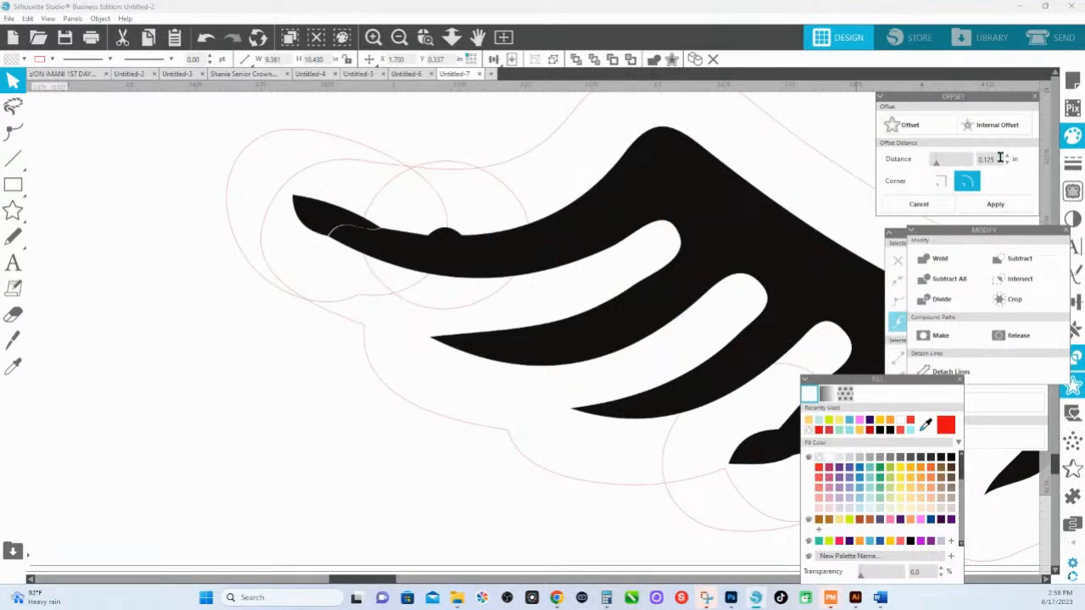
# Try offset distances of 0.010 in and 0.005 in around the black drawing.
pyautogui.moveTo(999, 159); pyautogui.dragTo(954, 161)
pyautogui.write('01')
pyautogui.press('Return')
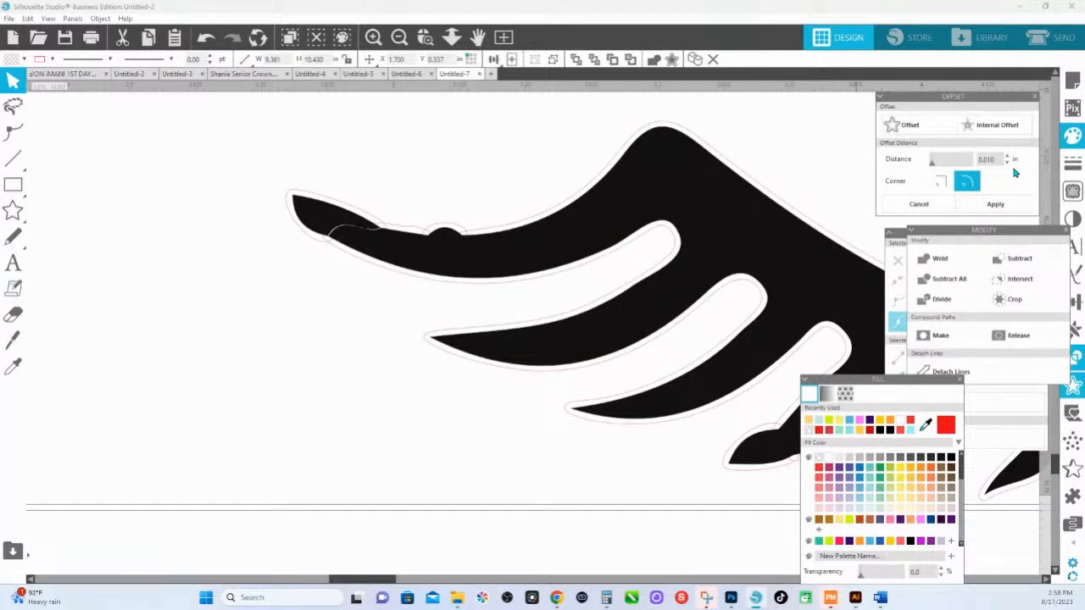
pyautogui.moveTo(998, 160); pyautogui.dragTo(954, 156)
pyautogui.press('BackSpace')
pyautogui.write('.005')
pyautogui.press('Return')
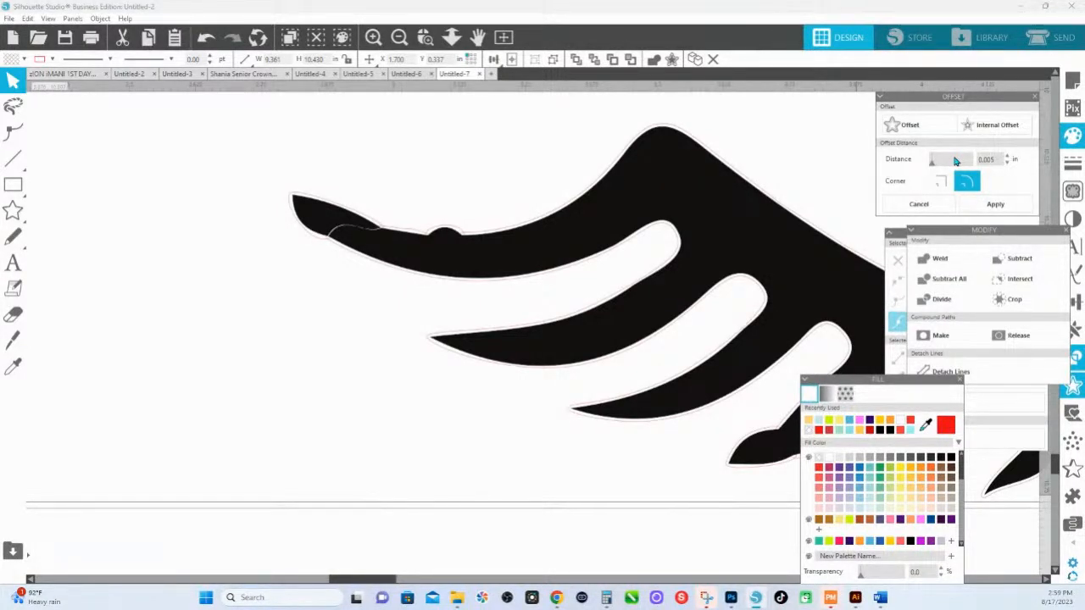
# Reduce the offset distance around the black drawing to 0.001 in.
pyautogui.click(955, 161)
pyautogui.press('Return')
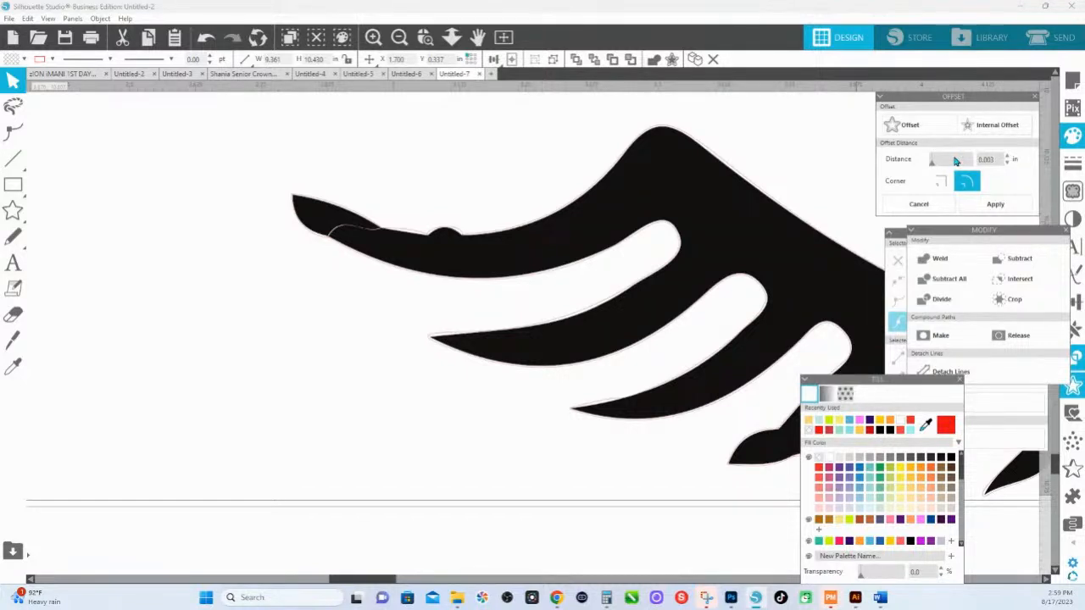
pyautogui.click(451, 41)
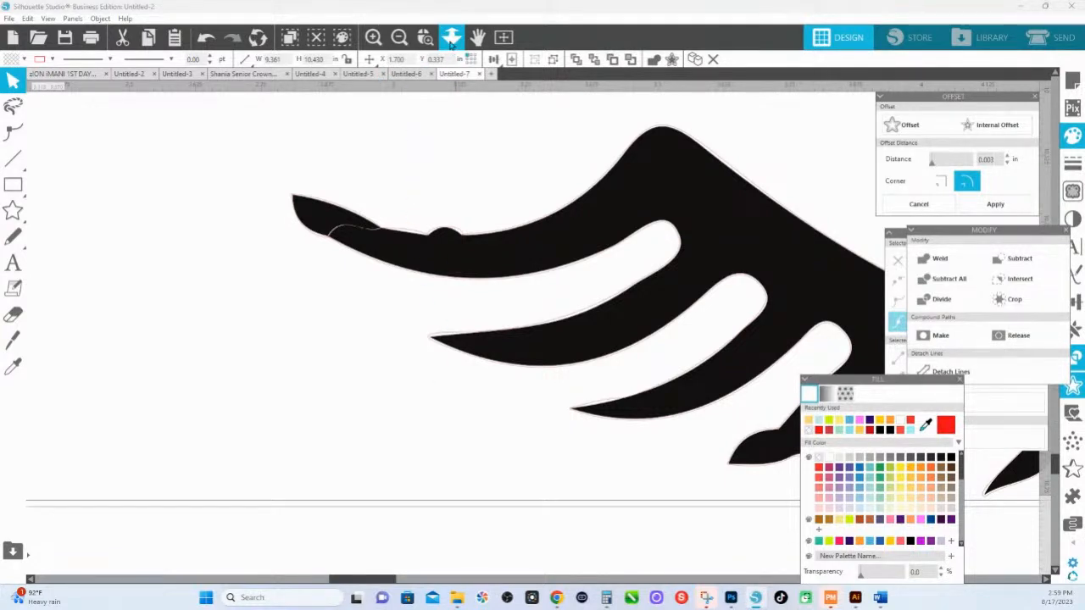
# Apply the 0.001 in outer offset to the black hair, bow and eyelash drawing.
pyautogui.click(978, 207)
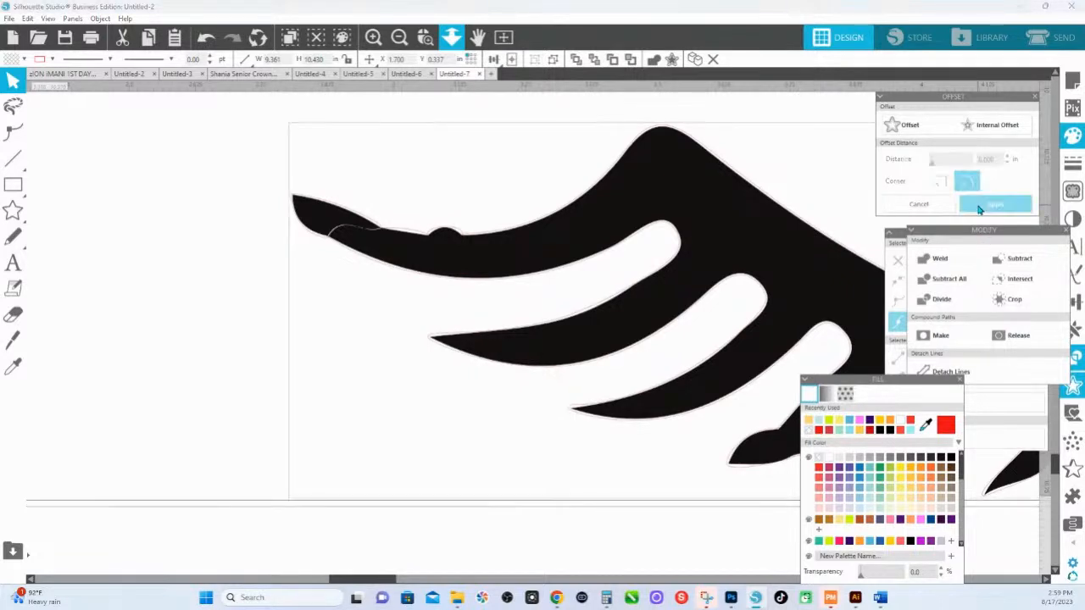
pyautogui.click(450, 40)
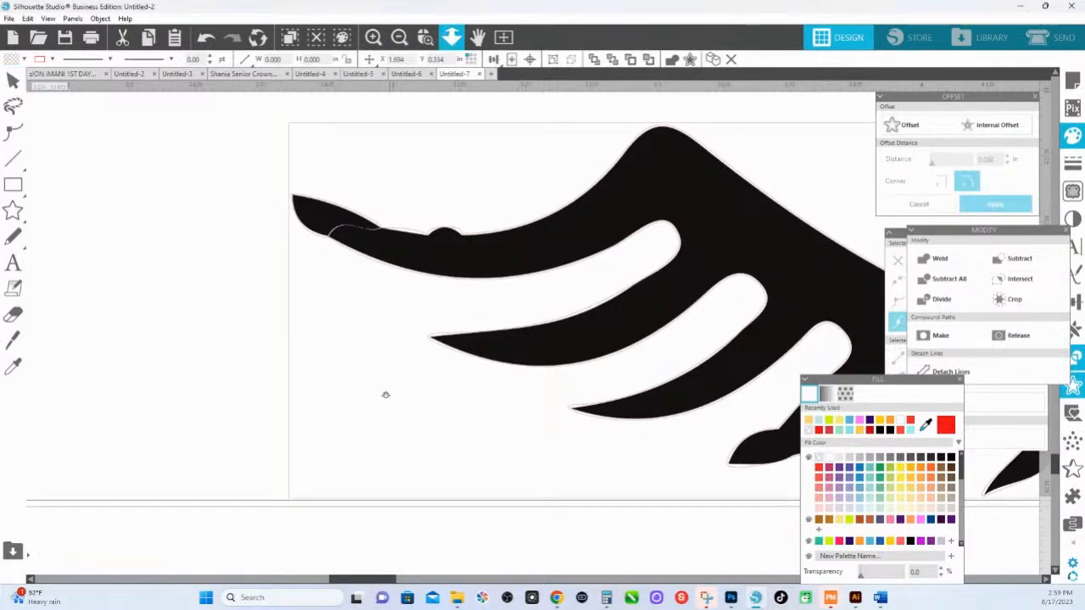
pyautogui.moveTo(385, 395); pyautogui.dragTo(271, 2)
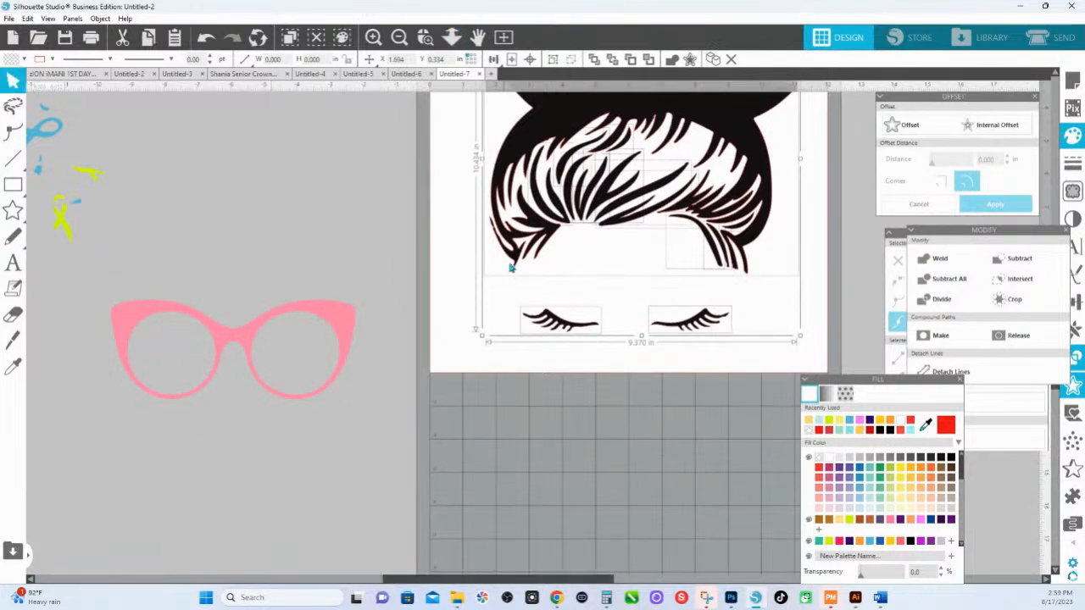
pyautogui.scroll(4, 511, 268)
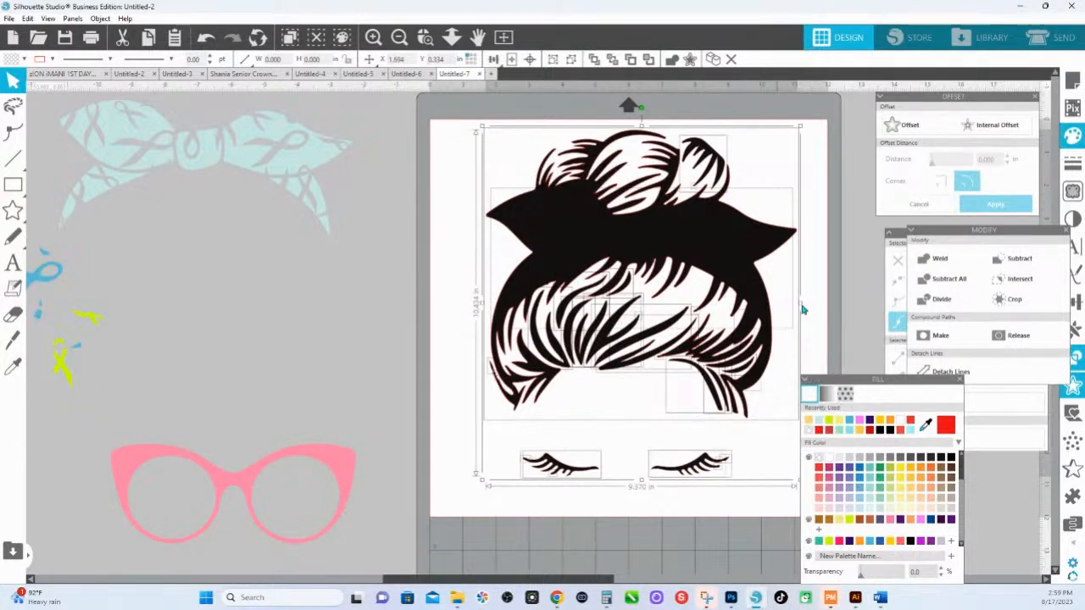
# In the tool preferences, show Multiple Bounding Boxes when many shapes are selected.
pyautogui.click(1071, 566)
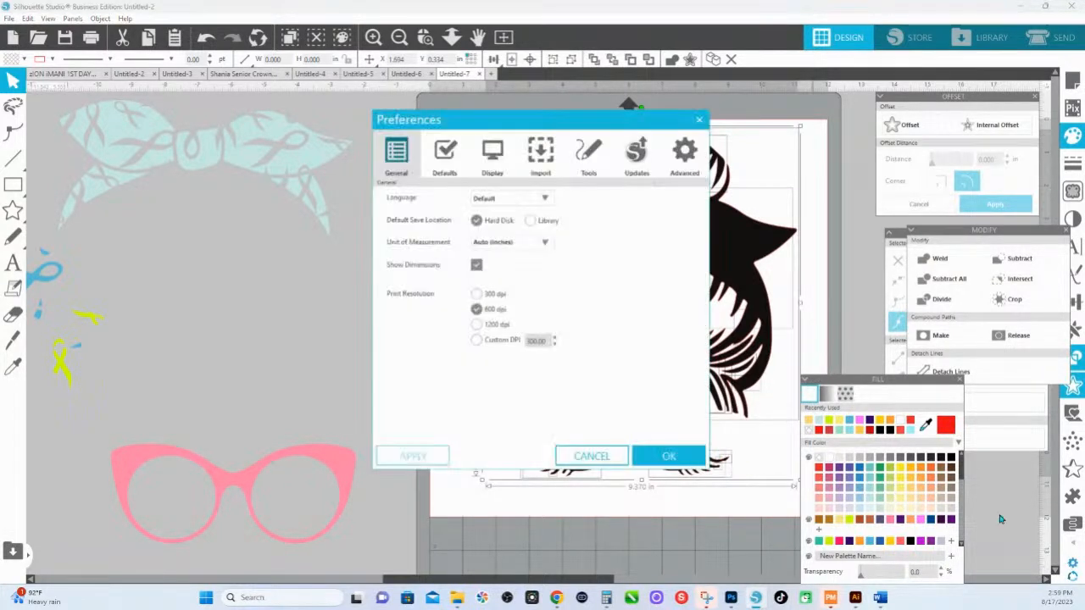
pyautogui.click(590, 157)
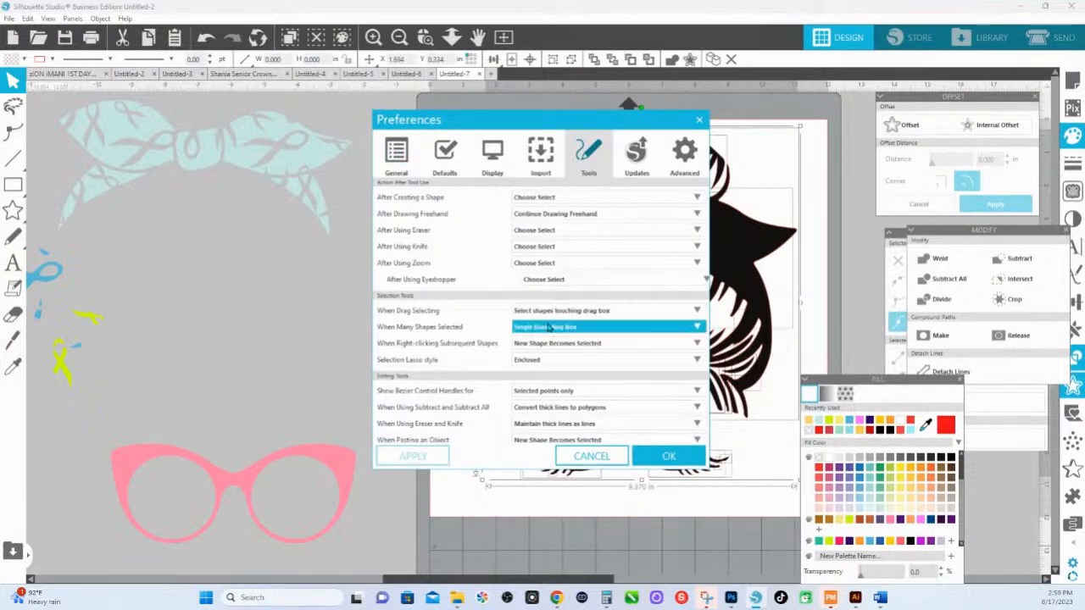
pyautogui.click(549, 330)
pyautogui.click(541, 355)
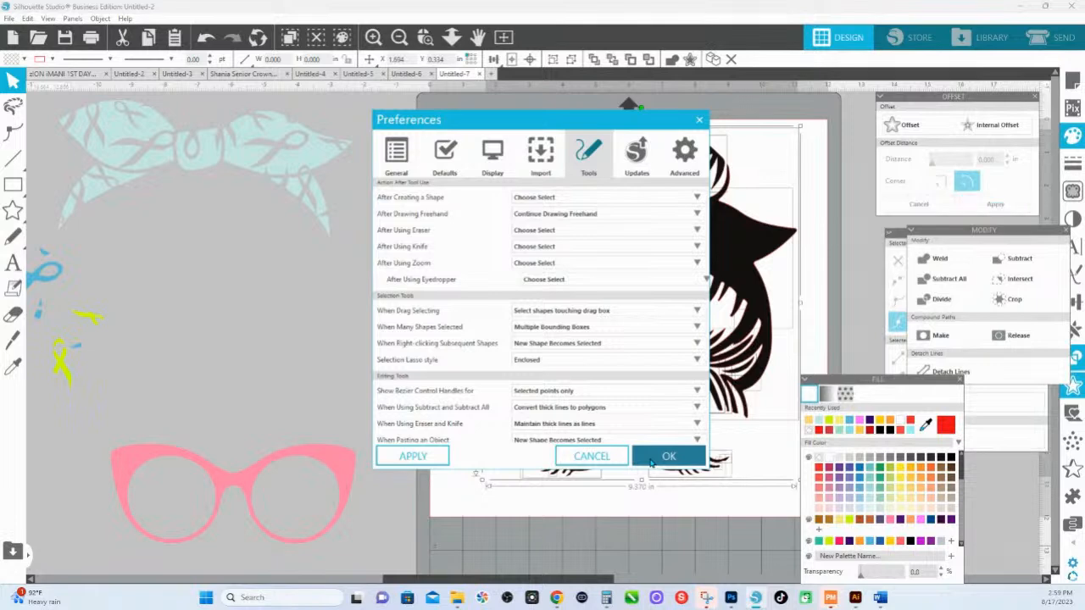
pyautogui.click(650, 462)
# Select the whole black drawing with its offset, weld it, and check the hair strands up close.
pyautogui.moveTo(431, 100); pyautogui.dragTo(755, 482)
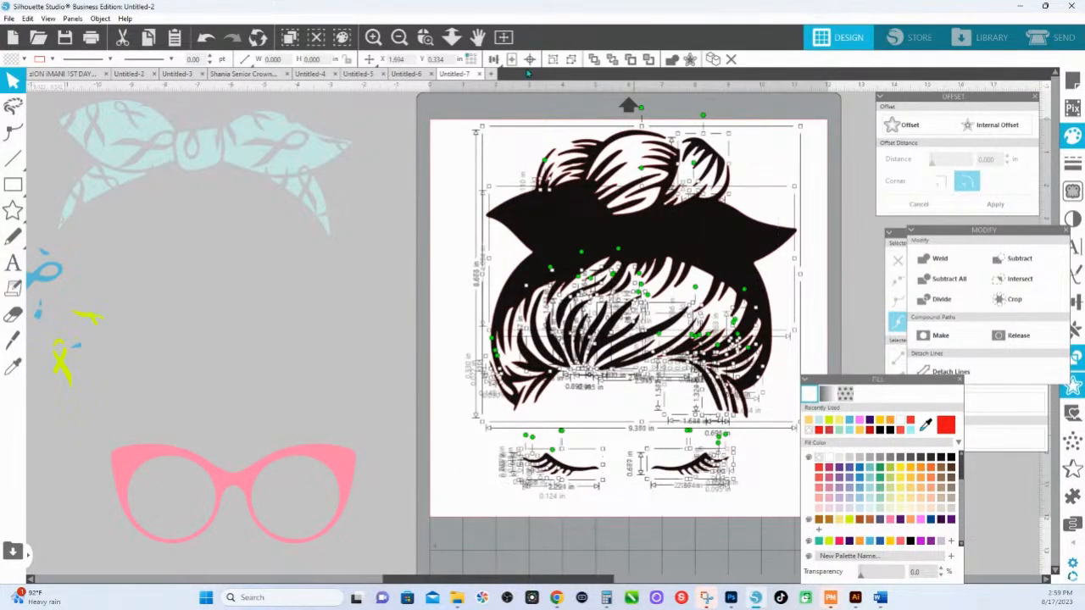
pyautogui.click(671, 59)
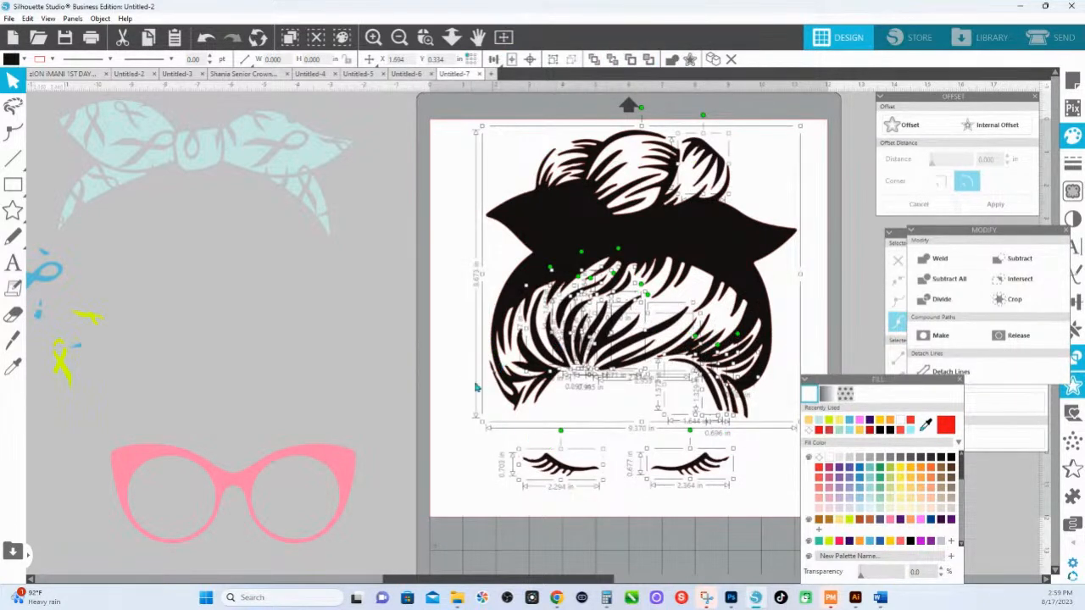
pyautogui.click(426, 37)
pyautogui.moveTo(549, 280); pyautogui.dragTo(690, 344)
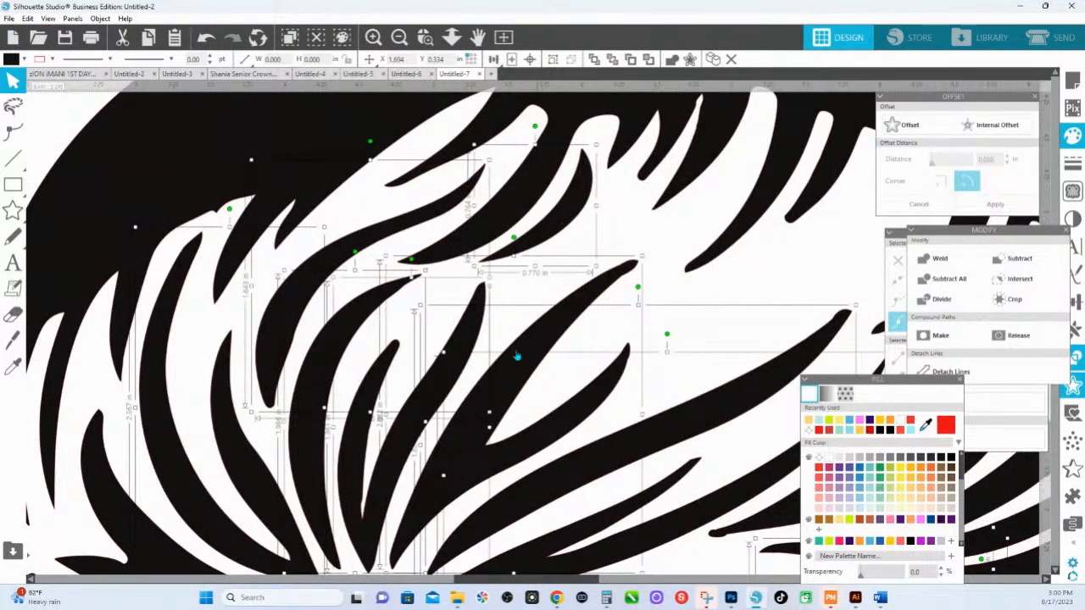
pyautogui.click(587, 237)
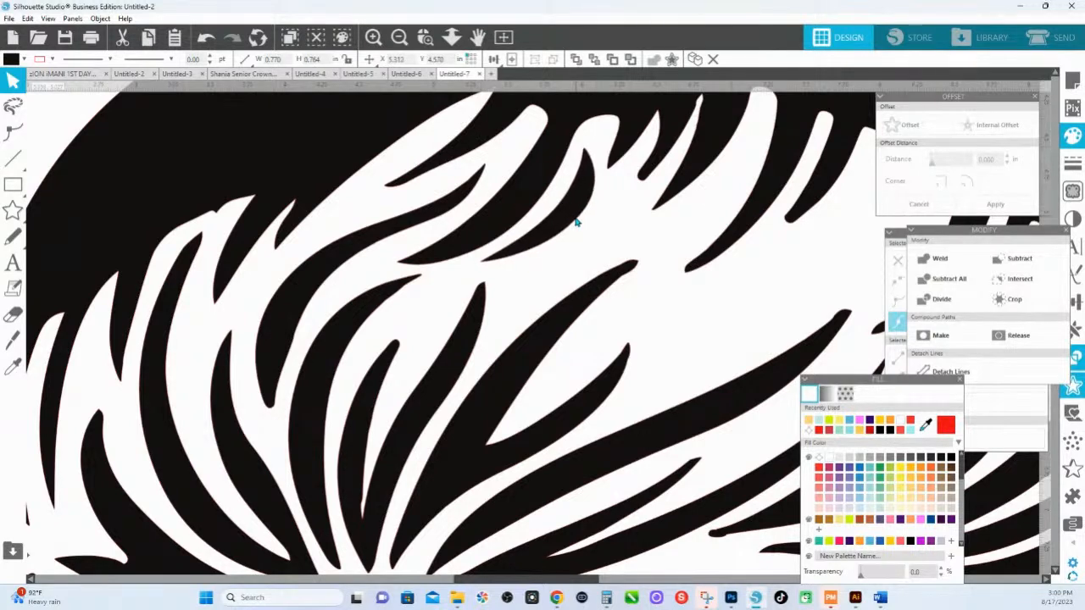
pyautogui.click(574, 226)
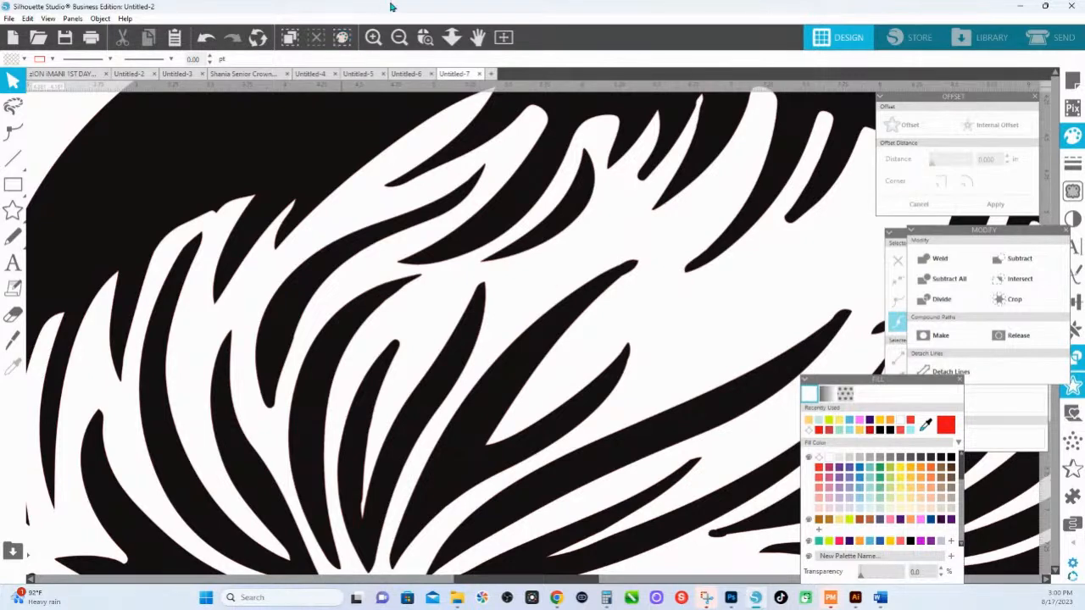
# Compare Cut and Cut Edge on the selected black drawing in the send preview, leave it on Cut Edge, and return to the design.
pyautogui.click(452, 39)
pyautogui.moveTo(470, 319); pyautogui.dragTo(698, 521)
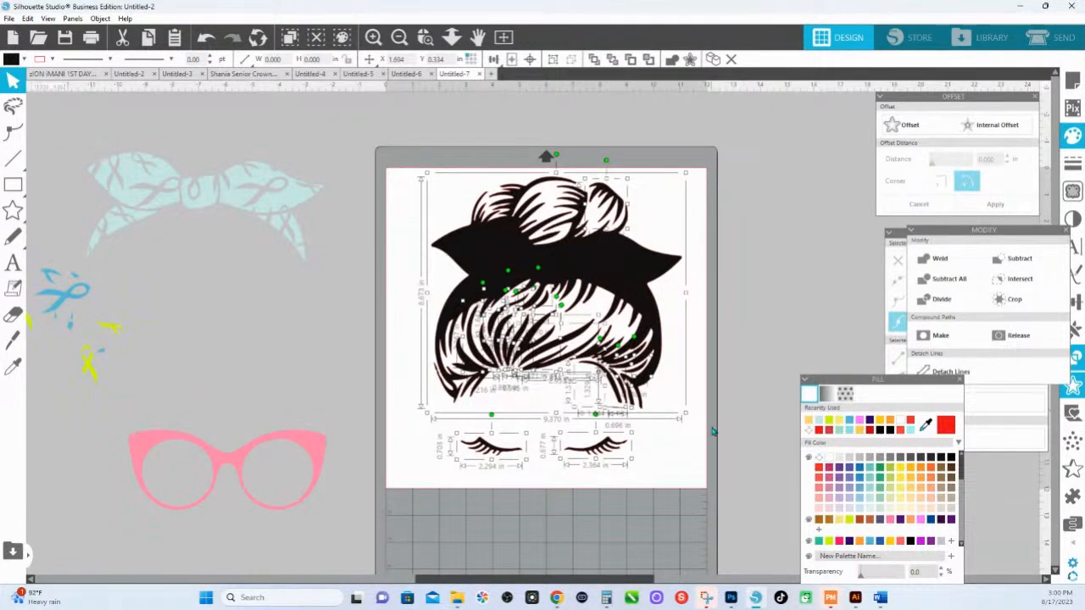
pyautogui.click(1050, 38)
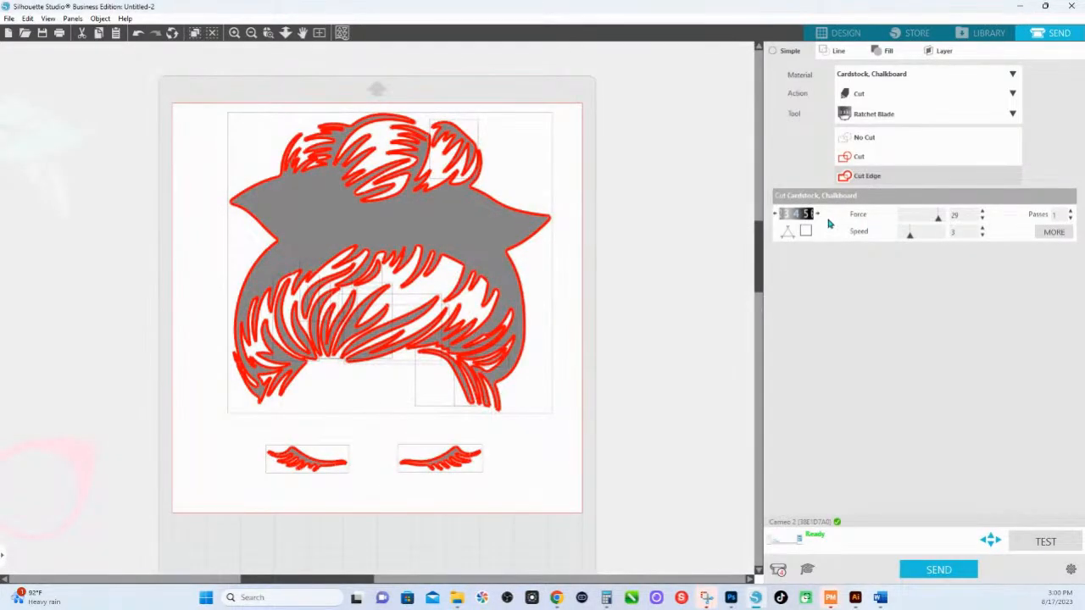
pyautogui.click(848, 158)
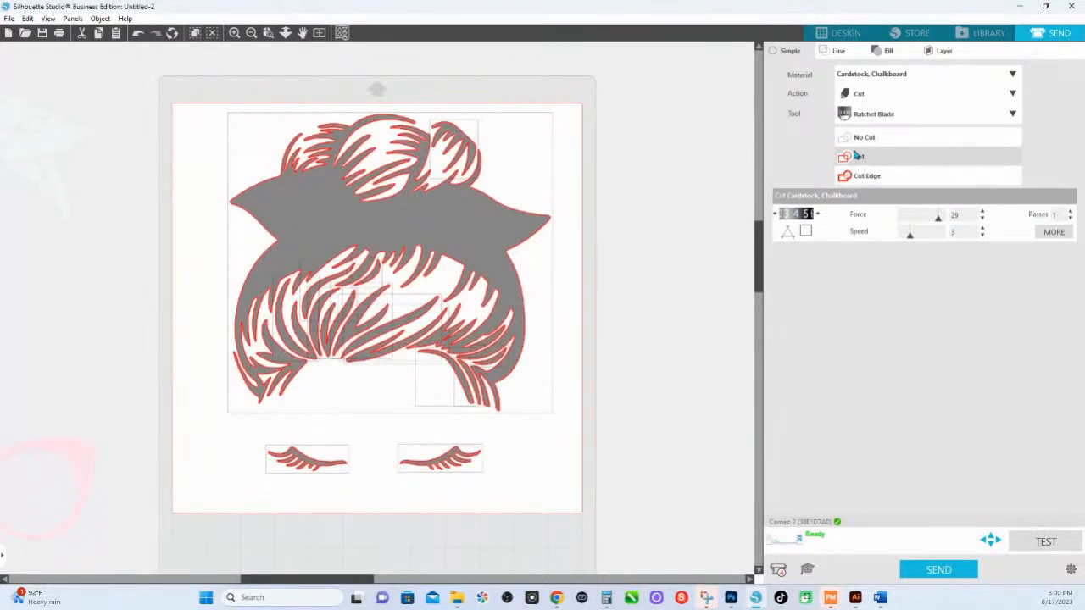
pyautogui.click(854, 181)
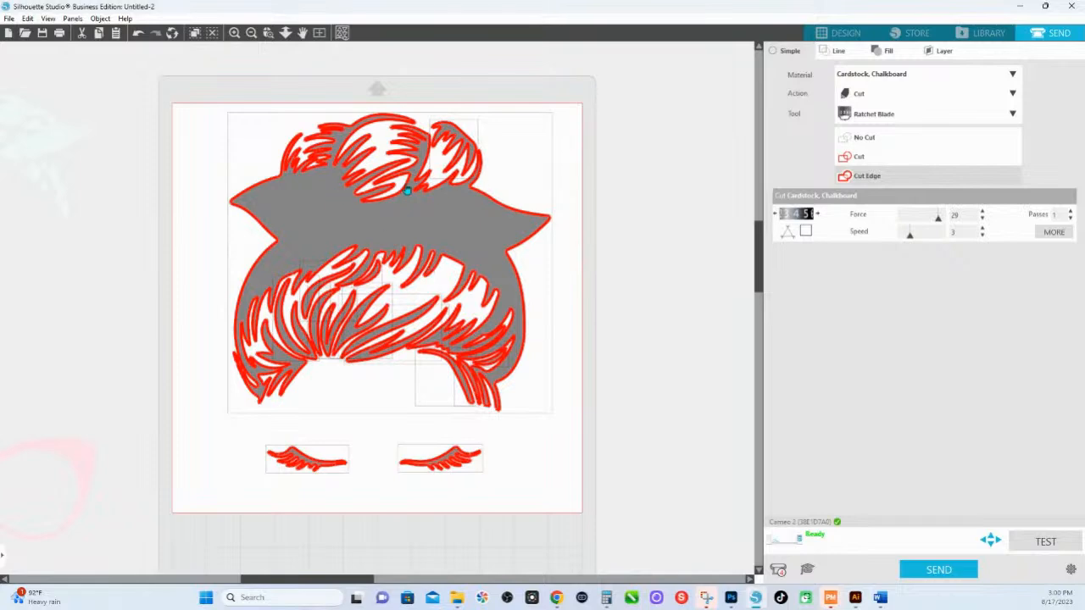
pyautogui.click(836, 37)
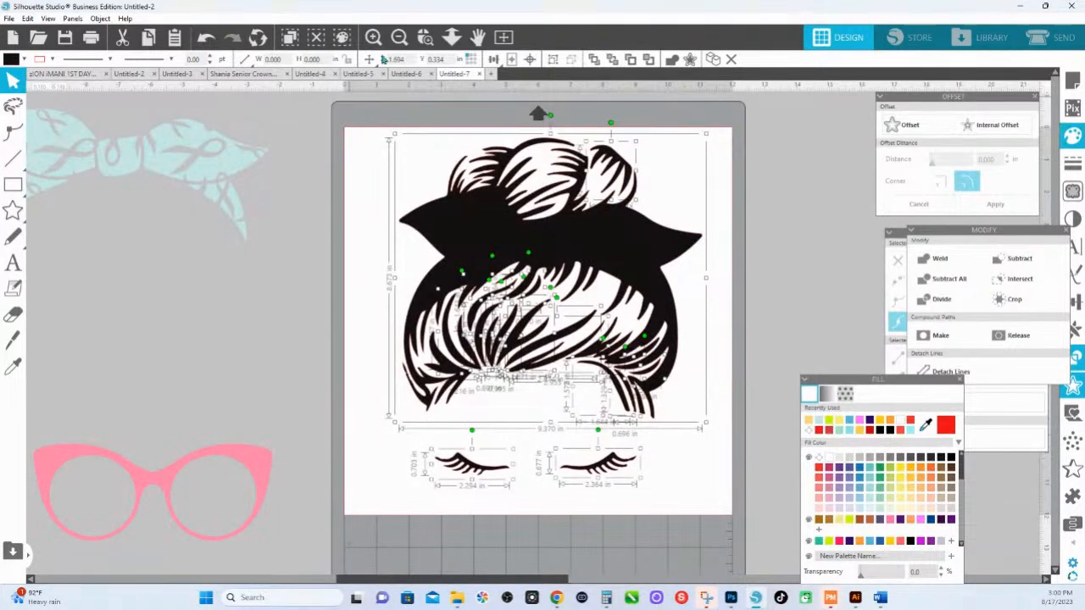
# Zoom in on the left eyelash and examine its outermost lash.
pyautogui.click(426, 36)
pyautogui.click(501, 494)
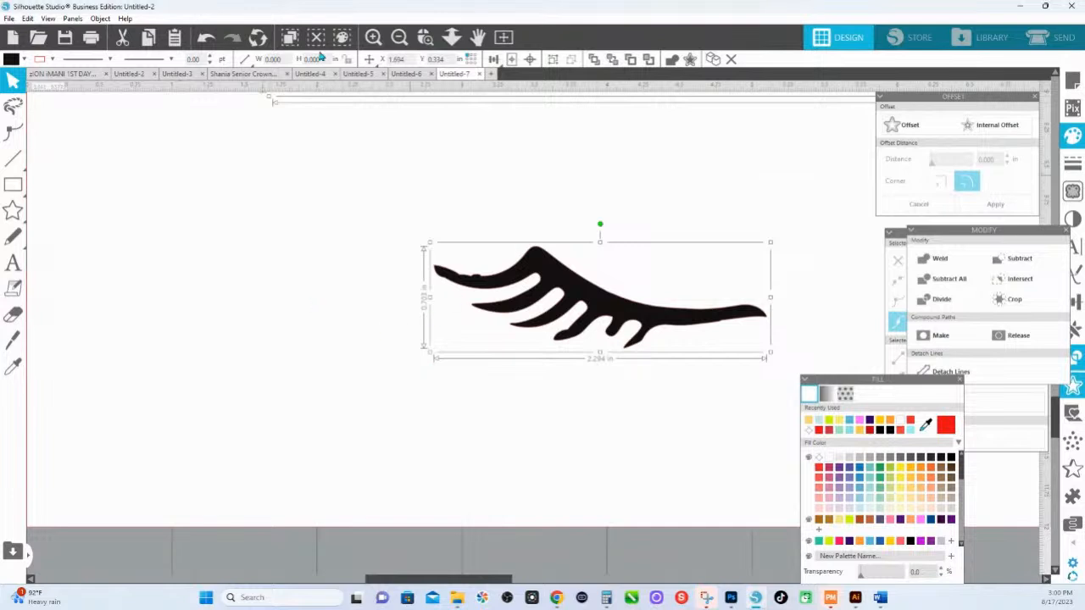
pyautogui.click(425, 37)
pyautogui.moveTo(597, 300); pyautogui.dragTo(744, 359)
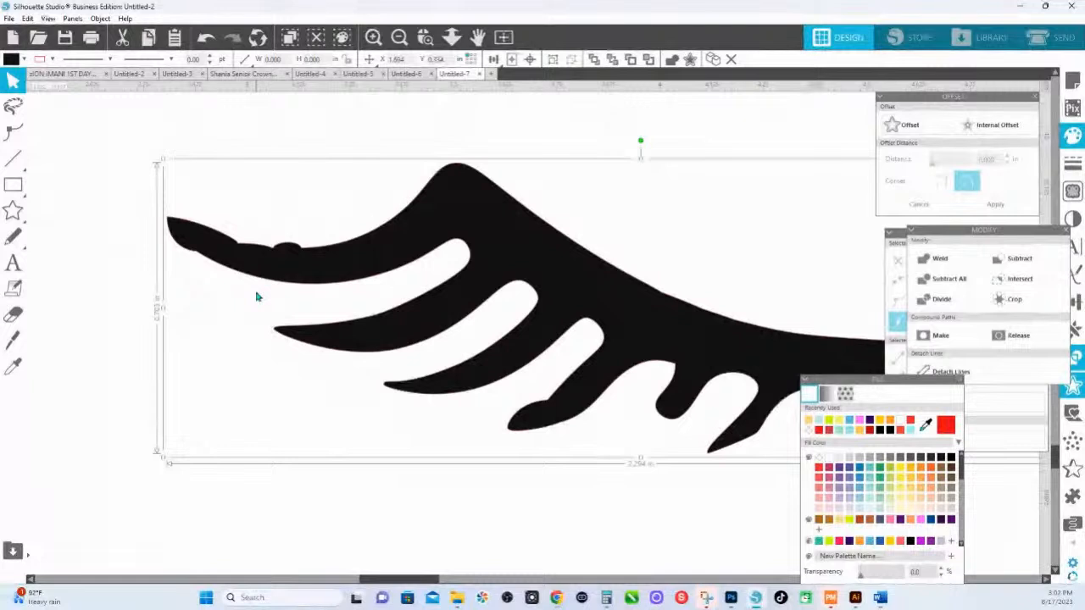
pyautogui.moveTo(380, 296); pyautogui.dragTo(491, 313)
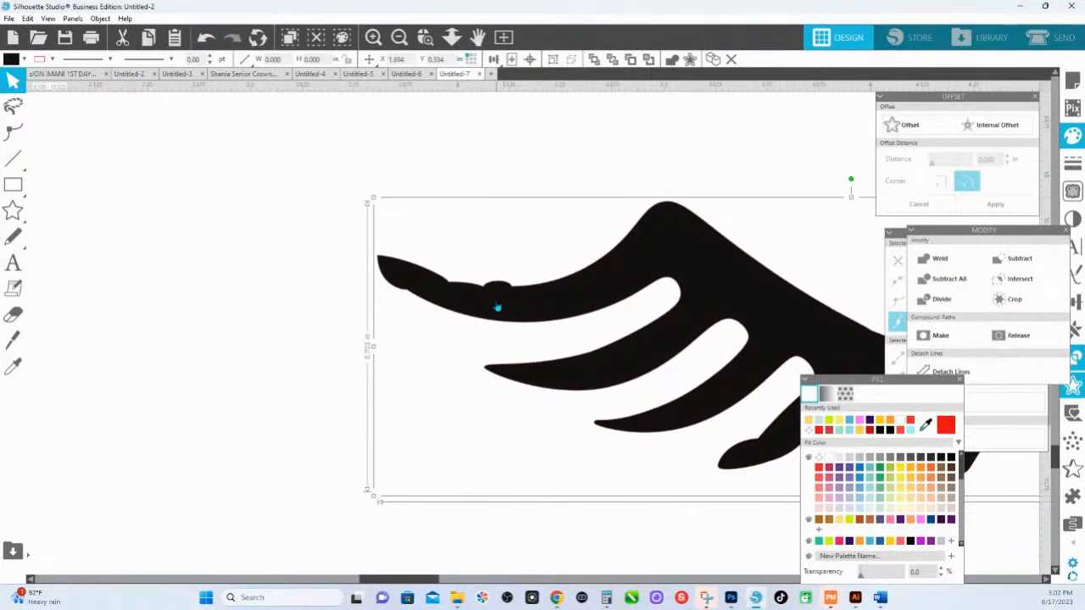
pyautogui.doubleClick(498, 306)
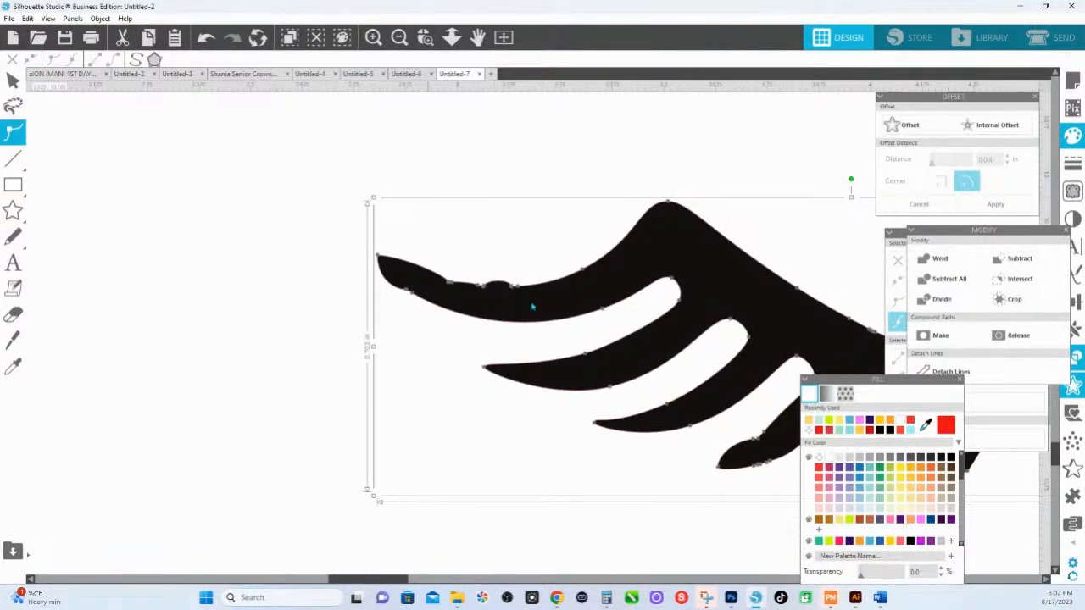
pyautogui.moveTo(532, 306); pyautogui.dragTo(536, 315)
pyautogui.click(539, 330)
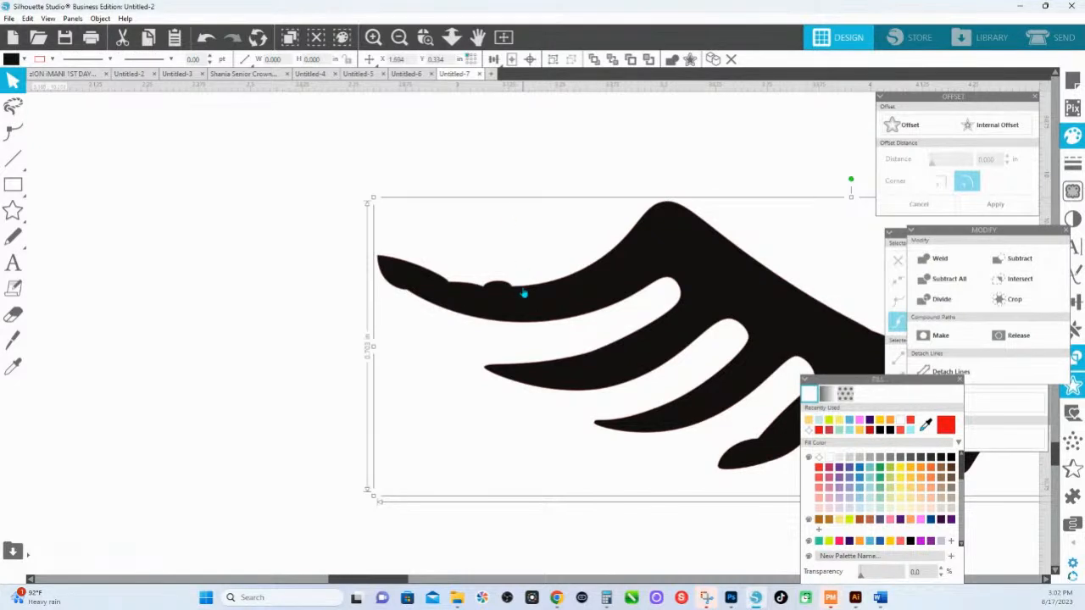
pyautogui.doubleClick(522, 293)
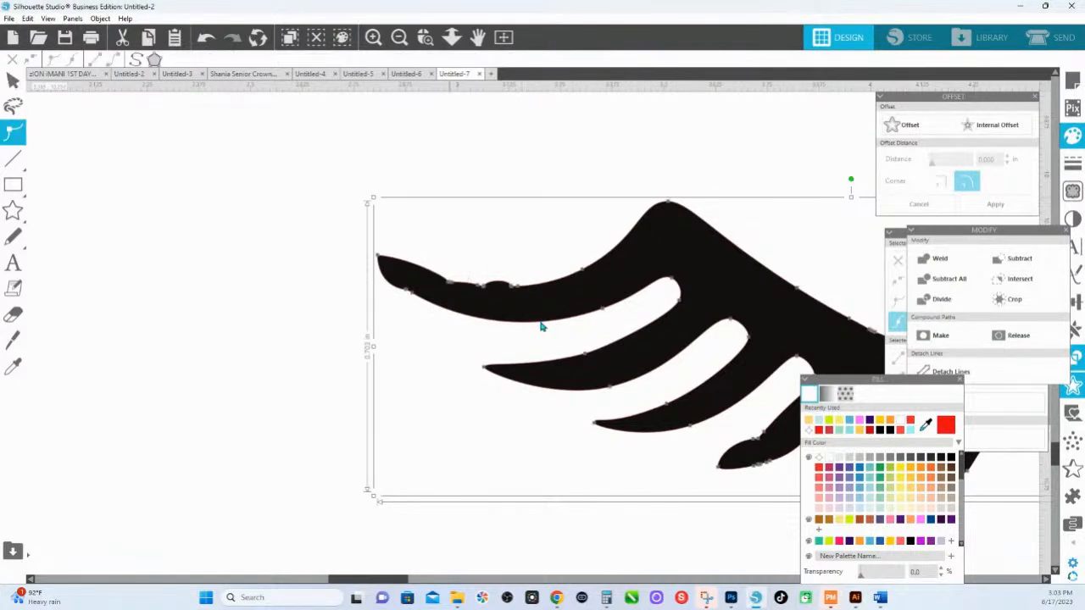
pyautogui.moveTo(543, 327); pyautogui.dragTo(541, 323)
pyautogui.click(474, 202)
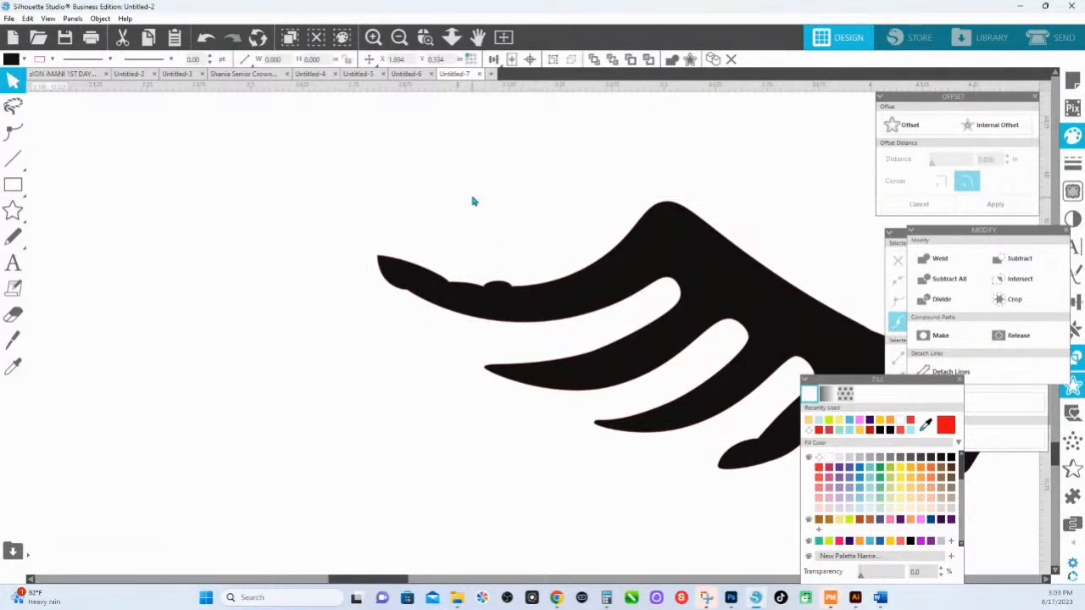
# Delete the bumpy points along the upper edge of the left eyelash's outermost lash and reshape that edge into a smooth curve.
pyautogui.doubleClick(550, 295)
pyautogui.moveTo(425, 213); pyautogui.dragTo(526, 316)
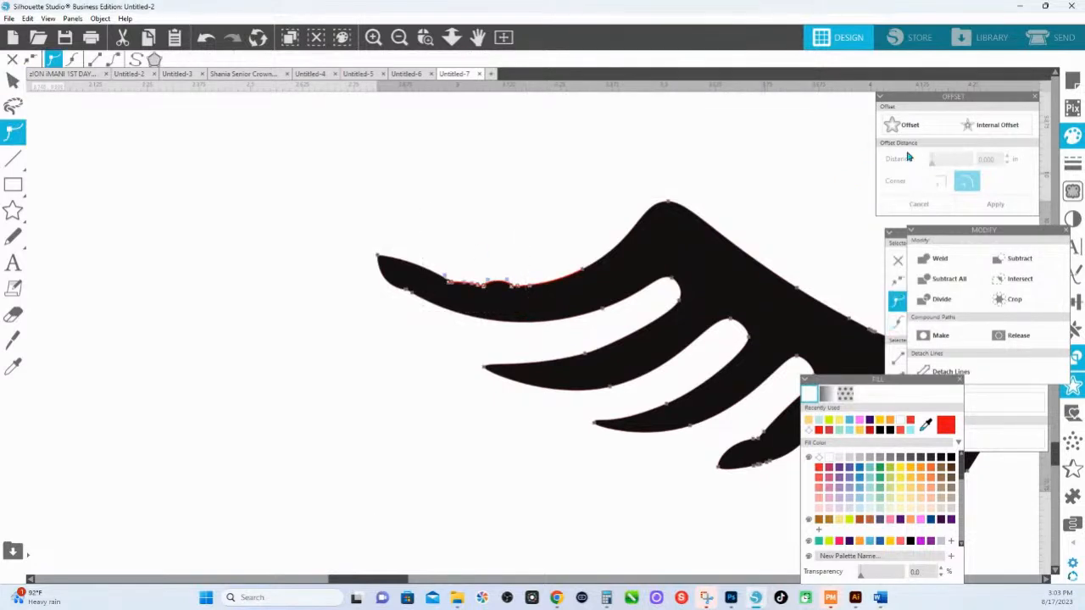
pyautogui.click(896, 238)
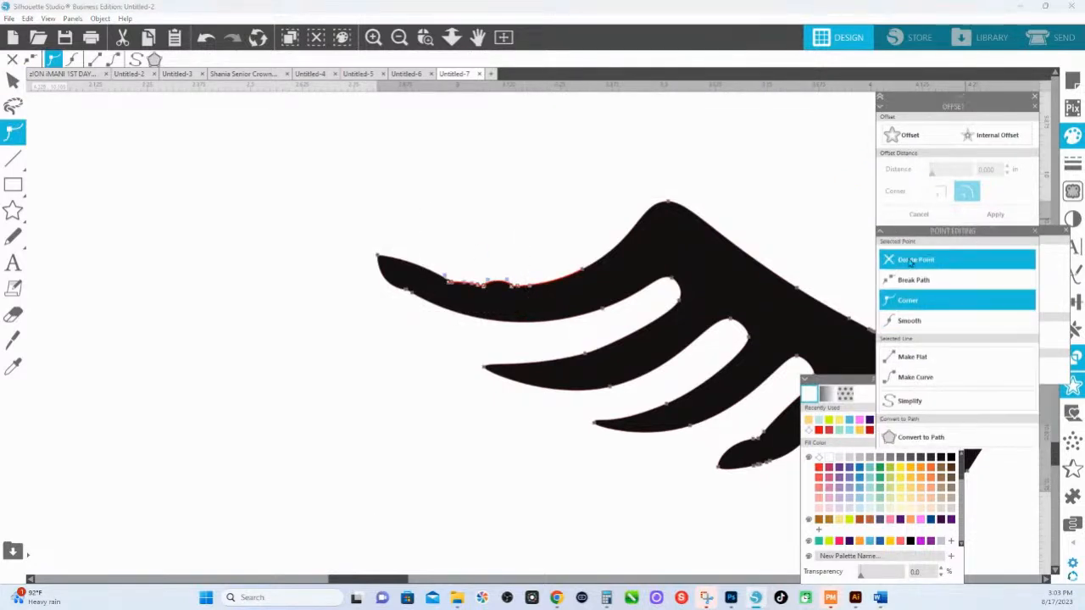
pyautogui.click(910, 262)
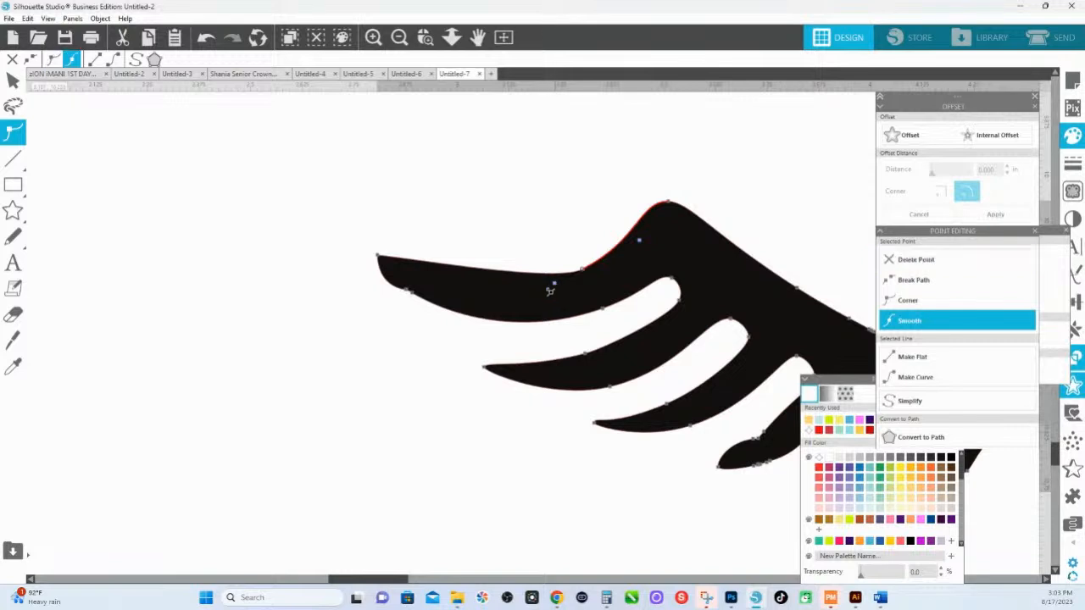
pyautogui.moveTo(550, 291); pyautogui.dragTo(466, 315)
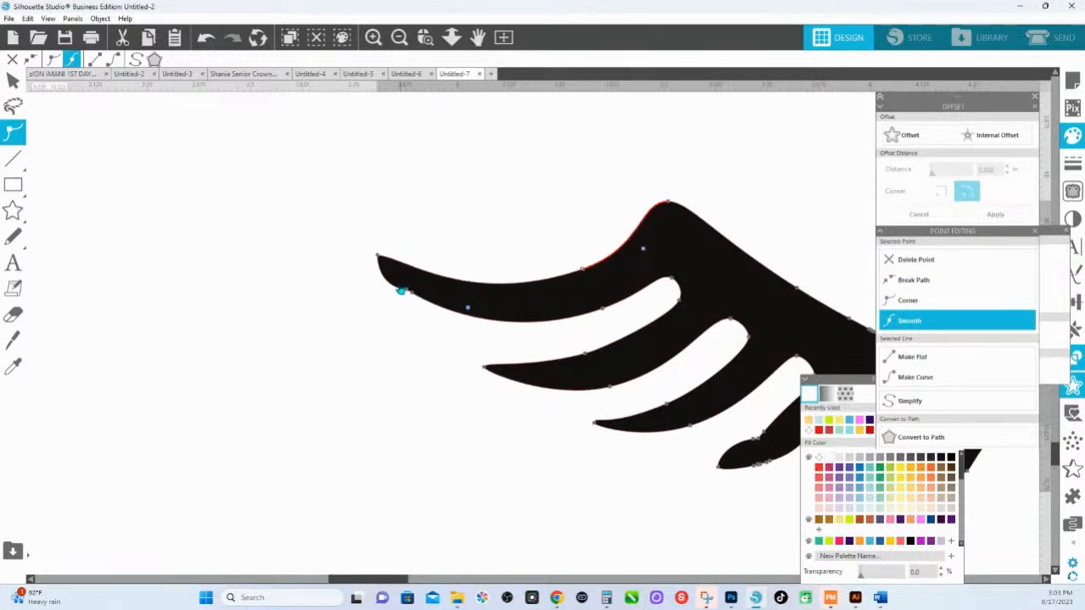
# Delete the extra points beneath the outermost lash's tip and adjust the lower curve to form a tapered point.
pyautogui.click(411, 293)
pyautogui.click(913, 260)
pyautogui.click(913, 260)
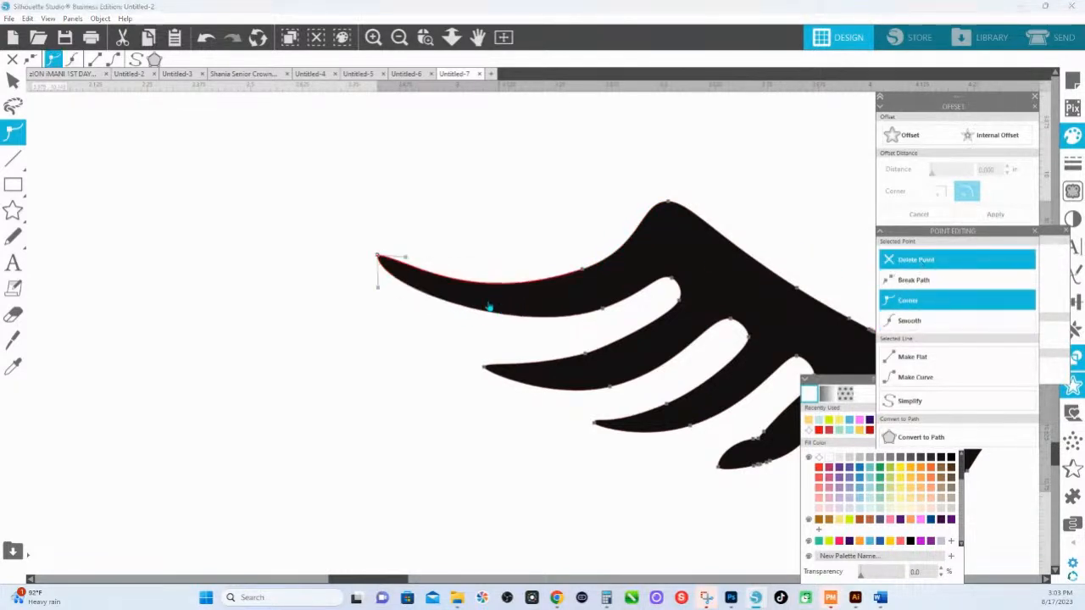
pyautogui.moveTo(378, 286); pyautogui.dragTo(393, 305)
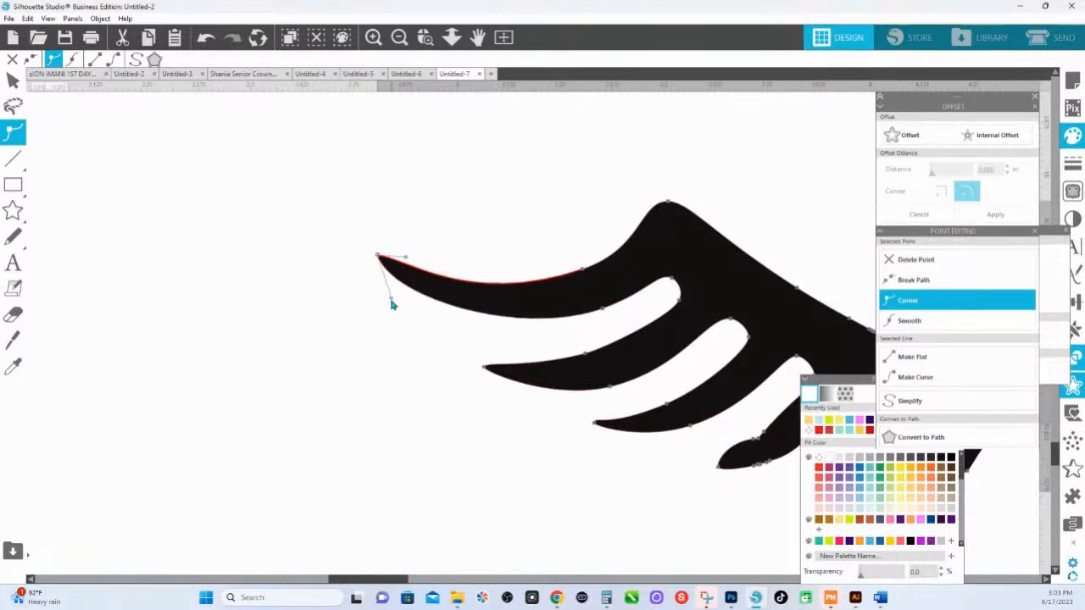
# Pull the short rounded lash of the left eyelash out into a long pointed tip and smooth its upper edge.
pyautogui.moveTo(585, 399); pyautogui.dragTo(540, 260)
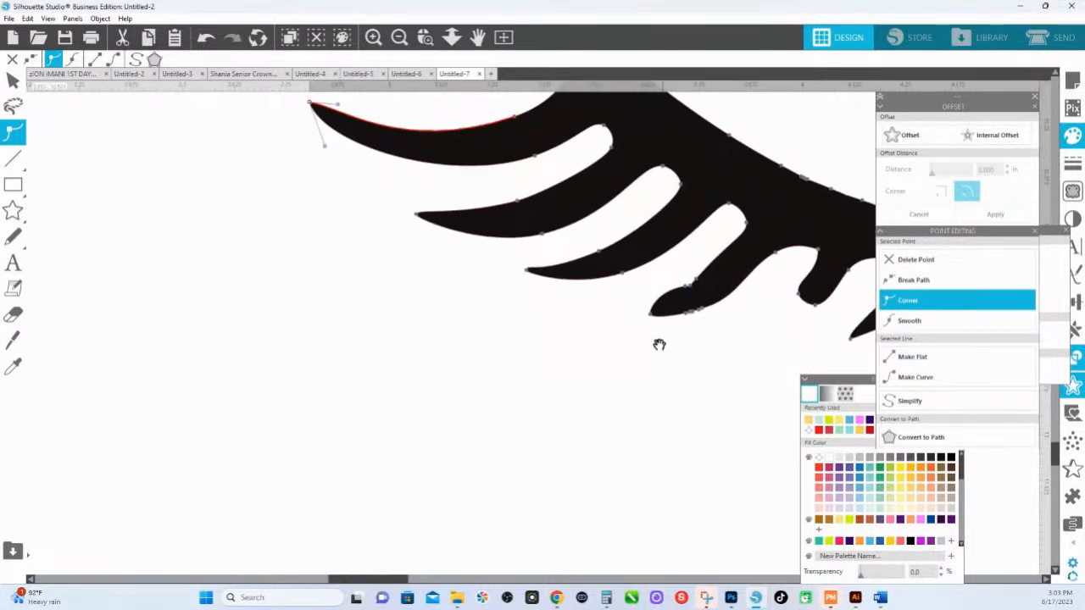
pyautogui.moveTo(660, 344); pyautogui.dragTo(426, 356)
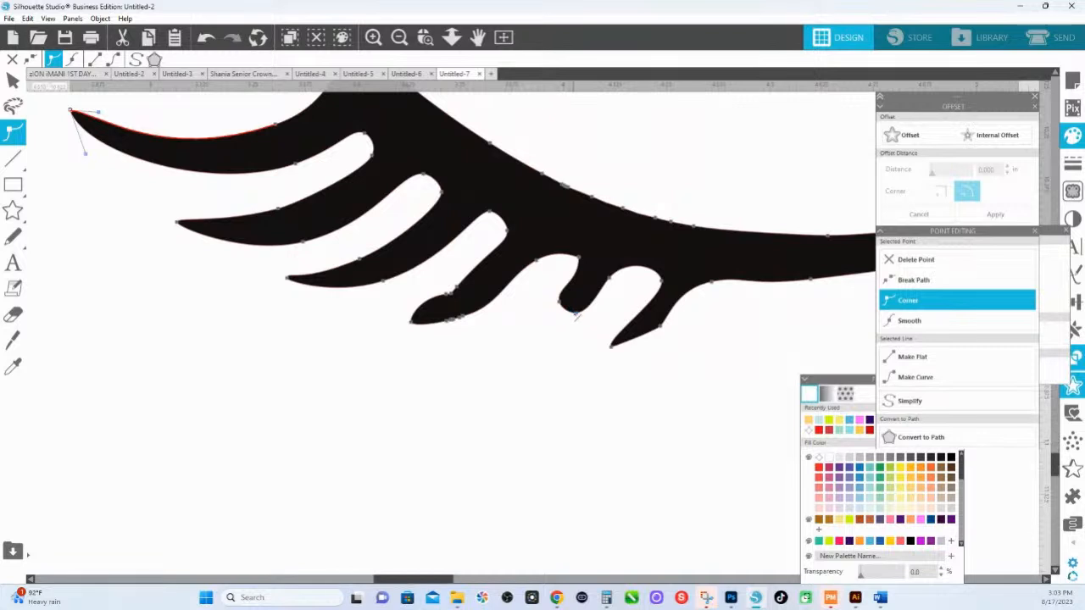
pyautogui.moveTo(576, 314); pyautogui.dragTo(518, 371)
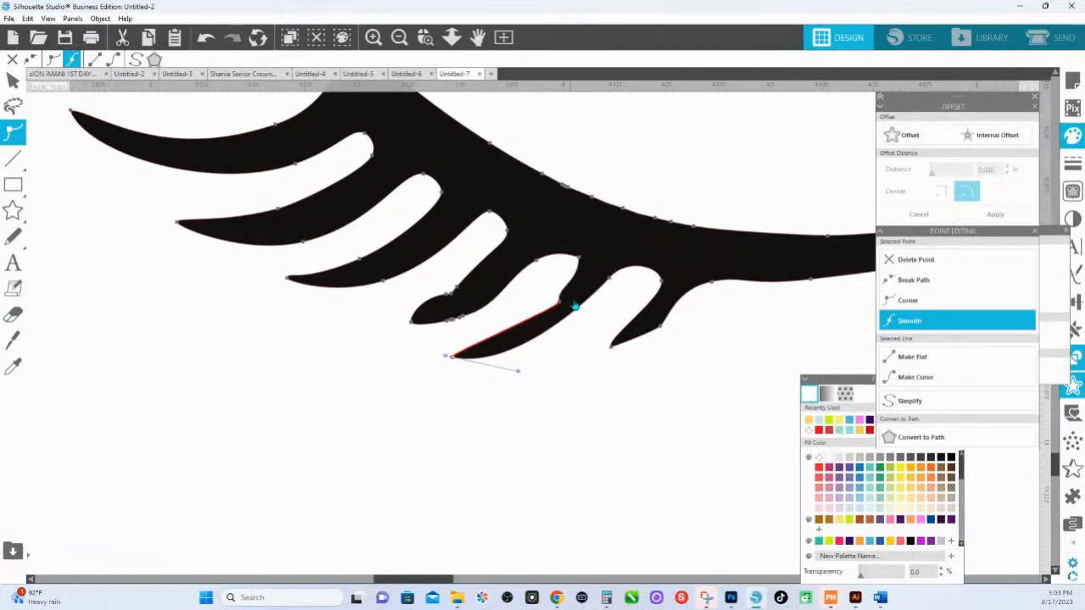
pyautogui.moveTo(561, 309); pyautogui.dragTo(515, 330)
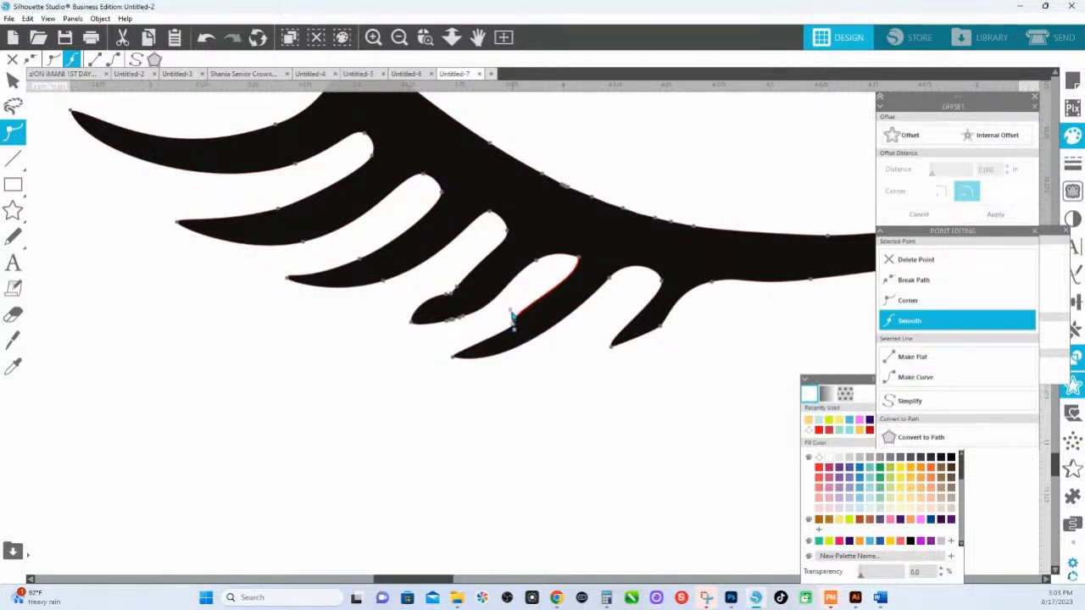
pyautogui.moveTo(511, 311); pyautogui.dragTo(527, 318)
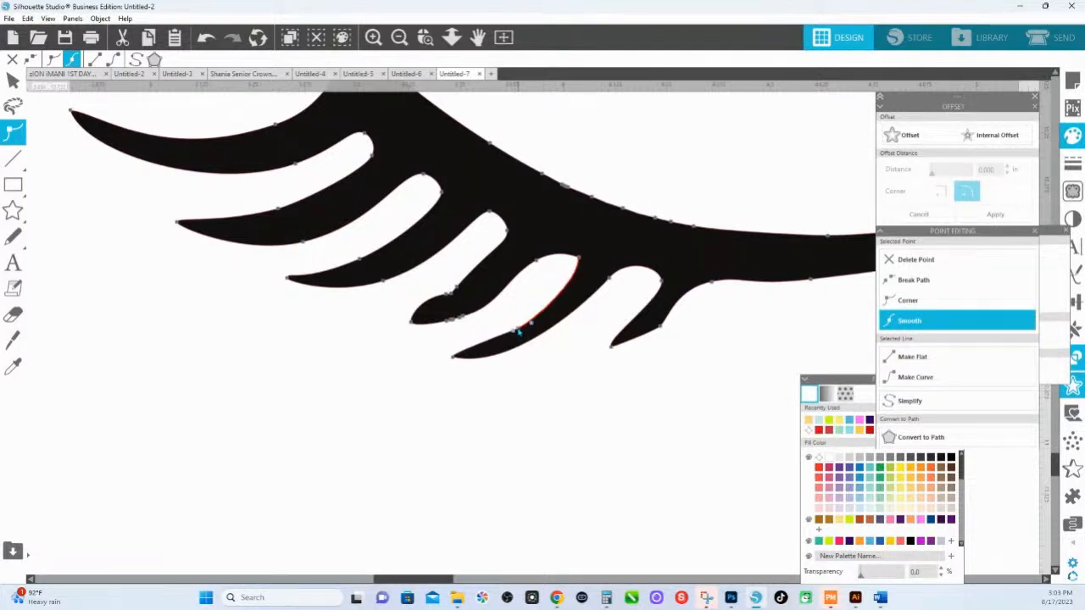
# Extend the tip point of the fifth lash slightly further outward.
pyautogui.click(442, 359)
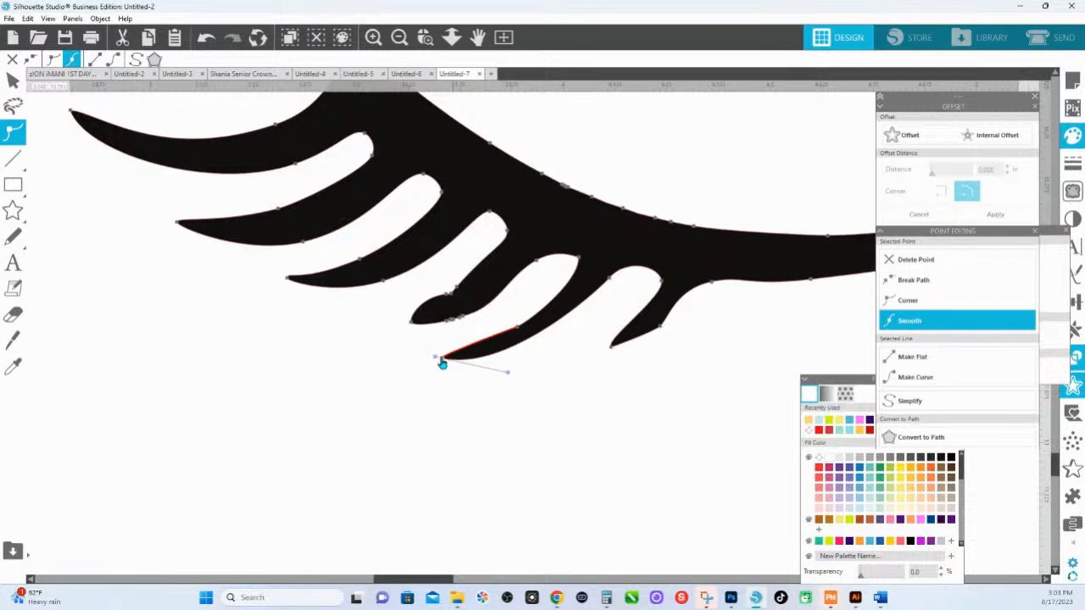
pyautogui.moveTo(437, 358); pyautogui.dragTo(437, 335)
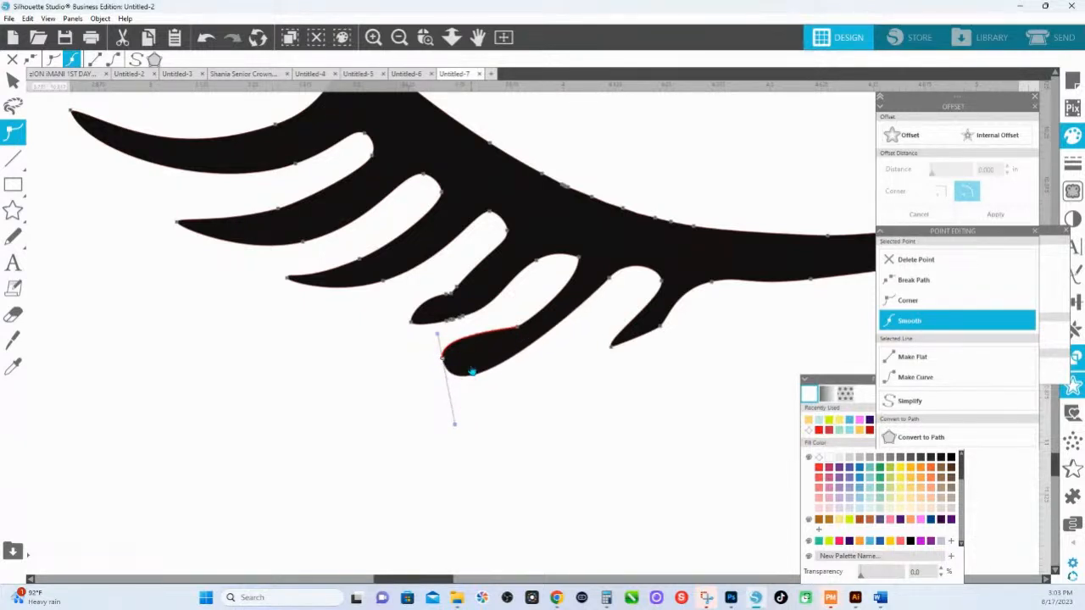
pyautogui.click(908, 303)
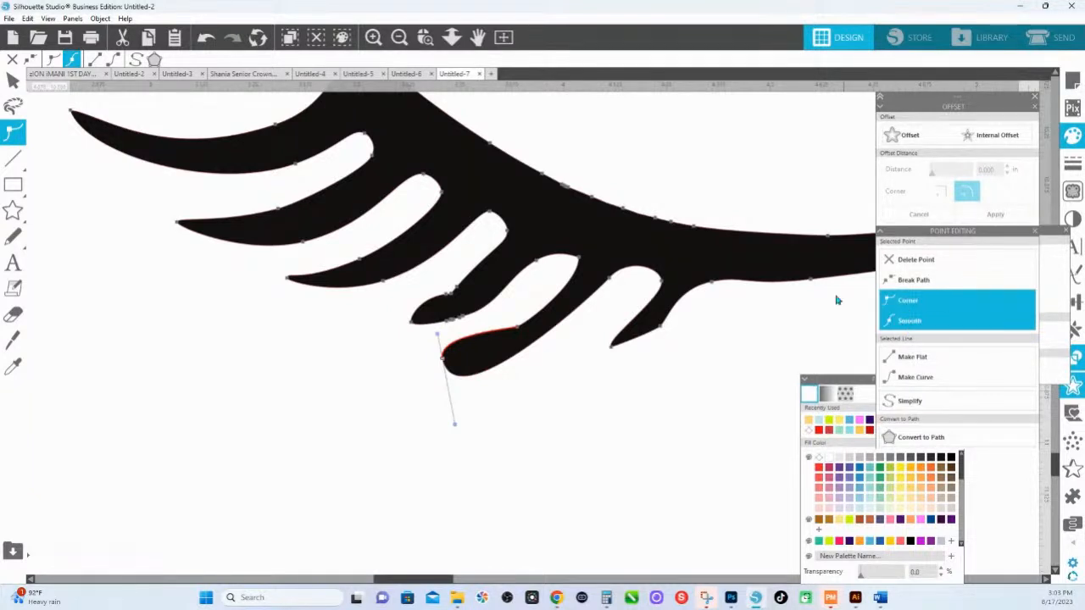
pyautogui.click(205, 36)
pyautogui.click(205, 36)
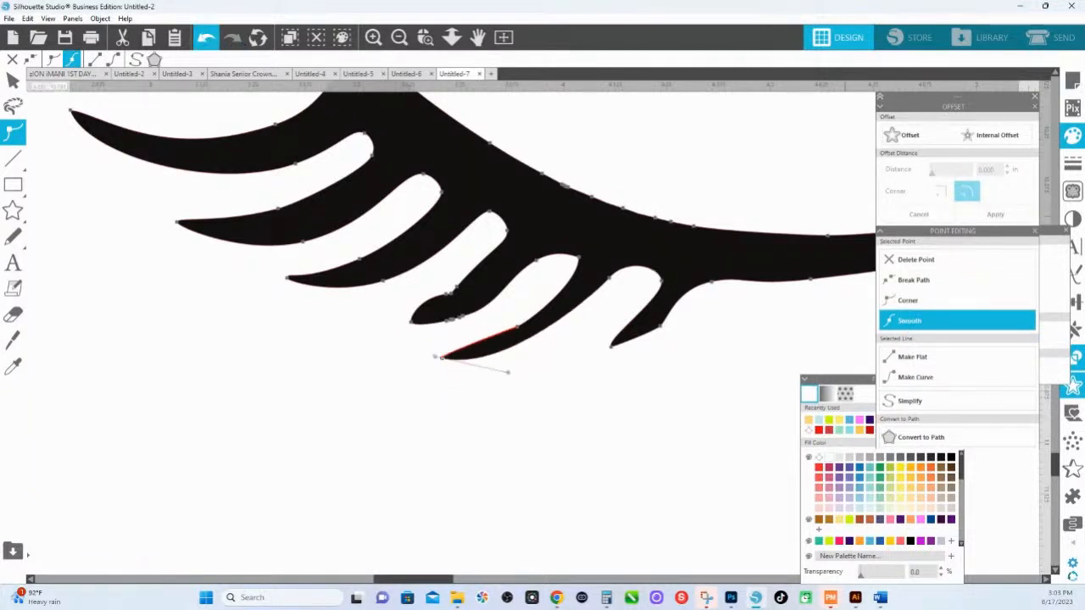
# Convert the fifth lash's tip to a corner point, then curve its upper edge inward and adjust that edge's middle point.
pyautogui.click(932, 300)
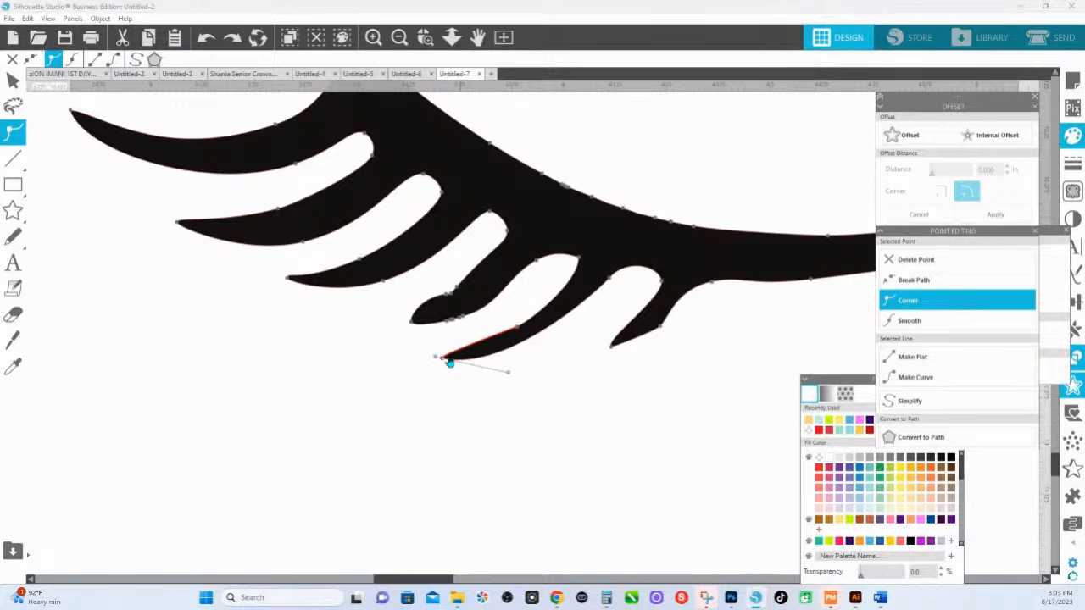
pyautogui.moveTo(436, 357); pyautogui.dragTo(484, 346)
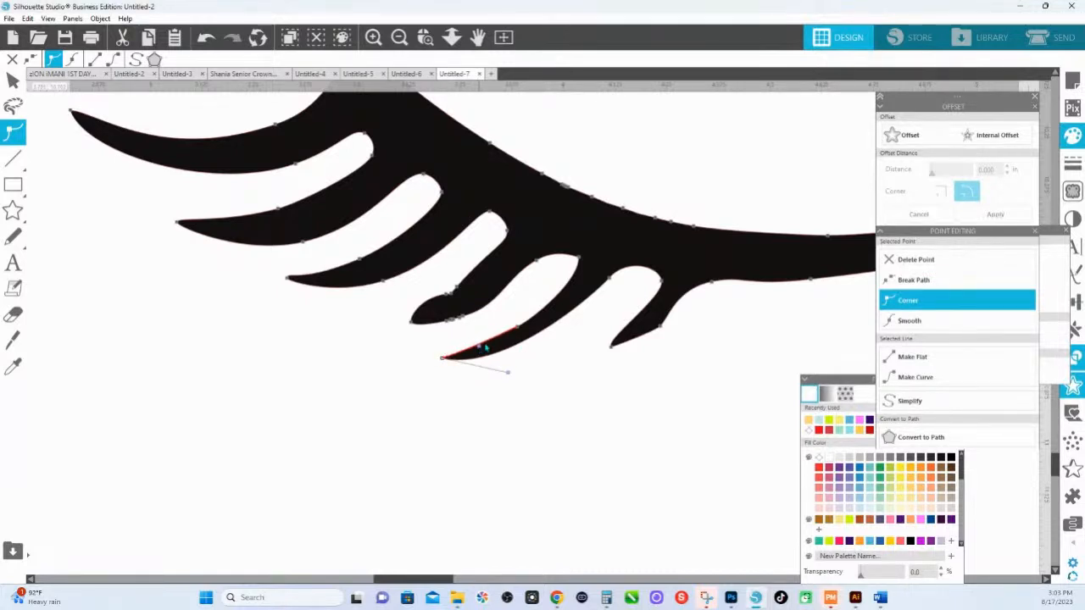
pyautogui.click(516, 331)
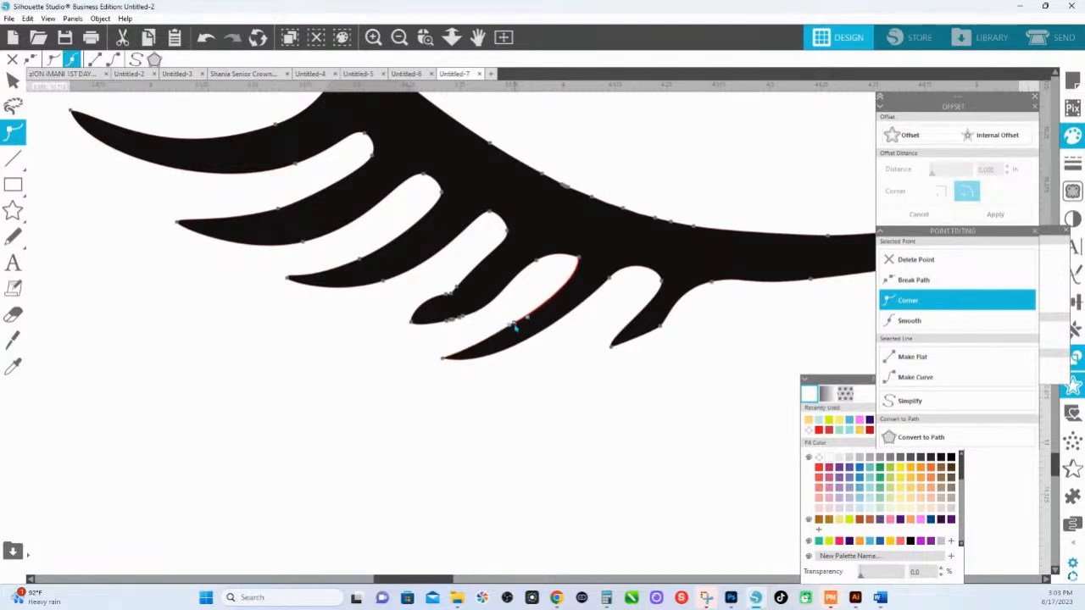
# Delete the clustered extra points around the blunt end of the fourth lash, keeping its tip point.
pyautogui.click(443, 284)
pyautogui.moveTo(442, 280); pyautogui.dragTo(479, 323)
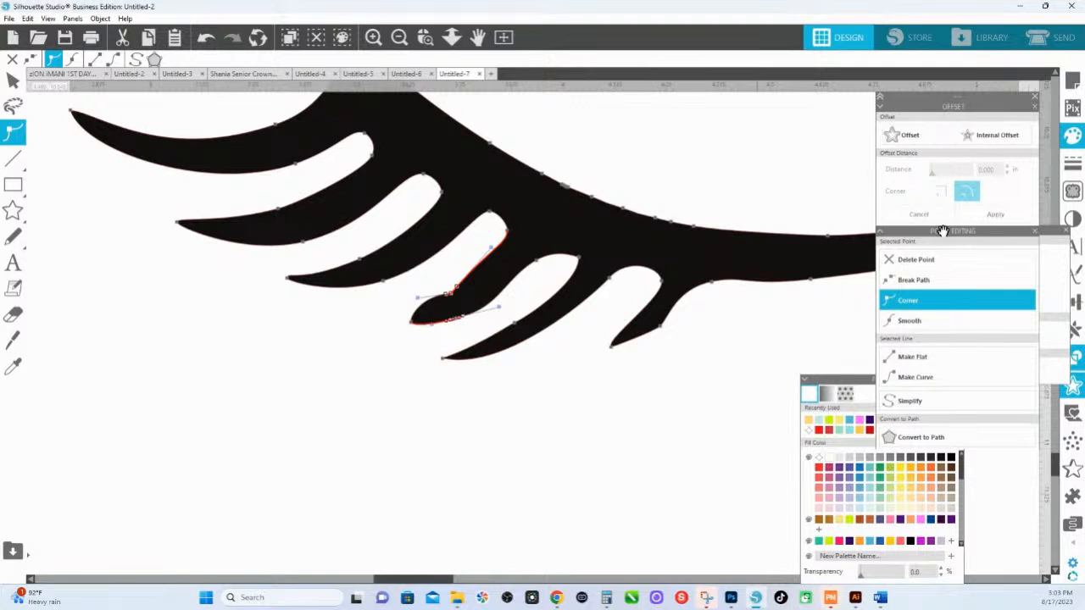
pyautogui.click(915, 259)
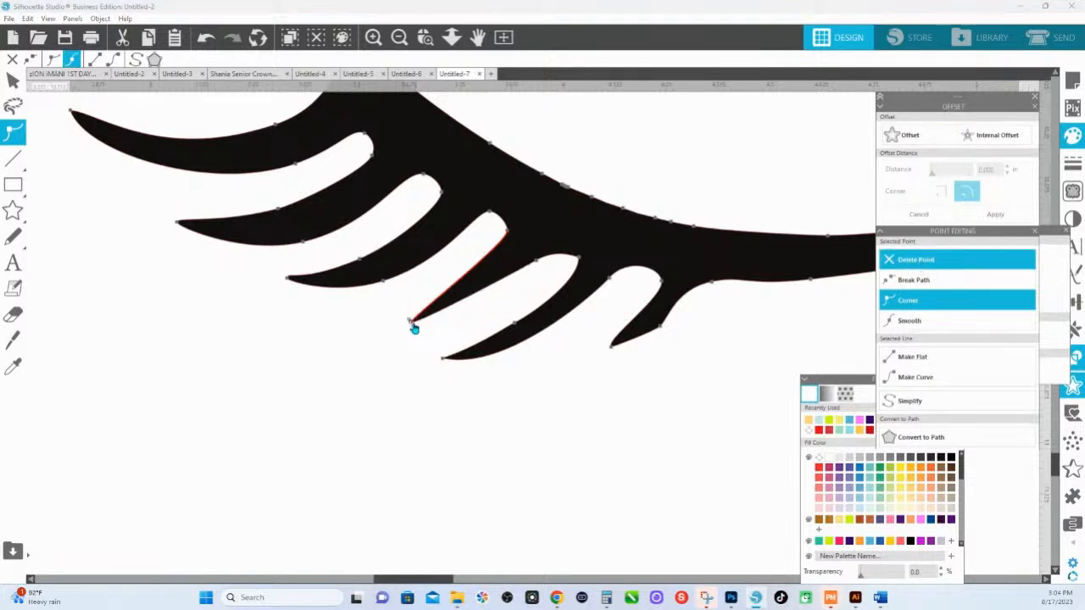
# Lengthen the fourth lash's tip, make it a corner point, and curve its edges into a tapered lash.
pyautogui.moveTo(411, 332)
pyautogui.mouseDown()
pyautogui.moveTo(376, 332)
pyautogui.moveTo(409, 349)
pyautogui.mouseUp()
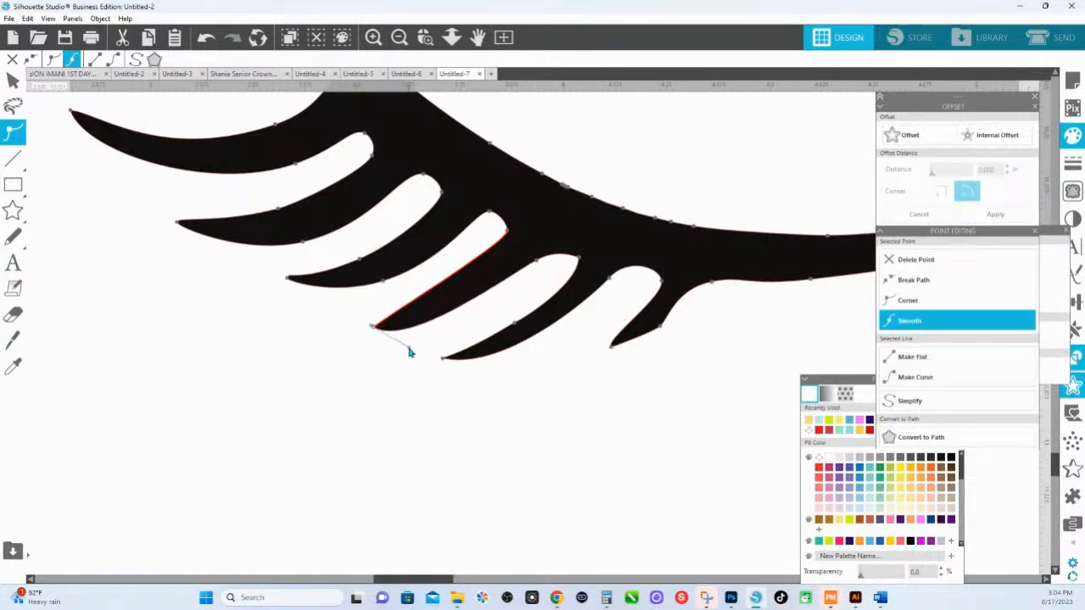
pyautogui.click(907, 307)
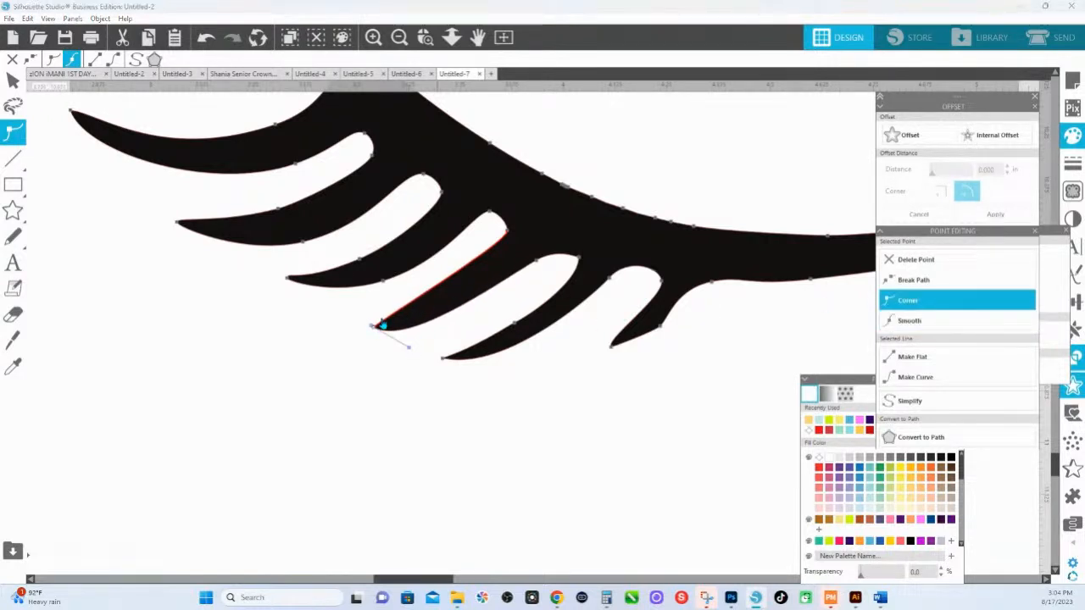
pyautogui.moveTo(373, 327); pyautogui.dragTo(433, 306)
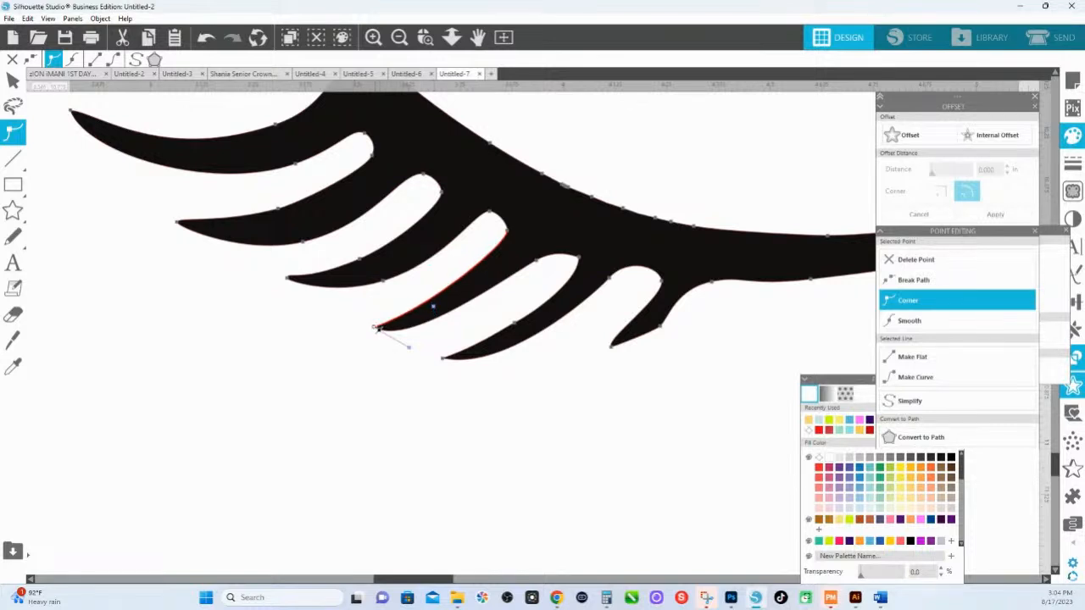
pyautogui.moveTo(374, 327); pyautogui.dragTo(419, 342)
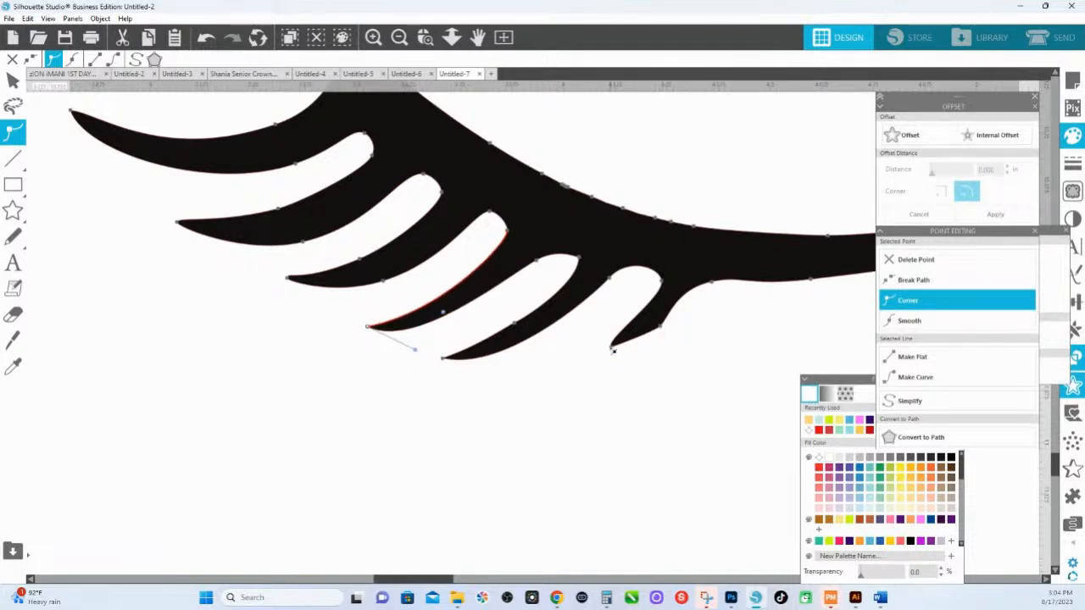
# Extend the rightmost lash's tip outward, make it a corner point, and curve its inner edge.
pyautogui.moveTo(612, 349); pyautogui.dragTo(593, 361)
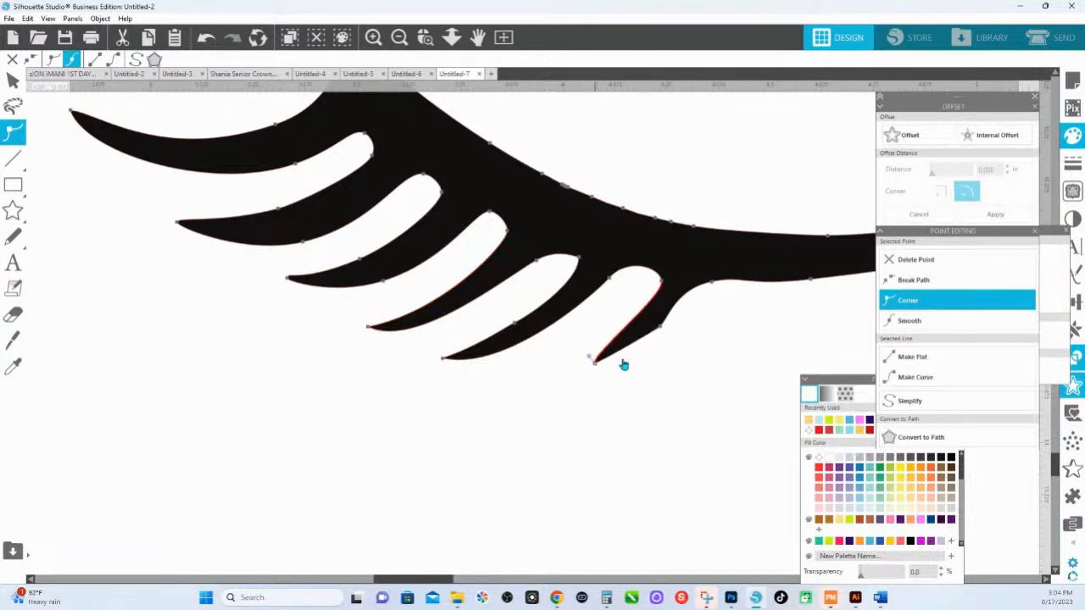
pyautogui.click(661, 330)
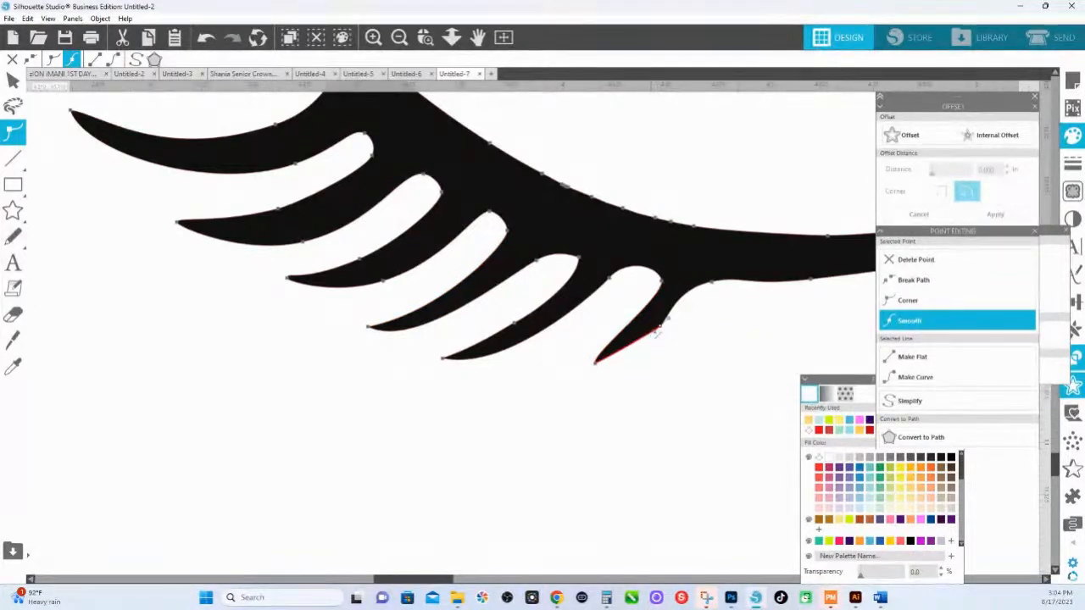
pyautogui.moveTo(659, 339); pyautogui.dragTo(589, 368)
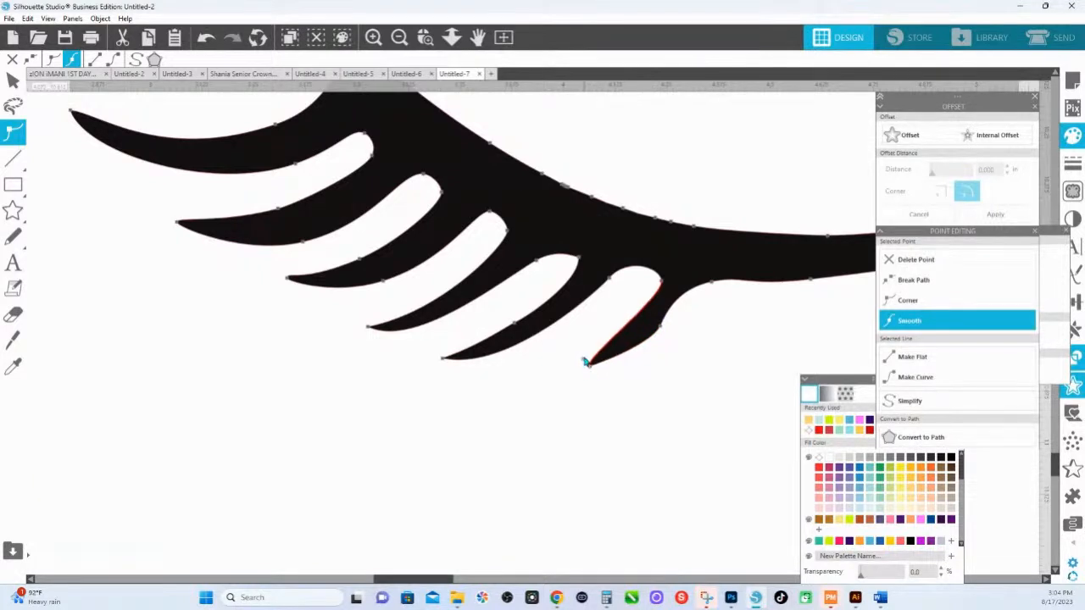
pyautogui.click(909, 299)
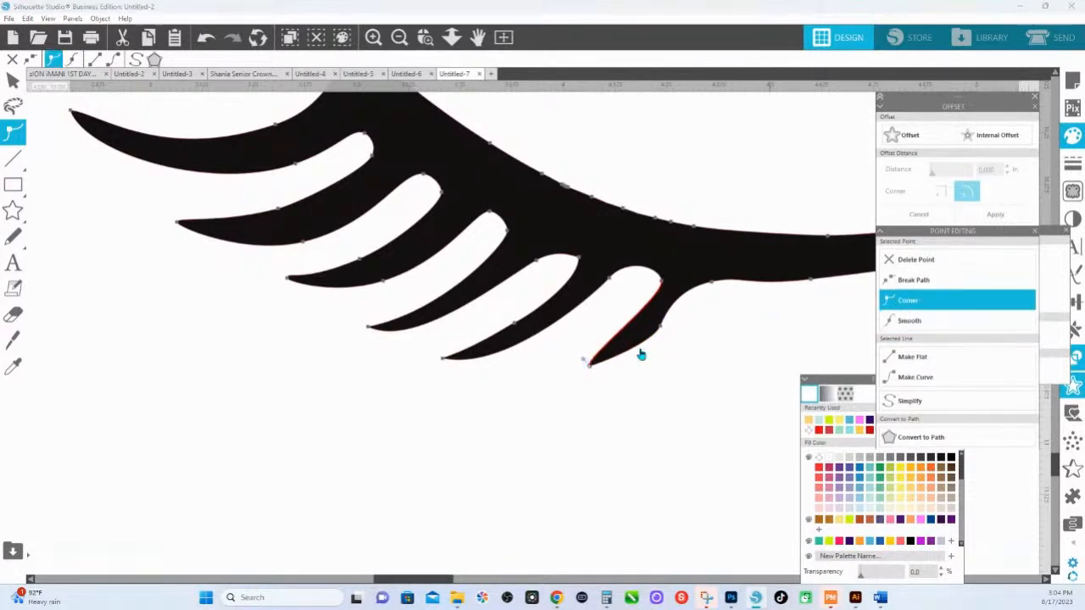
pyautogui.moveTo(584, 360); pyautogui.dragTo(629, 339)
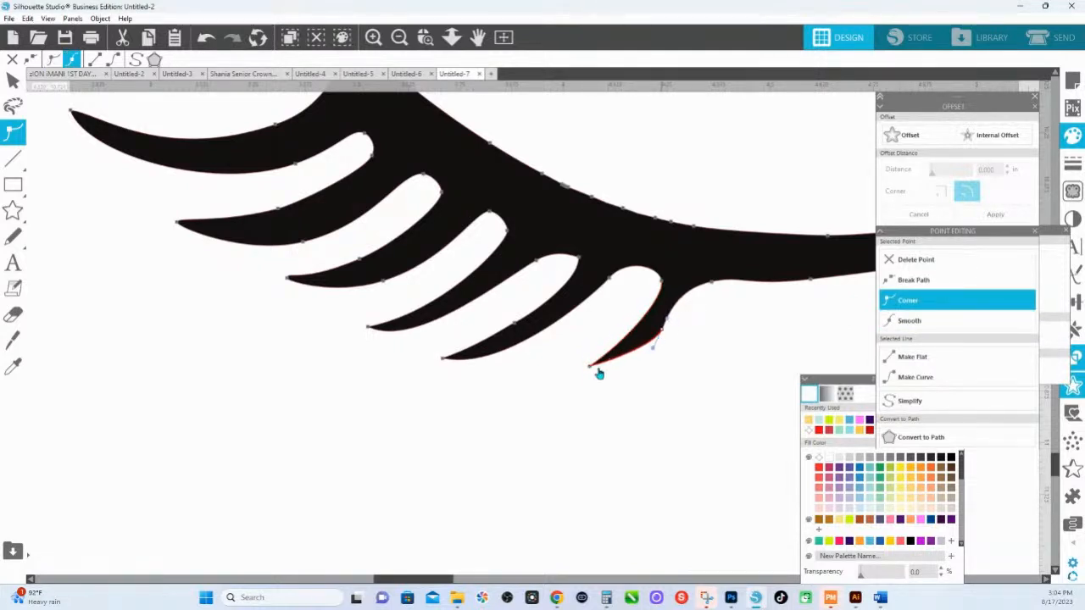
# Round the rightmost lash's outer edge by adjusting its tip curve, its outer edge point and the point joining it to the lash line.
pyautogui.click(590, 368)
pyautogui.click(629, 350)
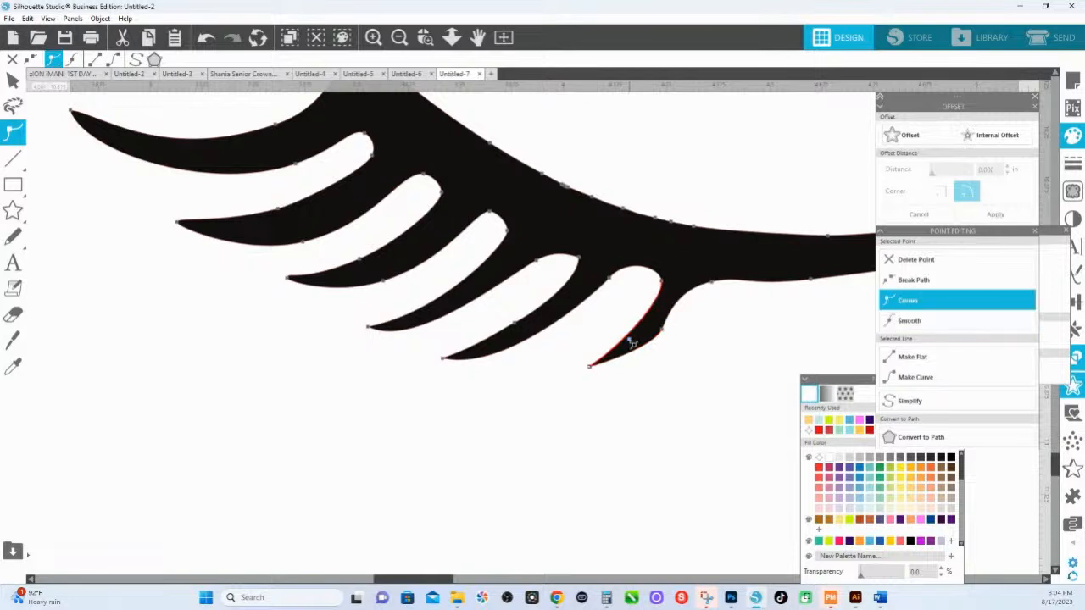
pyautogui.moveTo(629, 348); pyautogui.dragTo(625, 370)
pyautogui.moveTo(663, 330); pyautogui.dragTo(665, 333)
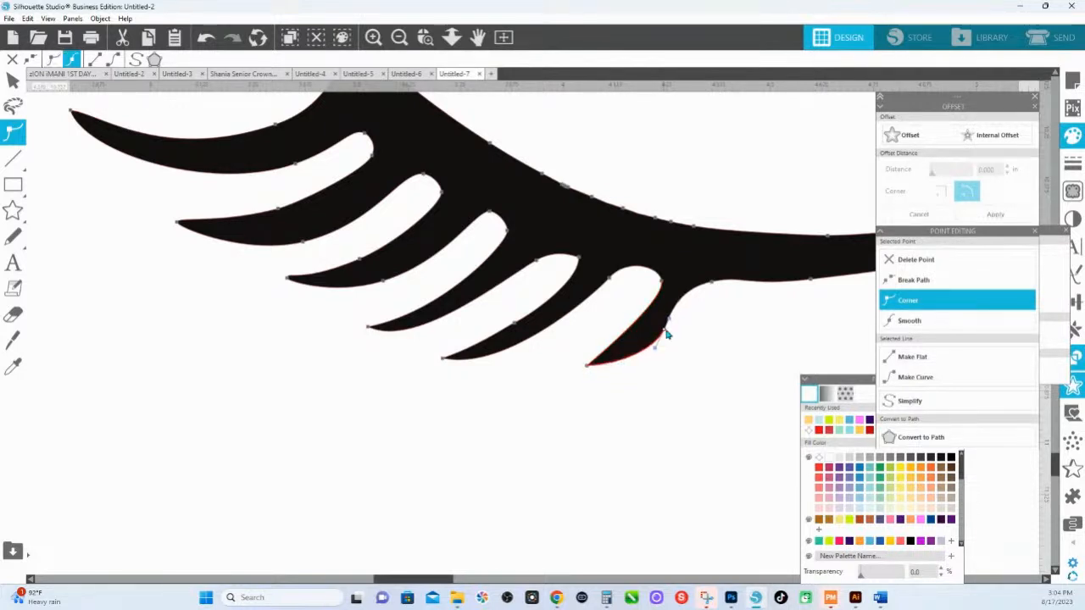
pyautogui.moveTo(710, 285); pyautogui.dragTo(687, 299)
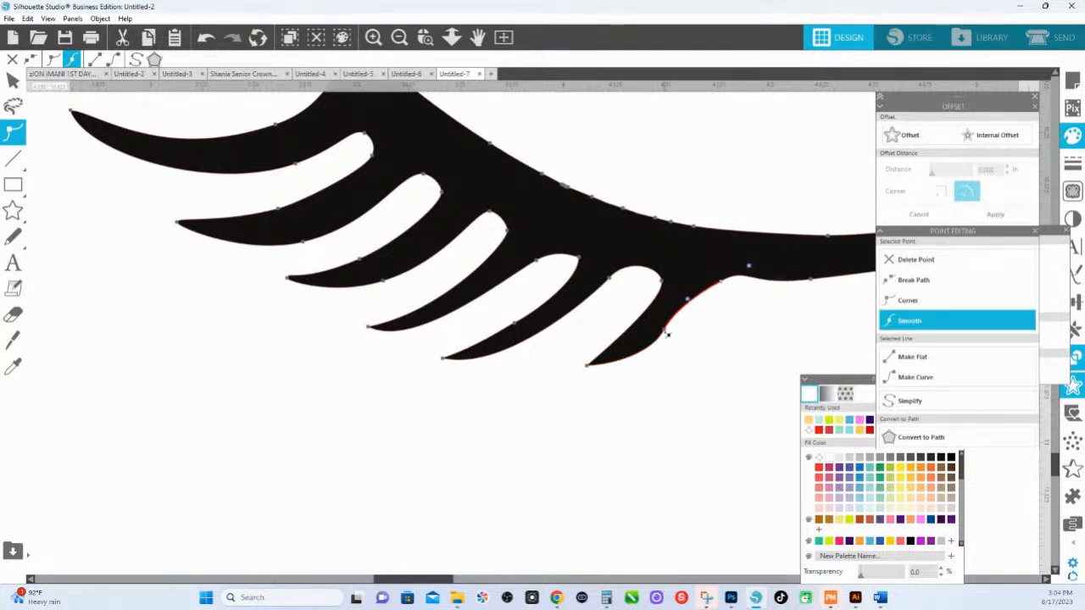
pyautogui.click(666, 333)
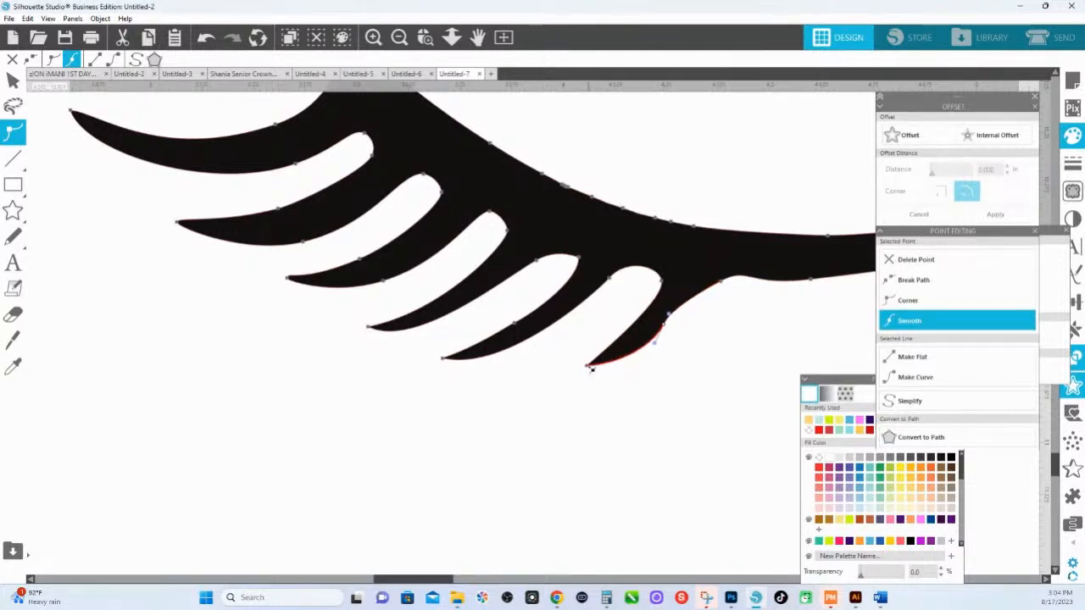
# Lengthen the rightmost lash's tip further and smooth the curves of its edges.
pyautogui.moveTo(585, 373); pyautogui.dragTo(561, 374)
pyautogui.click(598, 349)
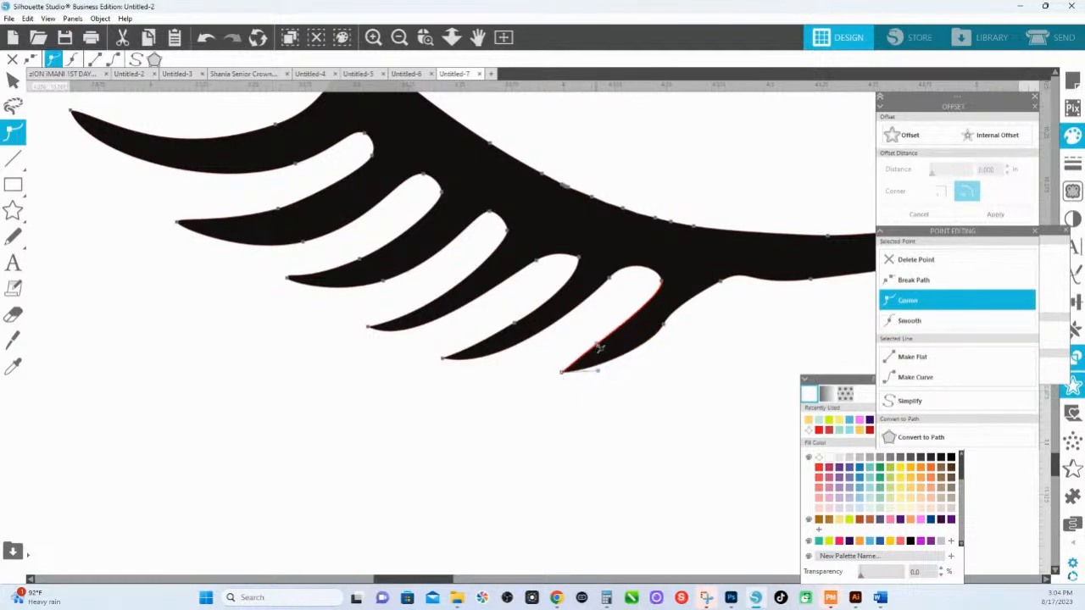
pyautogui.click(667, 330)
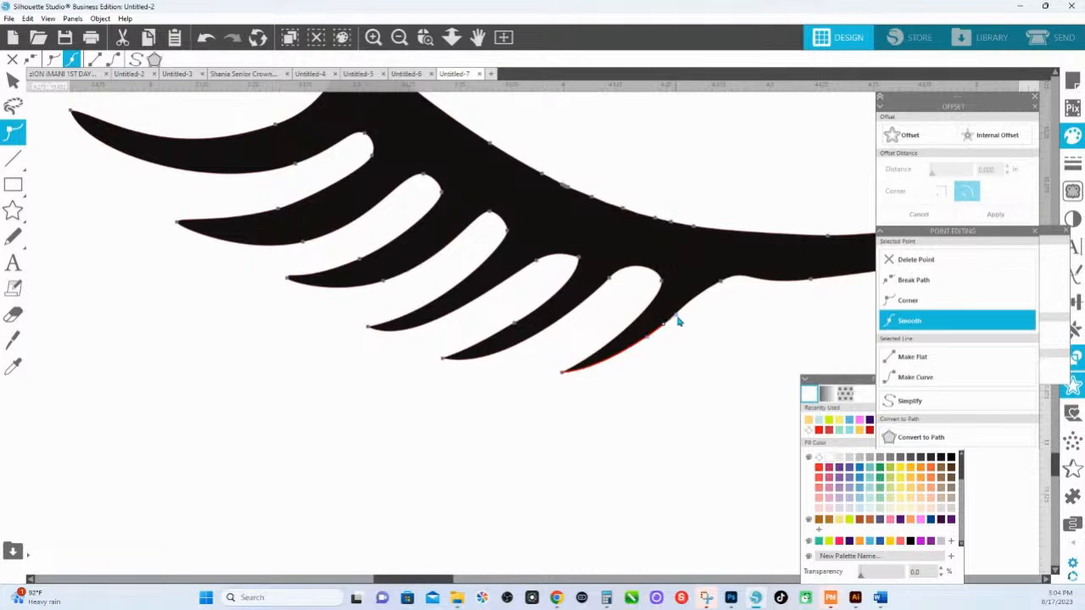
# Delete the extra point on the lash line's lower edge, just right of the rightmost lash.
pyautogui.click(452, 37)
pyautogui.moveTo(512, 288); pyautogui.dragTo(489, 190)
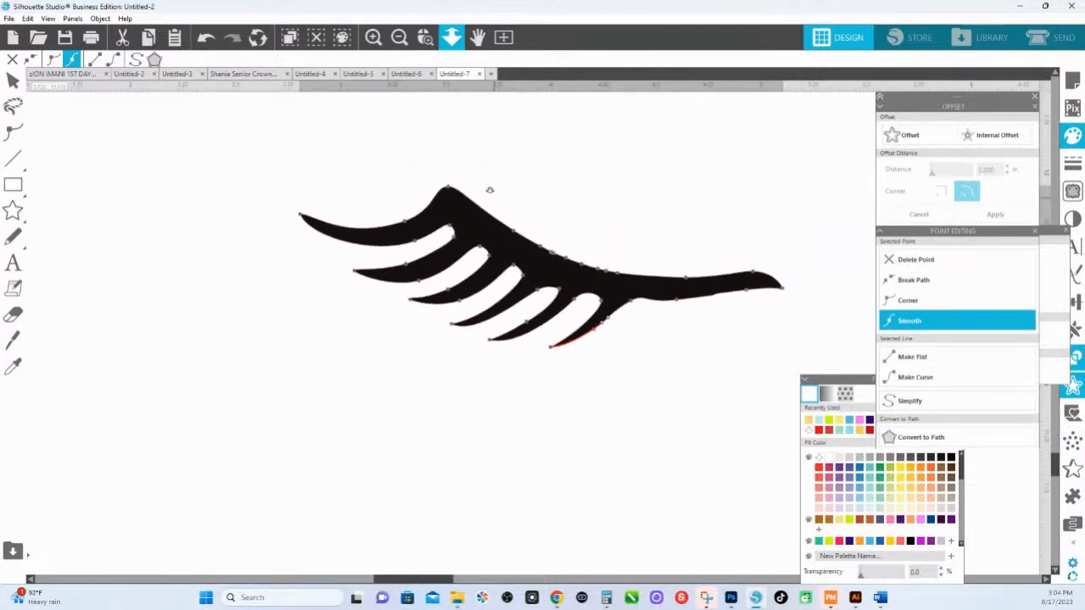
pyautogui.doubleClick(670, 307)
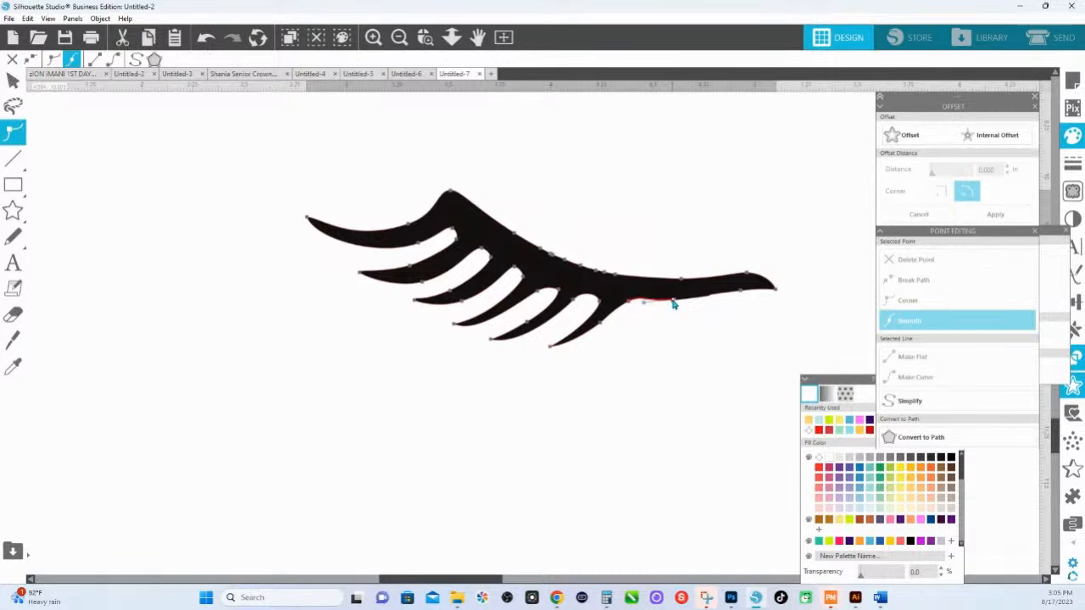
pyautogui.click(917, 138)
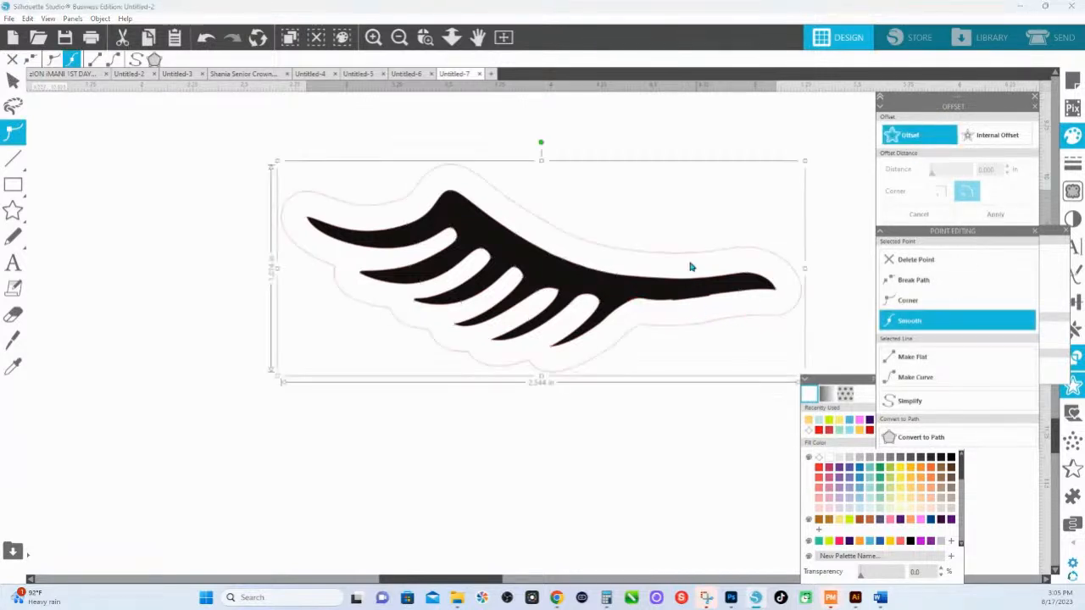
pyautogui.click(826, 314)
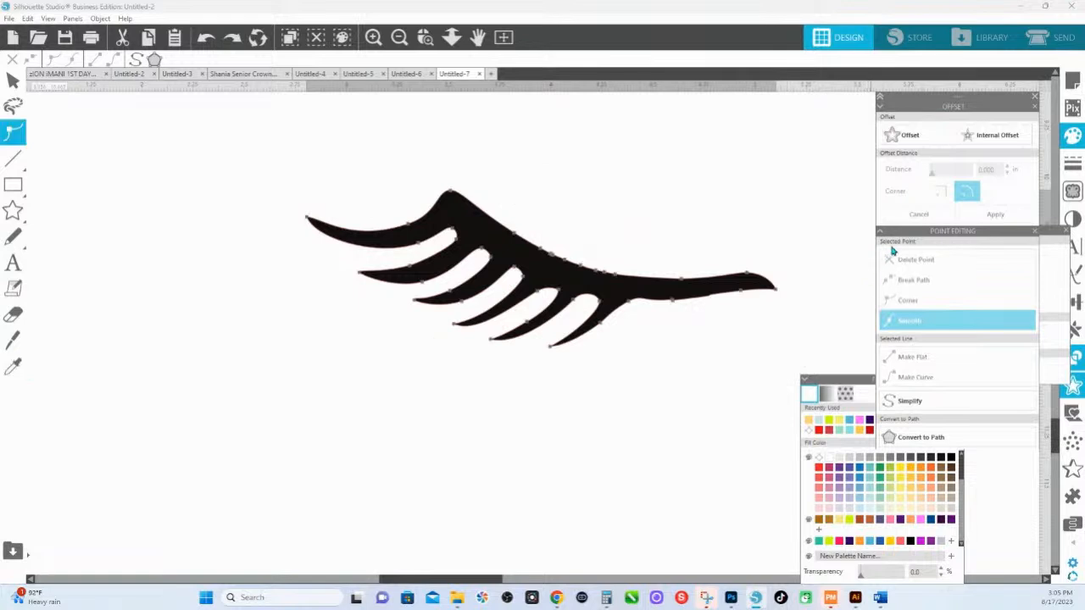
pyautogui.click(670, 300)
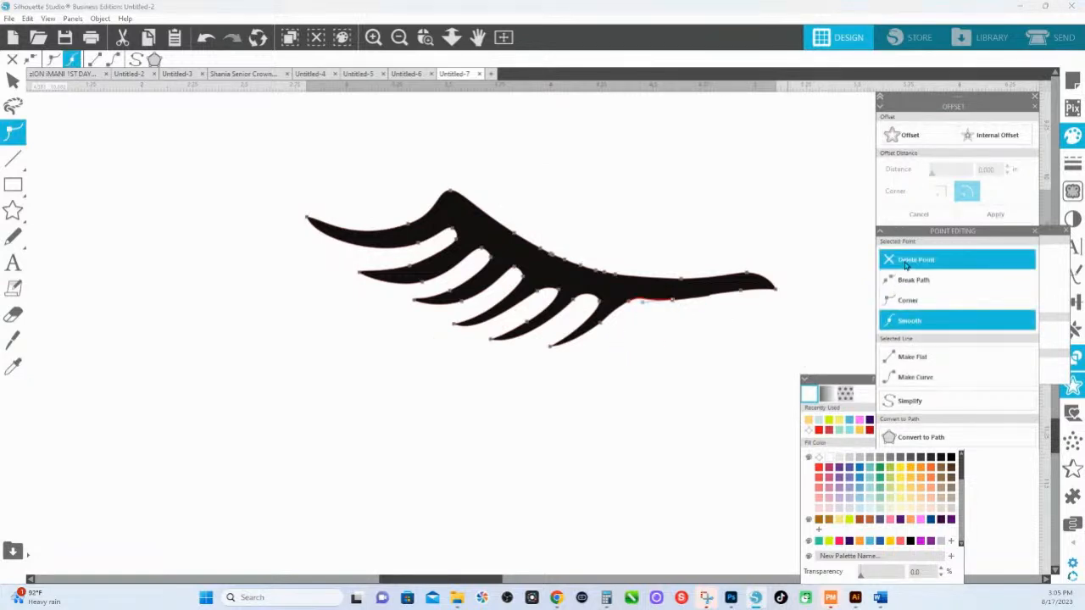
pyautogui.click(622, 309)
pyautogui.click(675, 302)
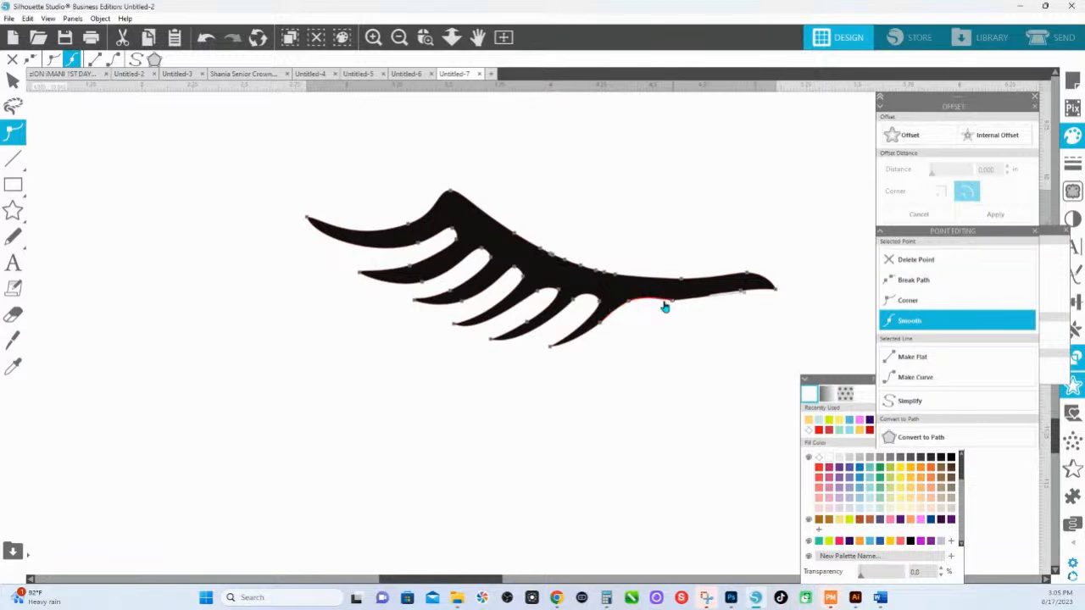
pyautogui.click(905, 265)
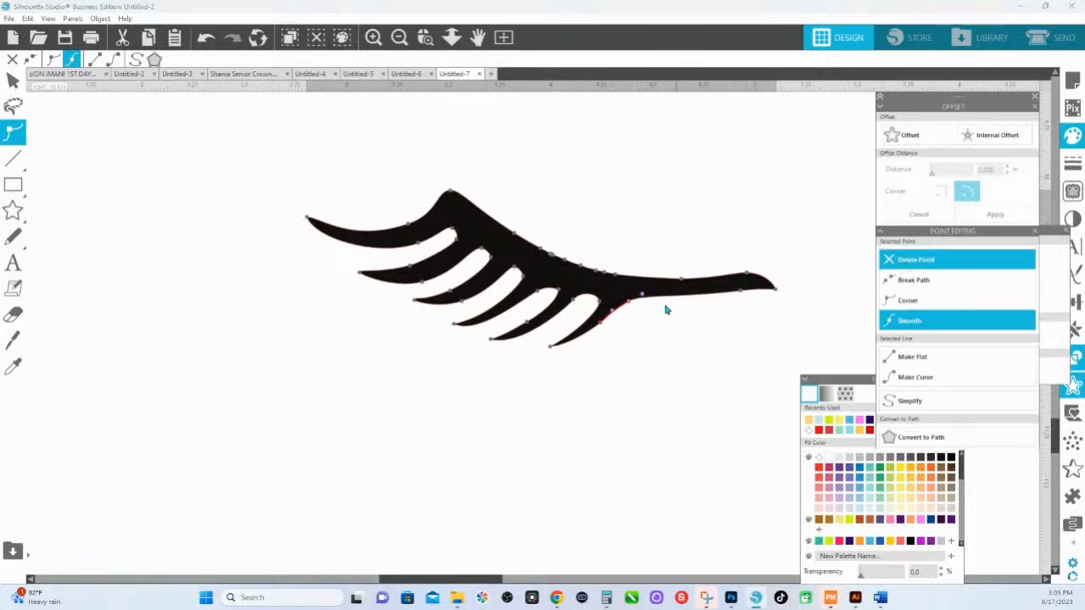
# Make the joint between the rightmost lash and the lash line a corner point, and reshape the curves and lash edge point beside it.
pyautogui.moveTo(643, 294); pyautogui.dragTo(675, 301)
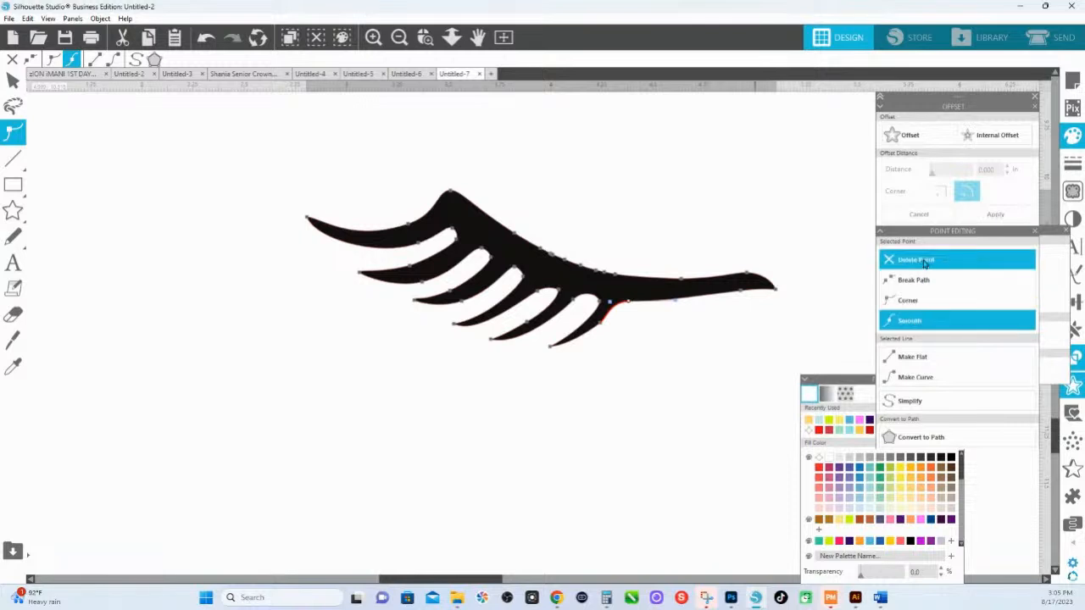
pyautogui.click(911, 301)
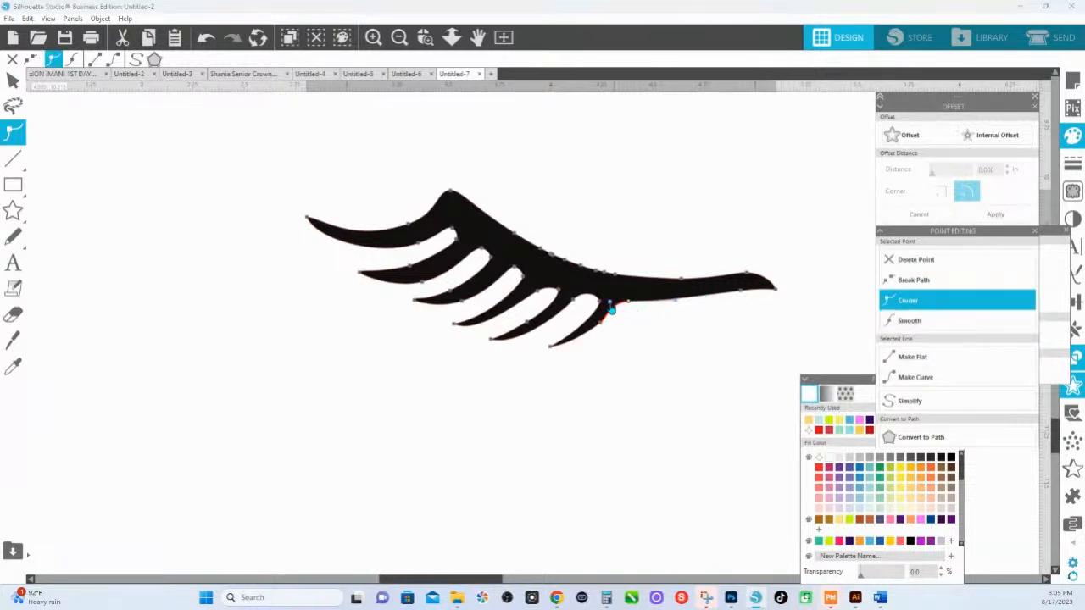
pyautogui.moveTo(612, 304); pyautogui.dragTo(618, 310)
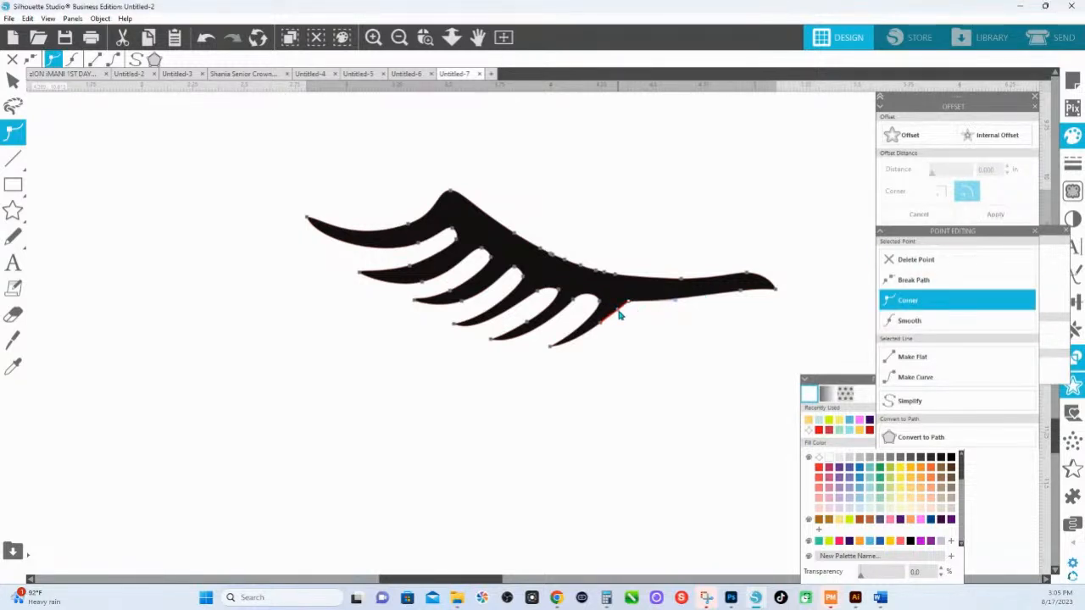
pyautogui.click(604, 333)
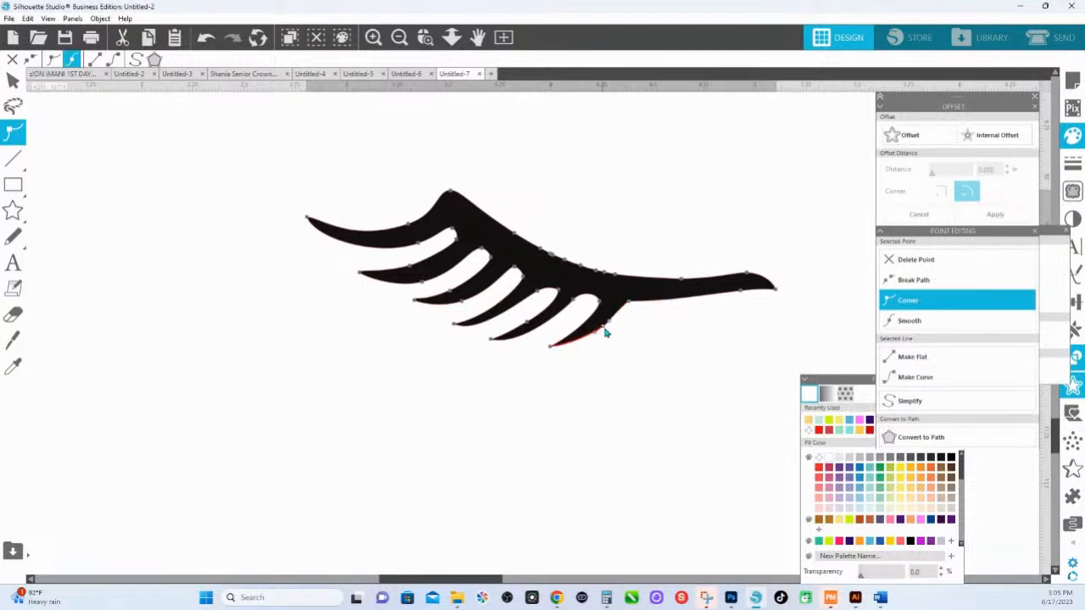
# Refine the rightmost lash's tip and edge curves, and adjust the edge point where the neighbouring lash meets the gap between them.
pyautogui.click(552, 350)
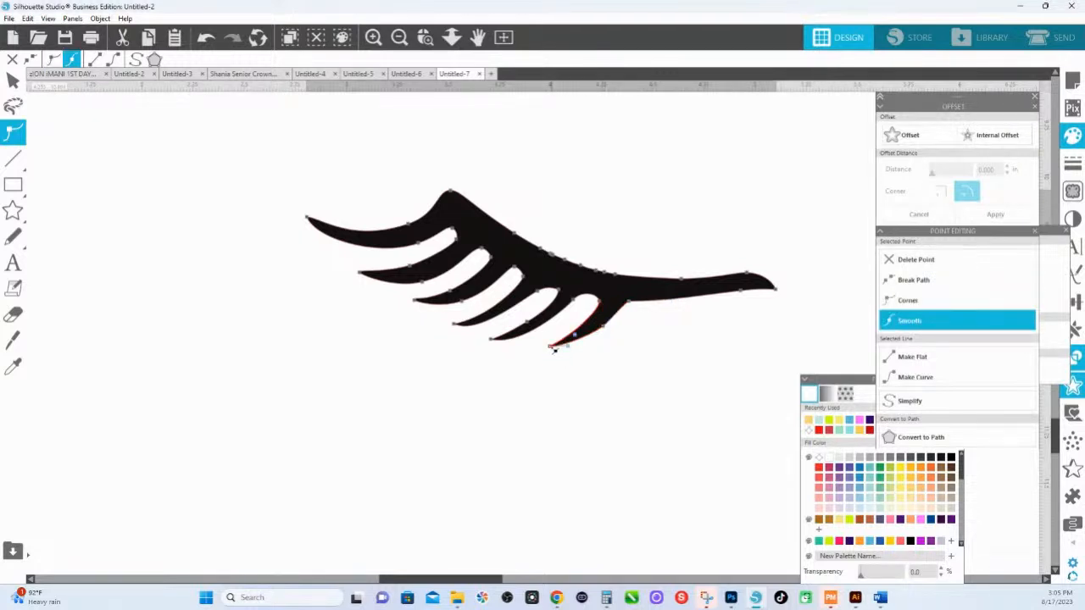
pyautogui.click(572, 339)
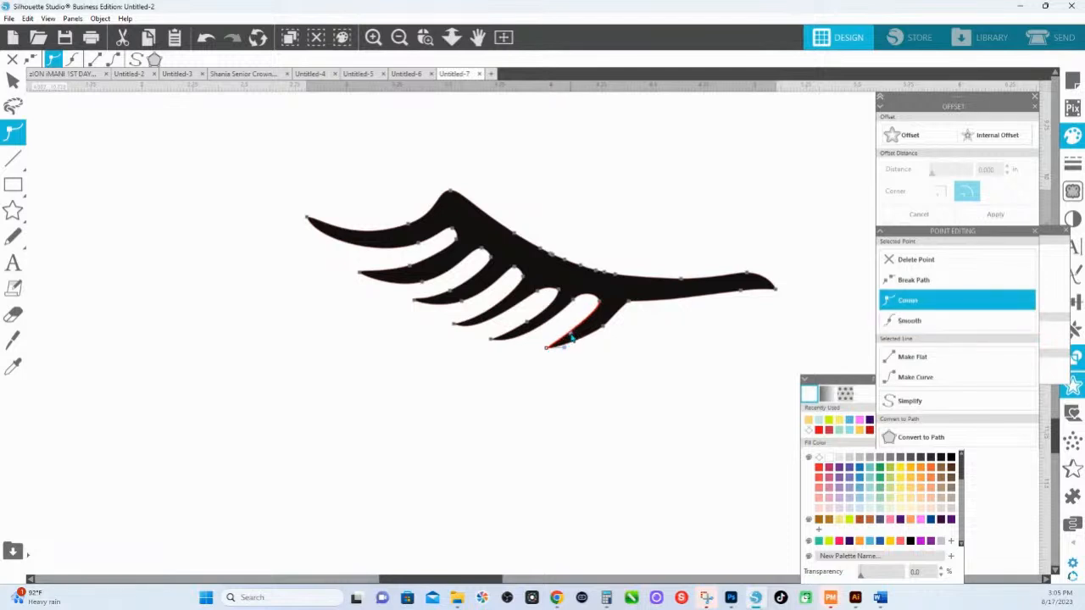
pyautogui.moveTo(573, 338); pyautogui.dragTo(577, 339)
pyautogui.scroll(1, 603, 334)
pyautogui.click(602, 330)
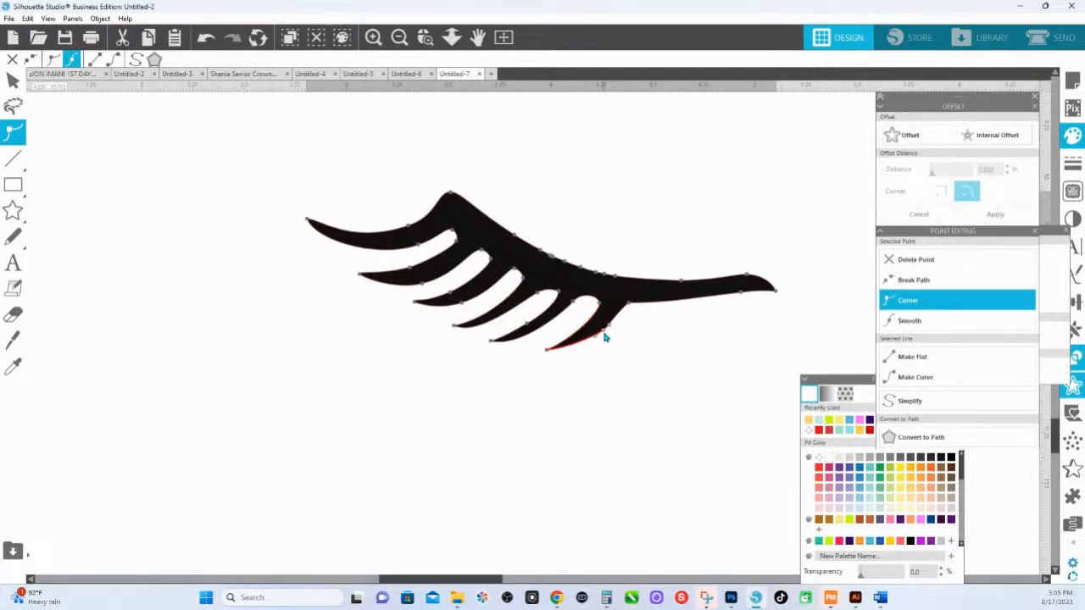
pyautogui.click(547, 350)
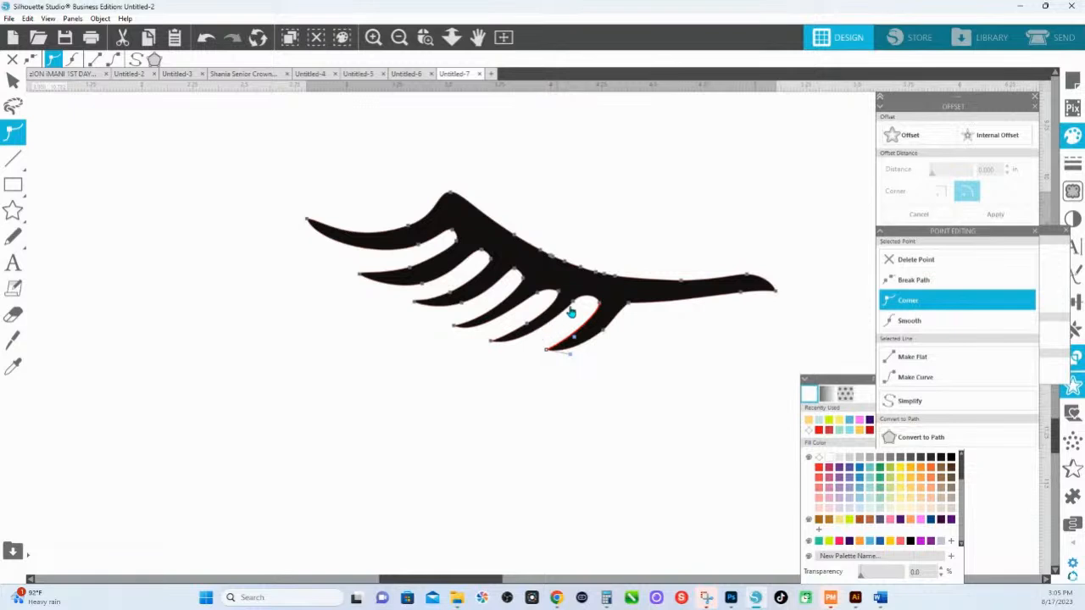
pyautogui.click(563, 317)
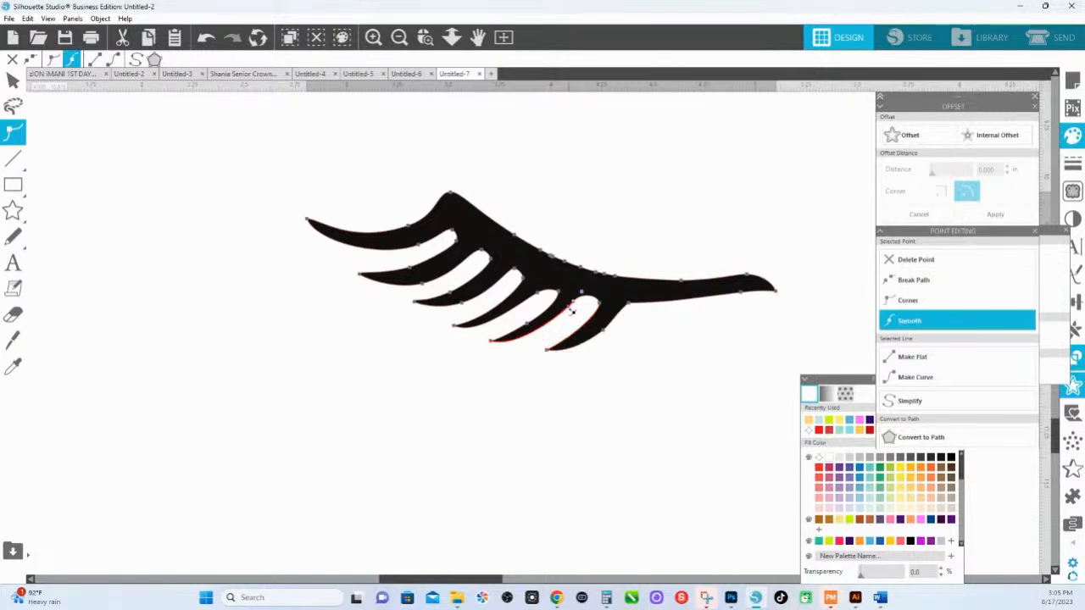
pyautogui.click(576, 206)
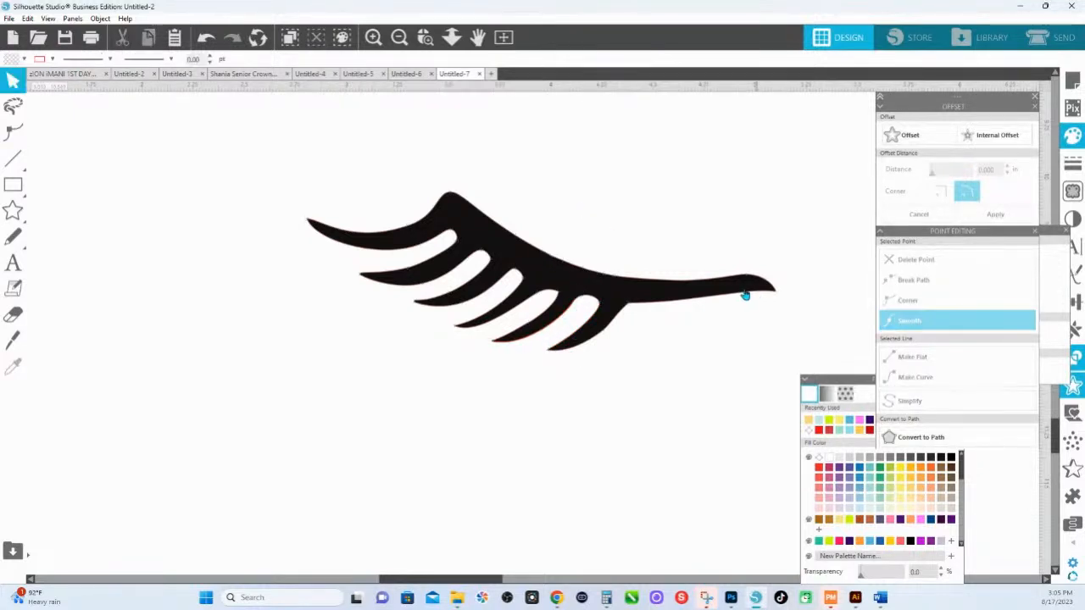
# Mirror a copy of the finished left-eye lash to the right and place it just below the old right-eye lash.
pyautogui.click(452, 37)
pyautogui.moveTo(501, 329); pyautogui.dragTo(442, 105)
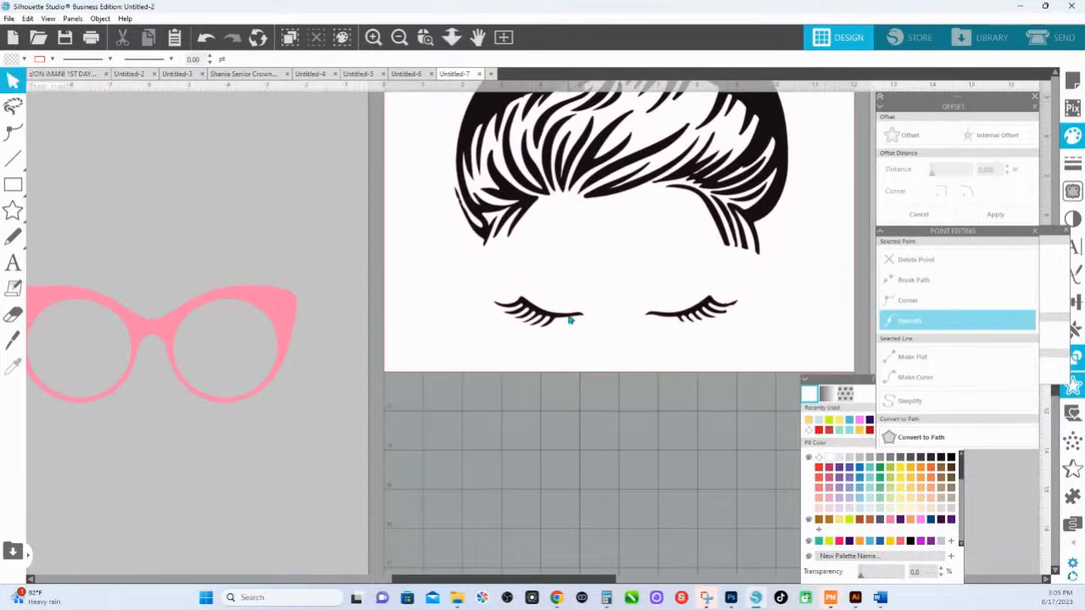
pyautogui.click(569, 319)
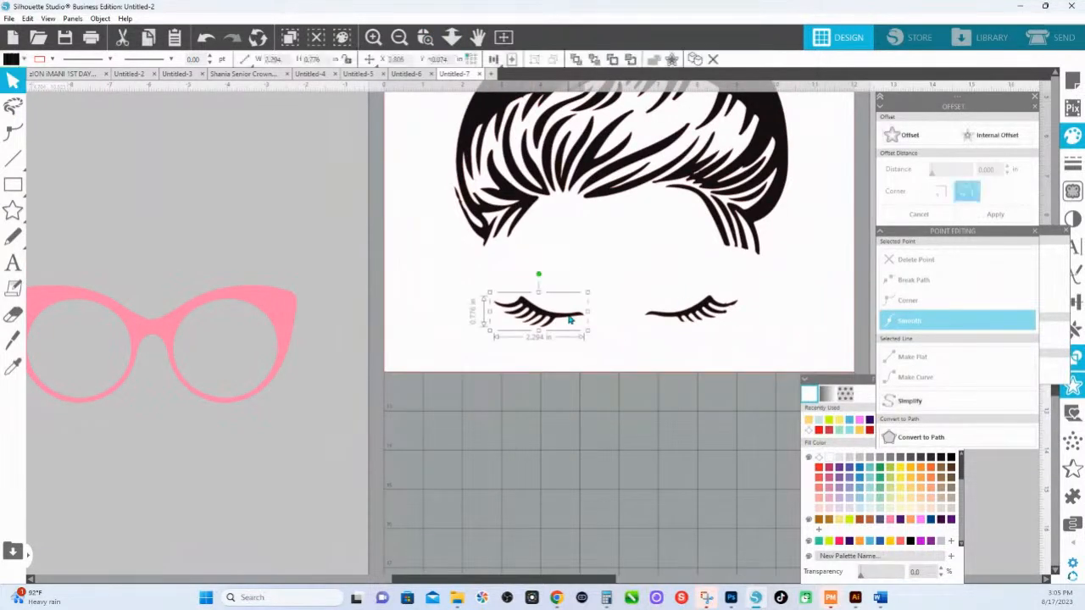
pyautogui.click(1075, 330)
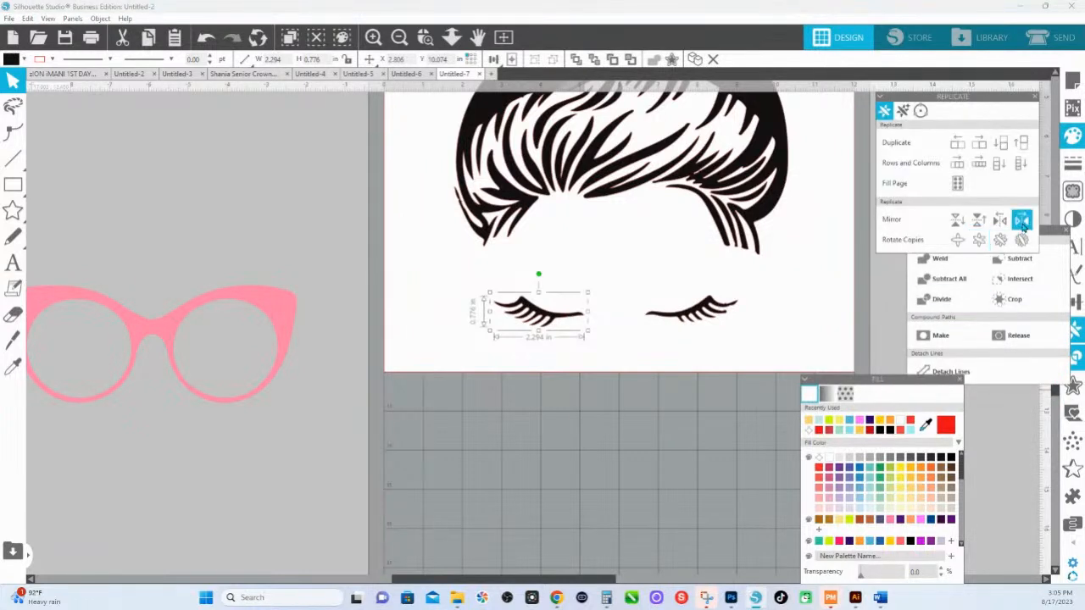
pyautogui.moveTo(538, 325); pyautogui.dragTo(712, 341)
# Fill the old right-eye lash with yellow-orange to tell it apart from the mirrored copy.
pyautogui.click(425, 37)
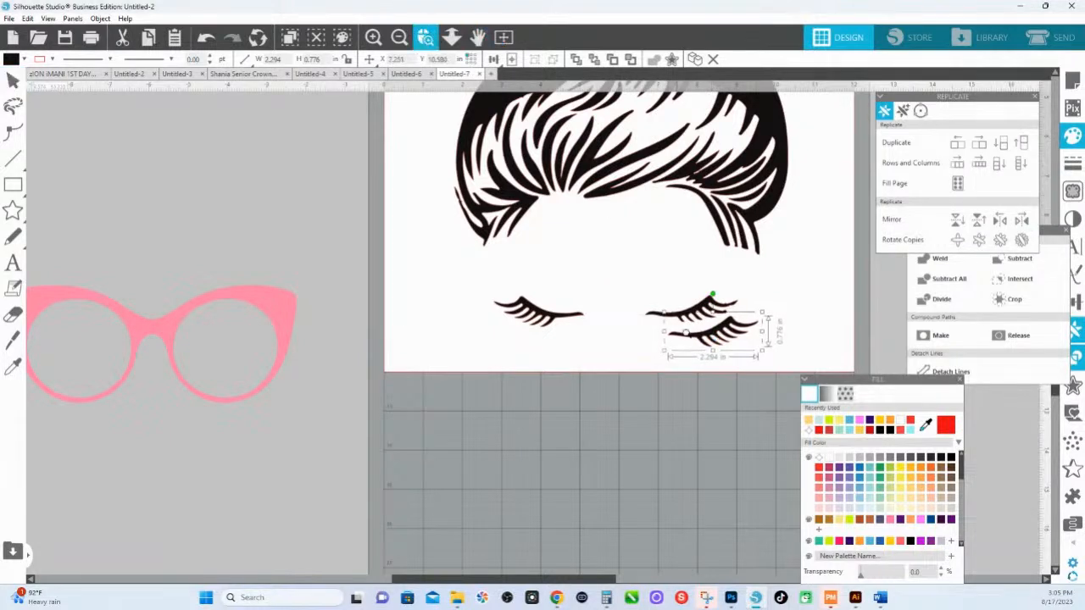
pyautogui.moveTo(635, 282); pyautogui.dragTo(787, 370)
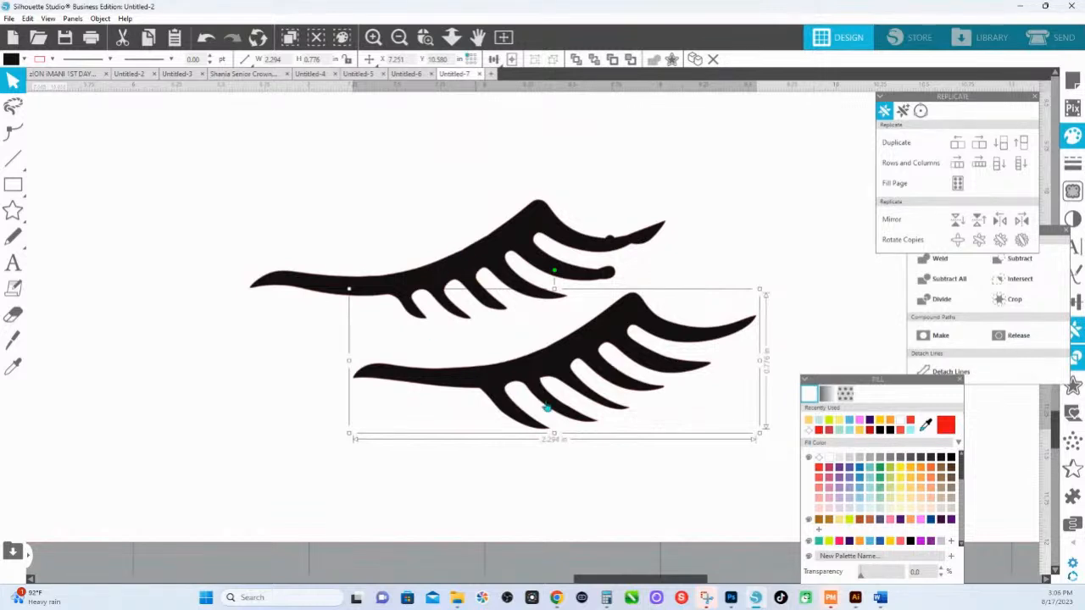
pyautogui.click(561, 270)
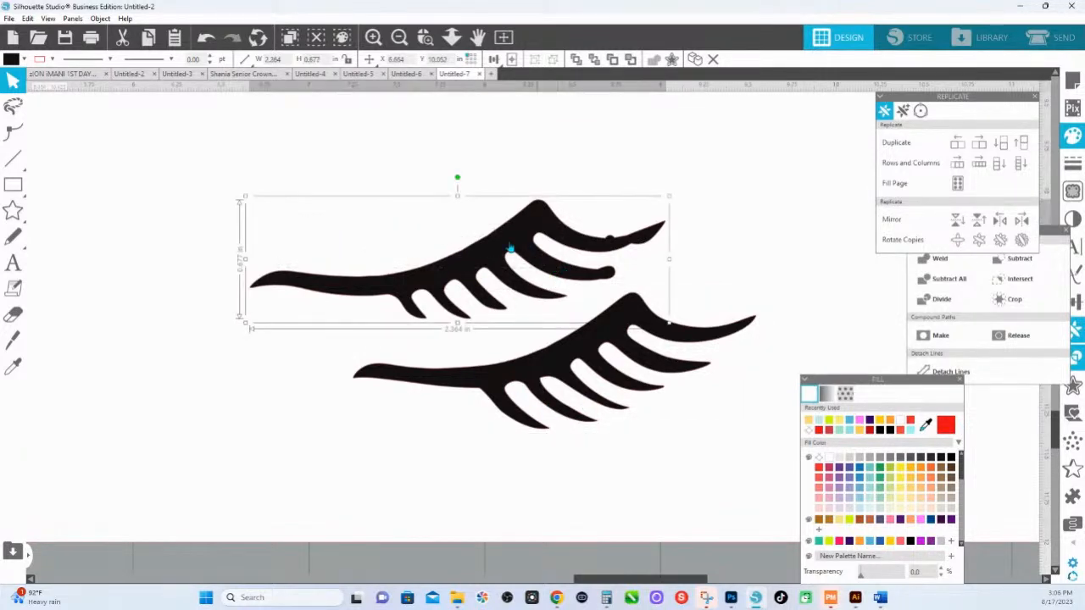
pyautogui.click(912, 478)
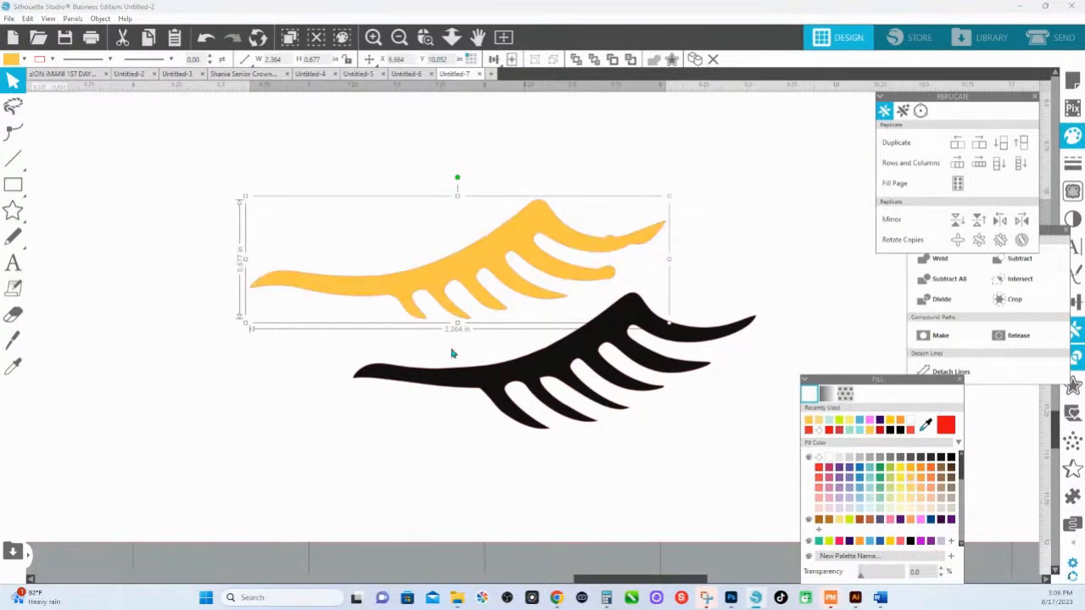
# Align the mirrored black lash with the yellow-orange lash along their left and top edges.
pyautogui.moveTo(430, 180); pyautogui.dragTo(519, 415)
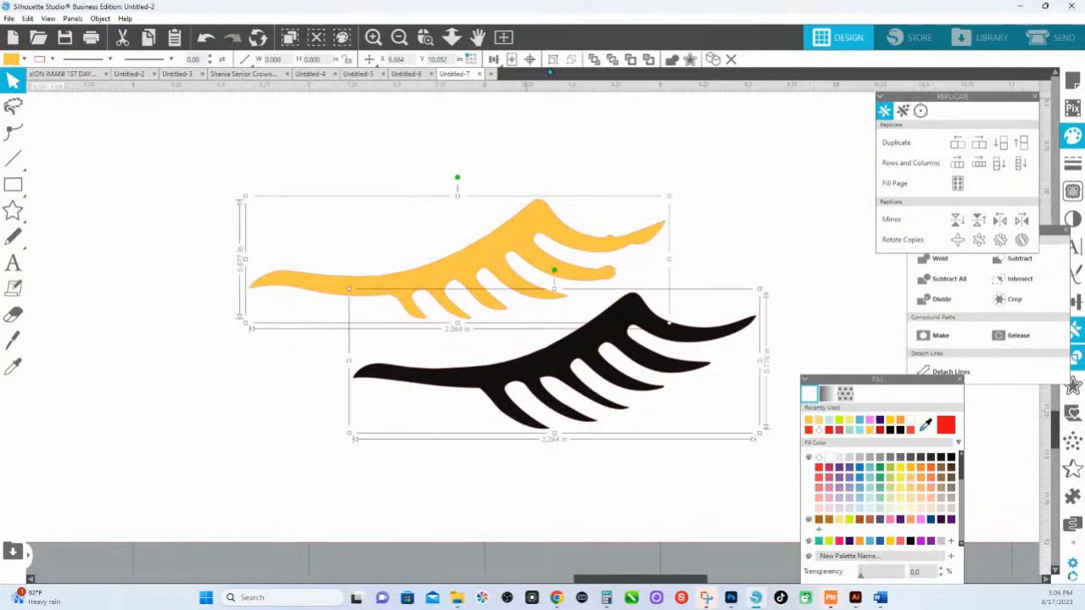
pyautogui.click(494, 60)
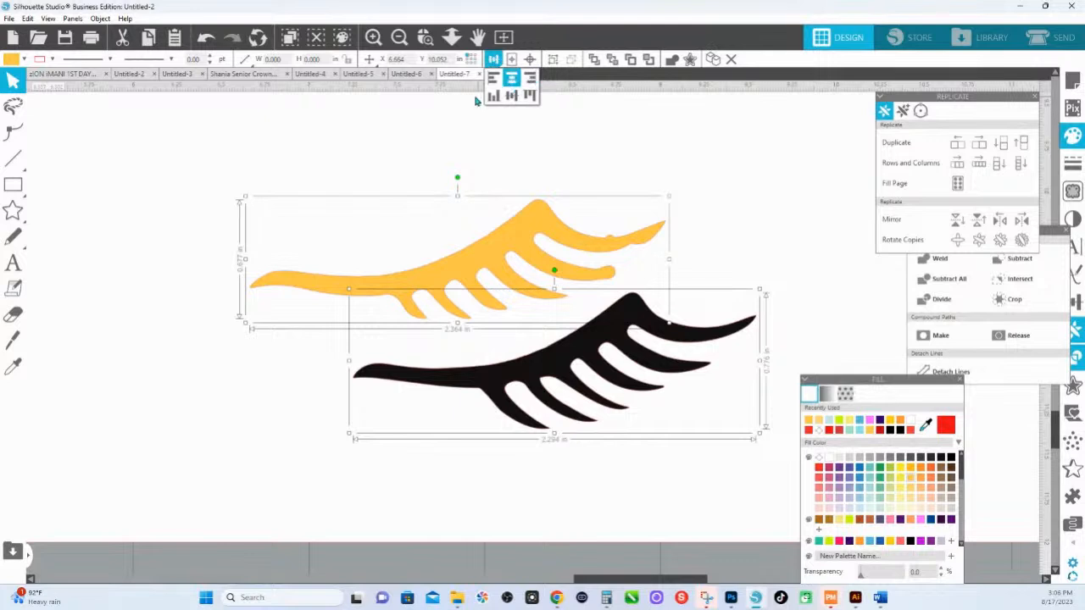
pyautogui.click(492, 78)
pyautogui.click(529, 96)
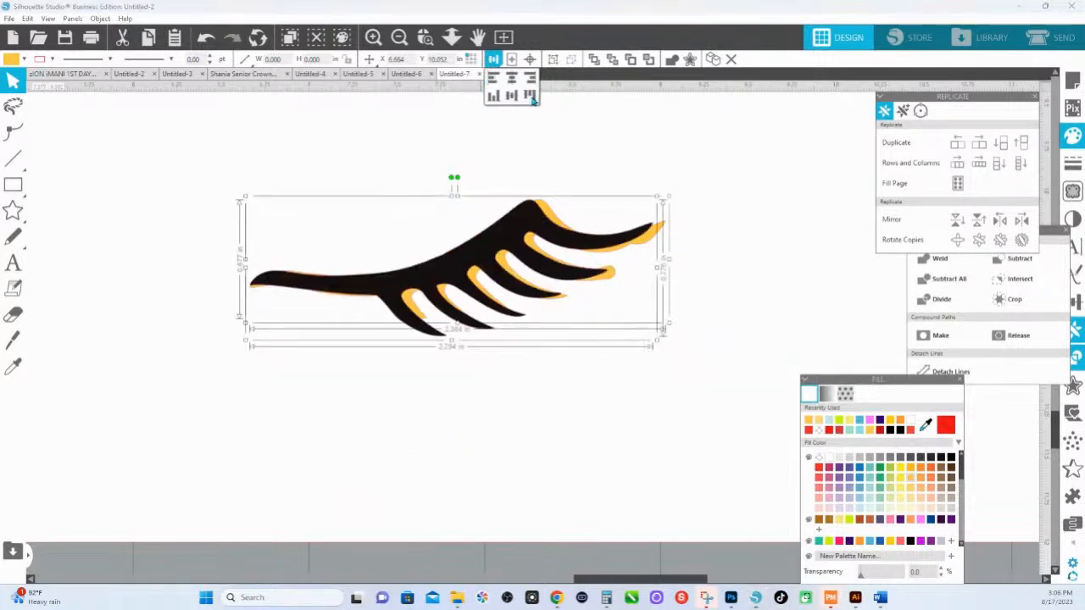
pyautogui.click(626, 169)
pyautogui.click(654, 231)
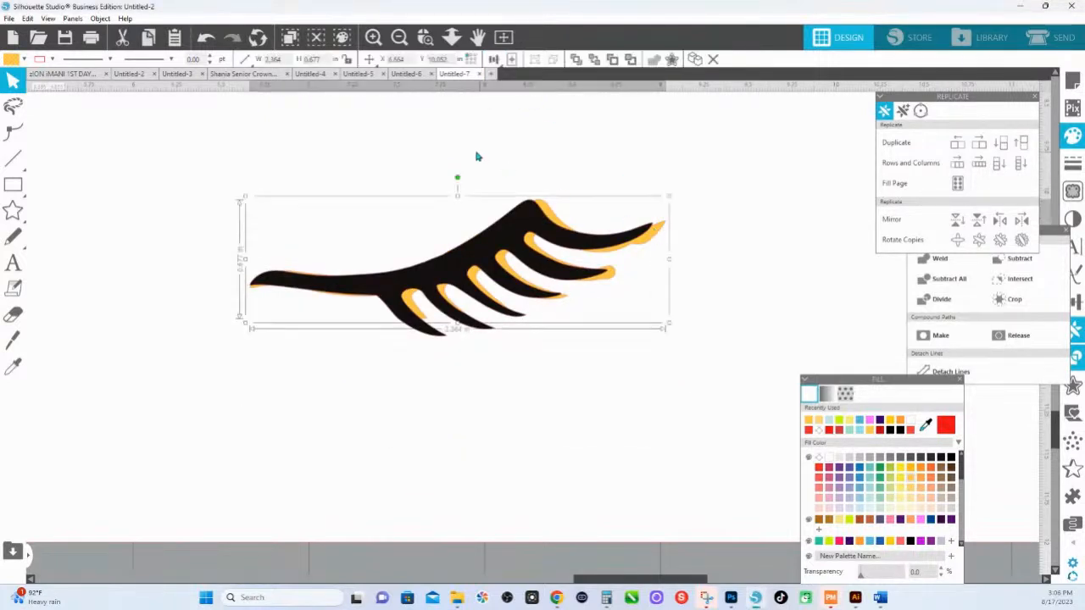
# Align the two overlapping lashes along their right edges and delete the old yellow-orange lash.
pyautogui.moveTo(476, 152); pyautogui.dragTo(625, 240)
pyautogui.click(493, 58)
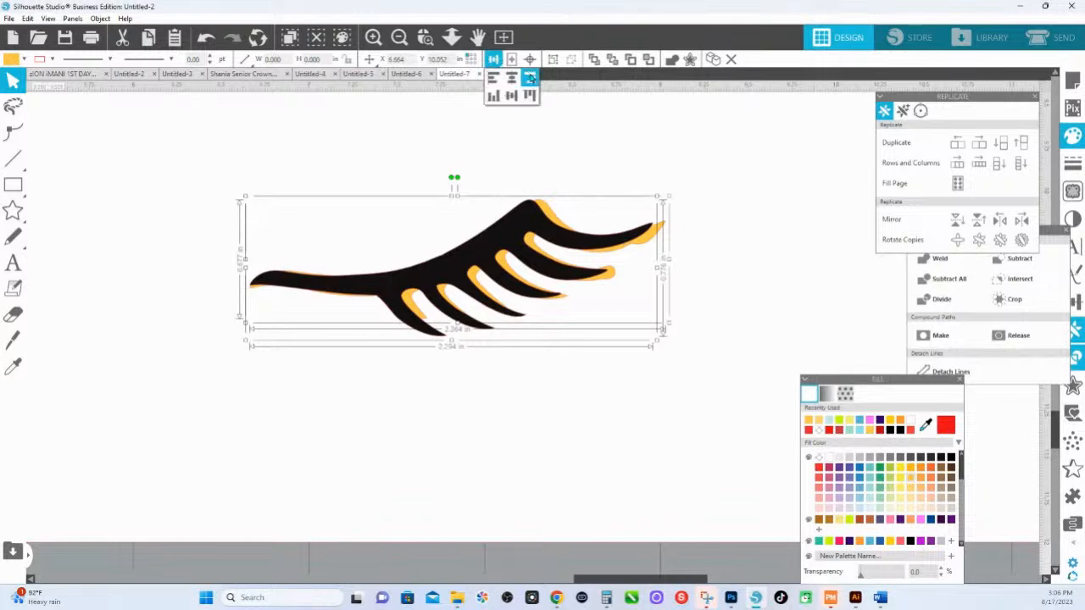
pyautogui.click(529, 77)
pyautogui.click(667, 254)
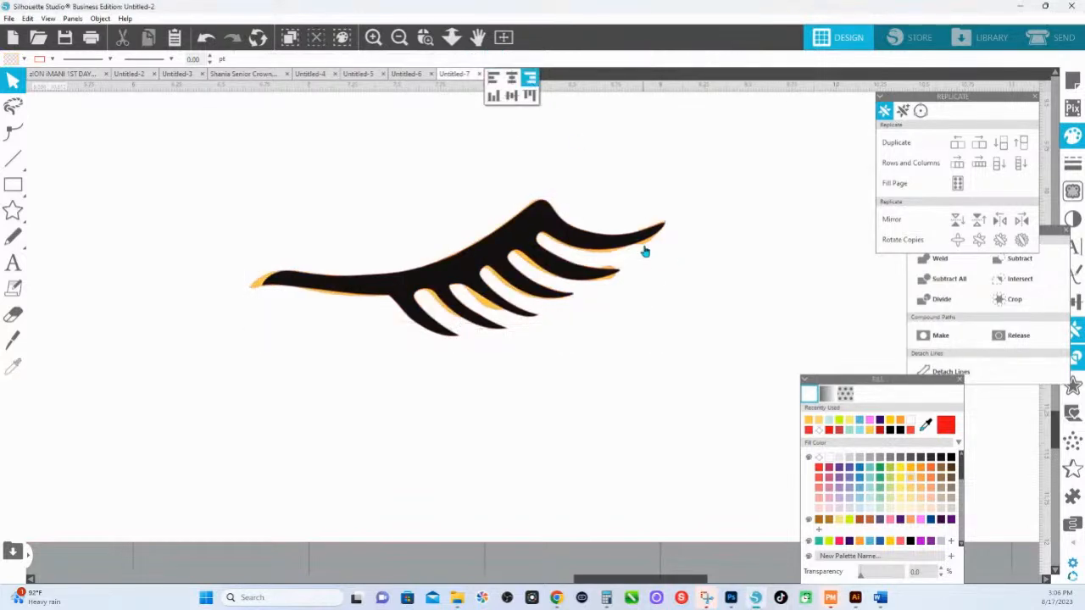
pyautogui.click(644, 251)
pyautogui.press('Delete')
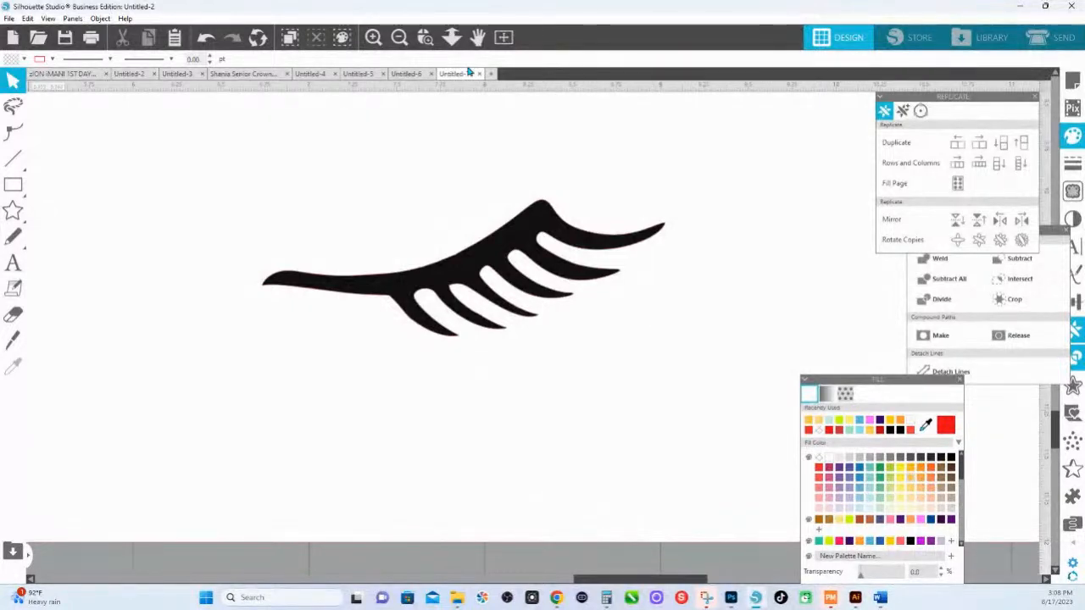
# Switch to the Senior Crown 2024 document and look over its square collage and the wide crown artwork.
pyautogui.click(451, 37)
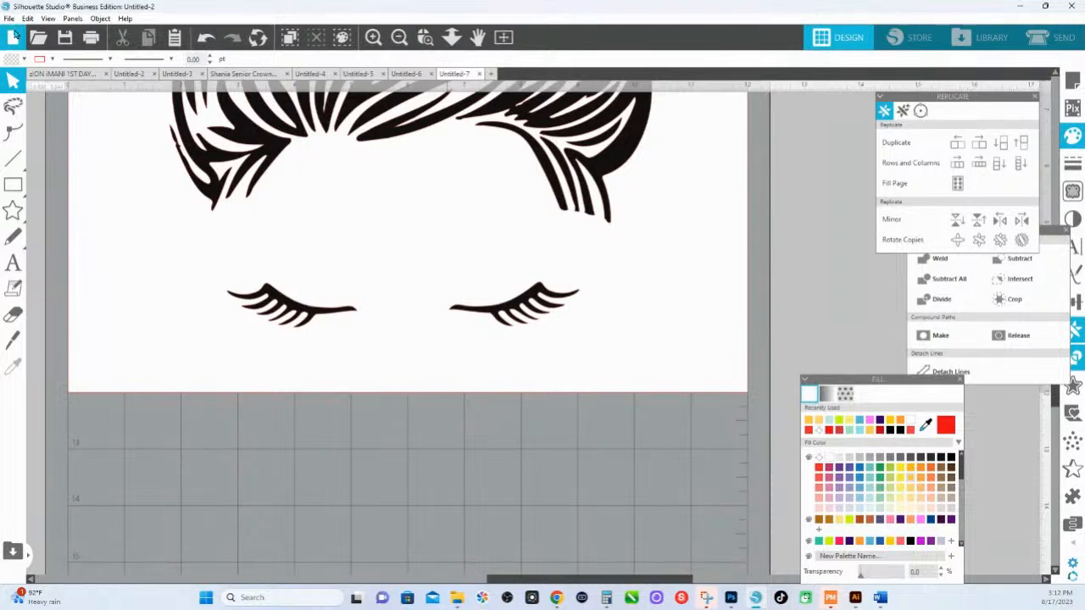
pyautogui.click(245, 74)
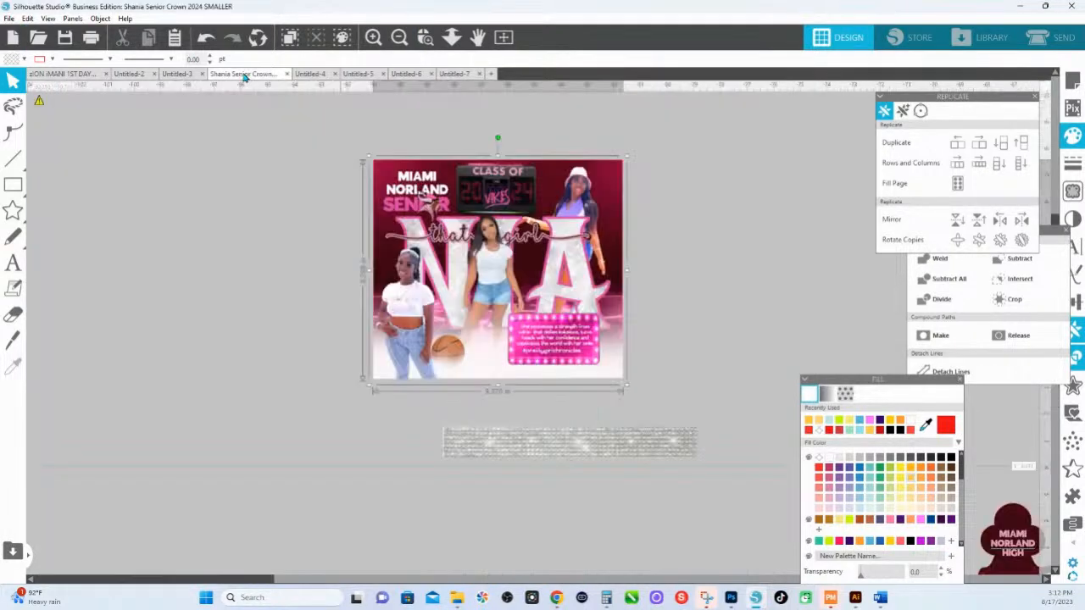
pyautogui.click(451, 38)
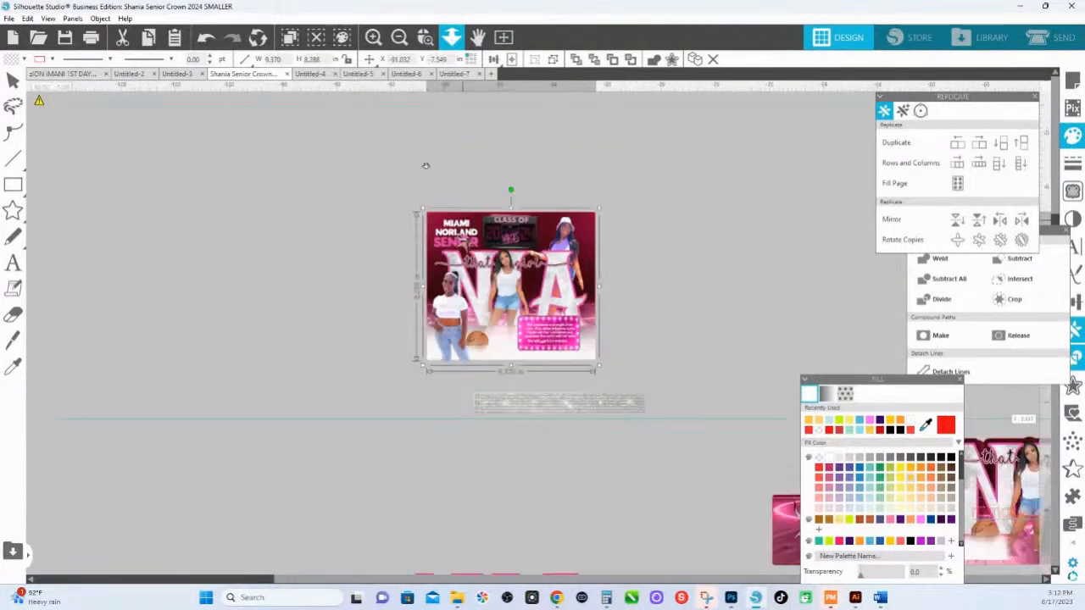
pyautogui.scroll(-2, 426, 165)
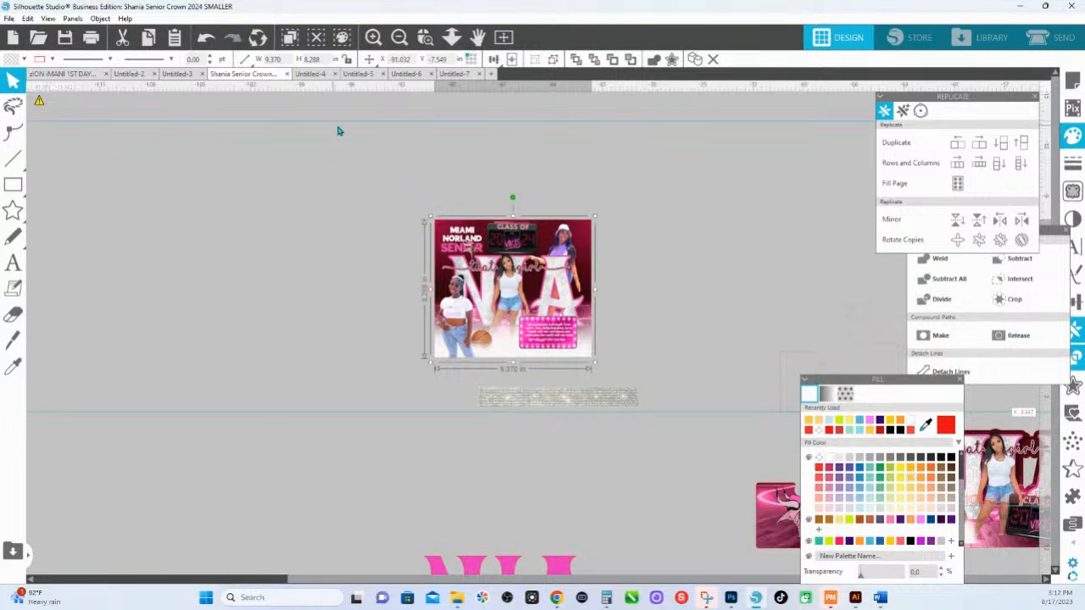
pyautogui.click(456, 39)
pyautogui.moveTo(486, 187); pyautogui.dragTo(495, 346)
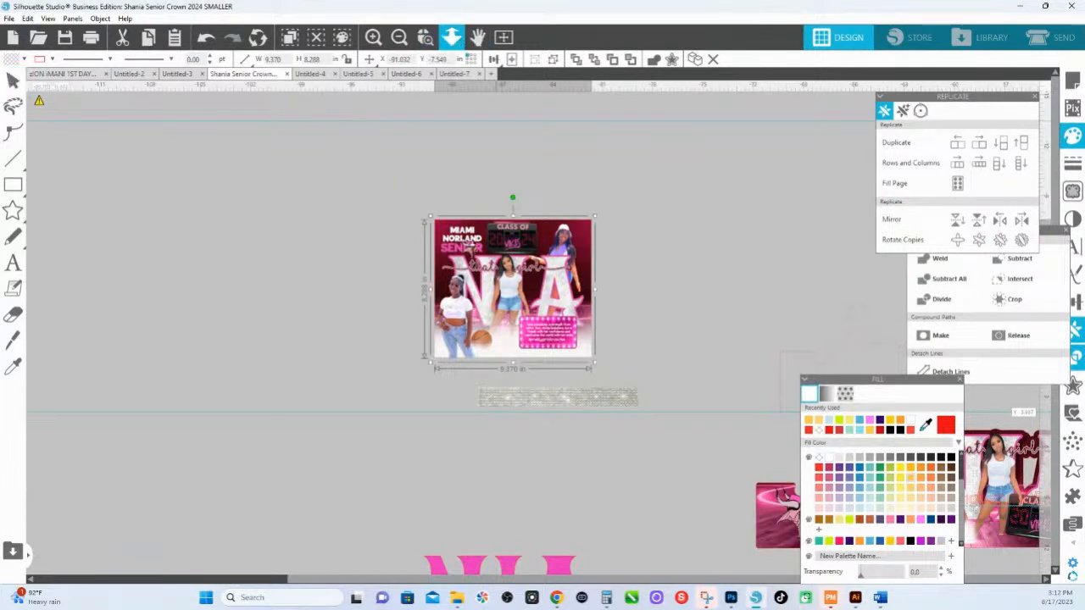
pyautogui.moveTo(473, 231); pyautogui.dragTo(256, 197)
pyautogui.scroll(5, 420, 211)
pyautogui.moveTo(257, 299); pyautogui.dragTo(734, 394)
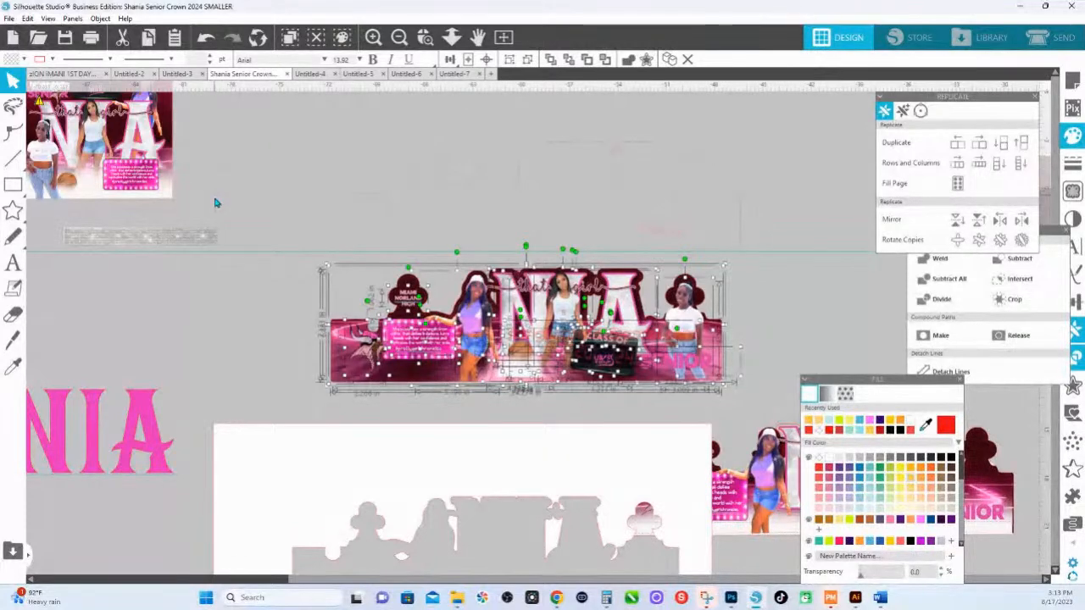
# Return to the Untitled-7 drawing and examine the whole face design and the strand edges at the hair's lower right side.
pyautogui.click(451, 74)
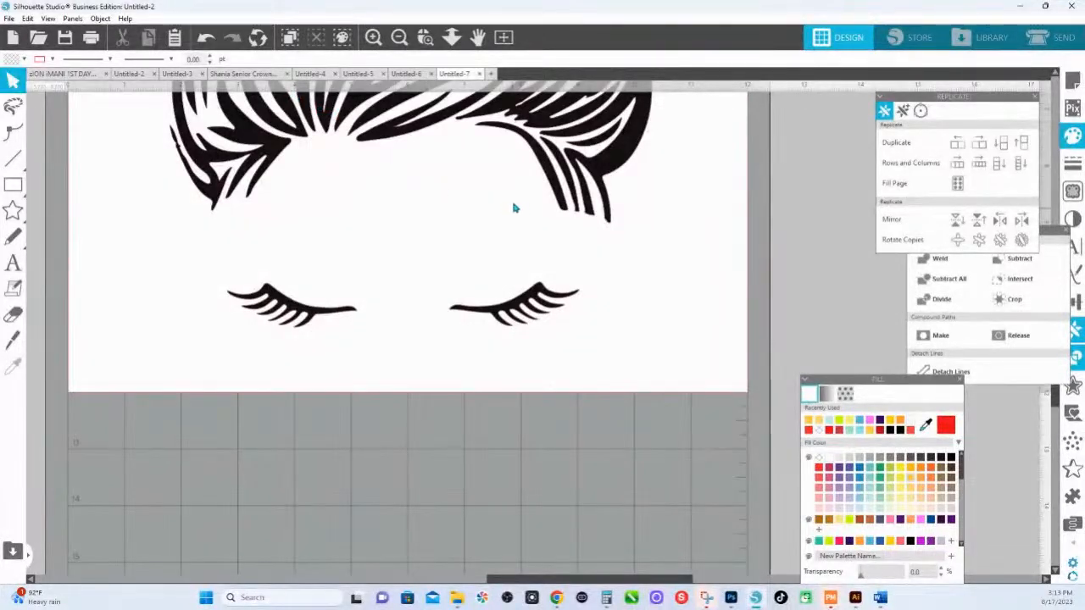
pyautogui.scroll(2, 477, 177)
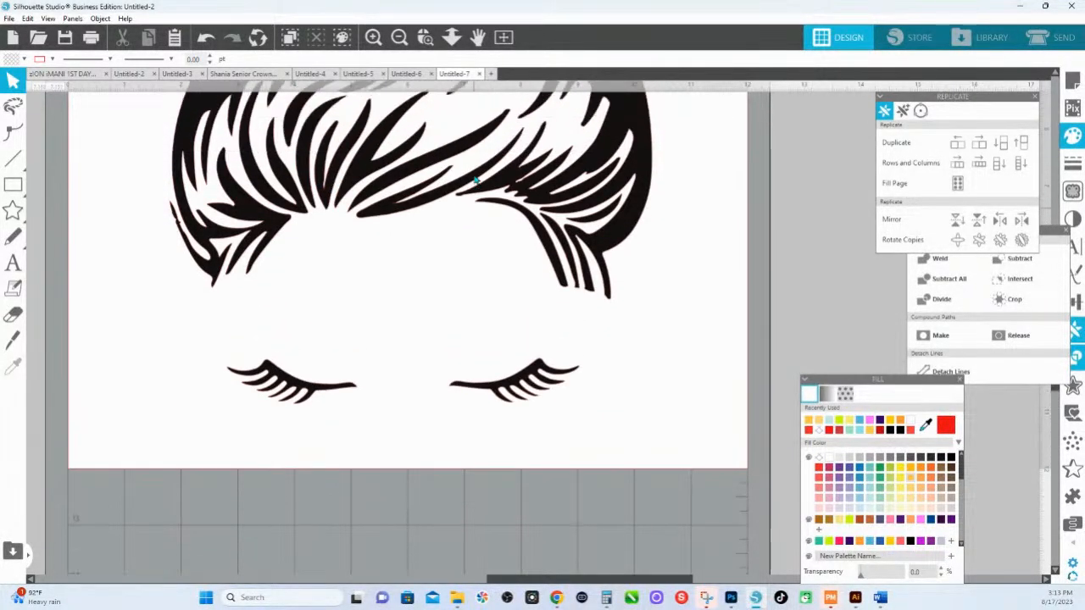
pyautogui.scroll(2, 477, 180)
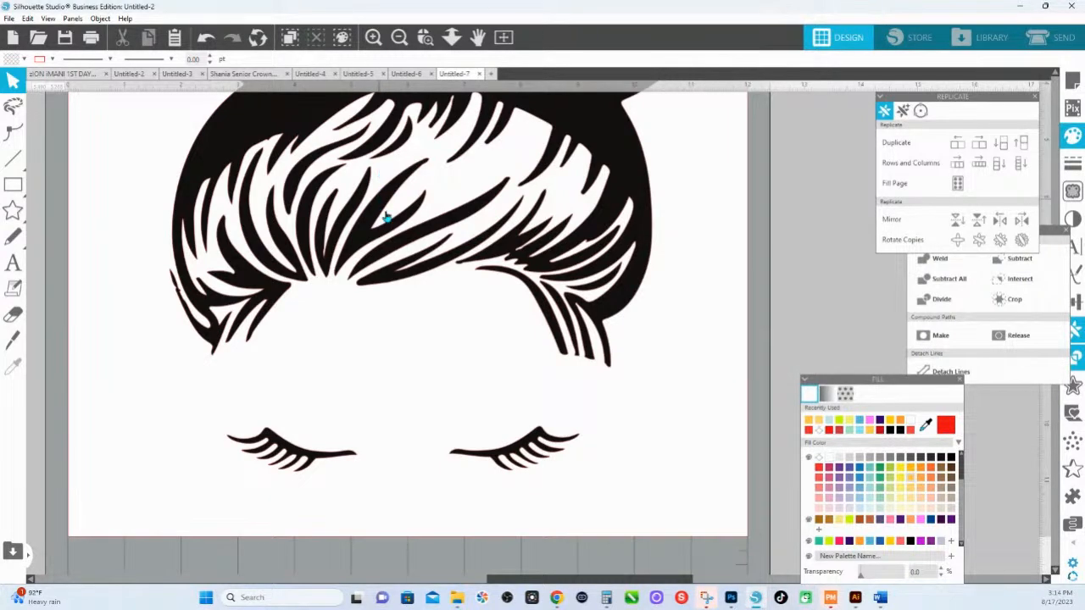
pyautogui.click(450, 36)
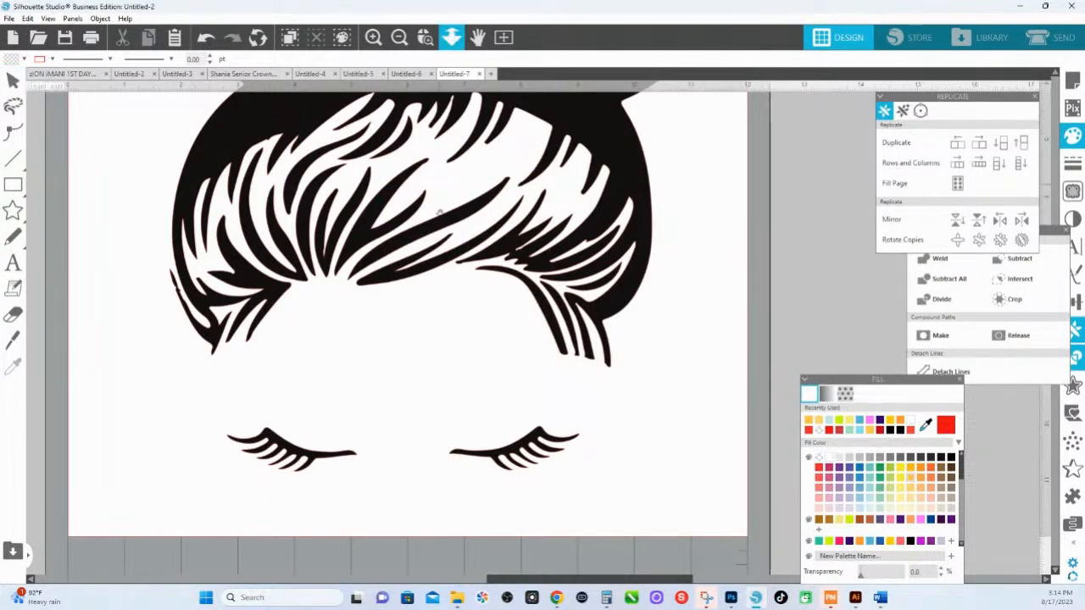
pyautogui.moveTo(439, 212); pyautogui.dragTo(447, 139)
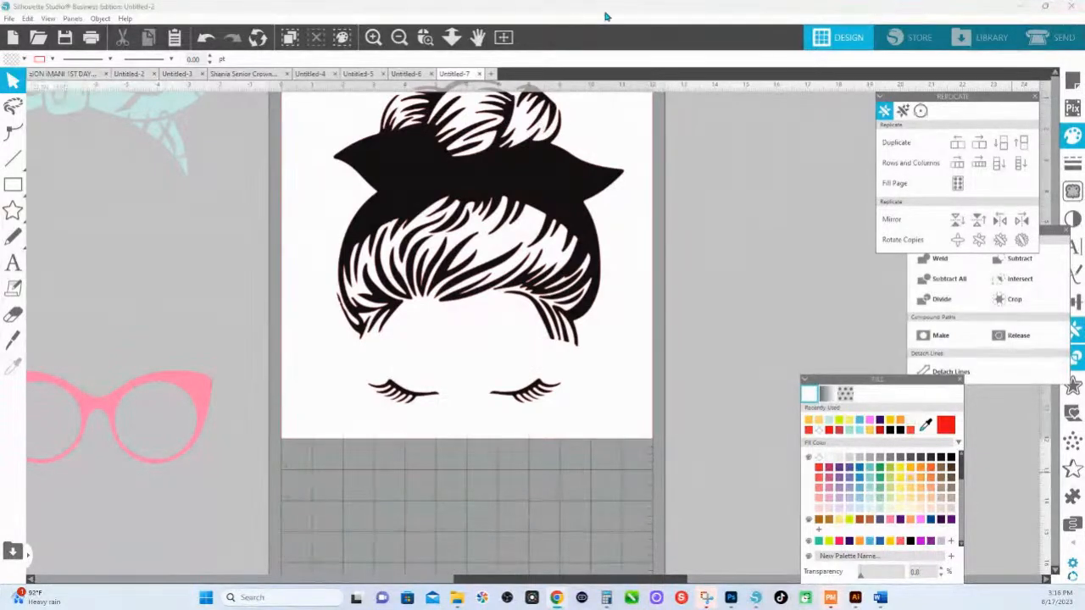
pyautogui.click(451, 37)
pyautogui.moveTo(504, 237); pyautogui.dragTo(486, 126)
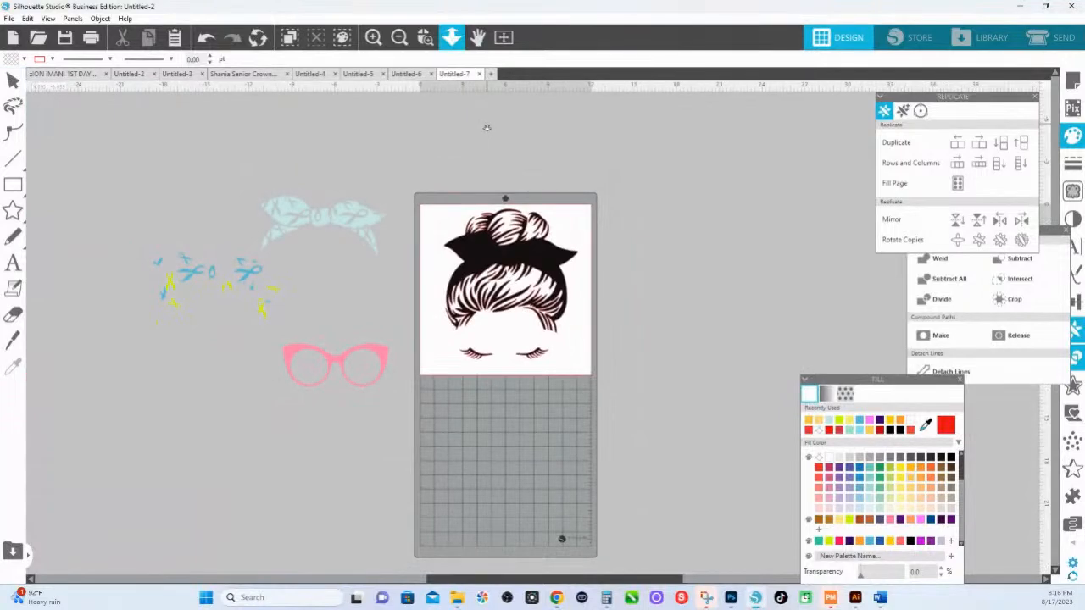
pyautogui.rightClick(486, 126)
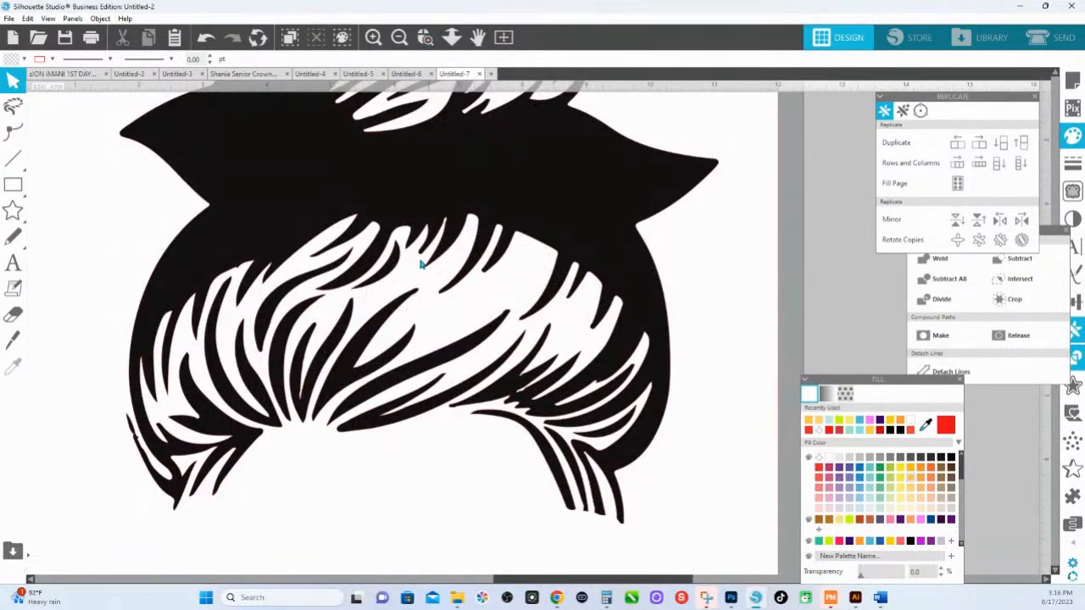
pyautogui.click(425, 38)
pyautogui.moveTo(447, 375); pyautogui.dragTo(725, 459)
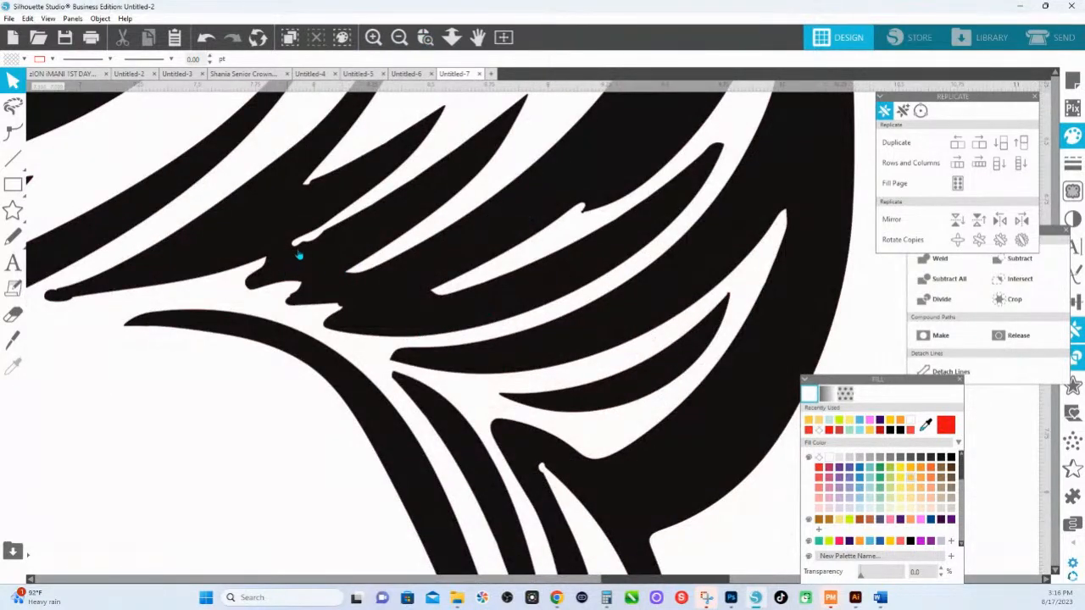
pyautogui.moveTo(291, 297); pyautogui.dragTo(381, 298)
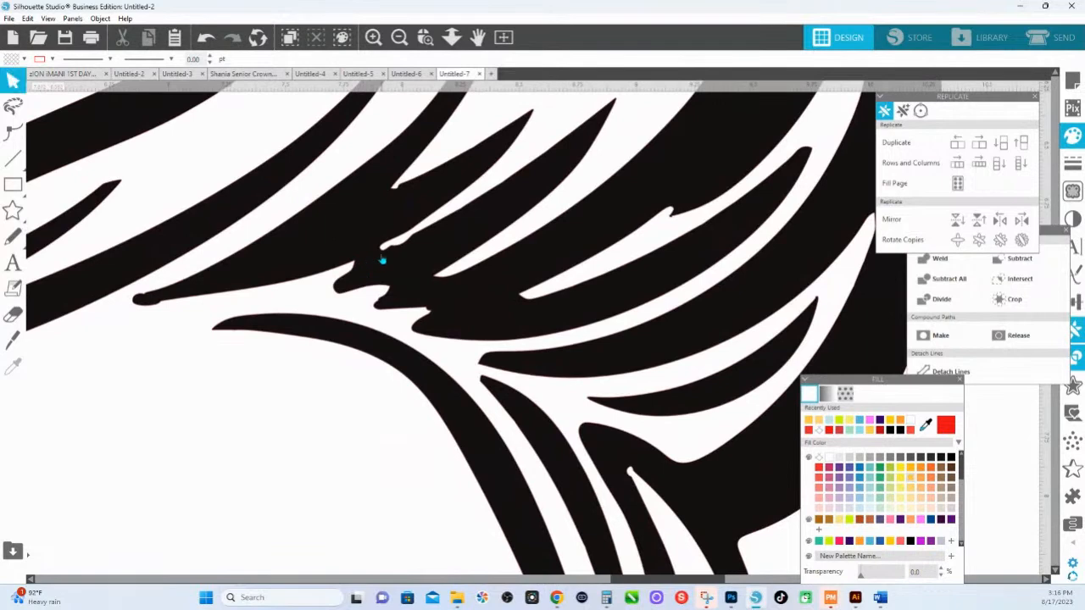
# Draw a thin slanted rectangle about 0.249 by 0.007 in, fill it yellow-orange, and place it across the join between the two merged hair strands.
pyautogui.click(14, 340)
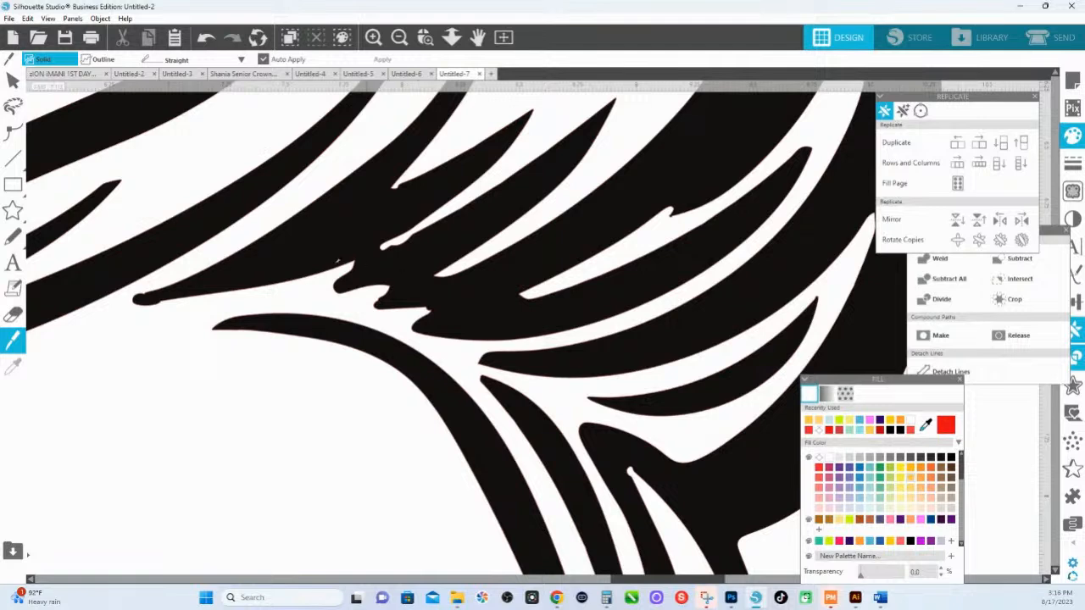
pyautogui.click(13, 183)
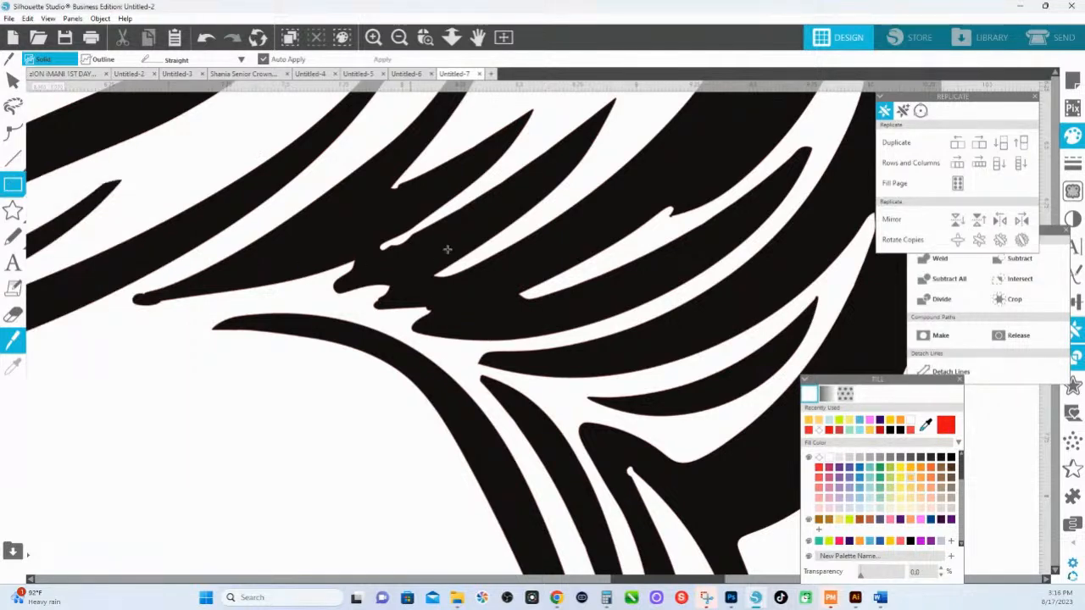
pyautogui.moveTo(342, 266)
pyautogui.mouseDown()
pyautogui.moveTo(402, 275)
pyautogui.moveTo(362, 244)
pyautogui.moveTo(365, 275)
pyautogui.moveTo(363, 264)
pyautogui.mouseUp()
pyautogui.hotkey('ctrl', 'z')
pyautogui.click(353, 281)
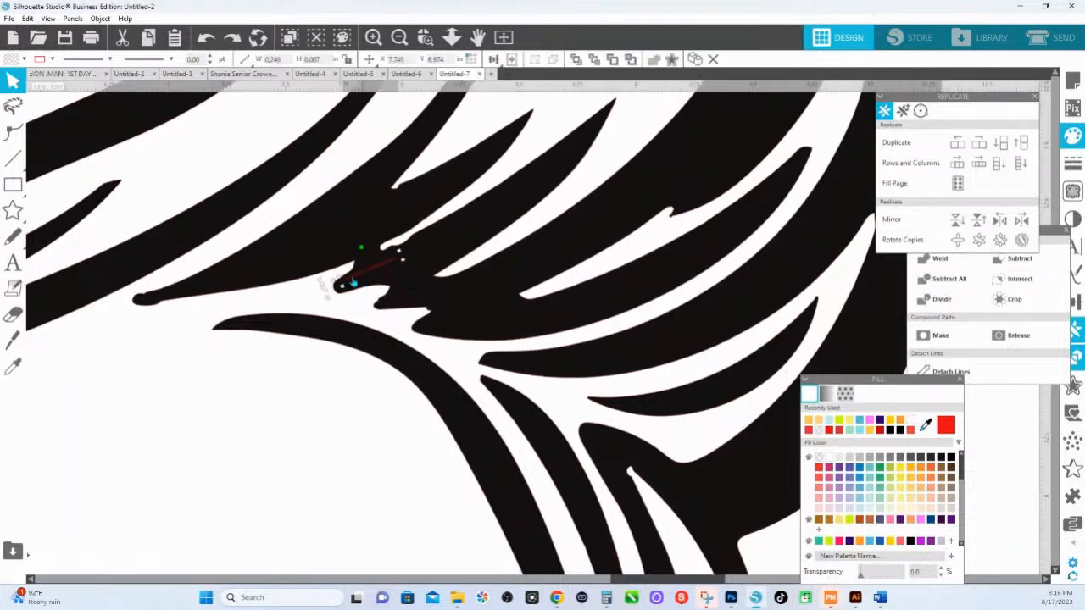
pyautogui.click(906, 488)
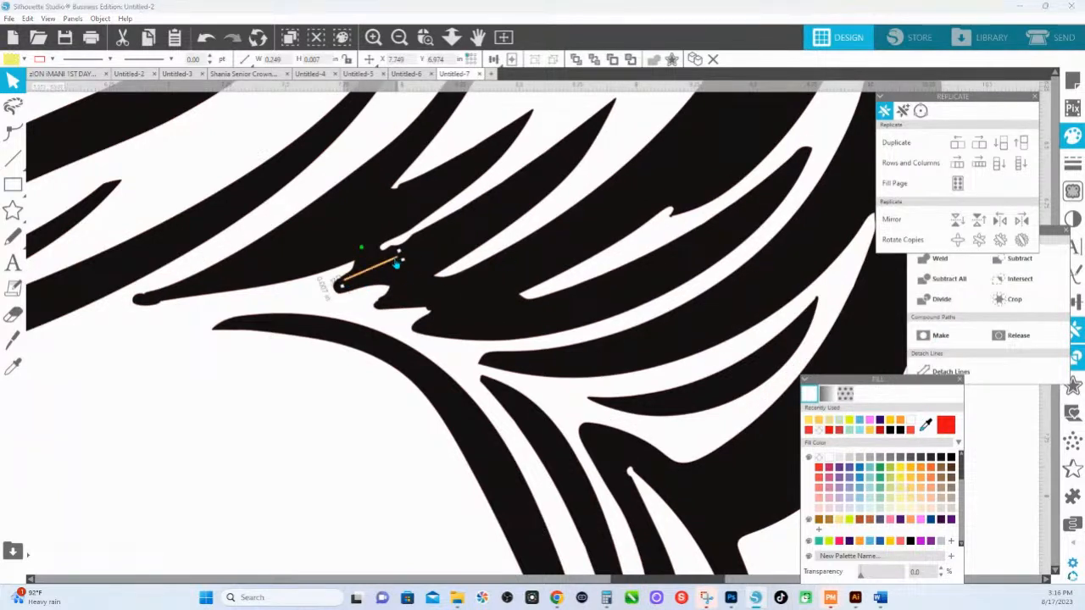
pyautogui.moveTo(396, 264); pyautogui.dragTo(355, 234)
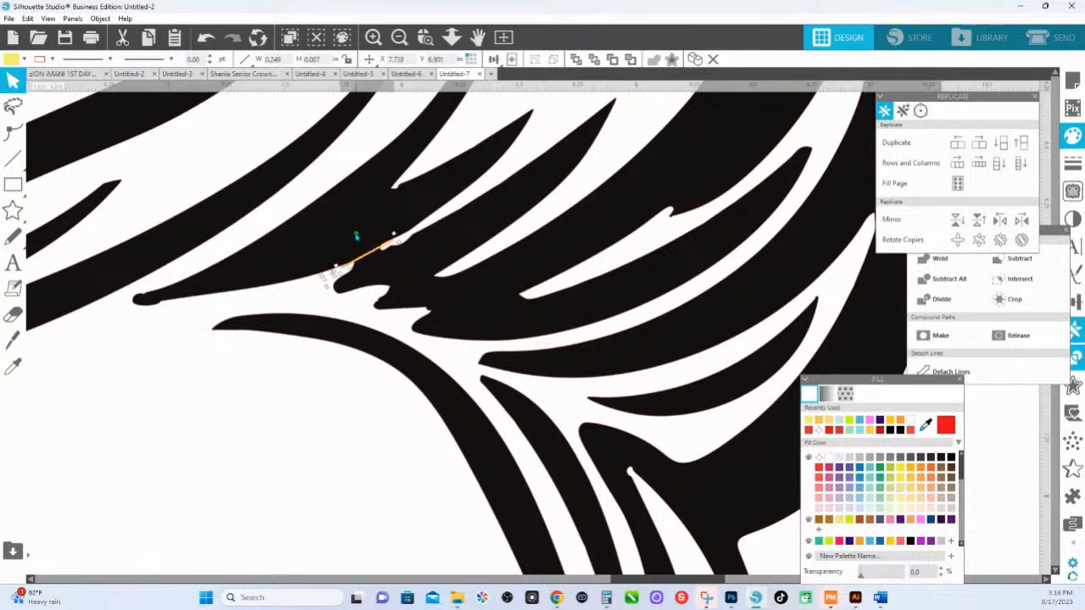
# Select the thin rectangle together with the black hair shape and subtract it to open a gap between the strands.
pyautogui.keyDown('shift'); pyautogui.click(384, 265); pyautogui.keyUp('shift')
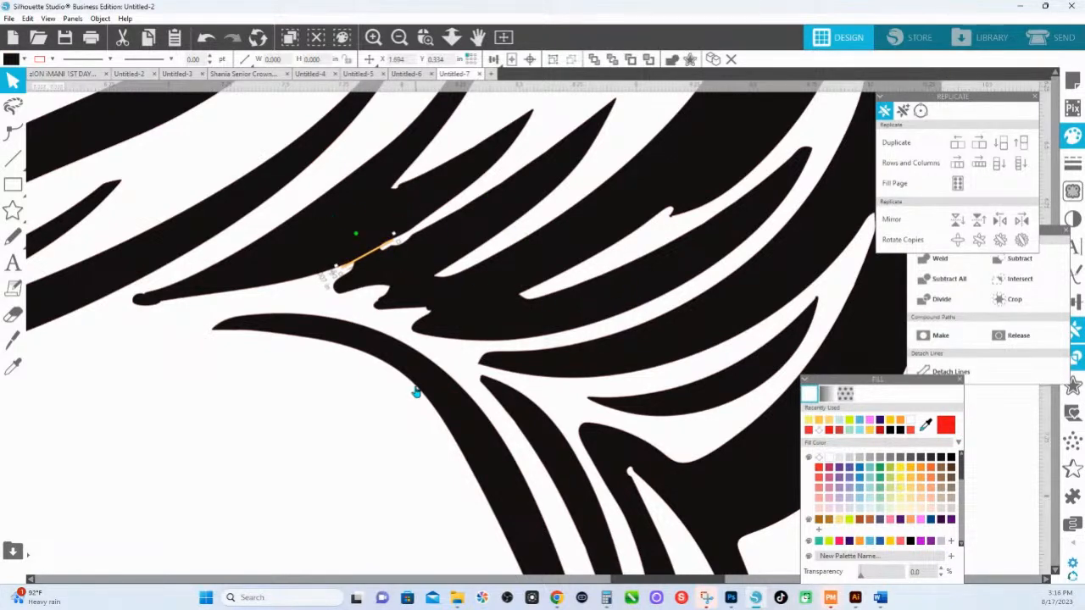
pyautogui.click(416, 391)
pyautogui.click(380, 266)
pyautogui.click(367, 259)
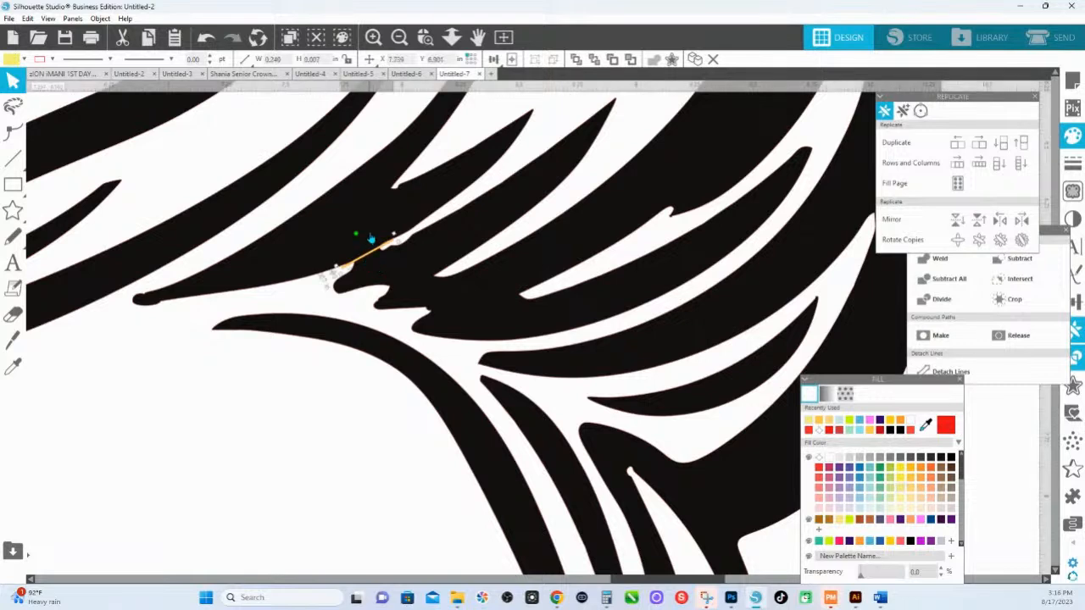
pyautogui.keyDown('shift'); pyautogui.click(370, 240); pyautogui.keyUp('shift')
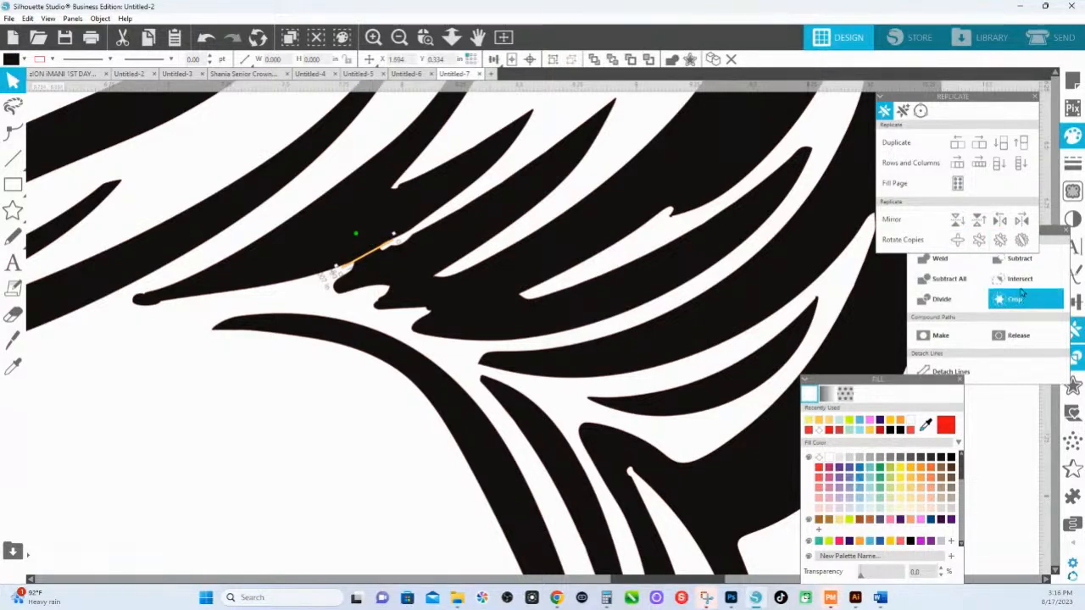
pyautogui.click(1019, 259)
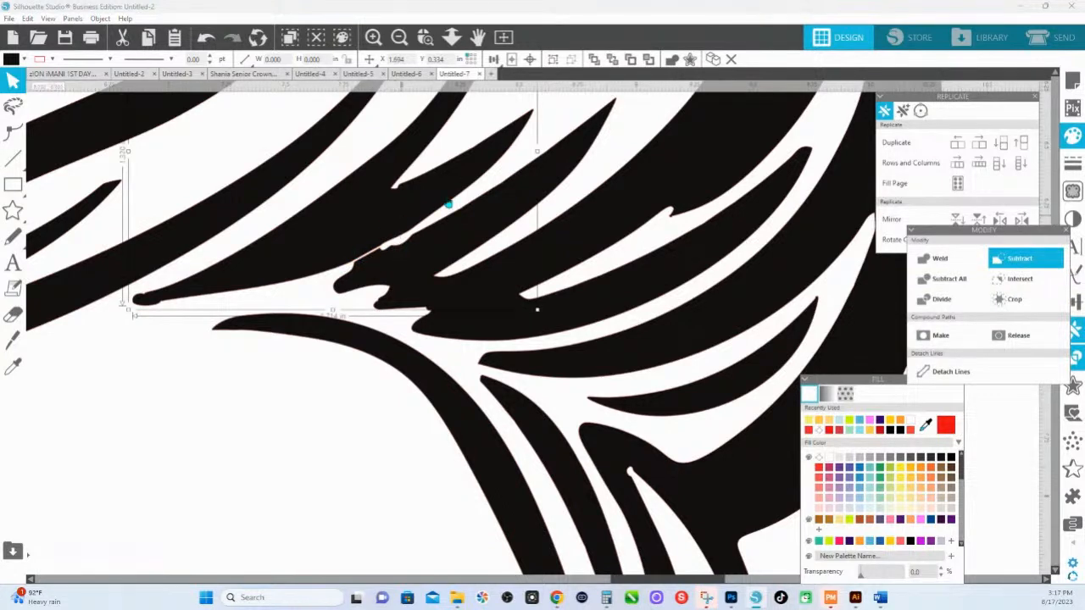
# Delete the surplus edit points along the upper edge of the strand below the new gap and reposition one point to smooth its curve.
pyautogui.doubleClick(383, 266)
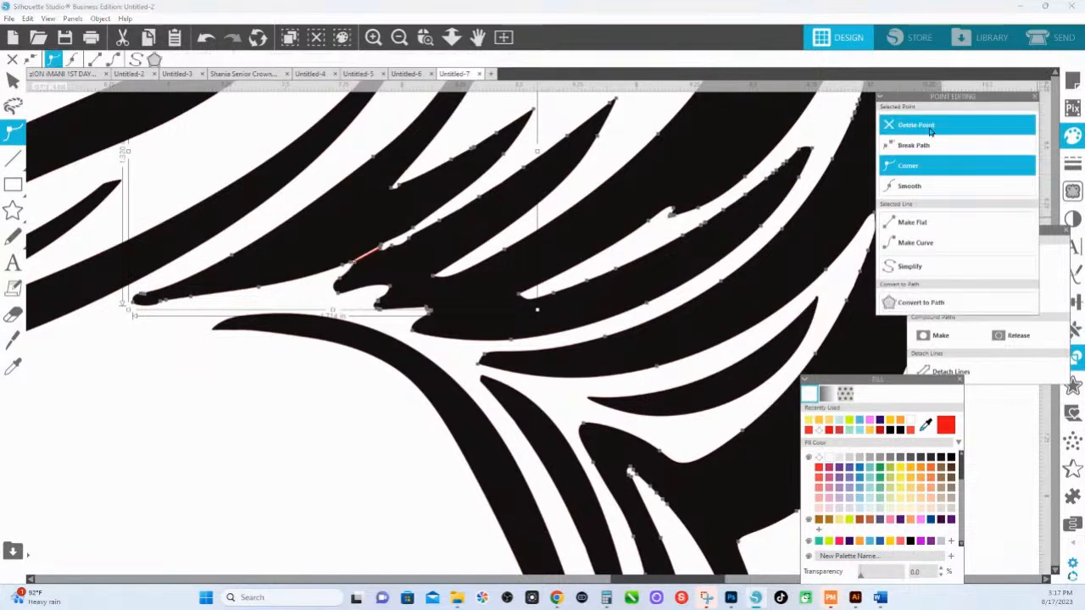
pyautogui.click(930, 131)
pyautogui.click(929, 132)
pyautogui.click(930, 131)
pyautogui.click(930, 131)
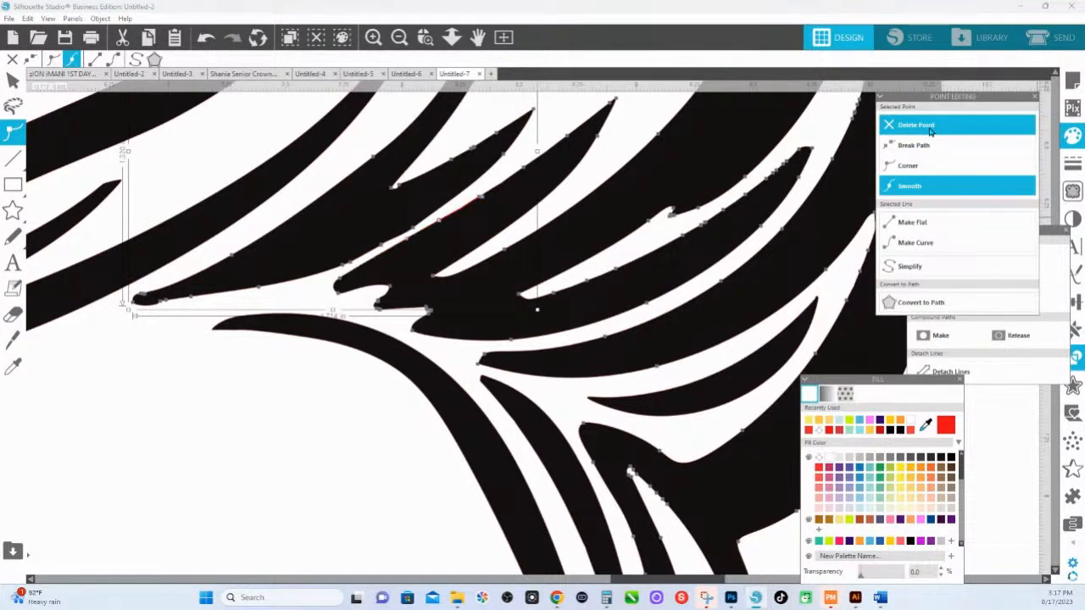
pyautogui.click(930, 127)
pyautogui.moveTo(481, 199); pyautogui.dragTo(485, 206)
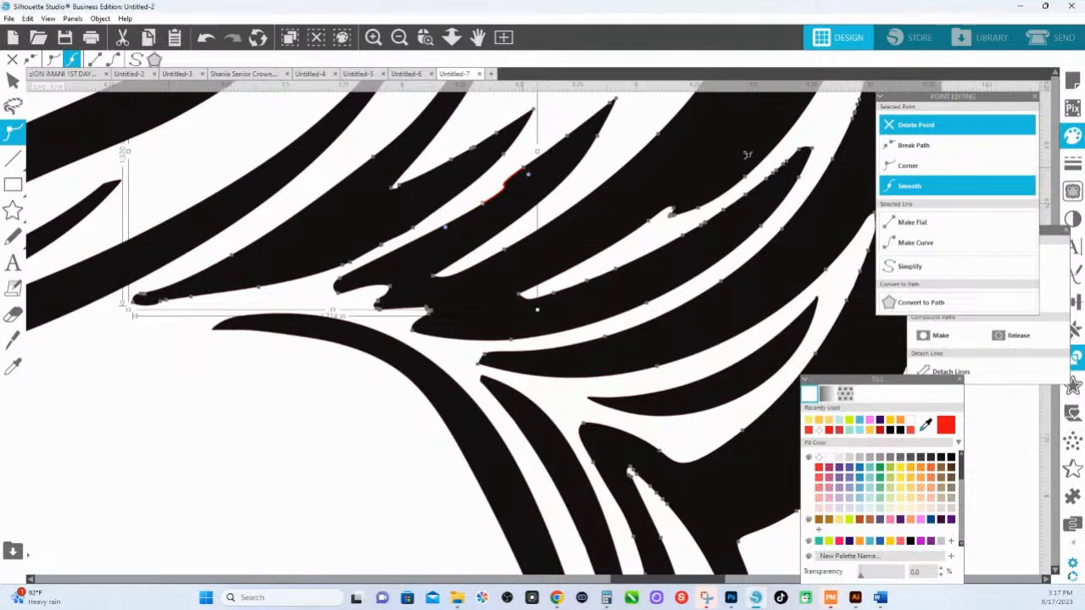
pyautogui.click(926, 129)
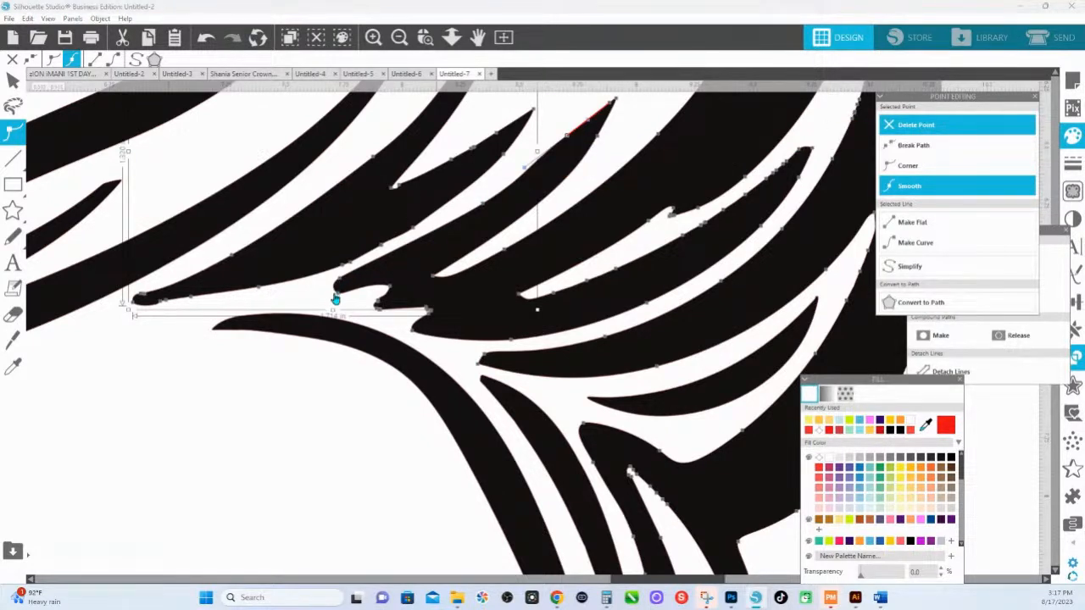
# Extend the strand's blunt end outward into a tapered tip, make the tip a corner point, and adjust its lower curve handle.
pyautogui.moveTo(333, 295); pyautogui.dragTo(289, 299)
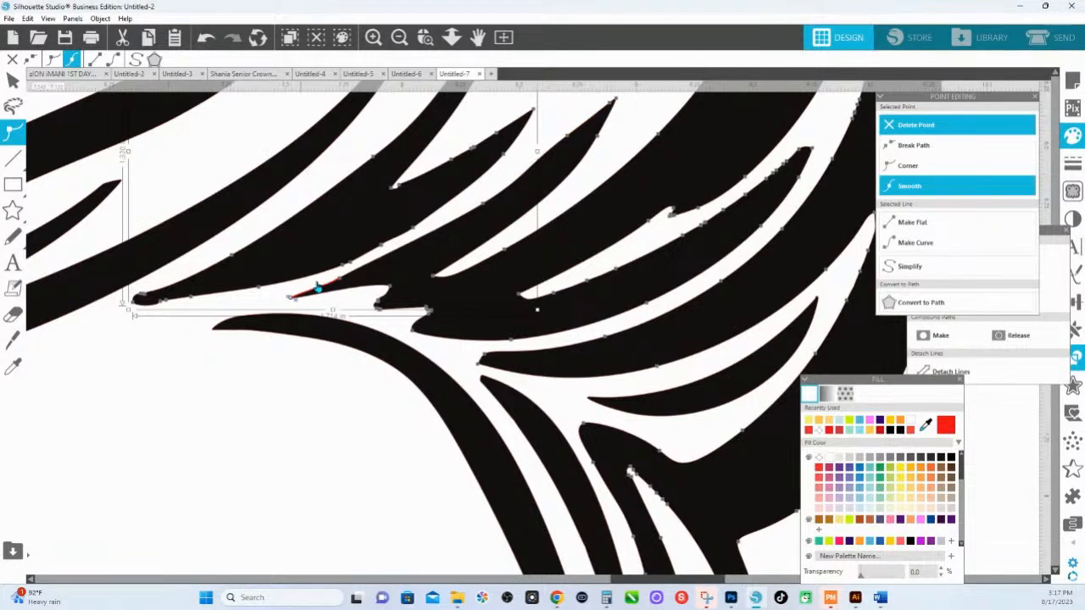
pyautogui.click(907, 167)
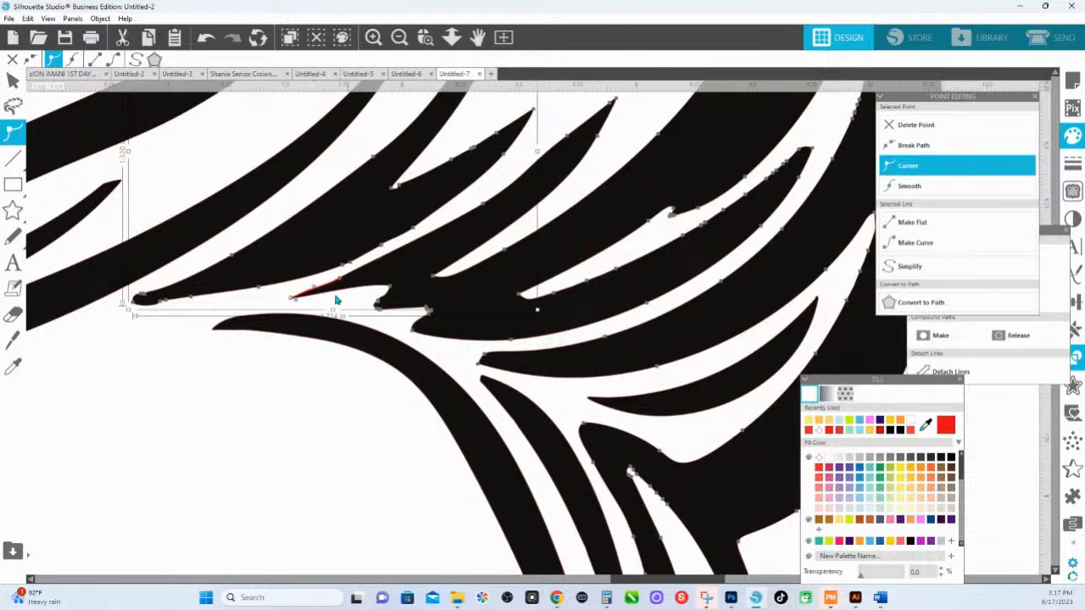
pyautogui.moveTo(298, 305); pyautogui.dragTo(335, 309)
# Cut the next two merged strands apart with straight Knife slices running from the inner ends of their white gaps.
pyautogui.click(10, 343)
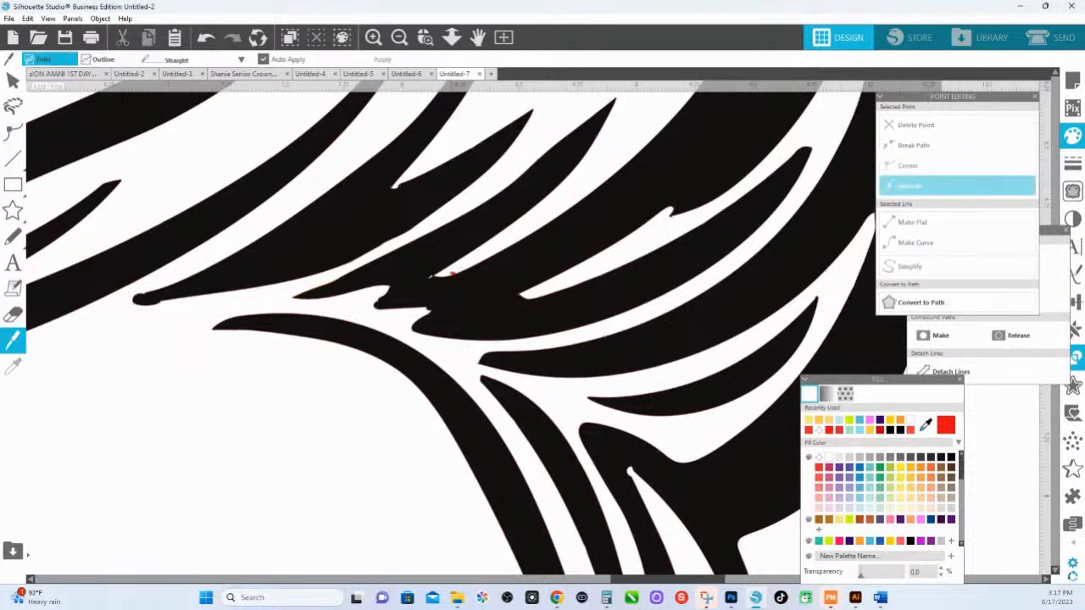
pyautogui.moveTo(455, 273); pyautogui.dragTo(354, 302)
pyautogui.moveTo(539, 292); pyautogui.dragTo(415, 314)
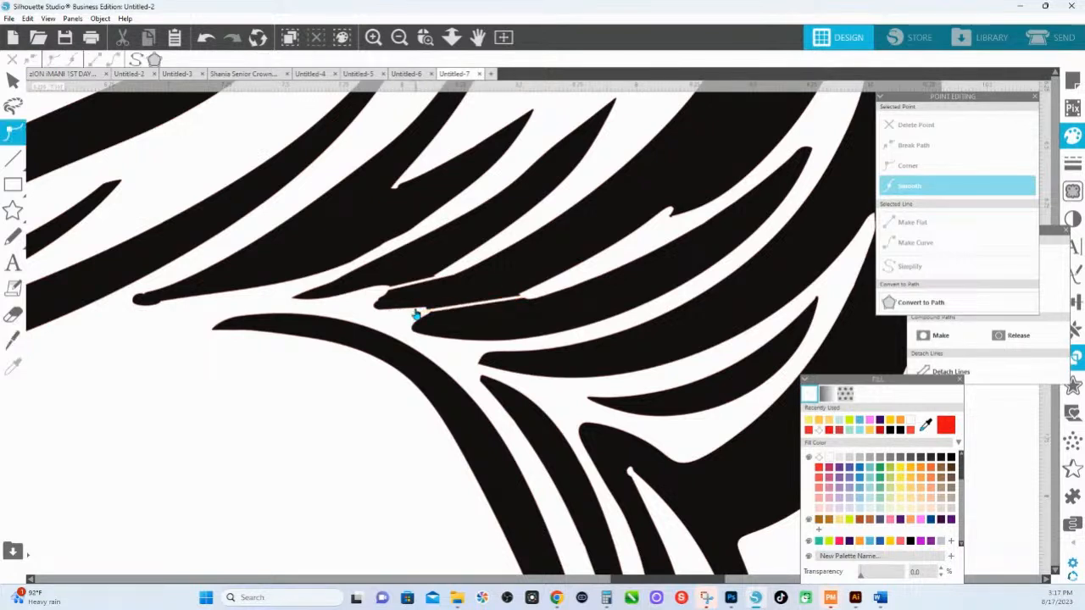
# Delete the jagged points on the lower edge of the upper cut-off strand and reshape that edge into one smooth curve.
pyautogui.click(438, 273)
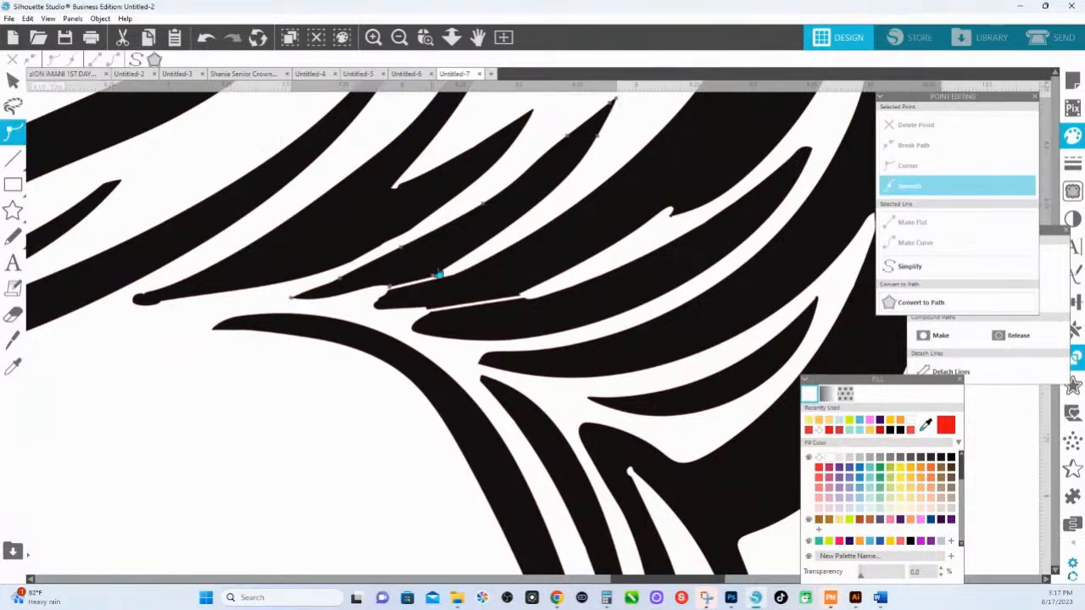
pyautogui.click(368, 278)
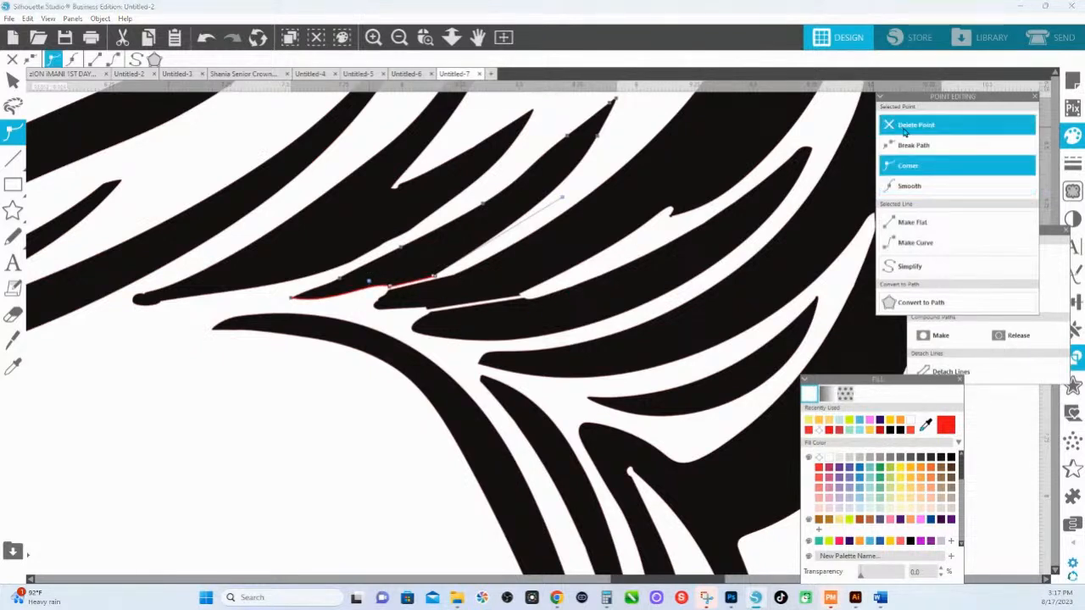
pyautogui.click(904, 130)
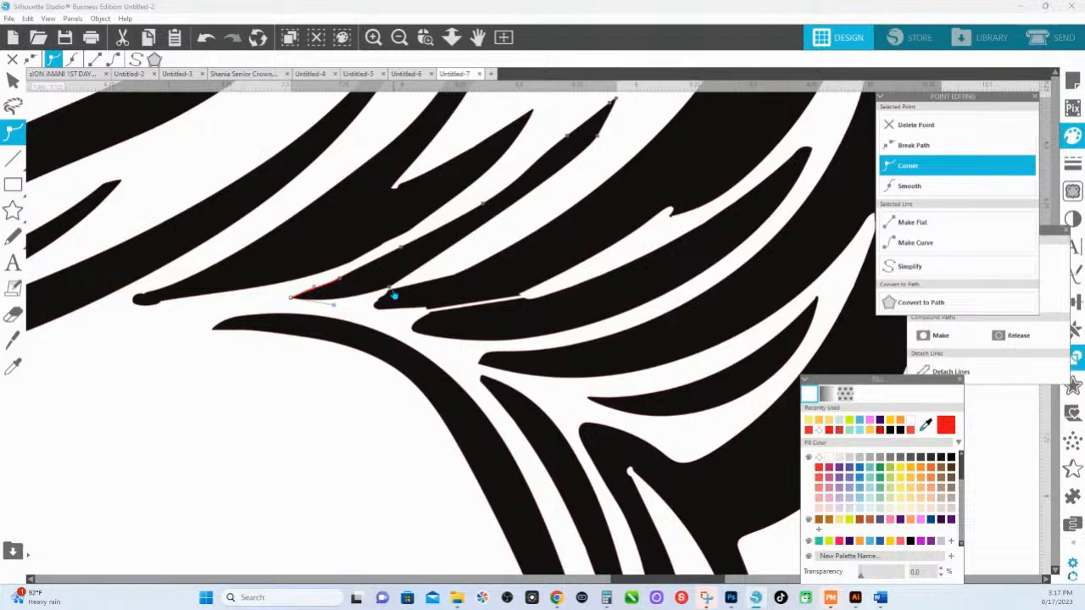
pyautogui.click(390, 289)
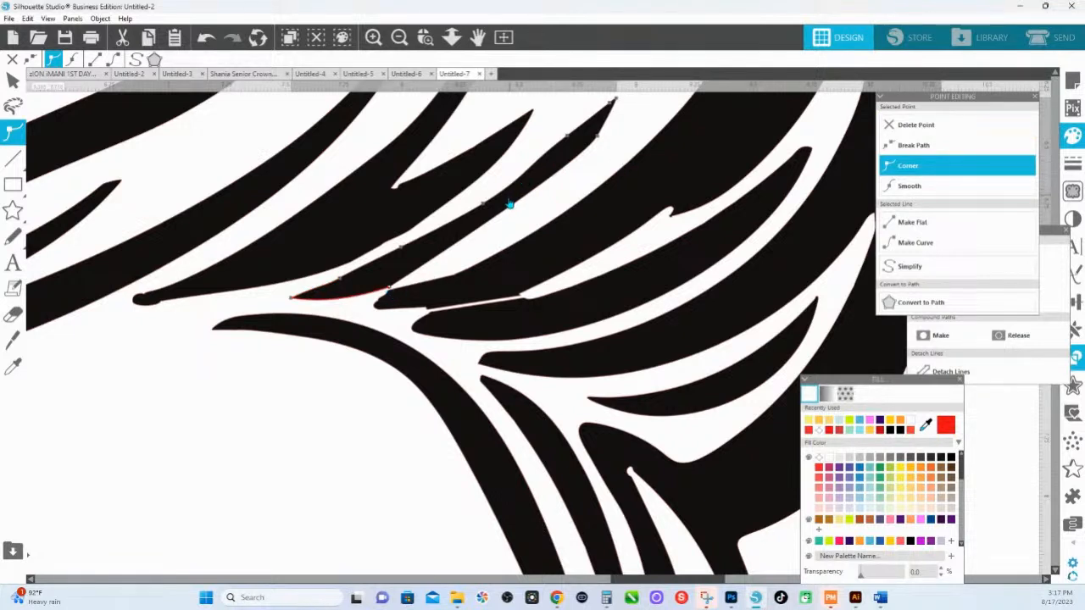
pyautogui.moveTo(509, 208); pyautogui.dragTo(520, 222)
pyautogui.click(390, 288)
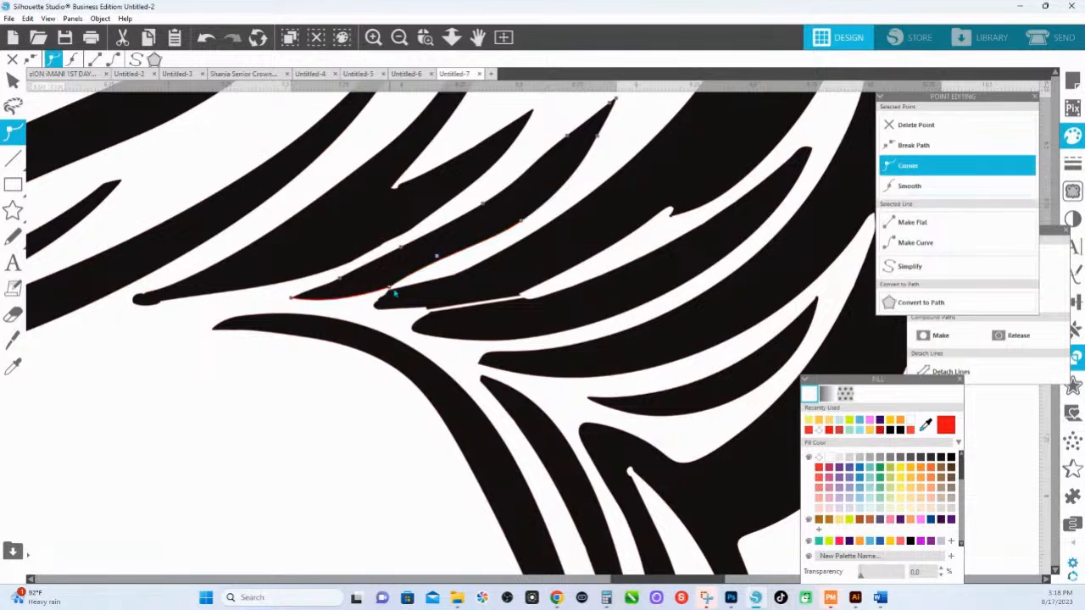
pyautogui.moveTo(438, 259); pyautogui.dragTo(447, 271)
pyautogui.hotkey('ctrl', 'z')
pyautogui.click(515, 226)
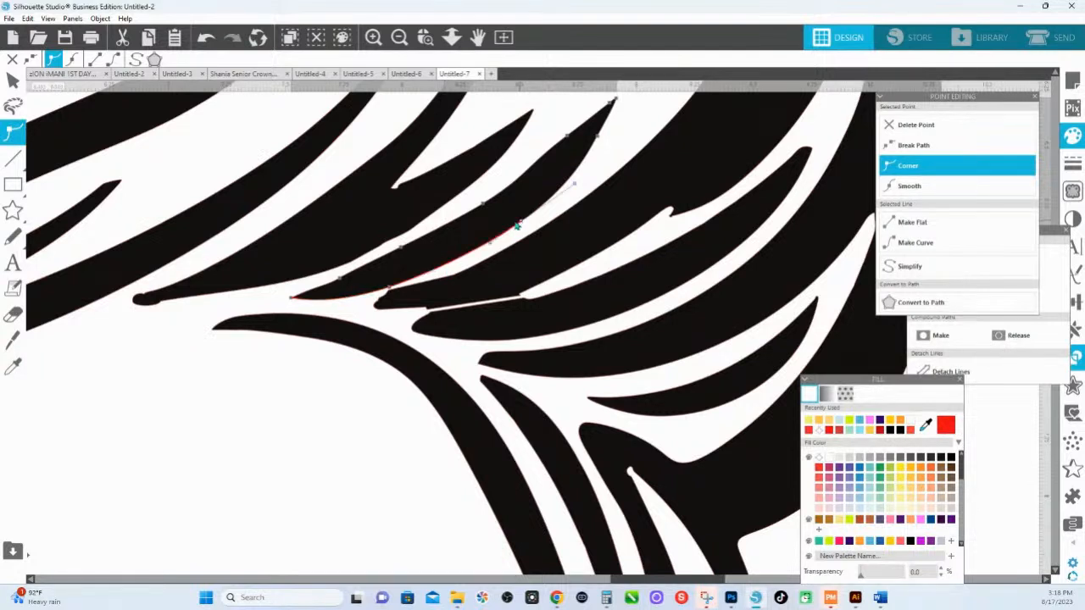
# Remove the extra points from the next strand's blunt tip and upper edge so that it tapers, and set a corner point there.
pyautogui.click(439, 296)
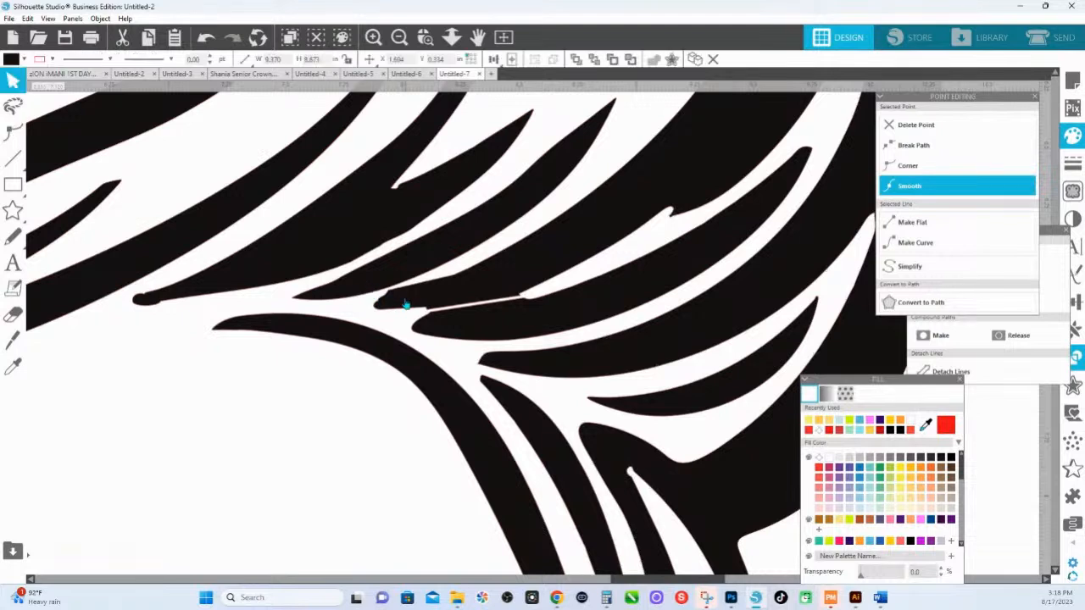
pyautogui.doubleClick(407, 304)
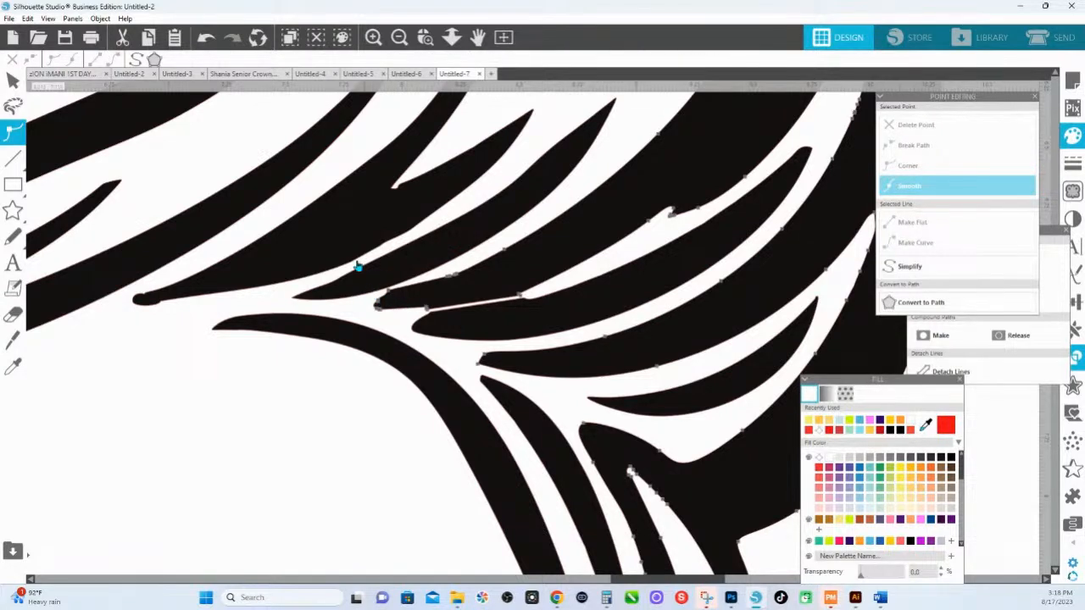
pyautogui.moveTo(348, 254); pyautogui.dragTo(398, 305)
pyautogui.click(956, 125)
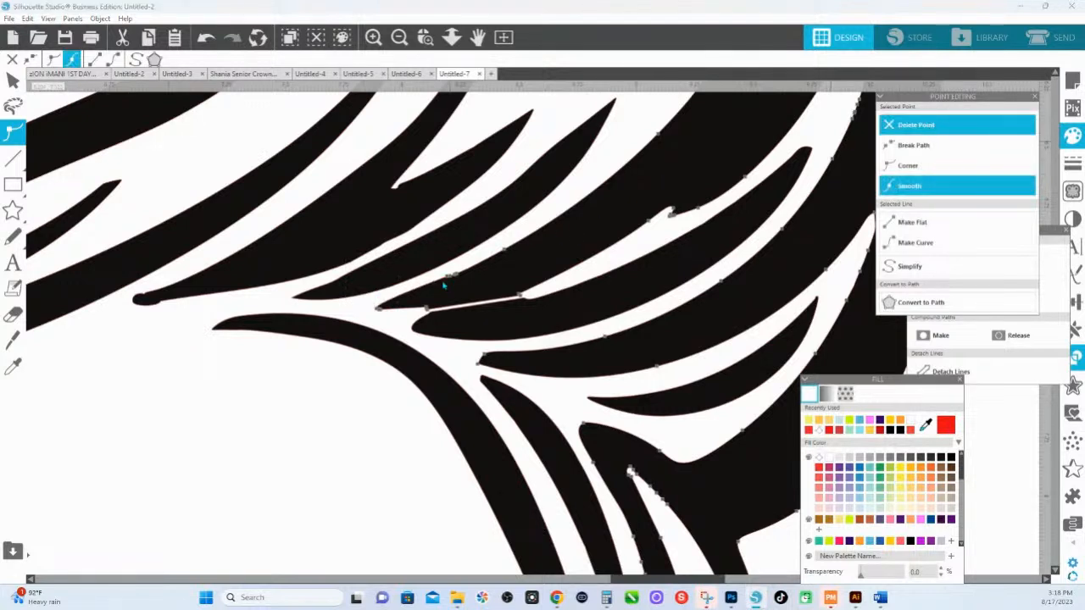
pyautogui.moveTo(435, 262); pyautogui.dragTo(463, 285)
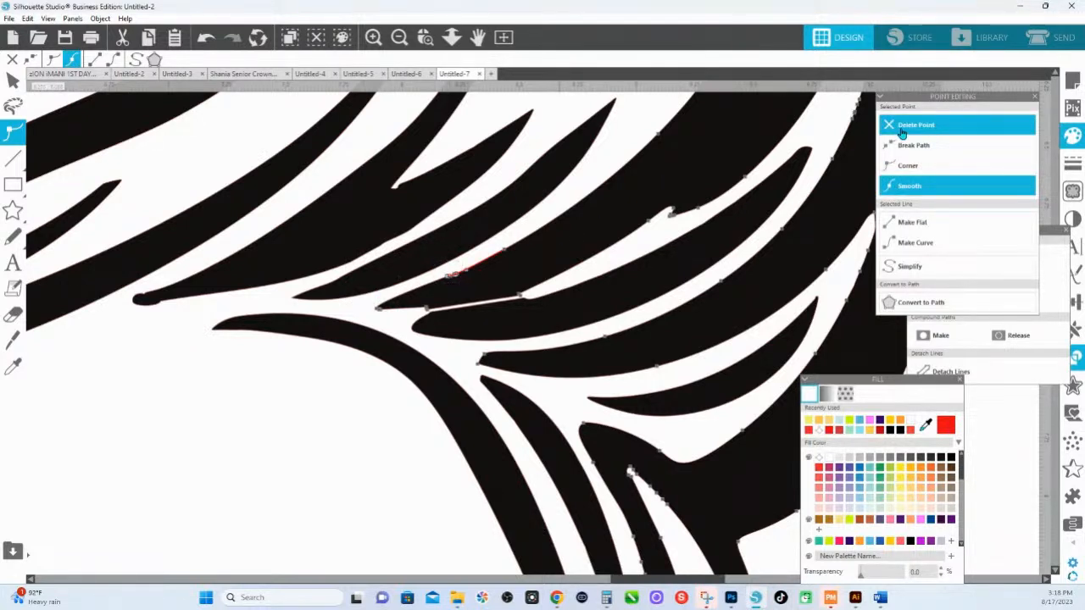
pyautogui.click(903, 165)
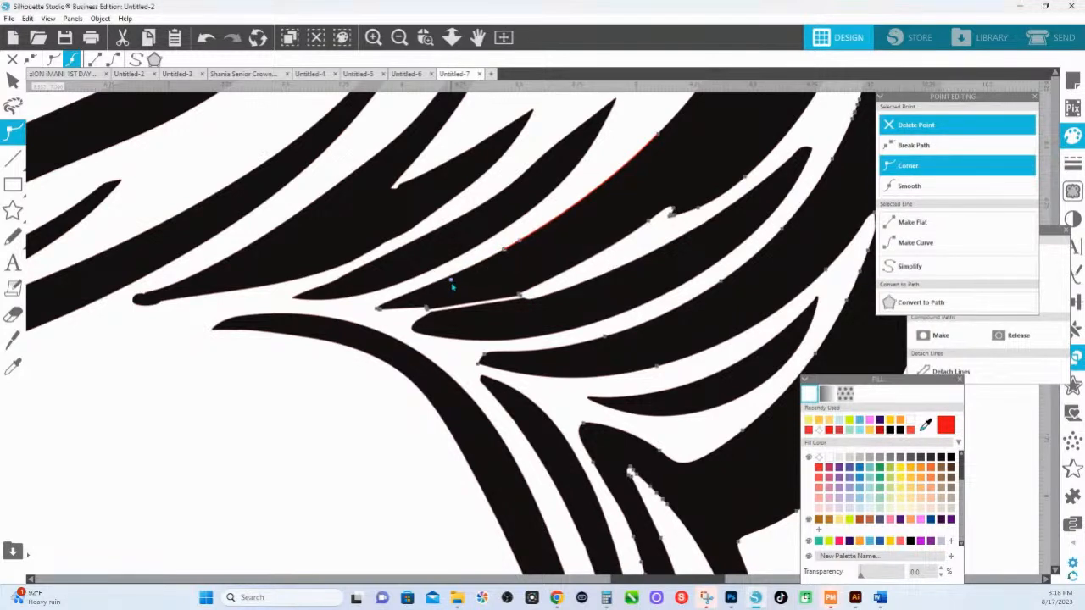
# Delete the surplus points along that strand's lower edge and add one new point to round the edge, keeping the pointed tip.
pyautogui.moveTo(576, 322); pyautogui.dragTo(423, 299)
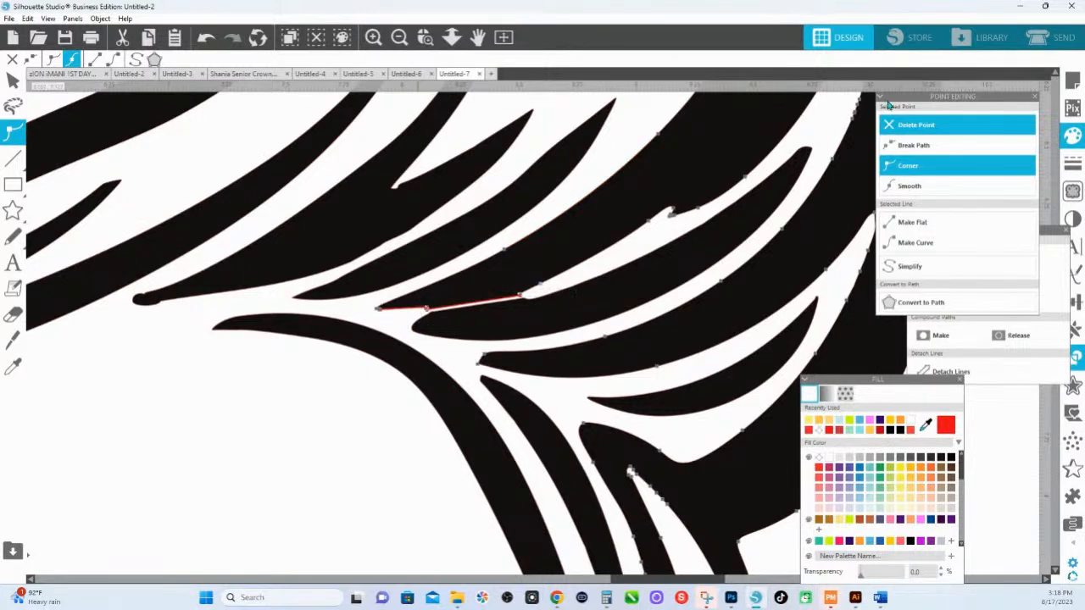
pyautogui.click(917, 125)
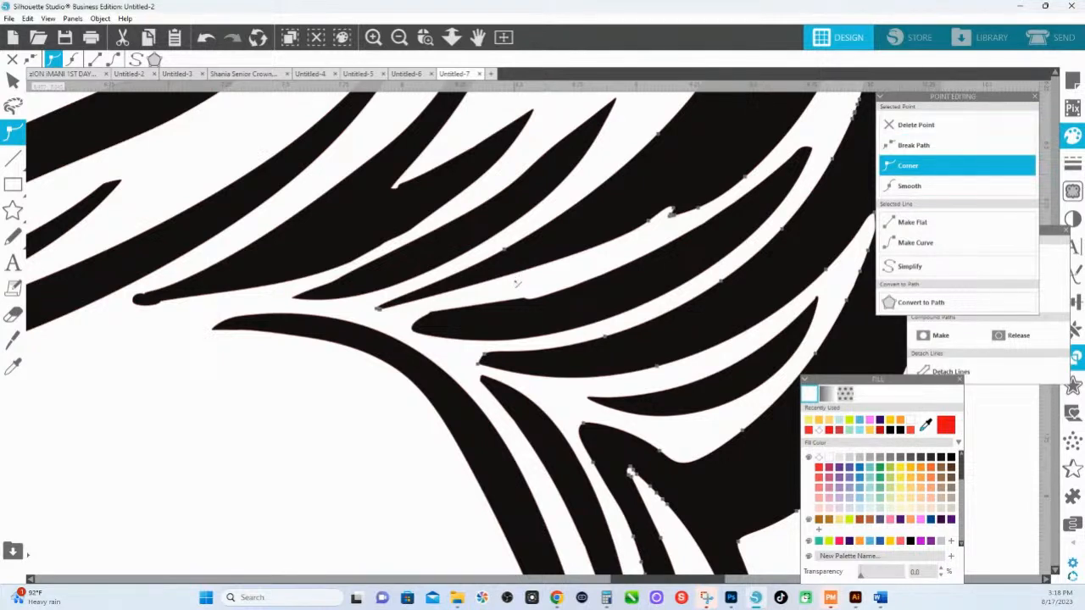
pyautogui.click(515, 284)
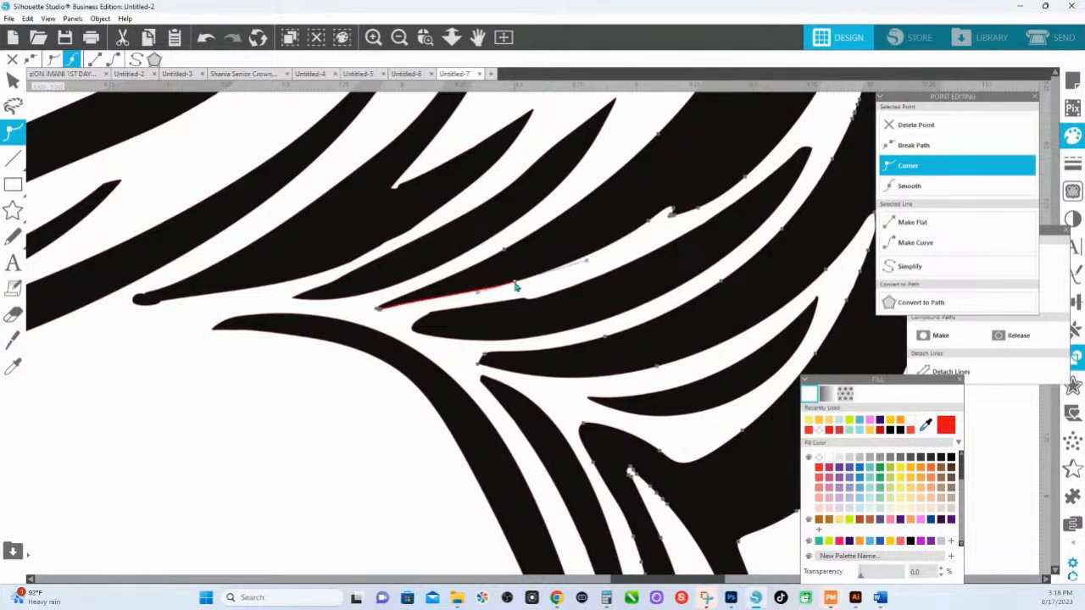
pyautogui.click(378, 310)
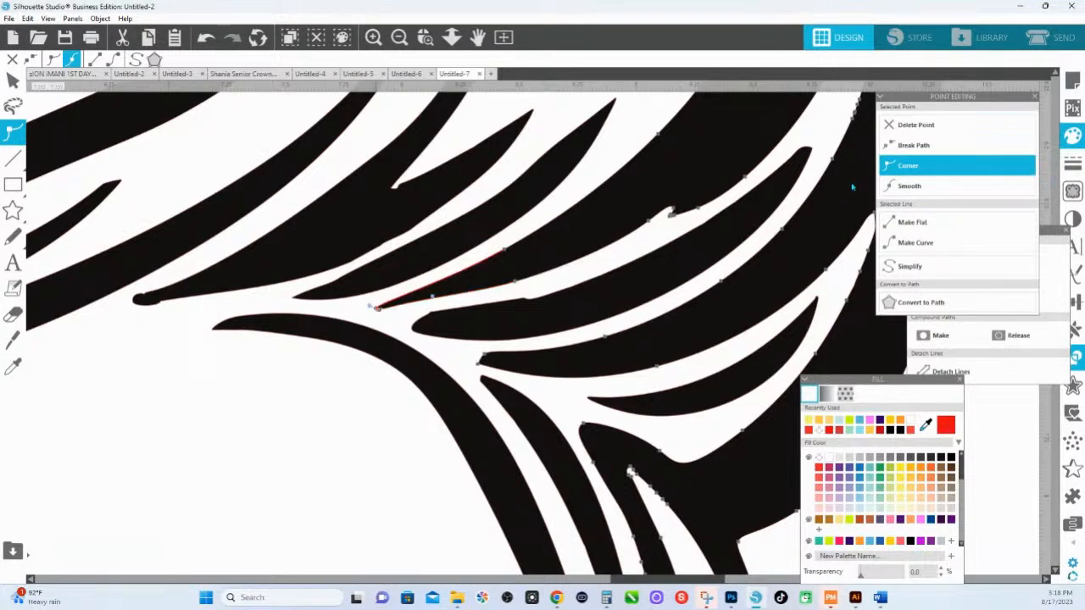
pyautogui.click(922, 124)
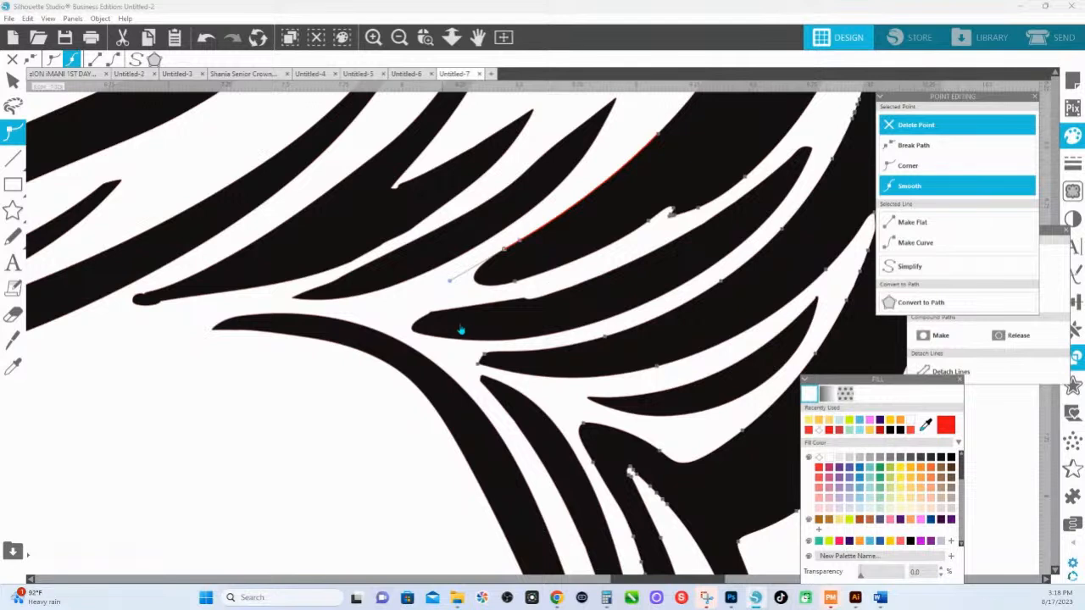
pyautogui.hotkey('ctrl', 'z')
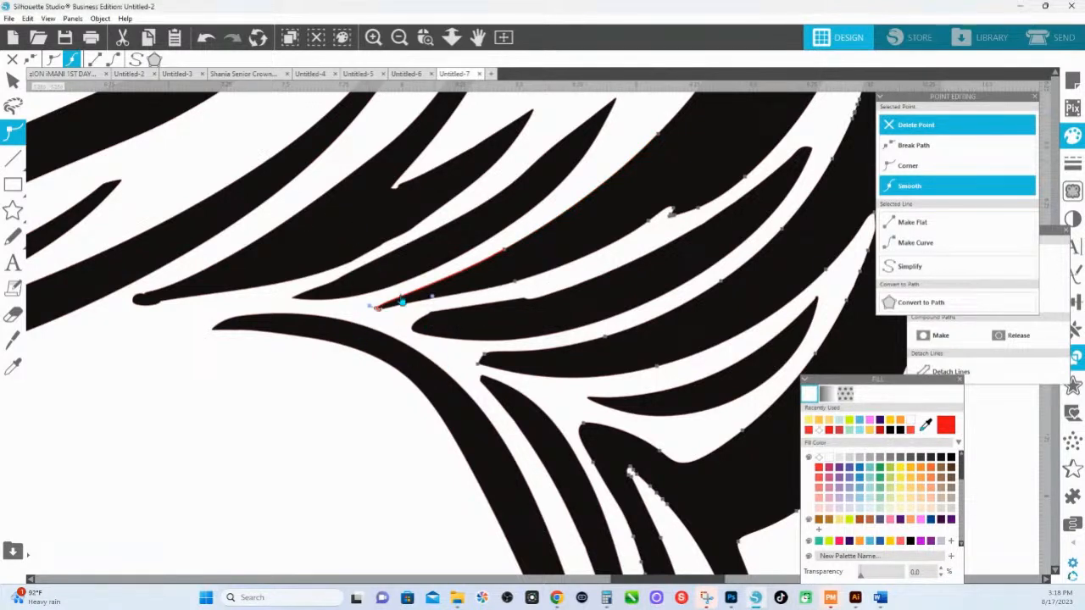
pyautogui.click(384, 318)
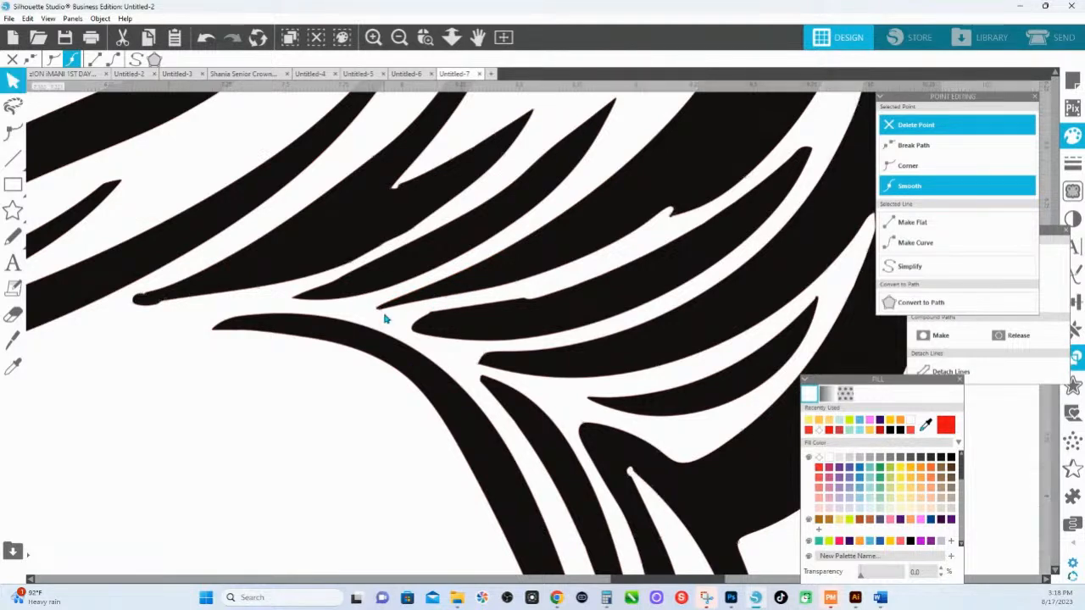
# Delete the surplus point at the tapered tip of the next hair strand.
pyautogui.click(384, 319)
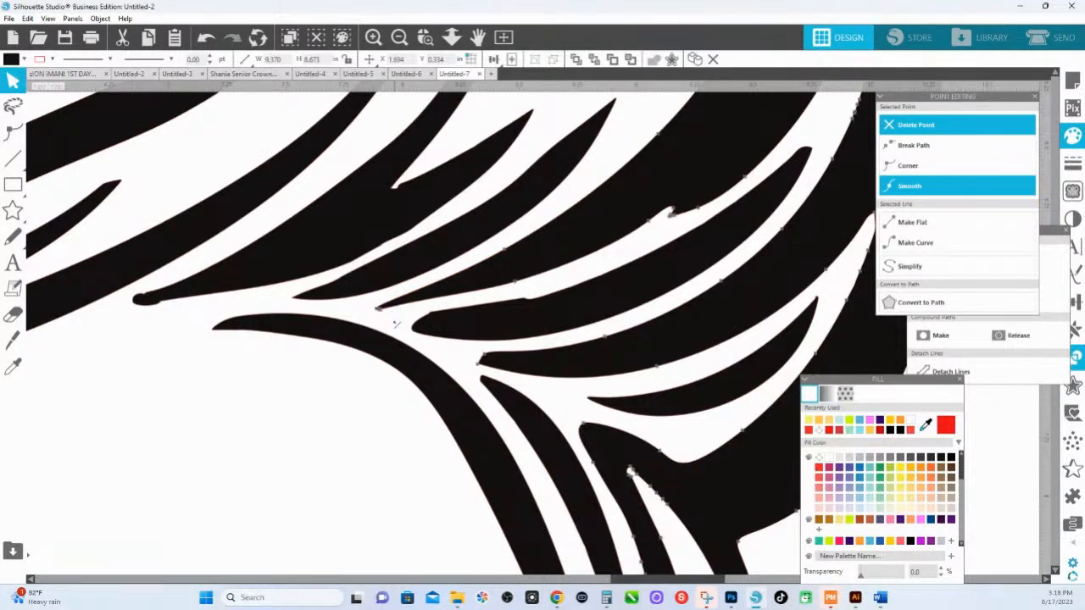
pyautogui.click(918, 132)
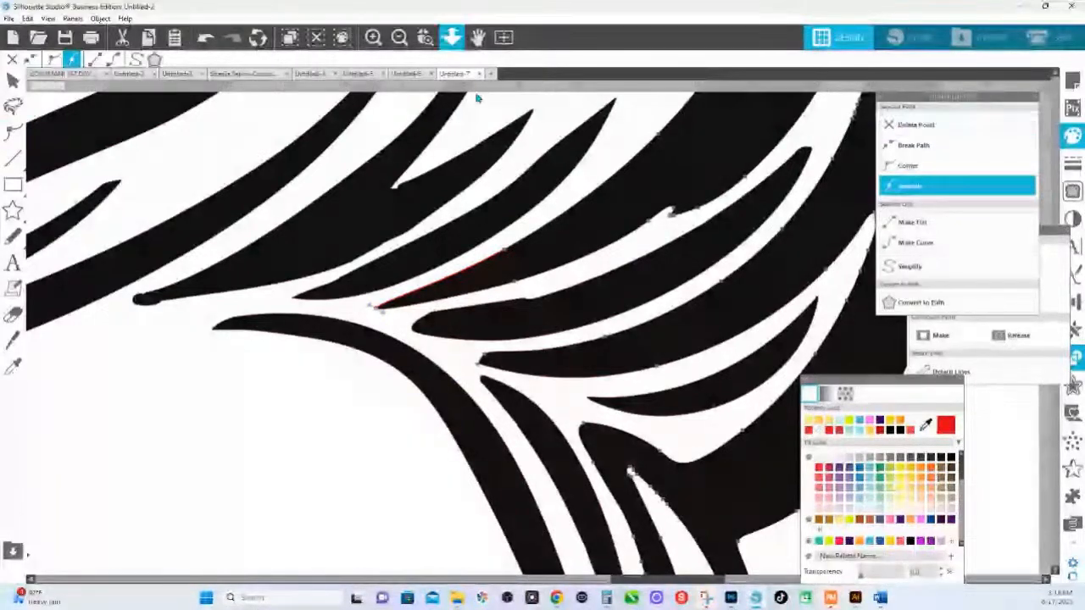
# Try moving the hair silhouette sideways off the pieces lying beneath it, and undo the moves.
pyautogui.moveTo(477, 98); pyautogui.dragTo(436, 113)
pyautogui.click(391, 212)
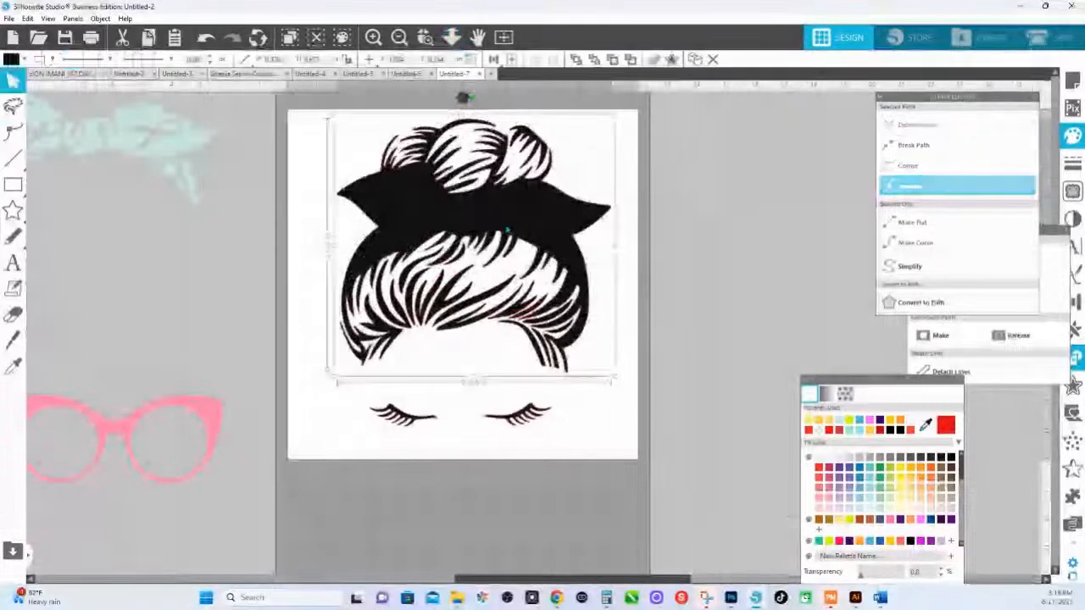
pyautogui.moveTo(391, 211); pyautogui.dragTo(465, 208)
pyautogui.click(385, 221)
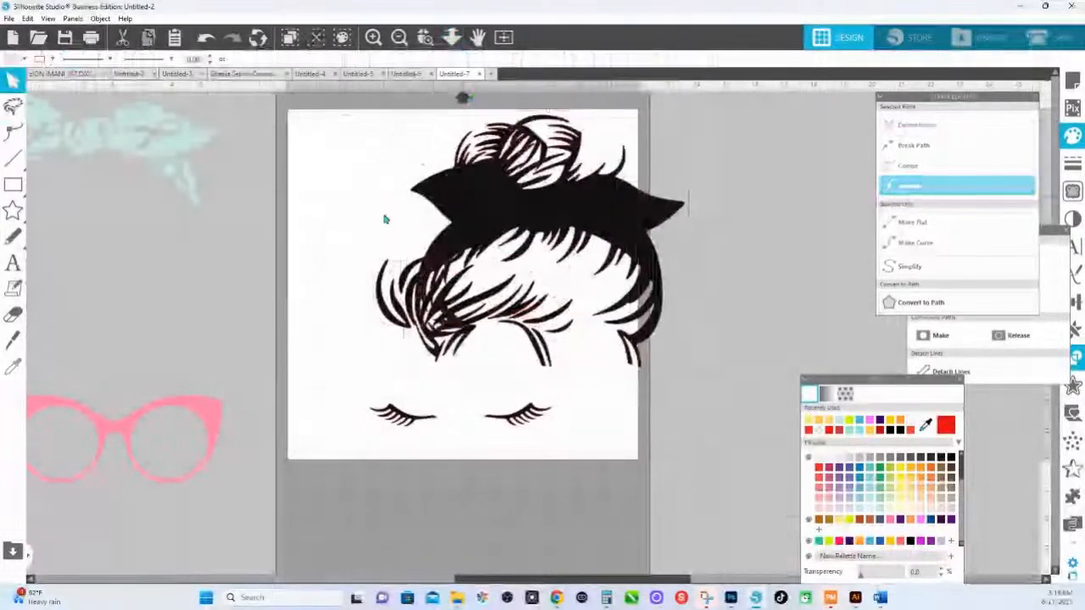
pyautogui.hotkey('ctrl', 'z')
pyautogui.hotkey('ctrl', 'z')
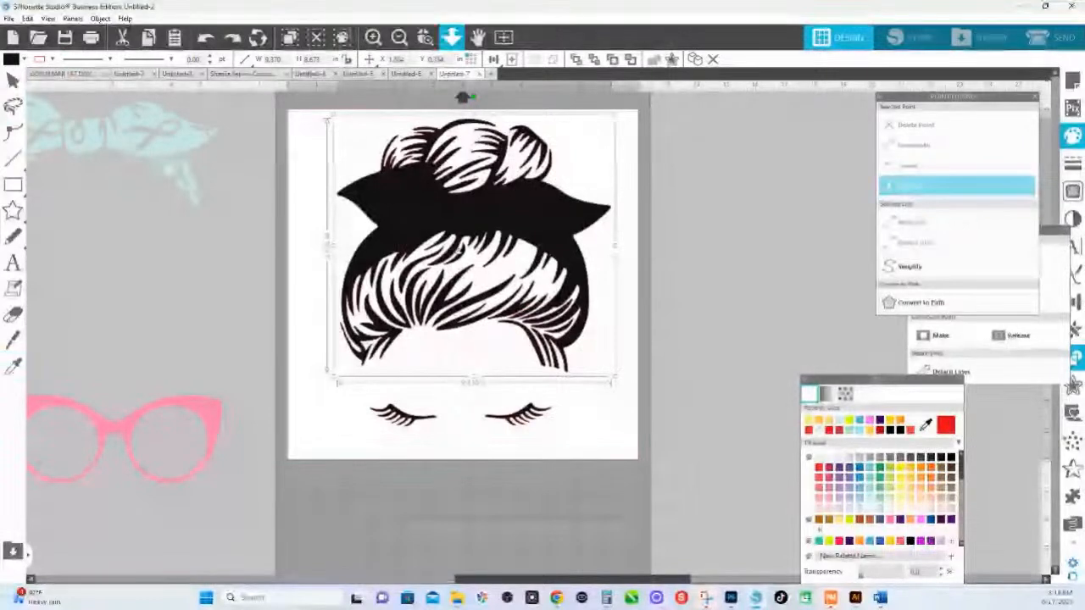
pyautogui.click(451, 36)
pyautogui.moveTo(539, 268); pyautogui.dragTo(590, 264)
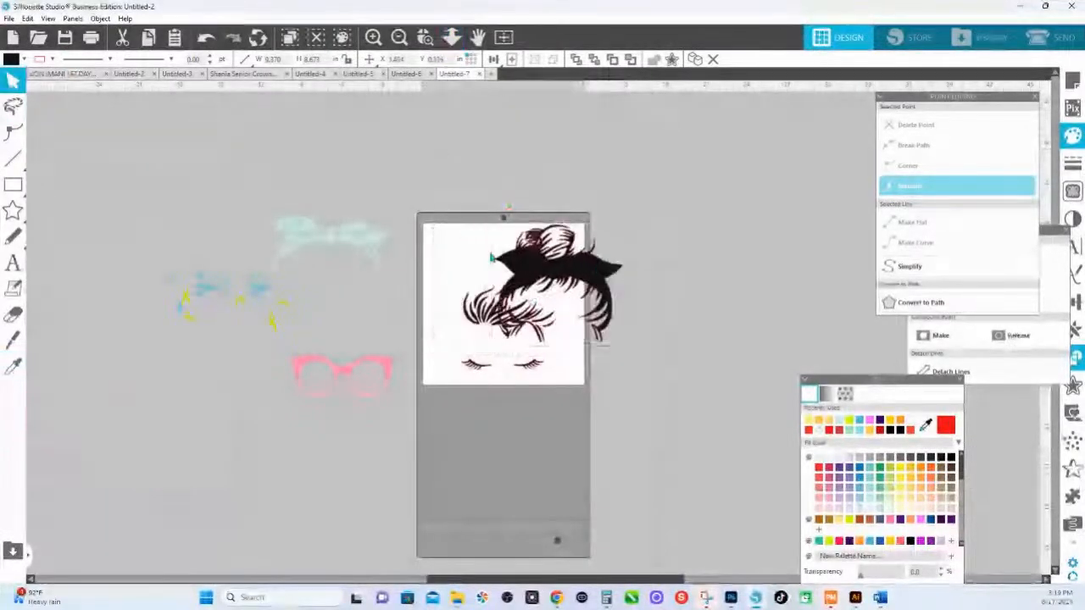
pyautogui.moveTo(497, 257); pyautogui.dragTo(556, 294)
pyautogui.hotkey('ctrl', 'z')
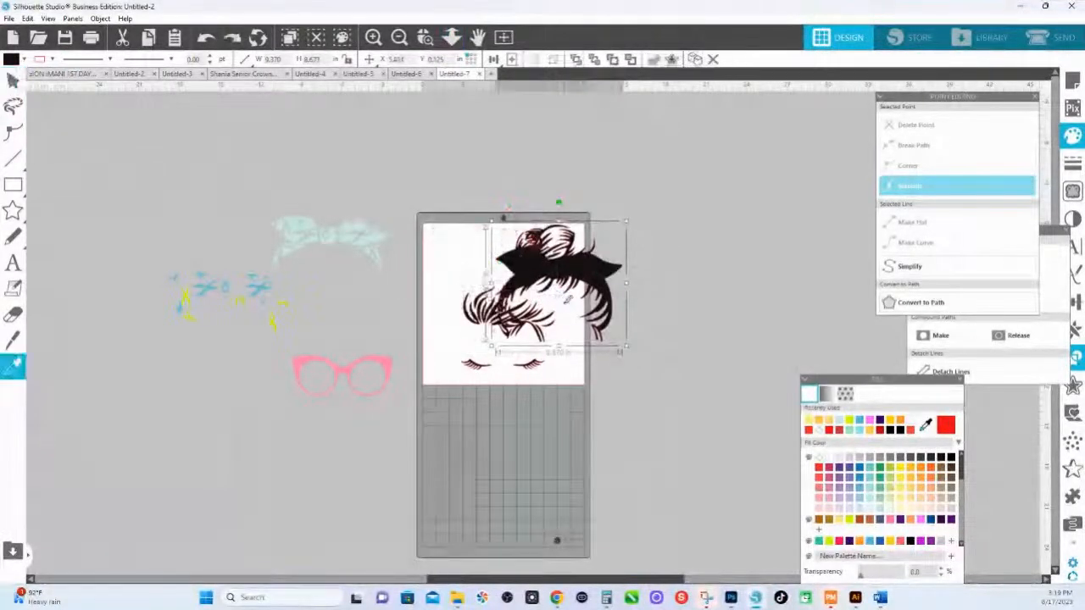
pyautogui.hotkey('ctrl', 'z')
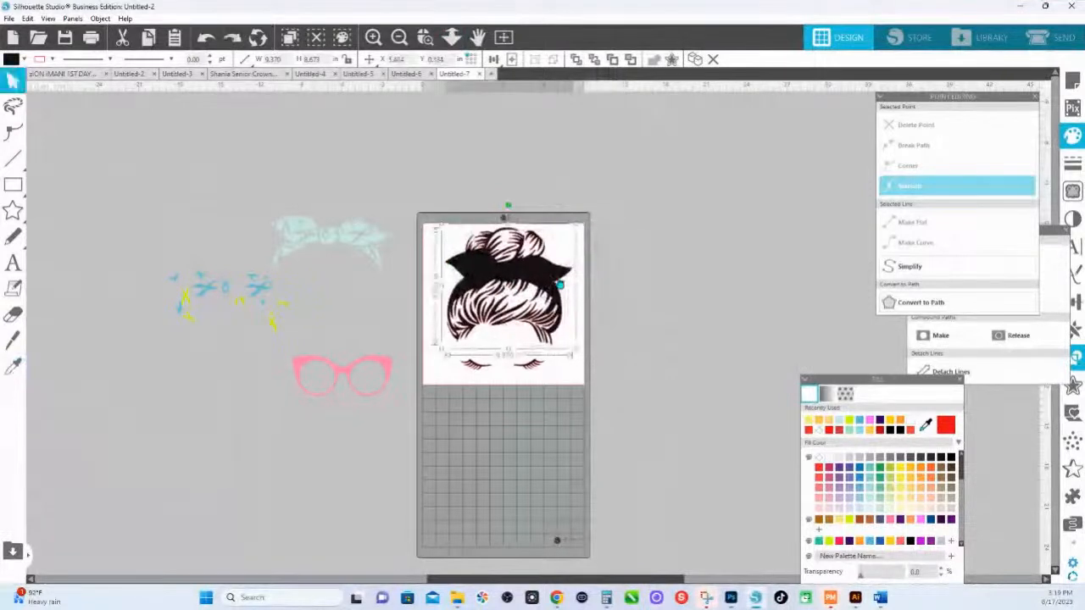
# Try deleting the hair silhouette to uncover the strands beneath it, and undo the deletion.
pyautogui.rightClick(622, 268)
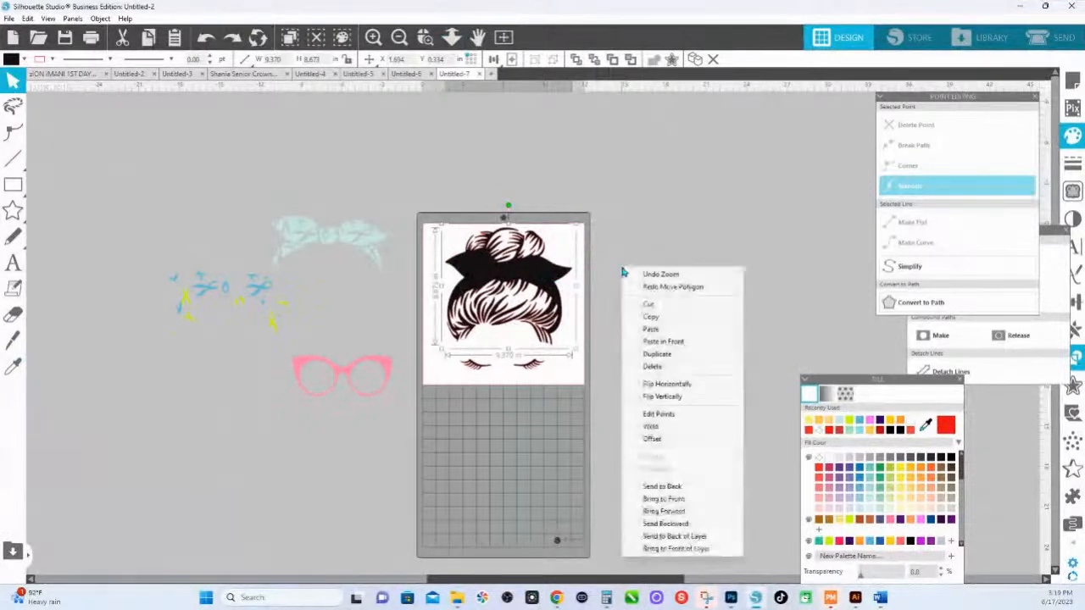
pyautogui.click(653, 340)
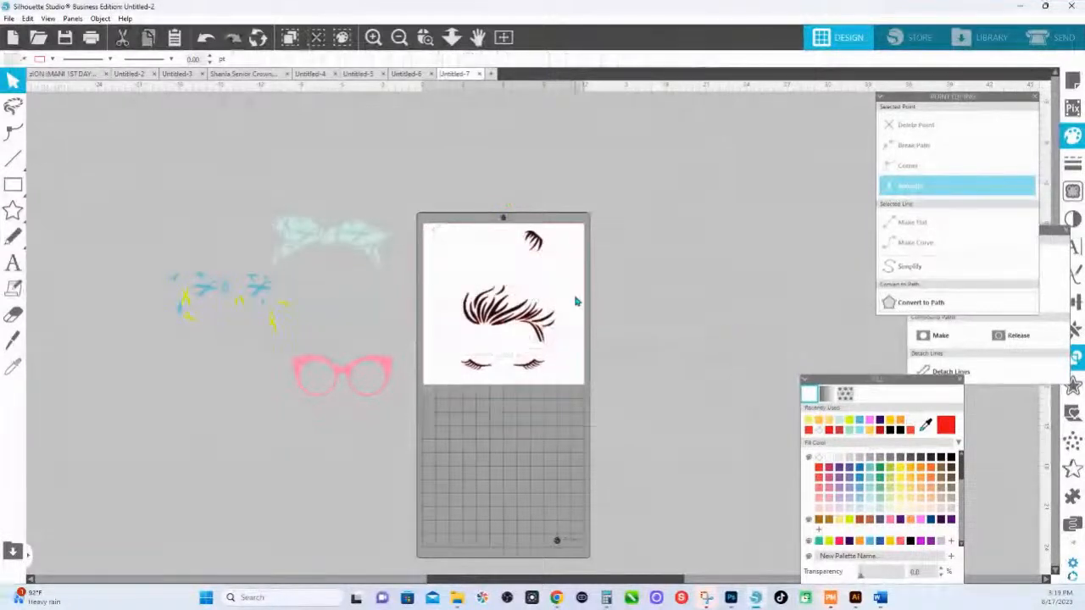
pyautogui.hotkey('ctrl', 'z')
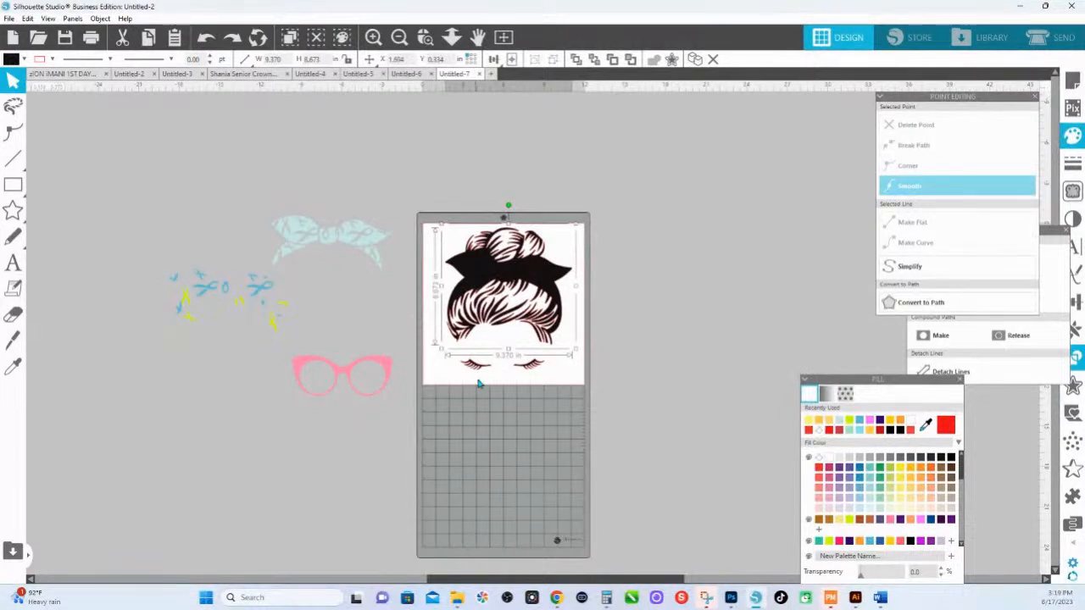
# Merge the original messy-bun design with pink glasses from Downloads, move it off the page and enlarge it to about 9.56 × 11.67 in.
pyautogui.click(9, 18)
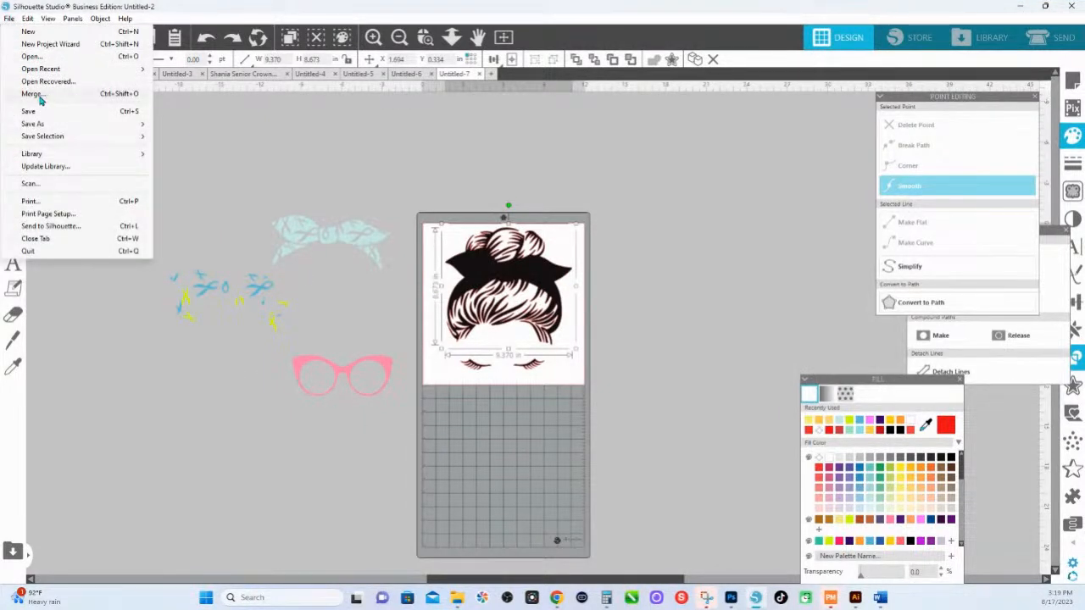
pyautogui.click(34, 94)
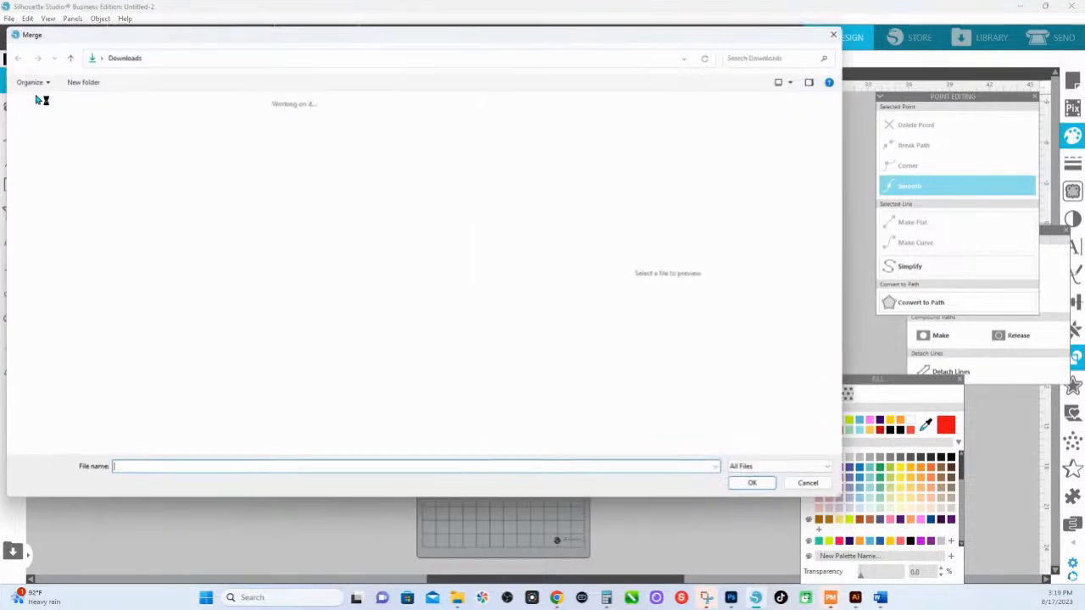
pyautogui.doubleClick(196, 140)
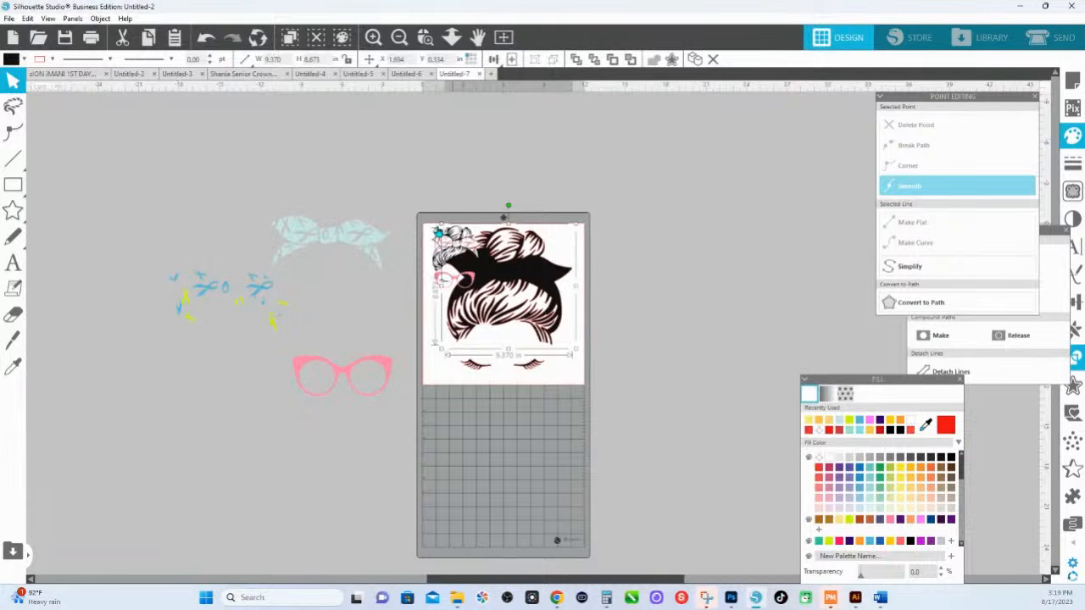
pyautogui.moveTo(438, 233); pyautogui.dragTo(369, 148)
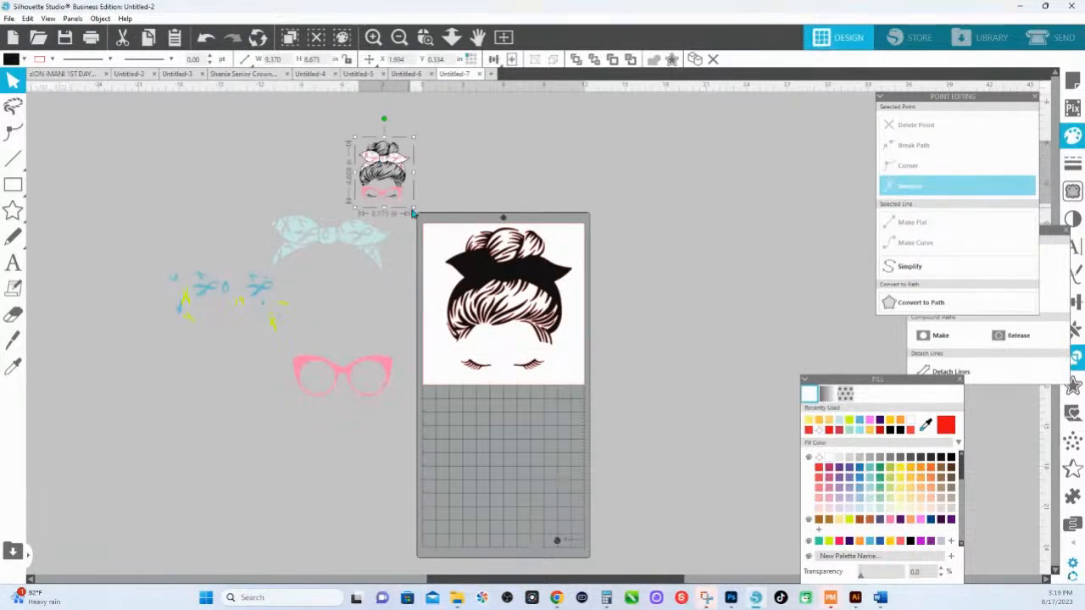
pyautogui.moveTo(412, 213); pyautogui.dragTo(490, 307)
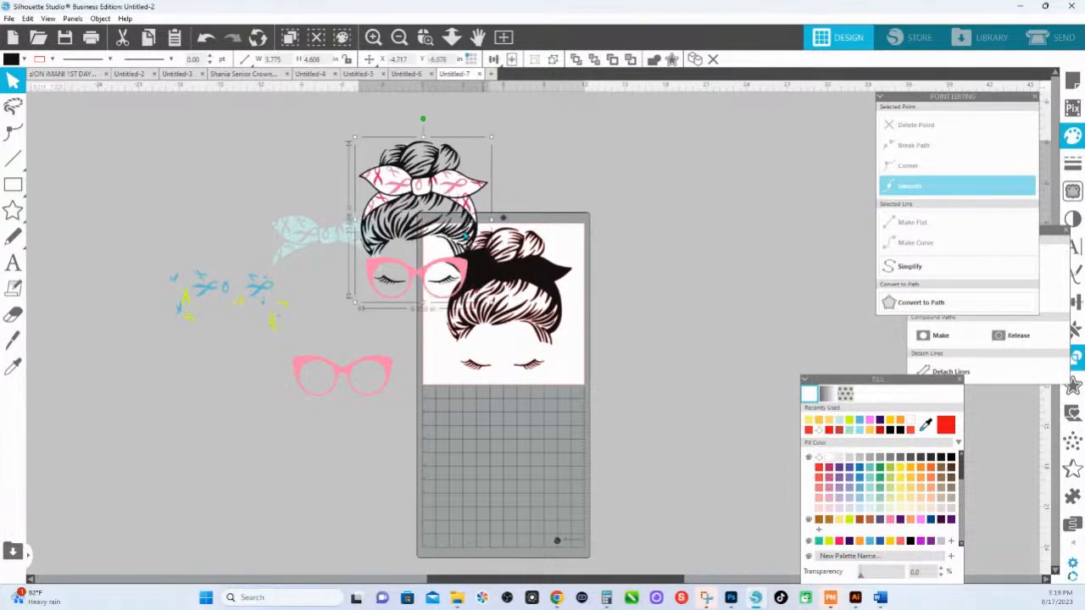
# Fill the enlarged design with light orange and align it over the black hair silhouette on the page.
pyautogui.moveTo(464, 237); pyautogui.dragTo(529, 271)
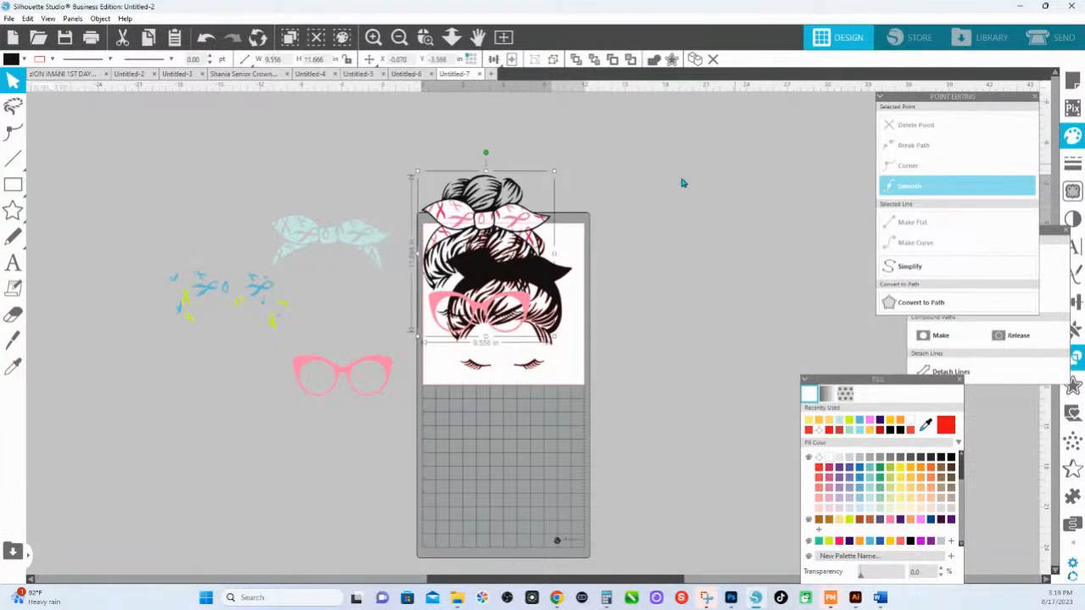
pyautogui.moveTo(519, 226); pyautogui.dragTo(548, 234)
pyautogui.click(1069, 145)
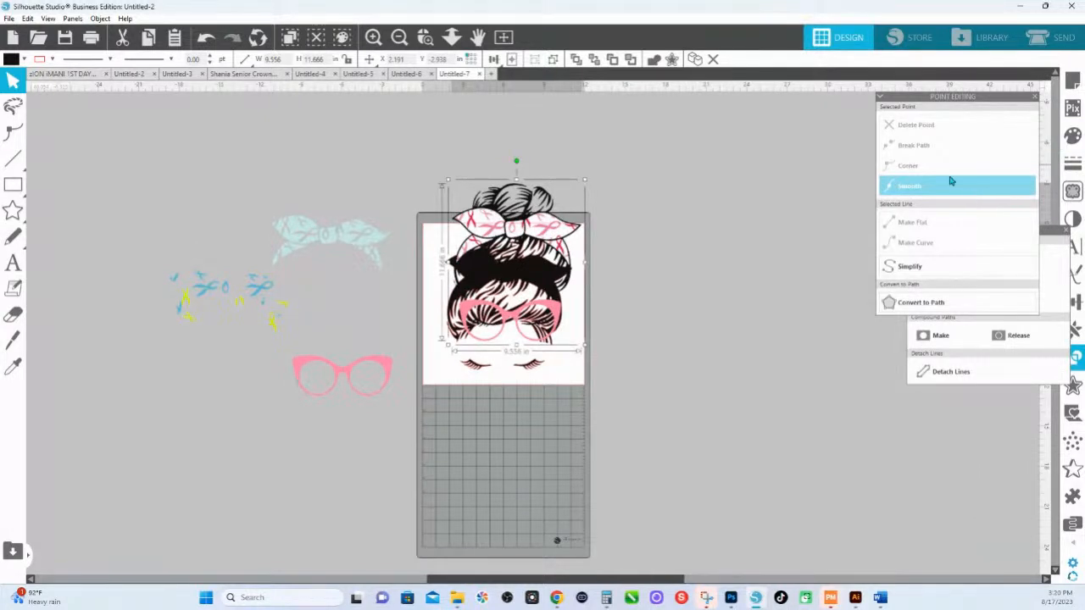
pyautogui.click(1070, 139)
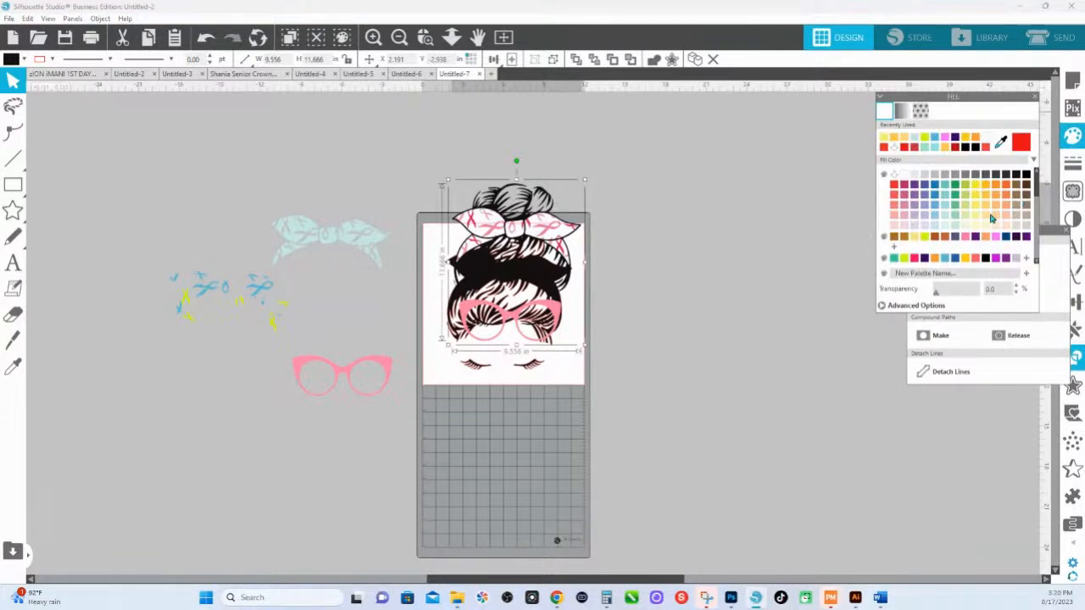
pyautogui.click(991, 218)
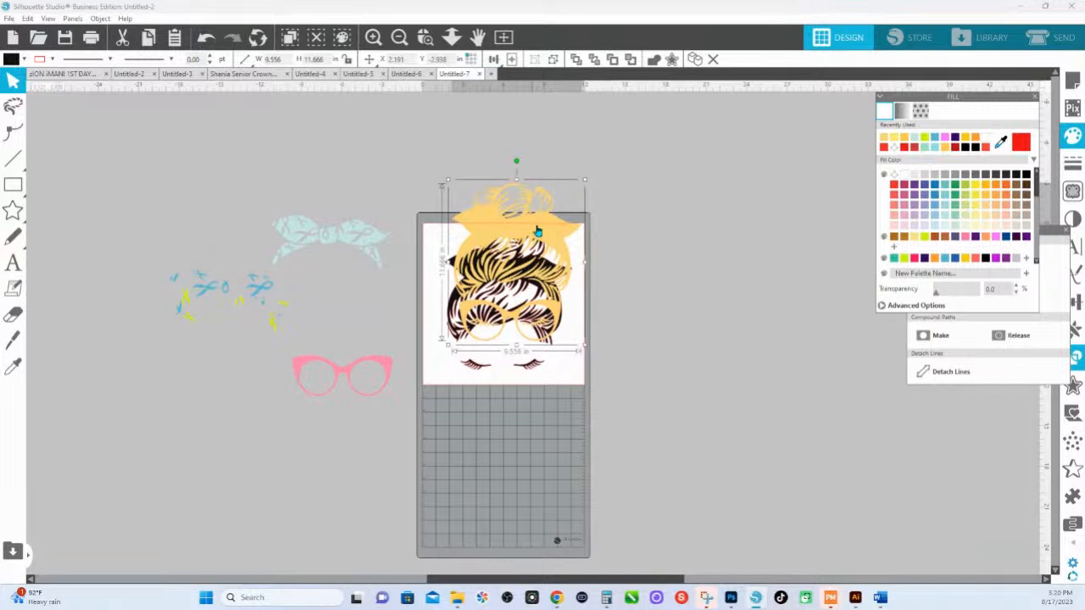
pyautogui.moveTo(536, 231); pyautogui.dragTo(530, 273)
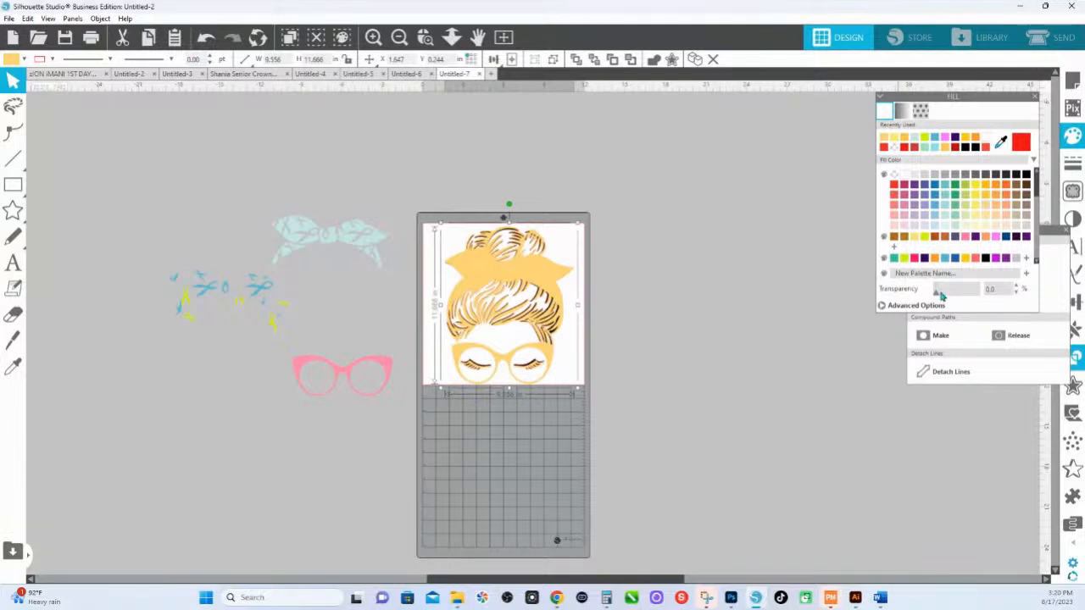
# Set the light orange design's transparency to 54% and move it beside the page, scaled to about 9.42 × 11.50 in.
pyautogui.moveTo(941, 295); pyautogui.dragTo(960, 299)
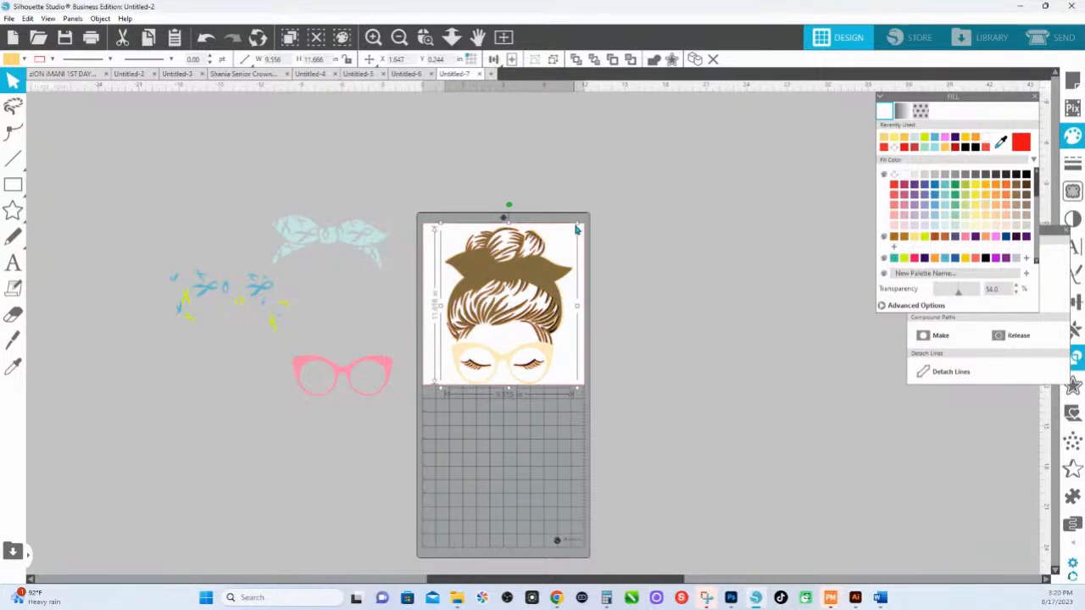
pyautogui.moveTo(575, 230); pyautogui.dragTo(749, 291)
# Ungroup the tinted design and move its separate bandana shape above the rest.
pyautogui.rightClick(750, 291)
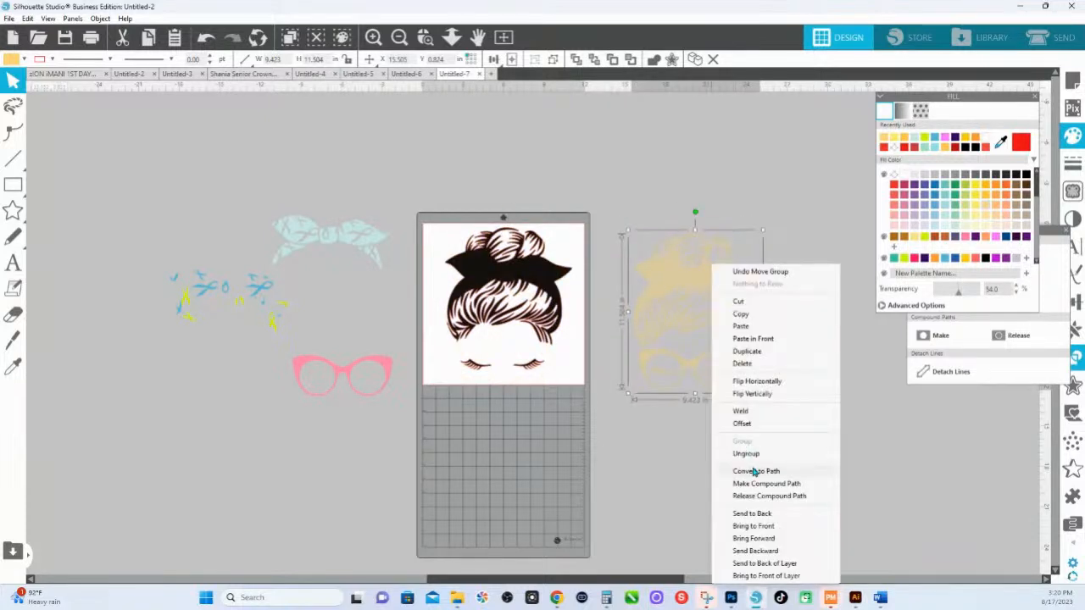
pyautogui.click(755, 471)
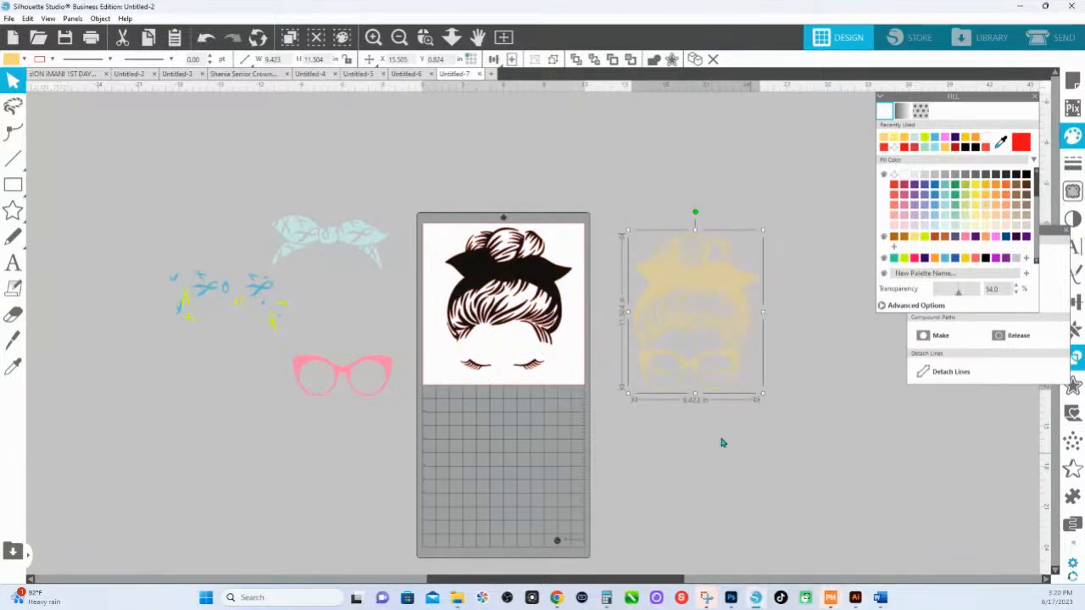
pyautogui.click(769, 442)
pyautogui.moveTo(753, 281); pyautogui.dragTo(736, 167)
pyautogui.click(749, 267)
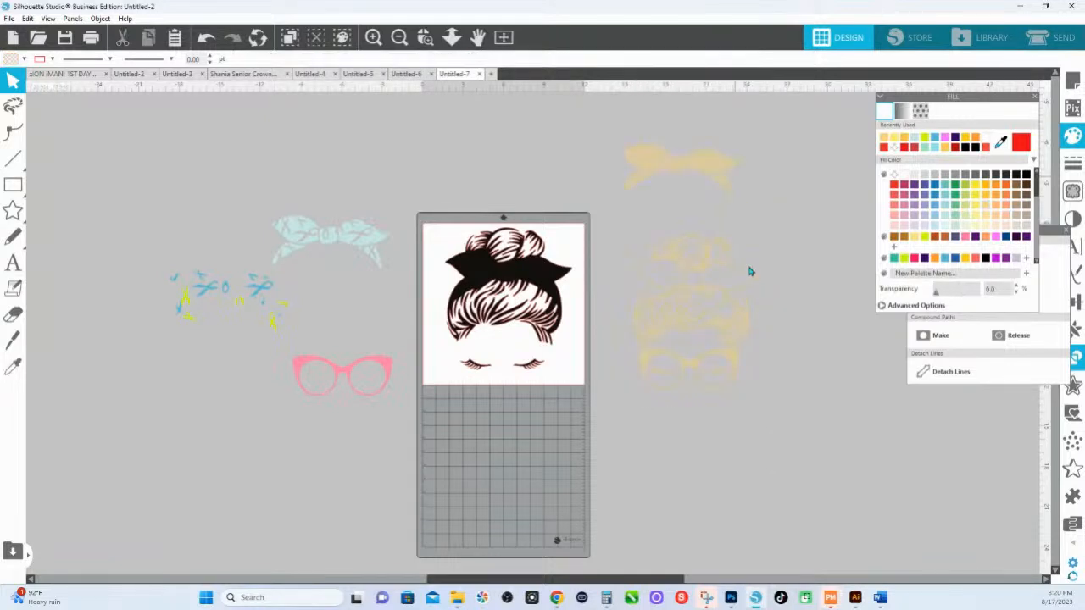
# Release the compound path of the tinted hair section into individual shapes.
pyautogui.click(738, 277)
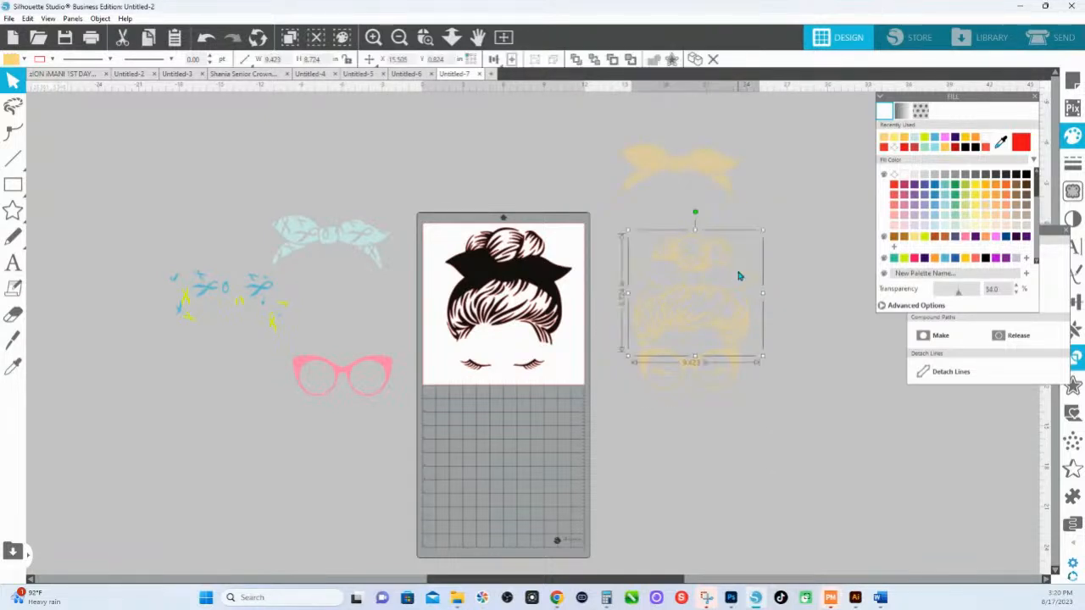
pyautogui.rightClick(738, 277)
pyautogui.click(778, 492)
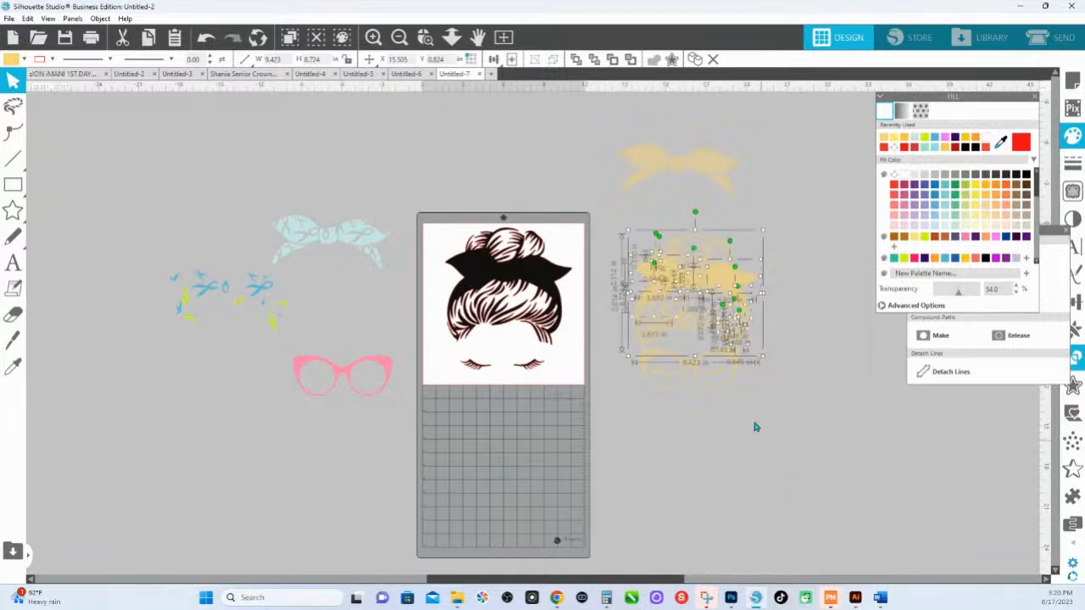
pyautogui.click(787, 323)
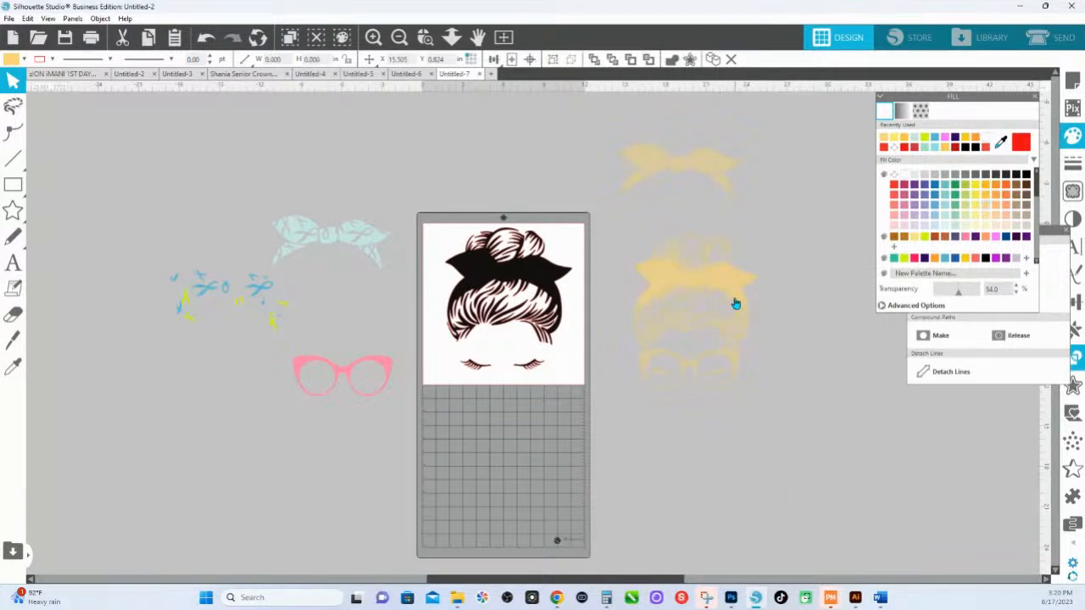
# Pick out individual shapes of the released hair section and move one small piece out beside the design.
pyautogui.click(729, 286)
pyautogui.keyDown('shift'); pyautogui.click(660, 291); pyautogui.keyUp('shift')
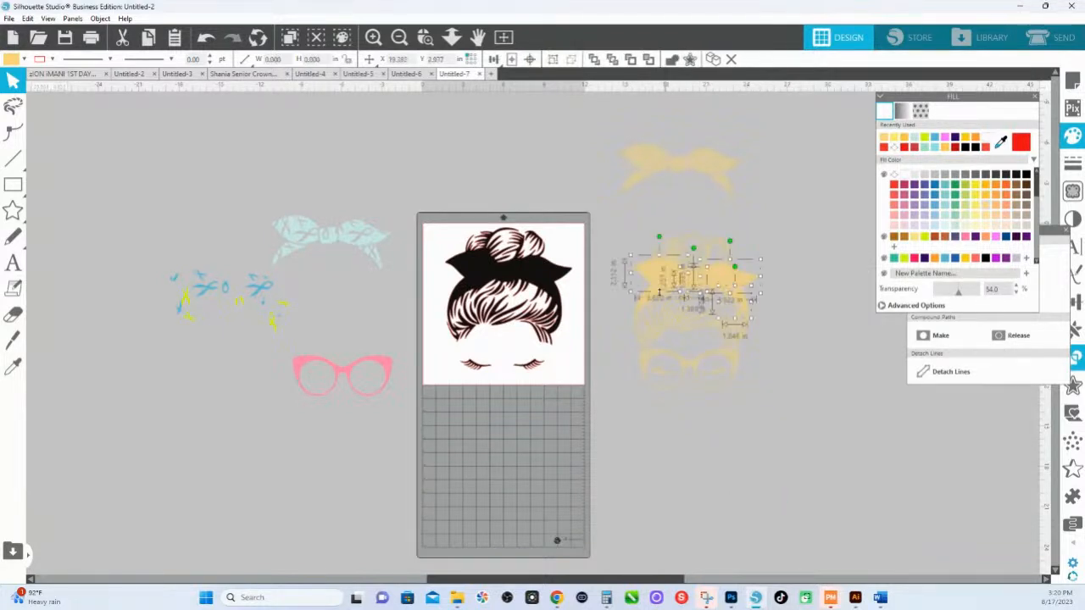
pyautogui.click(660, 288)
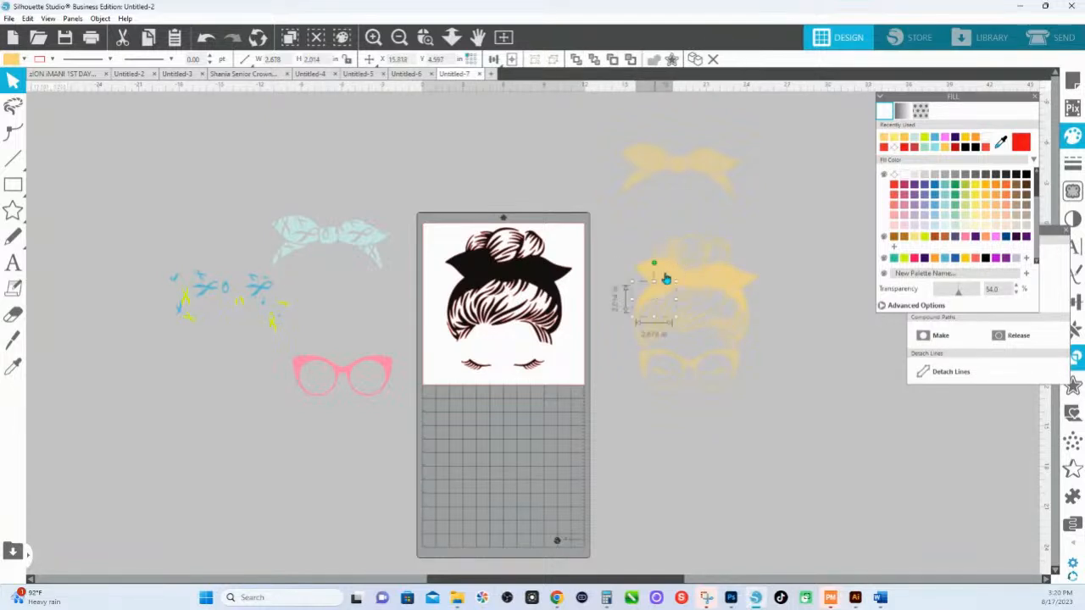
pyautogui.click(785, 337)
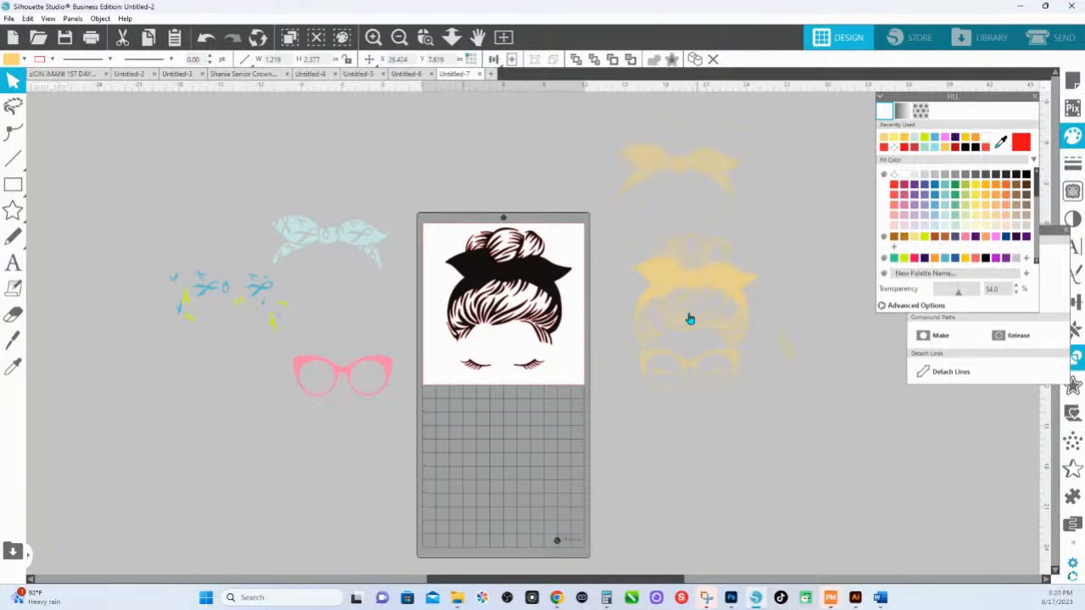
# Group the five solid bandana pieces of the tinted design: both bow wings, the centre knot and both side bands.
pyautogui.click(677, 275)
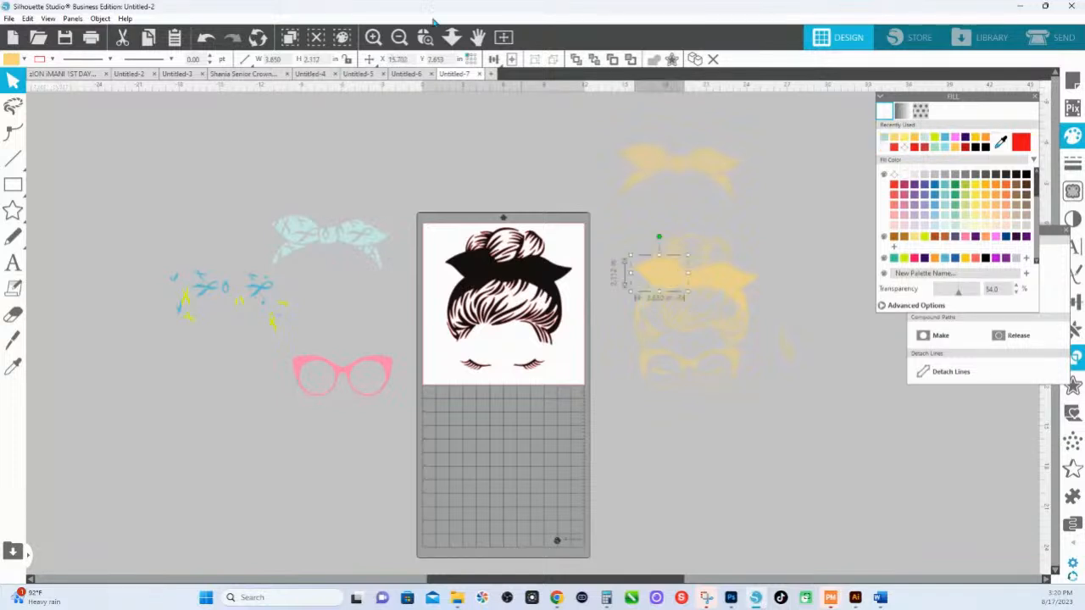
pyautogui.click(425, 37)
pyautogui.moveTo(616, 233); pyautogui.dragTo(829, 357)
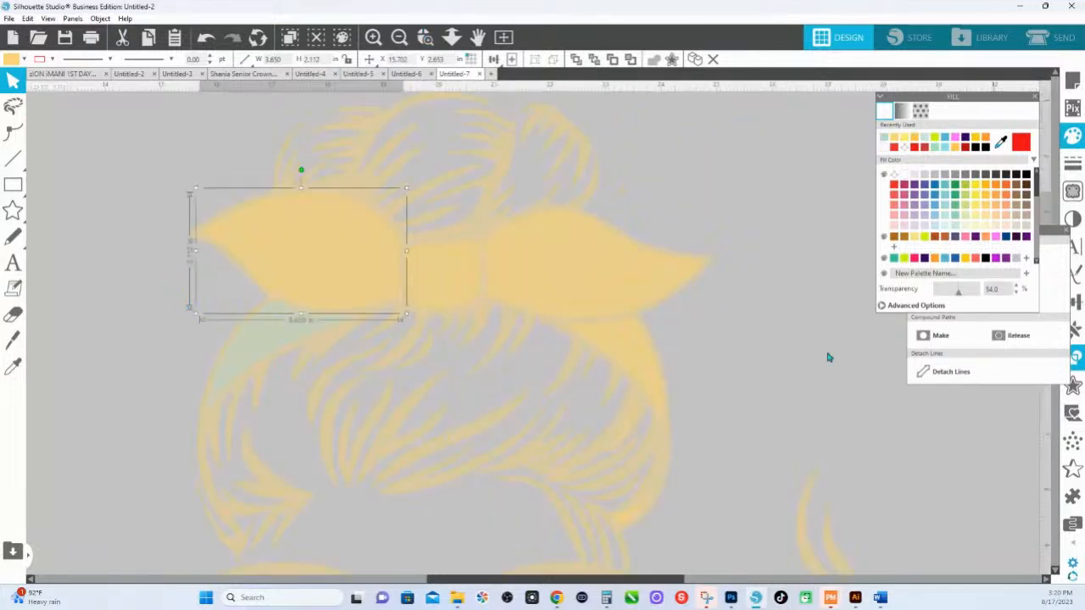
pyautogui.keyDown('shift'); pyautogui.click(283, 317); pyautogui.keyUp('shift')
pyautogui.keyDown('shift'); pyautogui.click(443, 292); pyautogui.keyUp('shift')
pyautogui.keyDown('shift'); pyautogui.click(543, 292); pyautogui.keyUp('shift')
pyautogui.keyDown('shift'); pyautogui.click(609, 335); pyautogui.keyUp('shift')
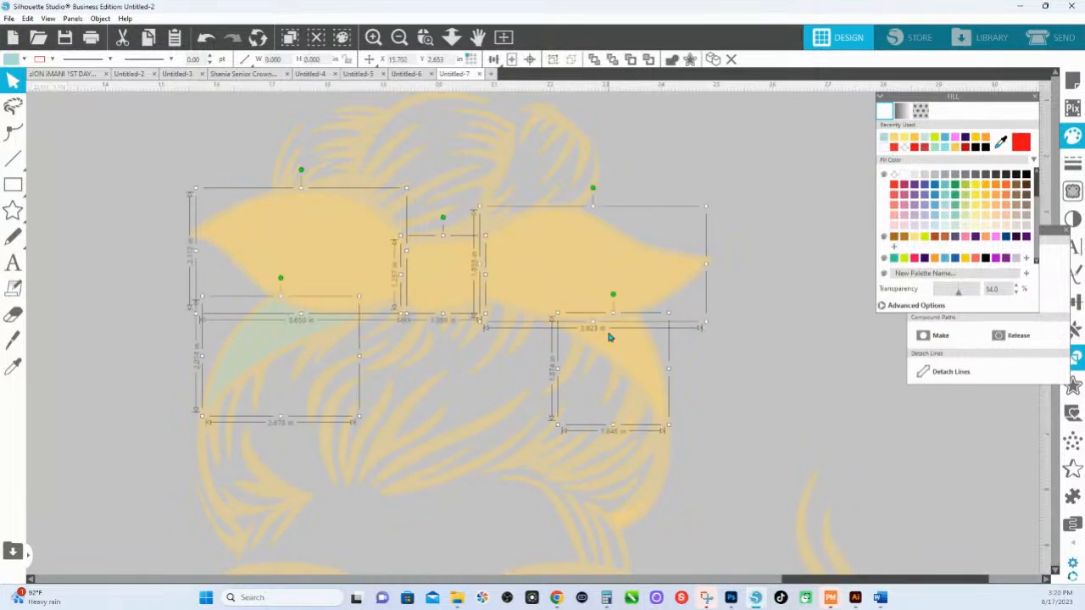
pyautogui.rightClick(608, 337)
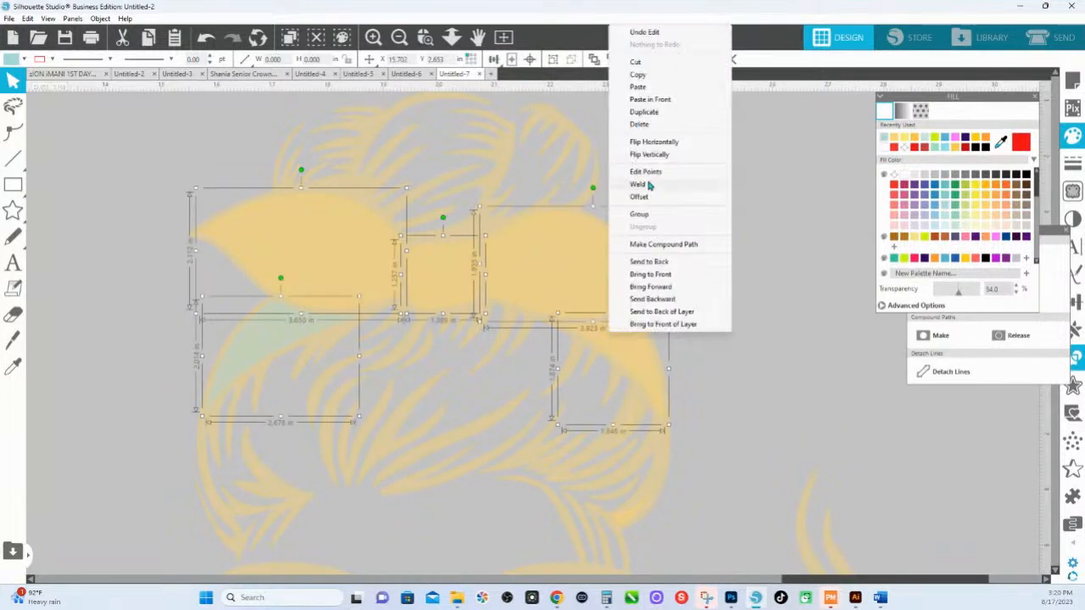
pyautogui.click(646, 217)
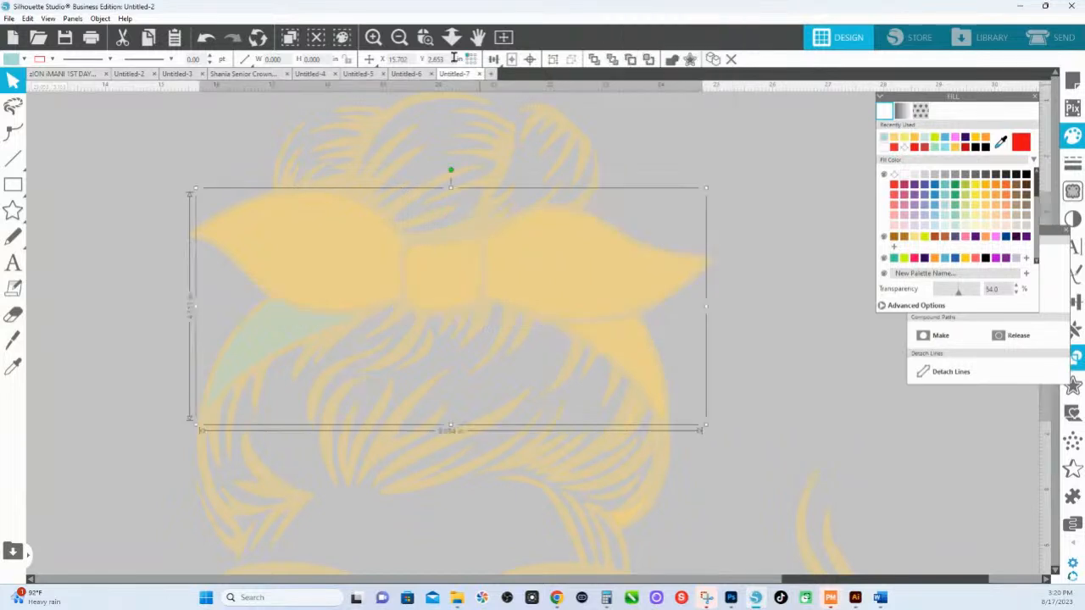
# Move the grouped bandana onto the black face design on the page and fill it white with 0% transparency.
pyautogui.click(451, 37)
pyautogui.moveTo(539, 321); pyautogui.dragTo(425, 316)
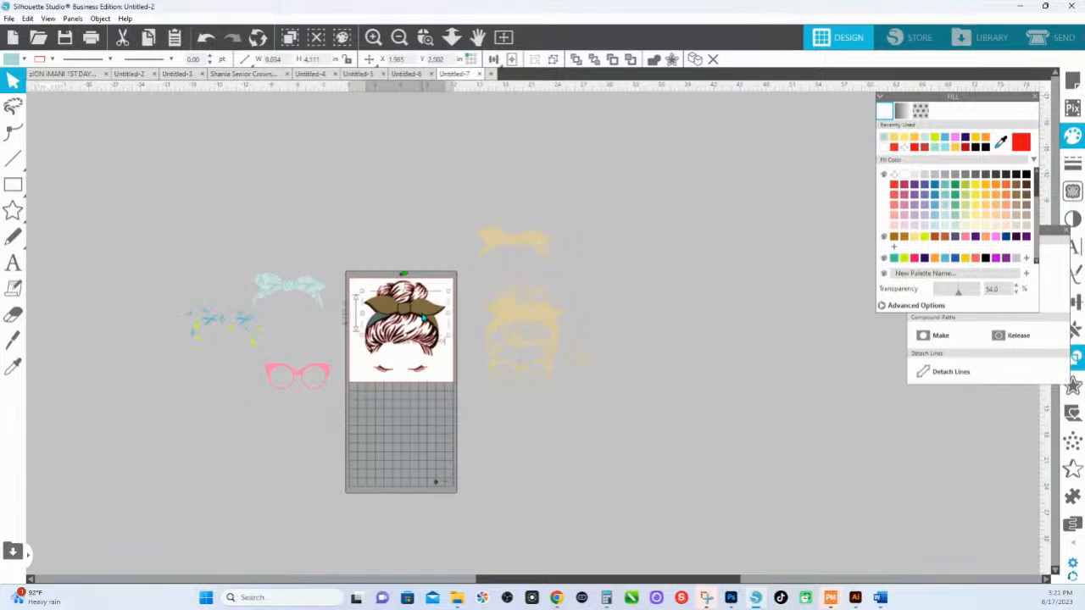
pyautogui.click(904, 175)
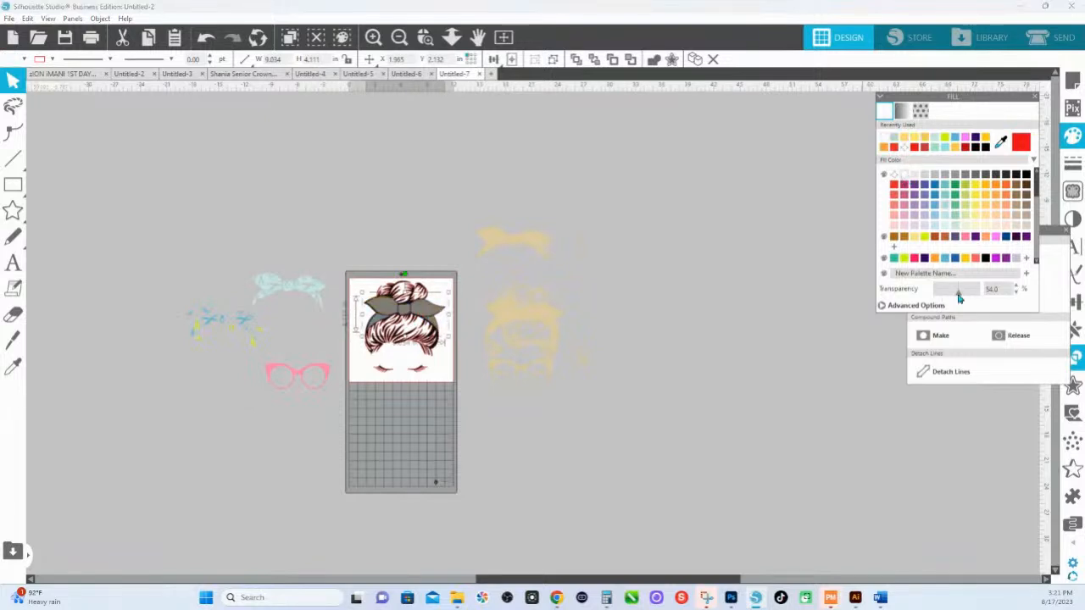
pyautogui.moveTo(959, 295); pyautogui.dragTo(911, 303)
# Fine-position the white bandana over the face so an even black outline remains around every piece.
pyautogui.click(426, 38)
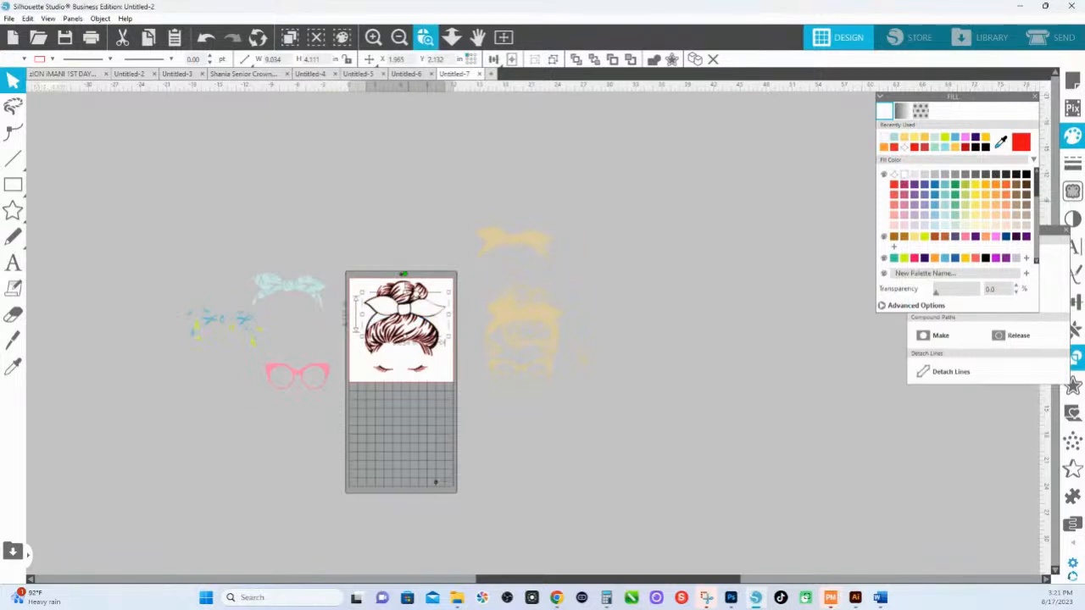
pyautogui.moveTo(330, 284); pyautogui.dragTo(540, 367)
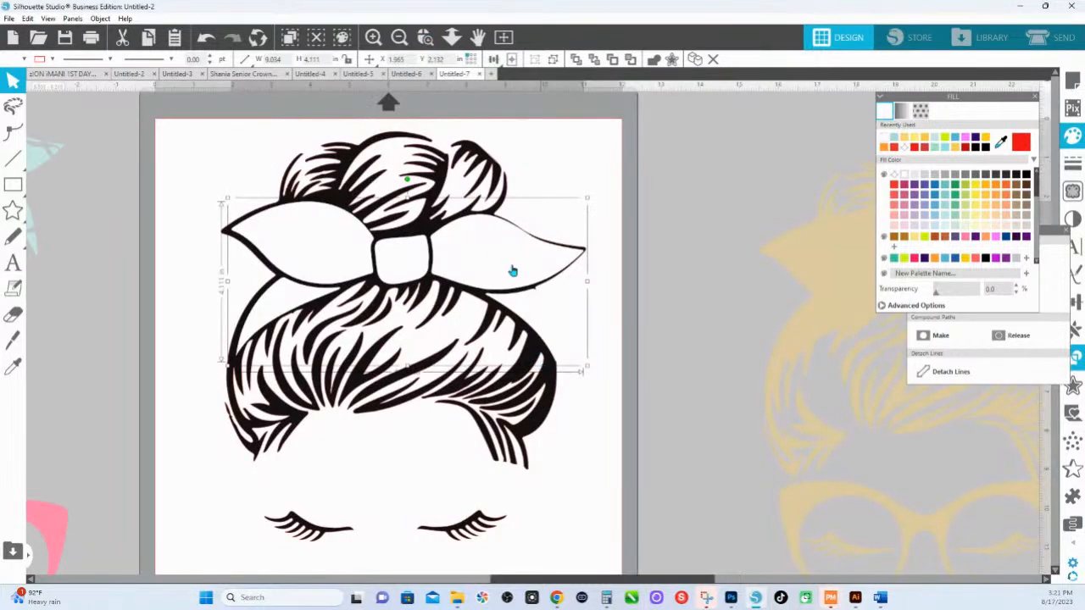
pyautogui.moveTo(506, 265); pyautogui.dragTo(497, 265)
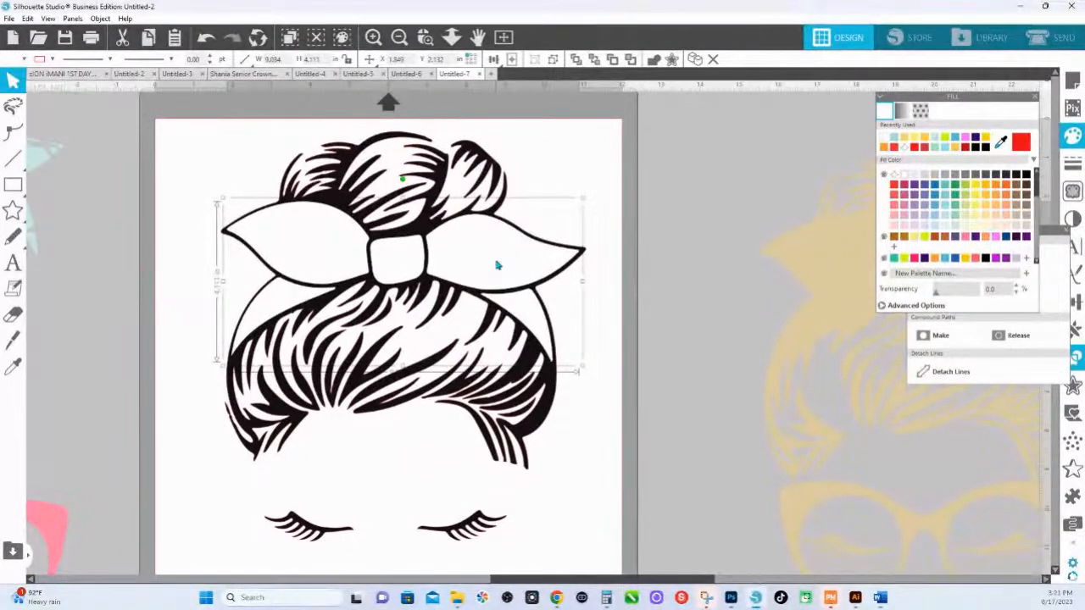
pyautogui.press('Right')
pyautogui.press('Right')
pyautogui.press('Right')
pyautogui.press('Down')
pyautogui.press('Down')
pyautogui.press('Down')
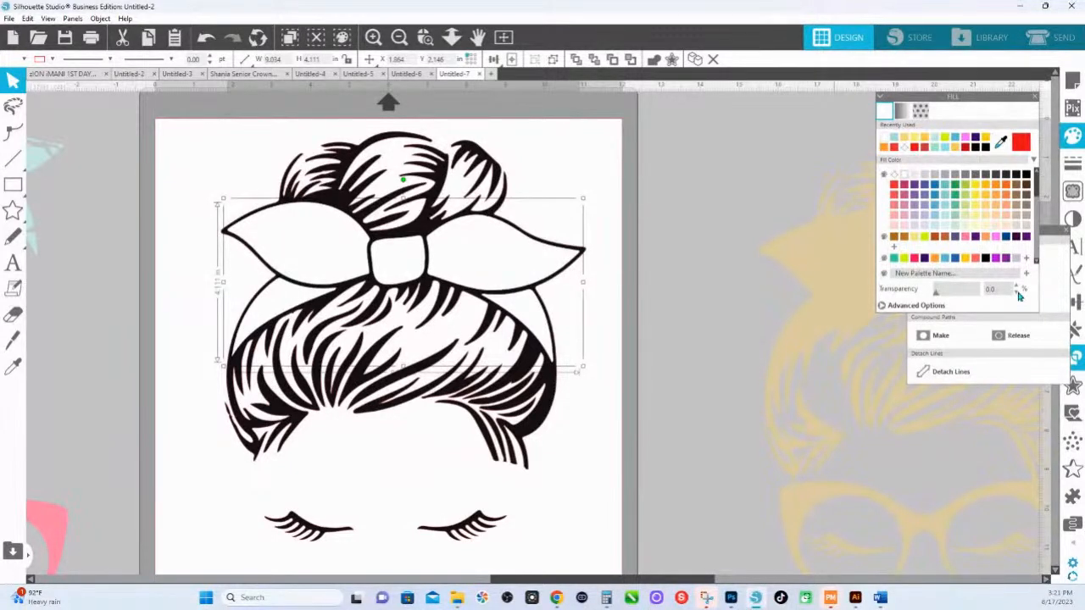
# Try a solid green fill and the argyle pattern fill on the grouped bandana.
pyautogui.click(955, 205)
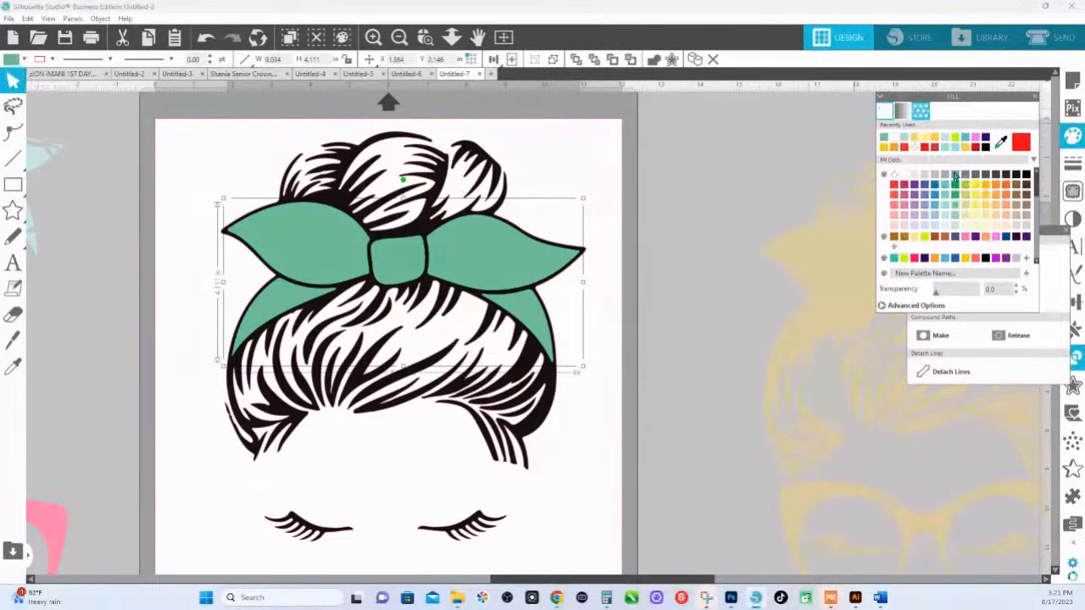
pyautogui.click(921, 111)
pyautogui.click(949, 206)
# Make the bandana group a compound path and fill it with the teal and black argyle pattern.
pyautogui.rightClick(490, 252)
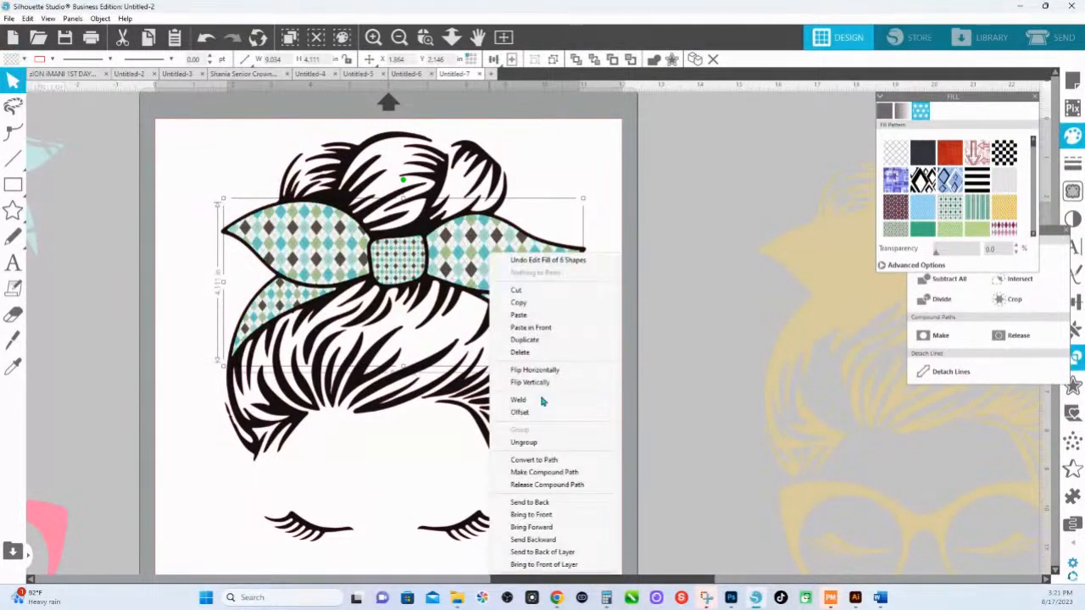
pyautogui.click(549, 473)
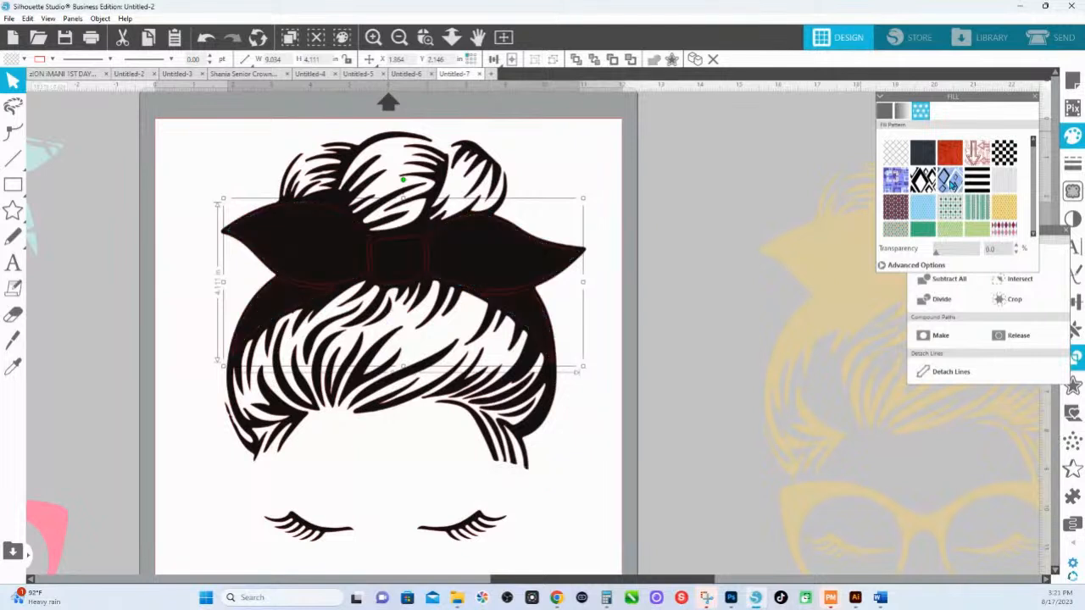
pyautogui.click(949, 209)
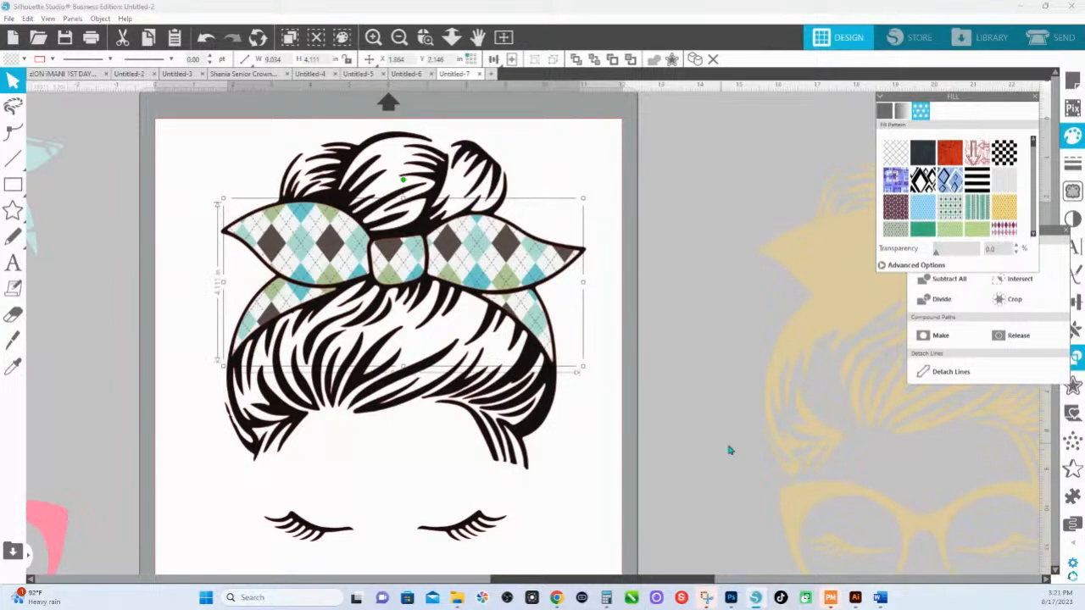
pyautogui.click(451, 37)
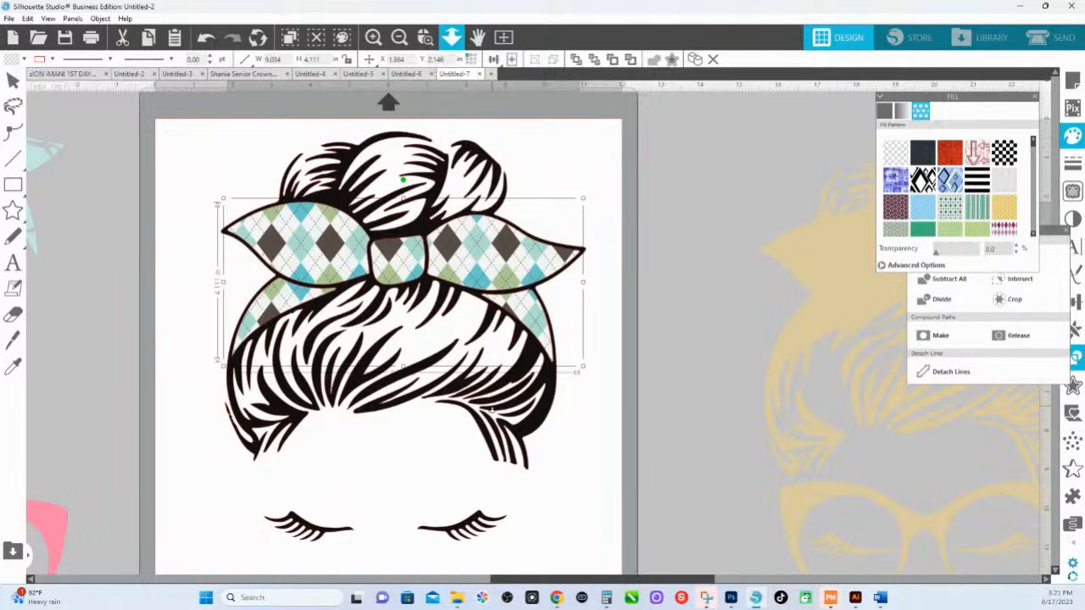
pyautogui.scroll(-3, 491, 410)
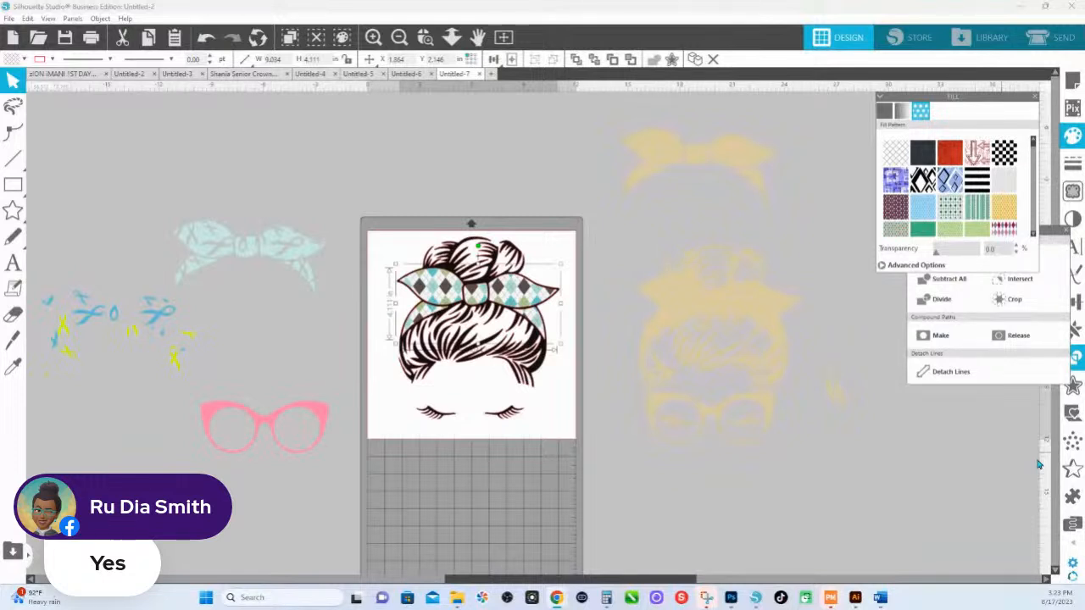
# Open the Untitled-2-01 image from Downloads and move it off the page.
pyautogui.click(9, 17)
pyautogui.press('Escape')
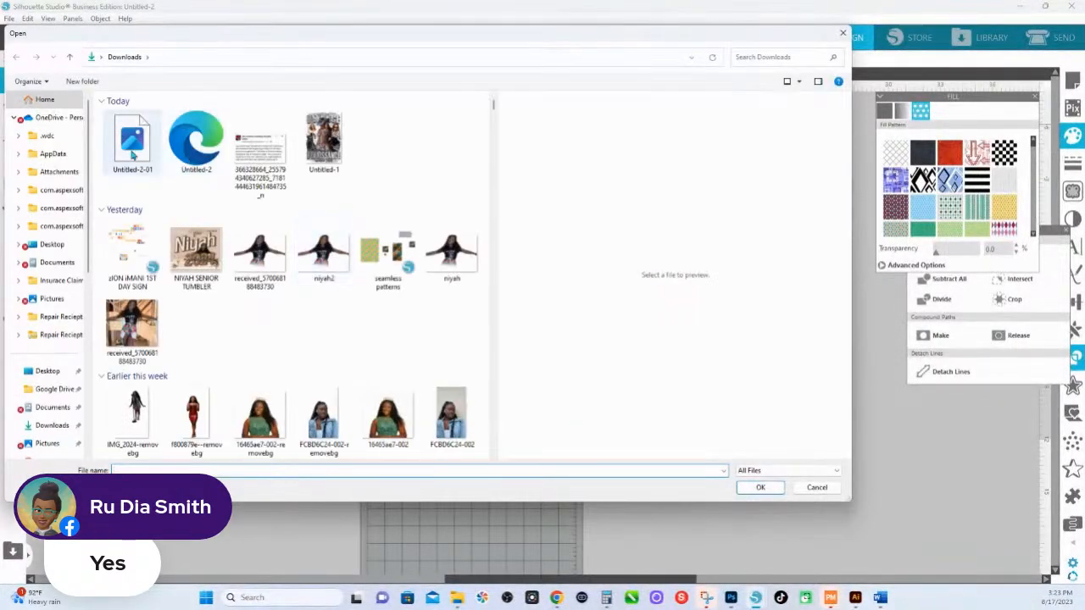
pyautogui.doubleClick(132, 144)
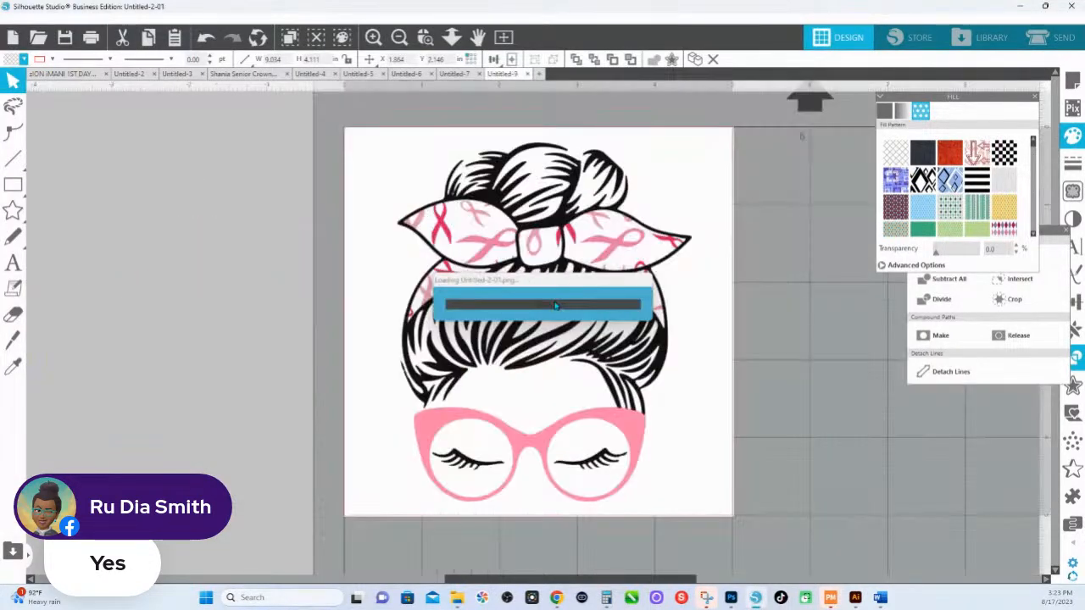
pyautogui.moveTo(544, 222); pyautogui.dragTo(298, 179)
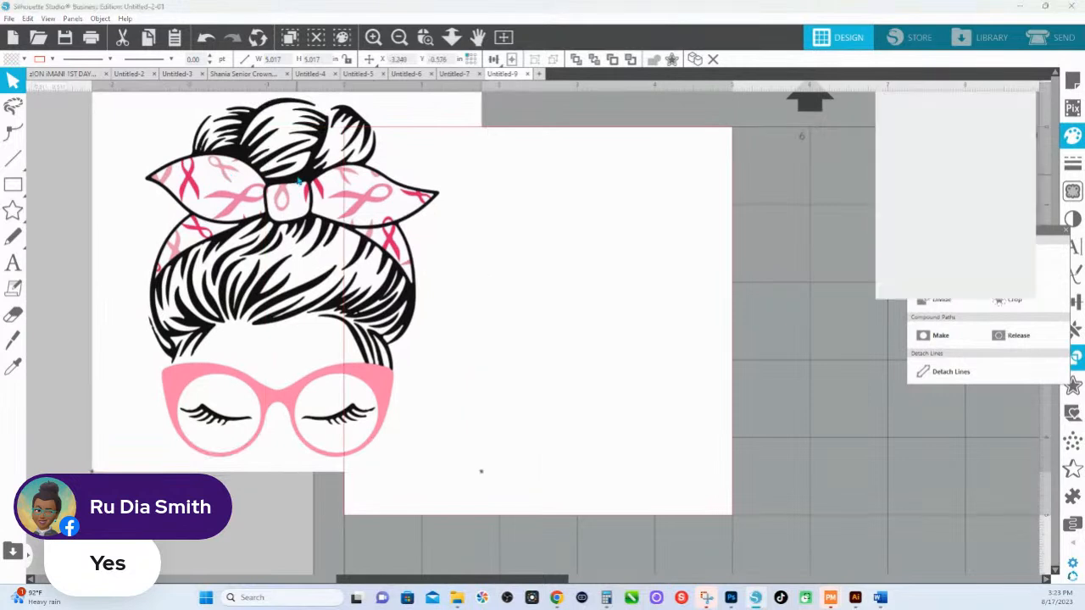
pyautogui.click(452, 36)
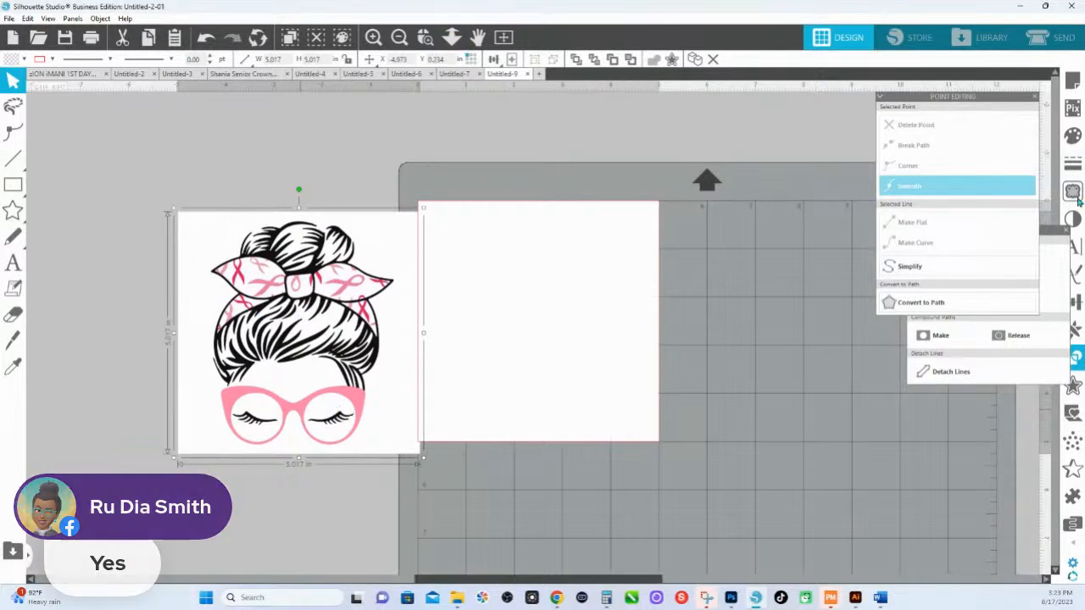
# Try to fill the opened face image with light teal.
pyautogui.click(1072, 135)
pyautogui.click(946, 218)
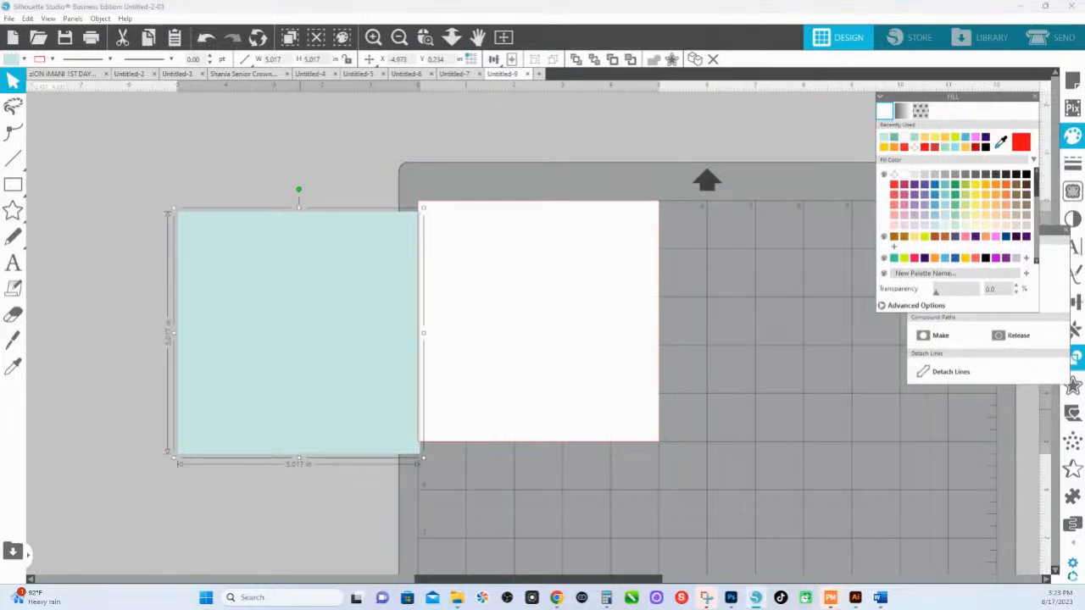
pyautogui.click(13, 366)
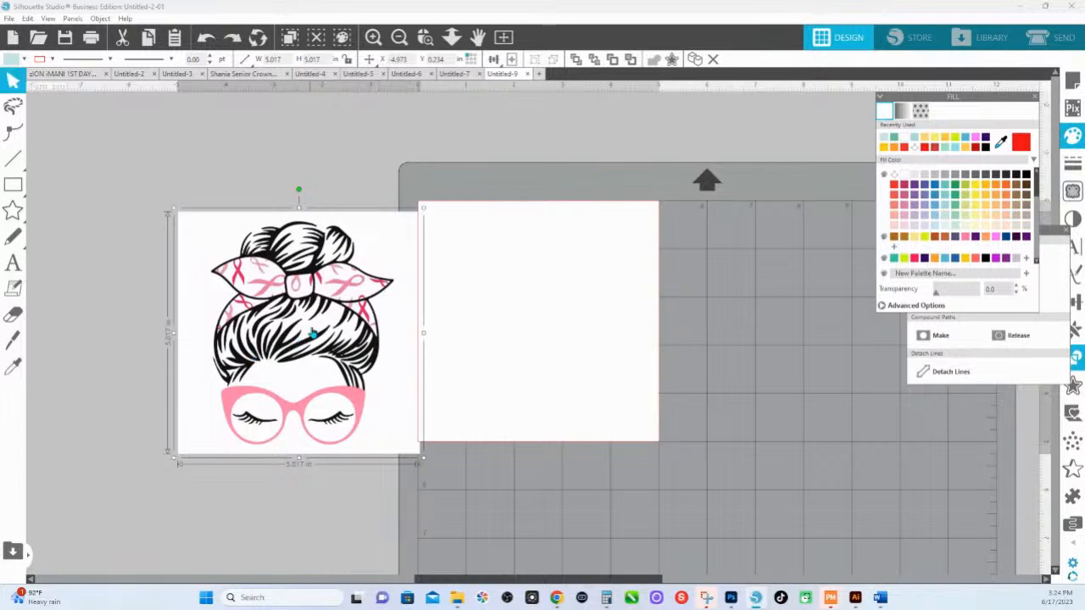
# Move the face image well clear of the page and try to trace it with a trace area enclosing the whole picture.
pyautogui.moveTo(368, 328); pyautogui.dragTo(482, 308)
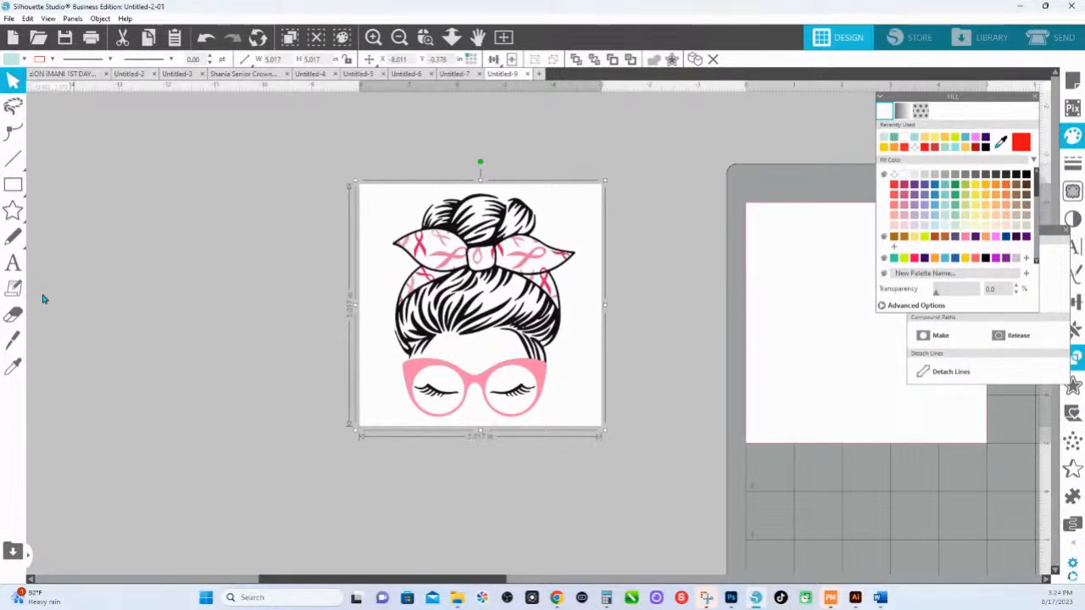
pyautogui.click(12, 263)
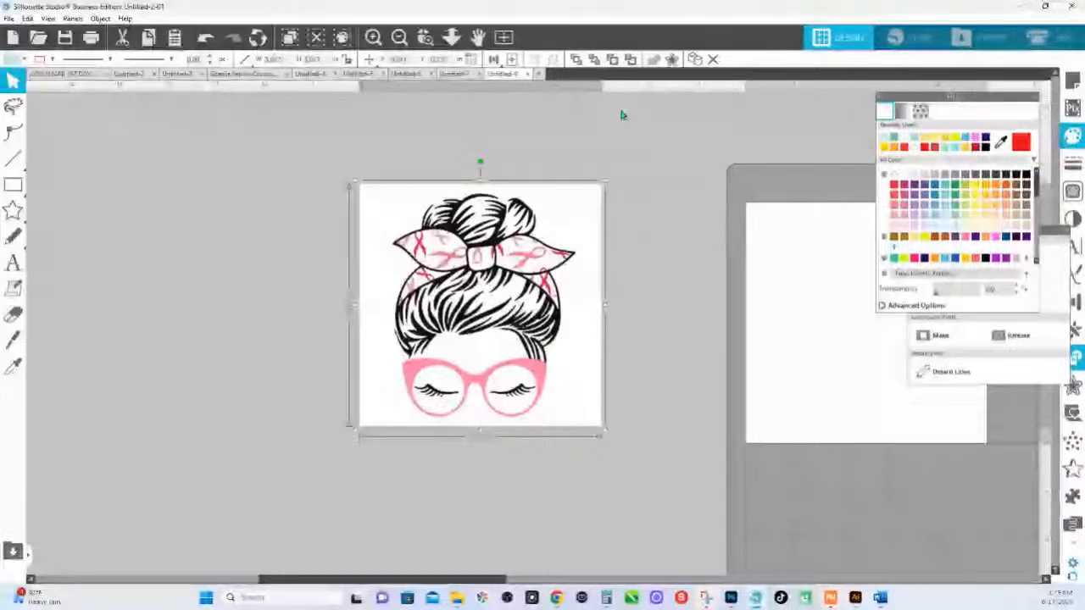
pyautogui.click(1071, 192)
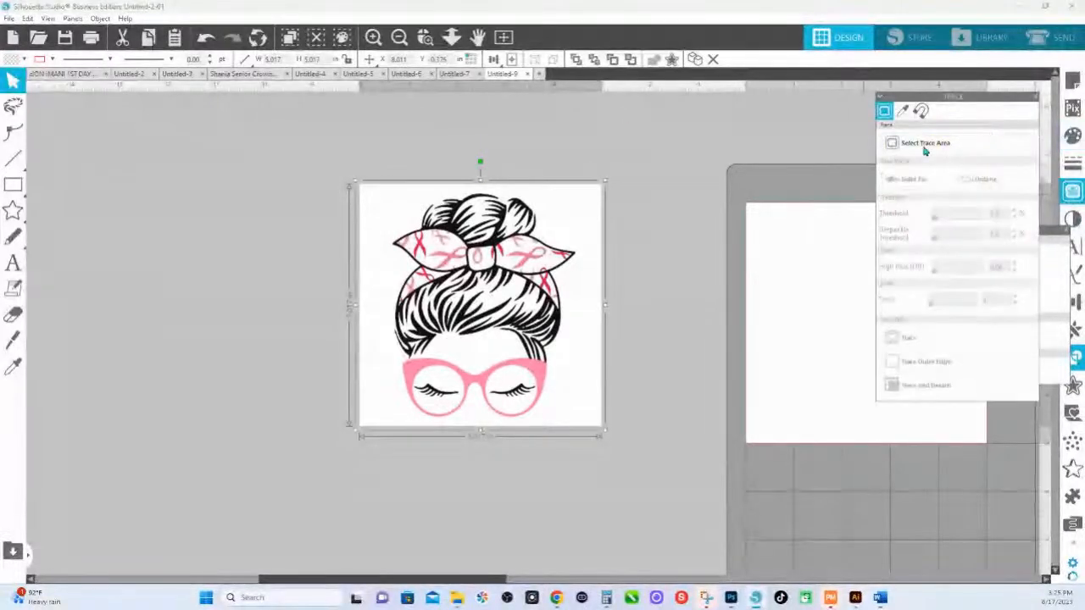
pyautogui.click(889, 145)
pyautogui.moveTo(268, 139)
pyautogui.mouseDown()
pyautogui.moveTo(605, 472)
pyautogui.moveTo(655, 507)
pyautogui.mouseUp()
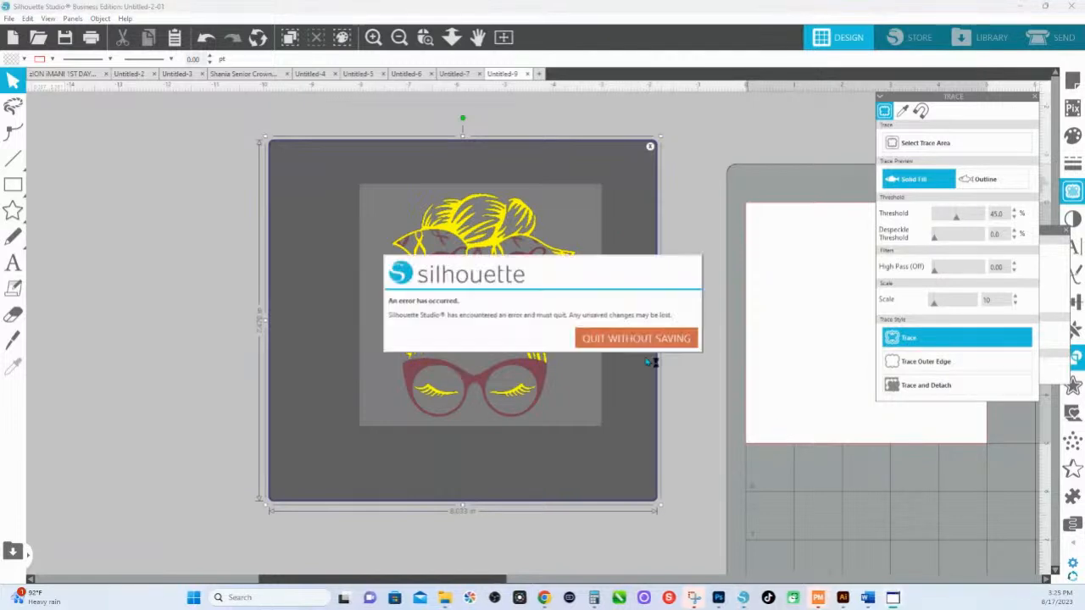
# Quit the crashed Silhouette Studio without saving, restart it and maximize its window.
pyautogui.click(624, 343)
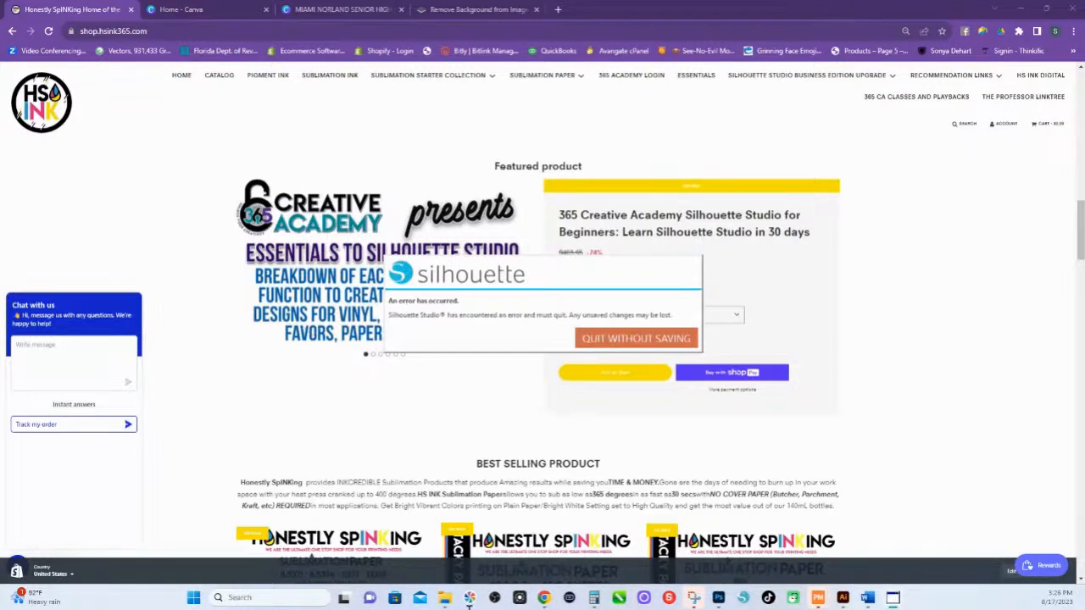
pyautogui.click(621, 341)
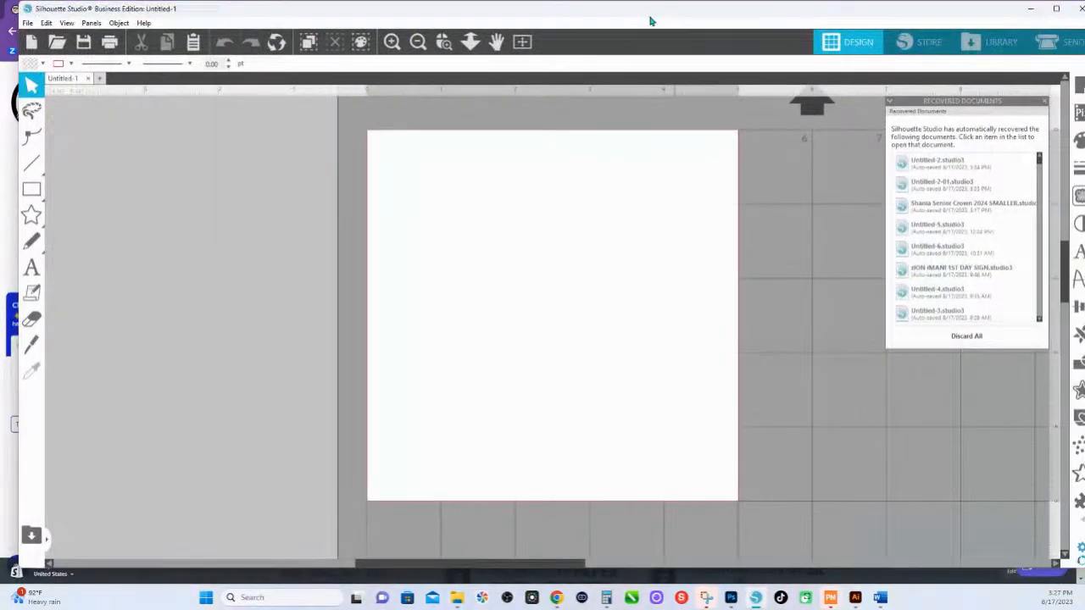
pyautogui.click(1056, 10)
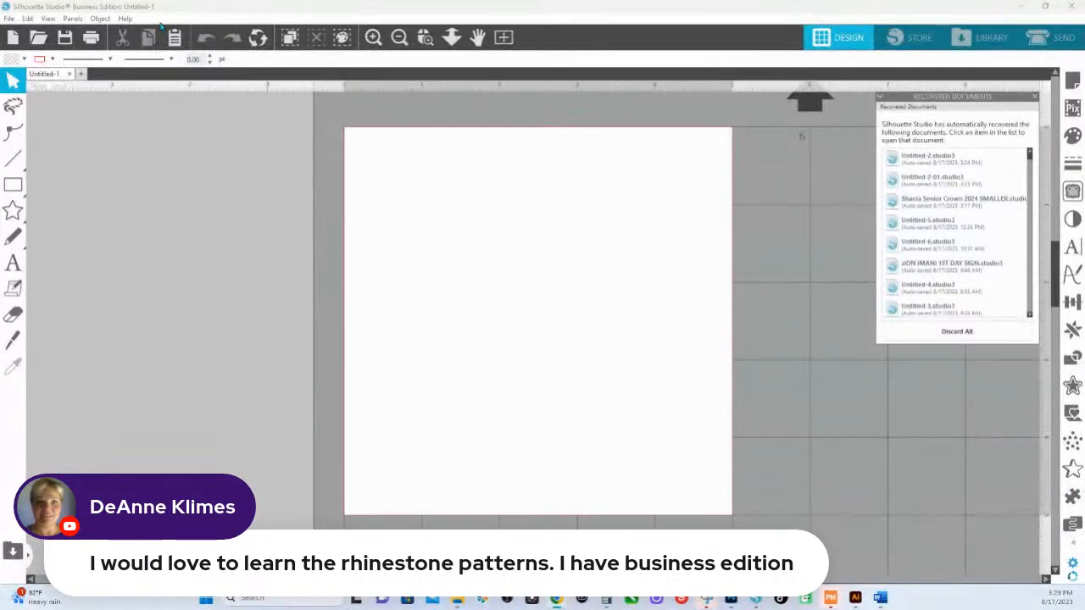
# Open the recovered documents Untitled-2.studio3 and Untitled-2-01.studio3.
pyautogui.click(929, 165)
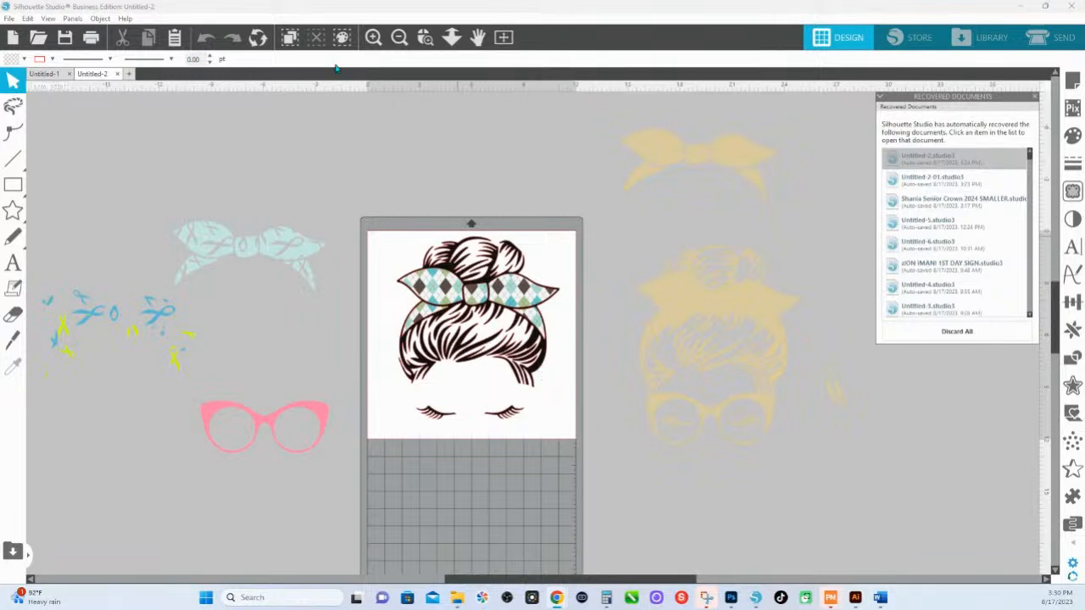
pyautogui.moveTo(890, 183)
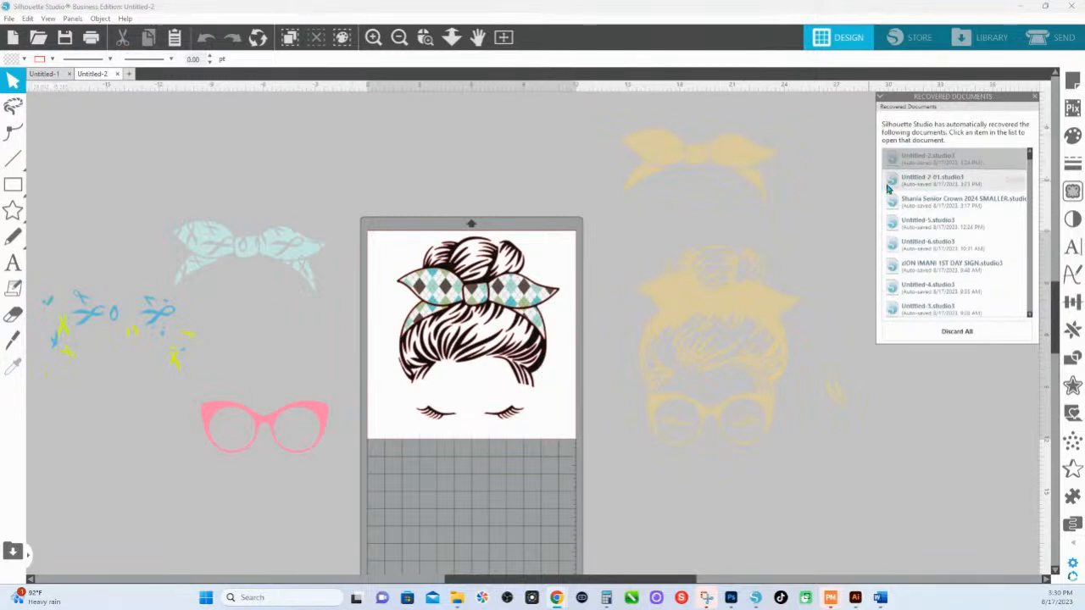
pyautogui.click(957, 186)
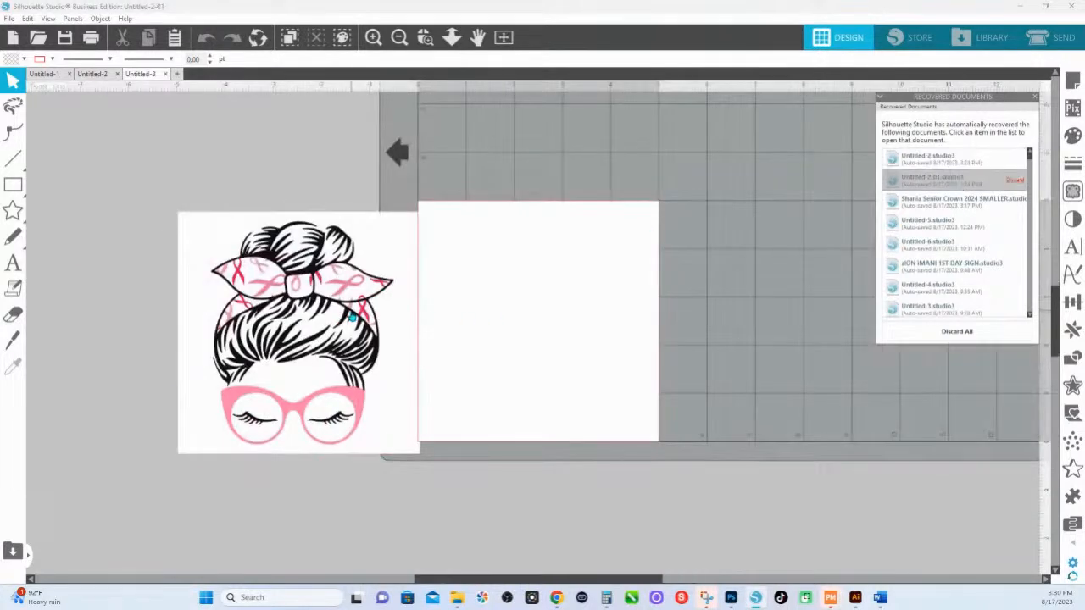
# Move the face image further clear of the page and trace the whole picture at a 45% threshold.
pyautogui.moveTo(351, 317); pyautogui.dragTo(327, 251)
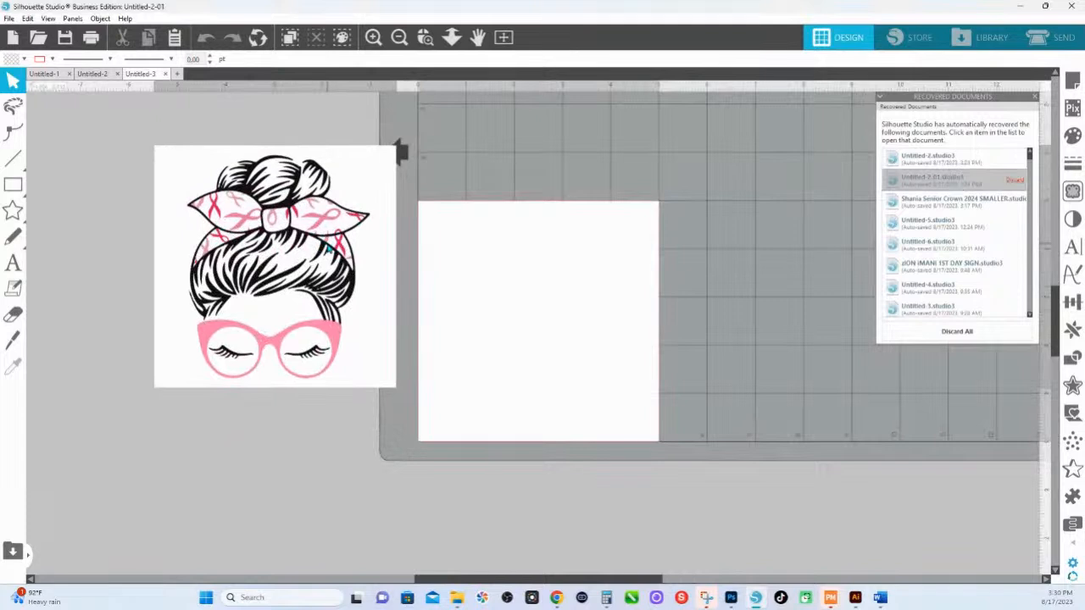
pyautogui.click(1072, 193)
pyautogui.click(913, 144)
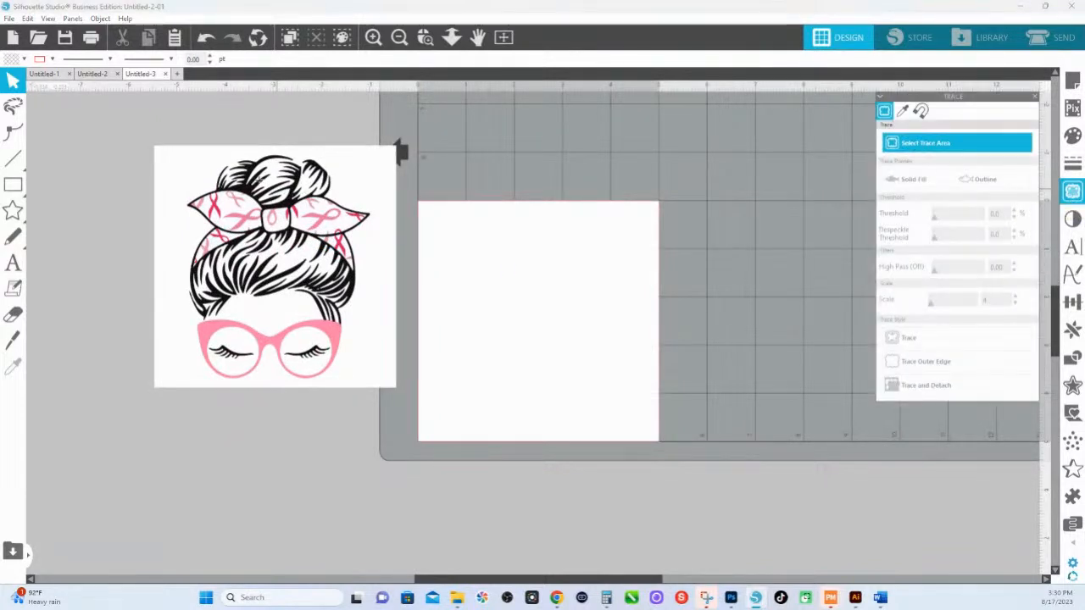
pyautogui.moveTo(131, 147)
pyautogui.mouseDown()
pyautogui.moveTo(426, 367)
pyautogui.moveTo(439, 402)
pyautogui.mouseUp()
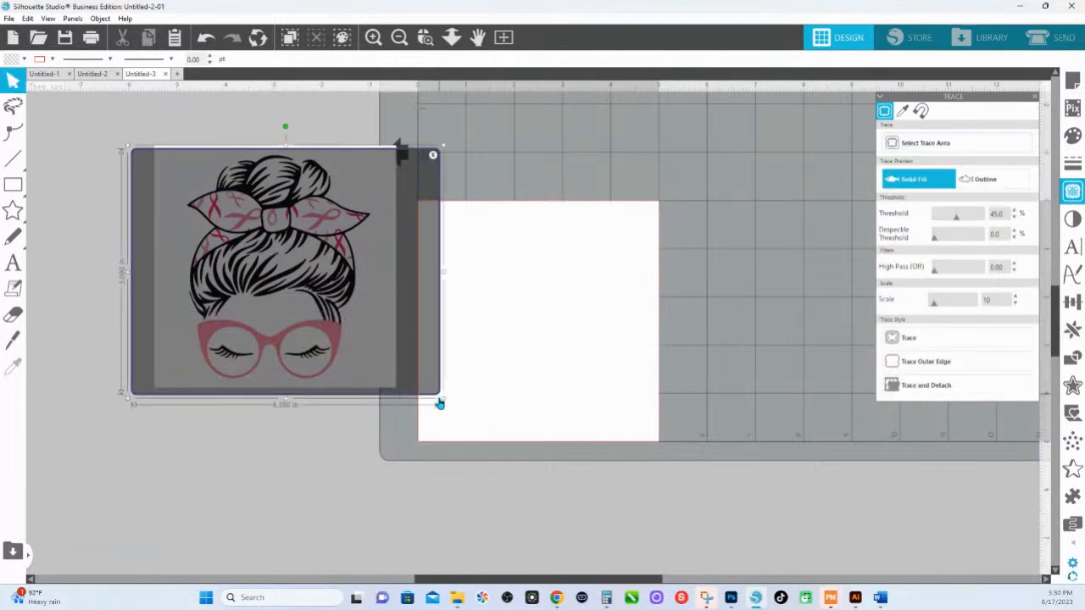
pyautogui.click(909, 339)
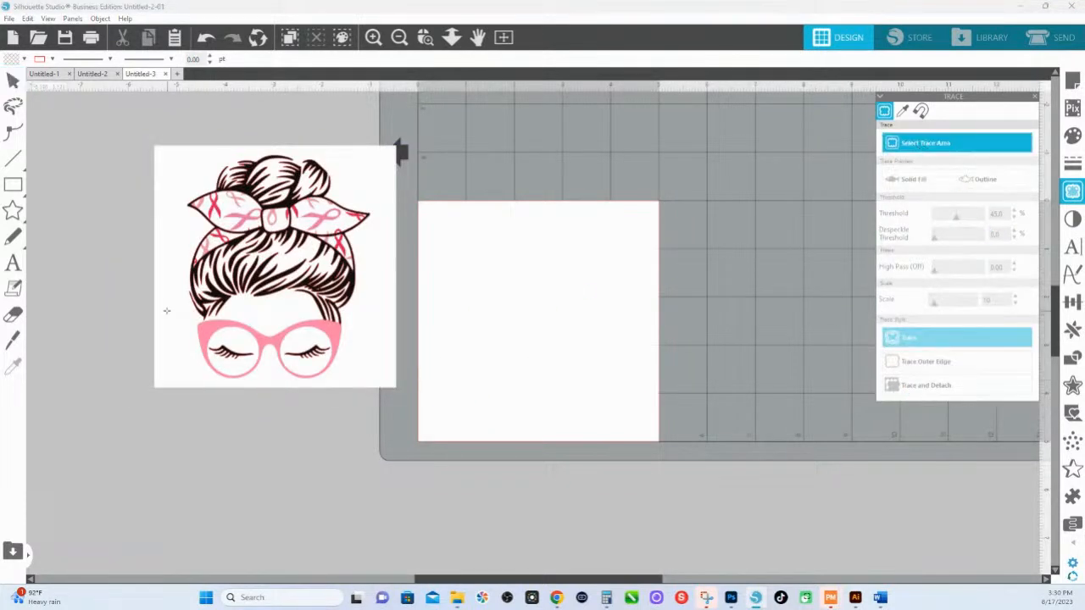
# Trace only the glasses area of the image, raising the threshold until the pink frames are fully included.
pyautogui.moveTo(166, 310); pyautogui.dragTo(366, 400)
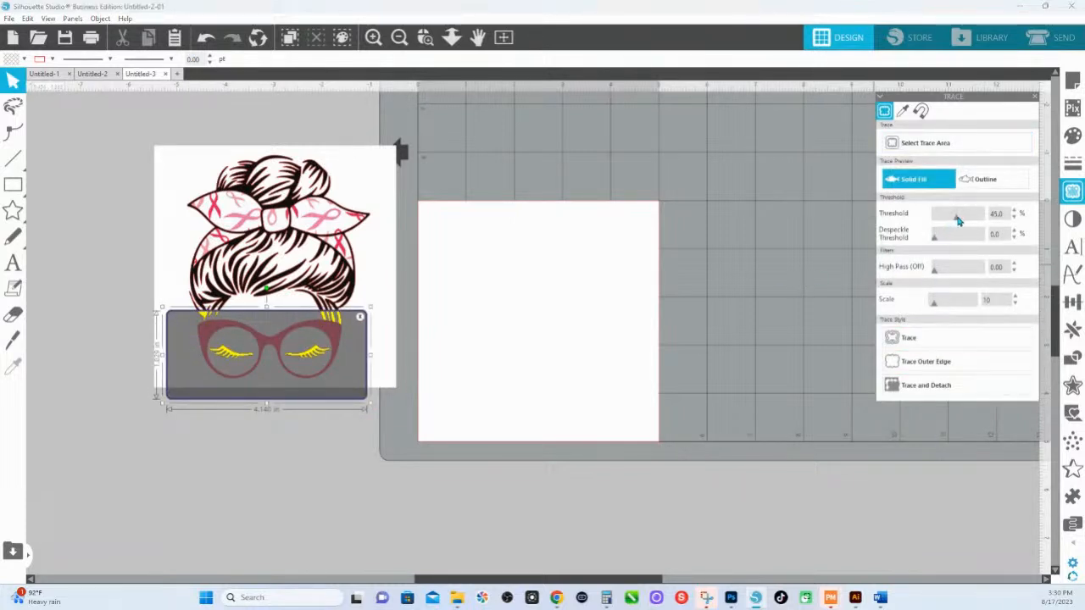
pyautogui.moveTo(956, 220); pyautogui.dragTo(968, 220)
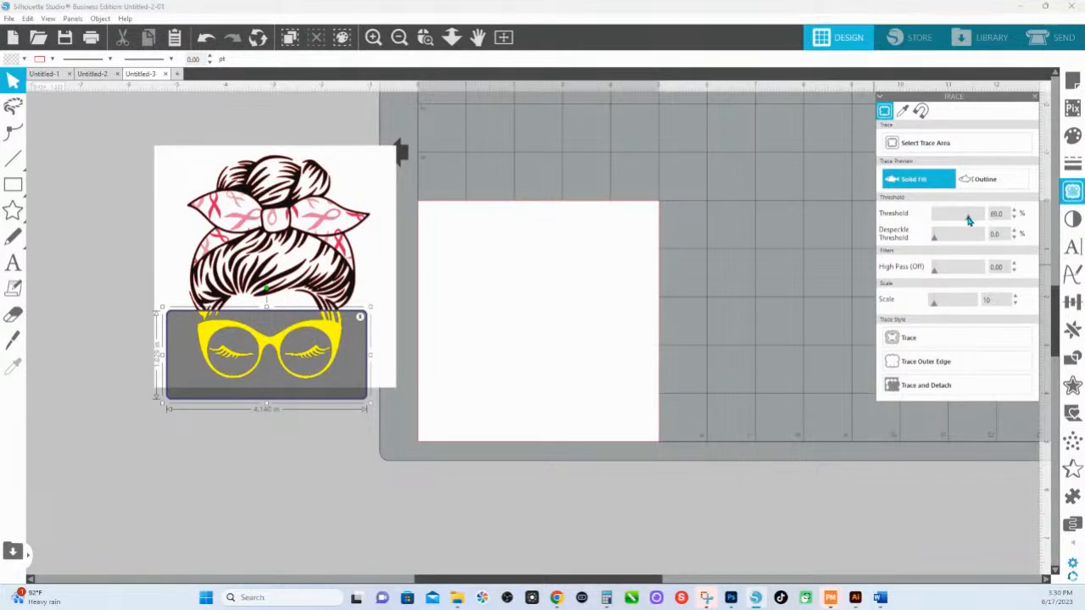
pyautogui.click(910, 339)
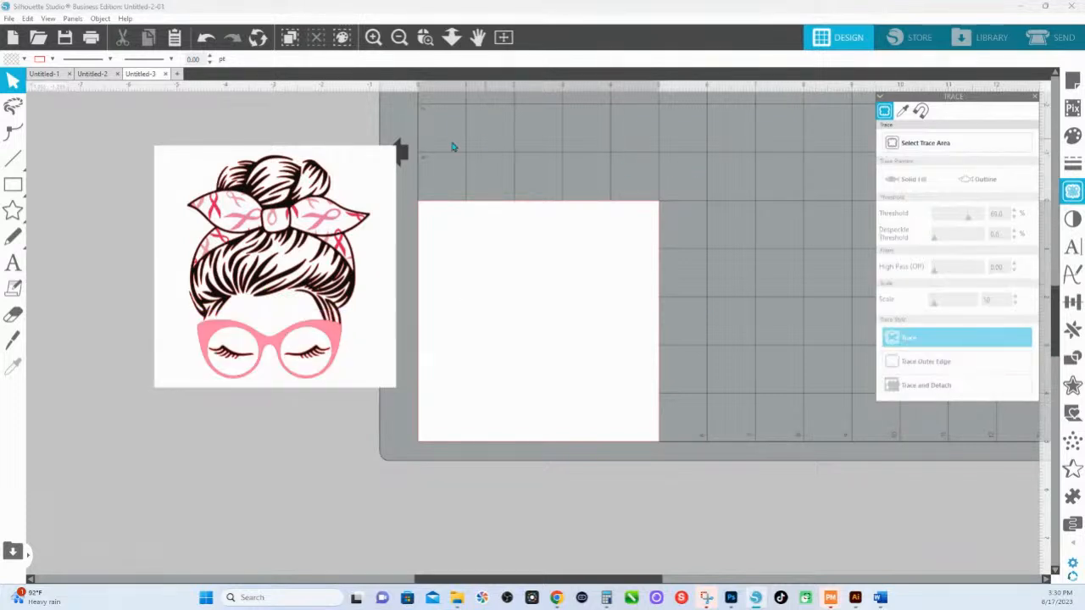
# Move the original image off the traces onto the page area and fill both traces with black.
pyautogui.moveTo(388, 158); pyautogui.dragTo(775, 235)
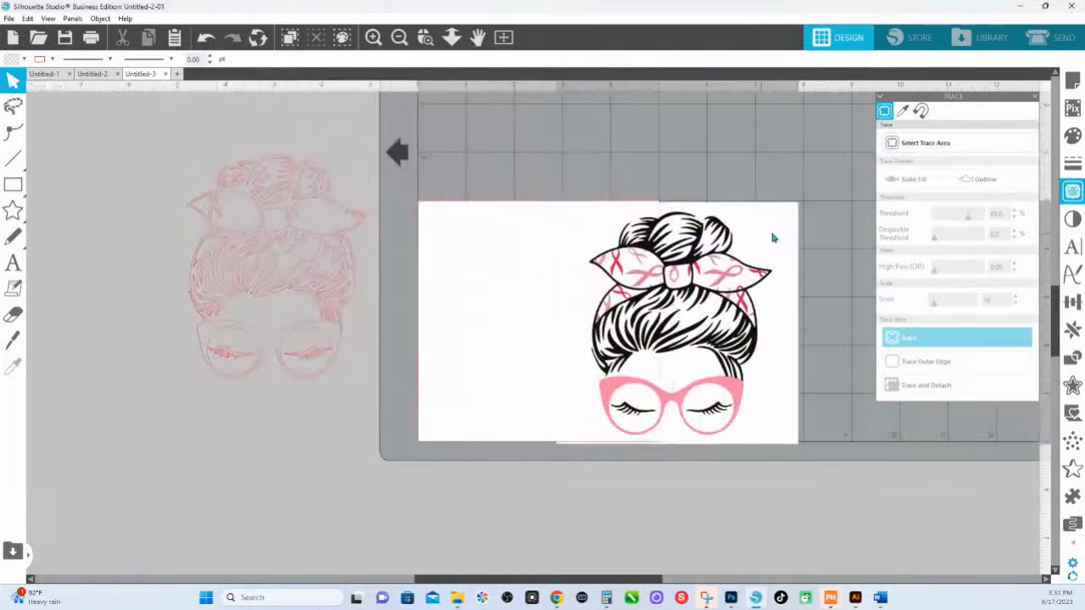
pyautogui.moveTo(133, 128); pyautogui.dragTo(364, 365)
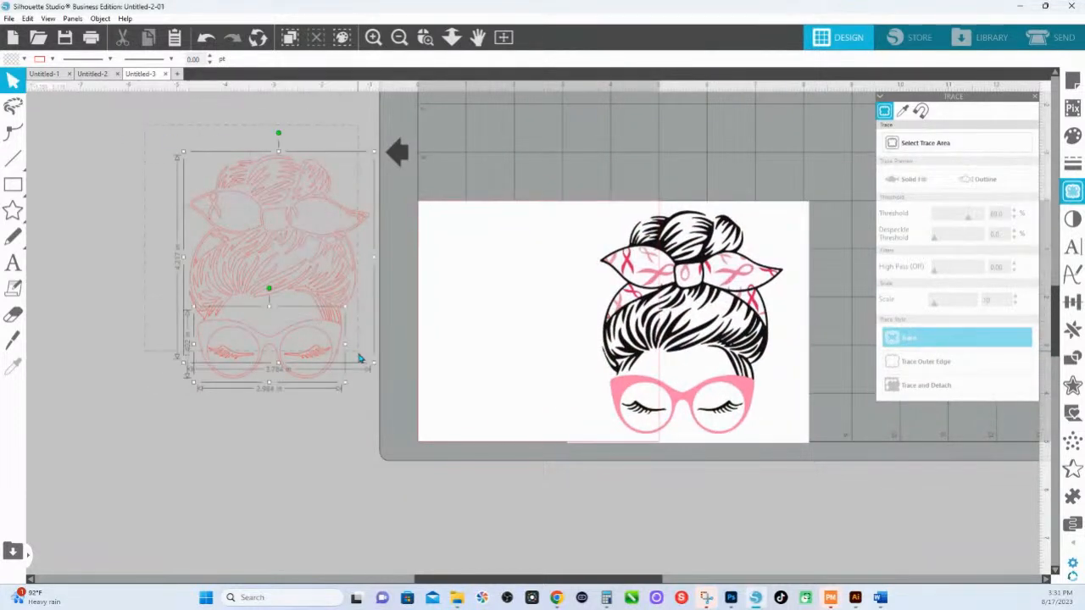
pyautogui.click(1072, 136)
pyautogui.click(1026, 174)
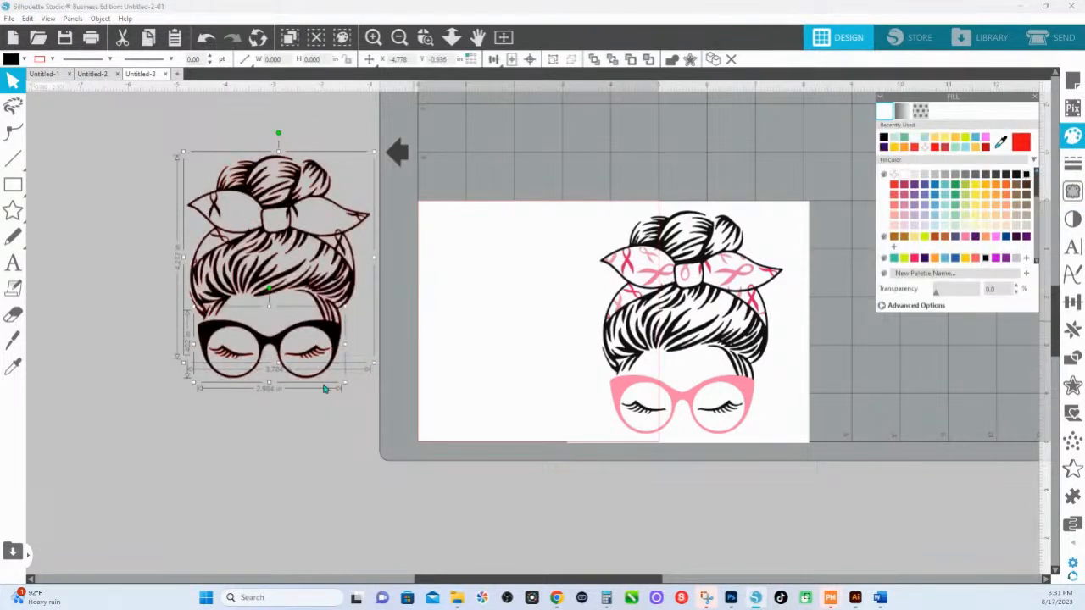
# Fill the glasses trace with bright pink and release its compound path.
pyautogui.click(292, 338)
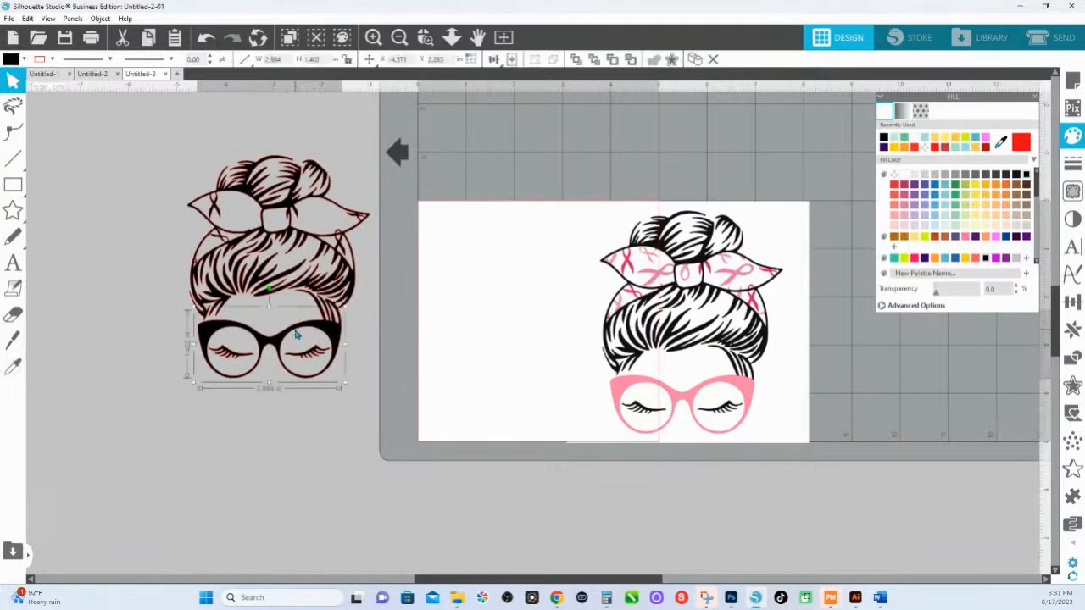
pyautogui.click(986, 137)
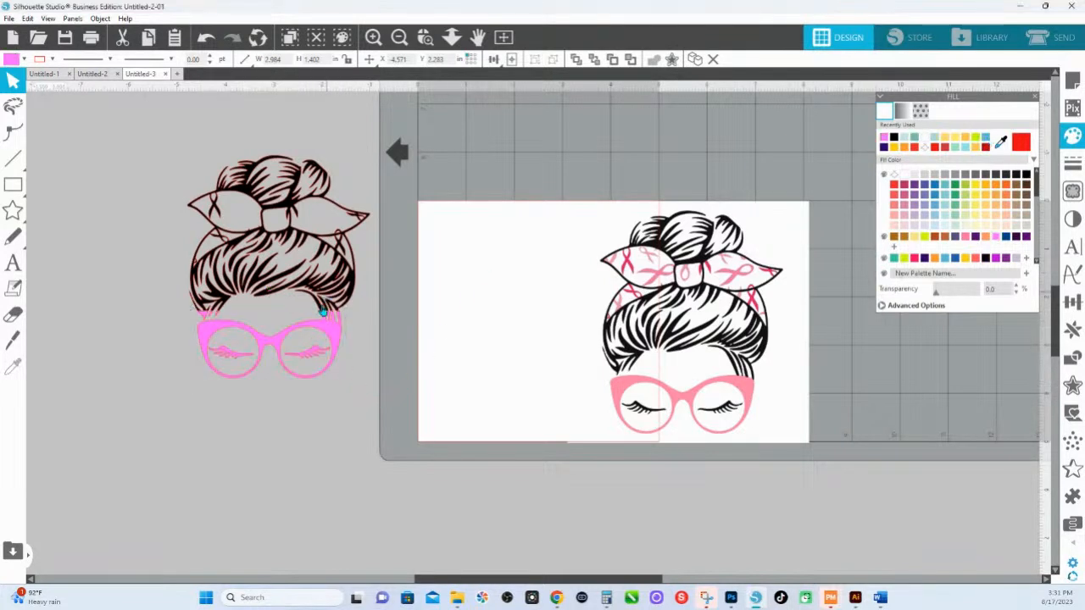
pyautogui.rightClick(333, 339)
pyautogui.click(364, 248)
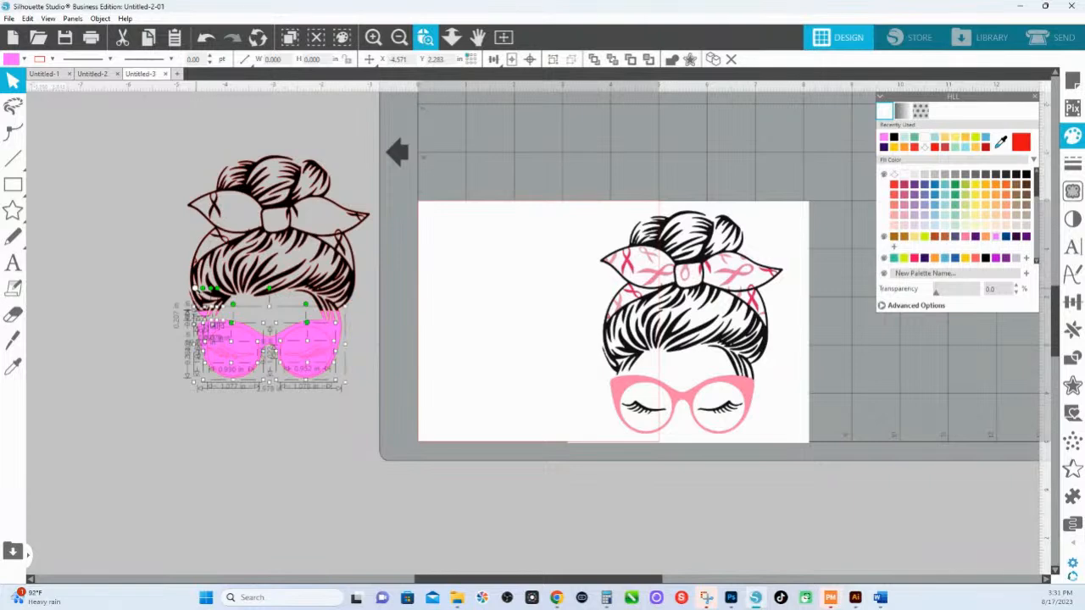
# Delete the pink eyelashes and the loose pink hair tips above the left end of the glasses.
pyautogui.moveTo(193, 290); pyautogui.dragTo(422, 383)
pyautogui.click(263, 227)
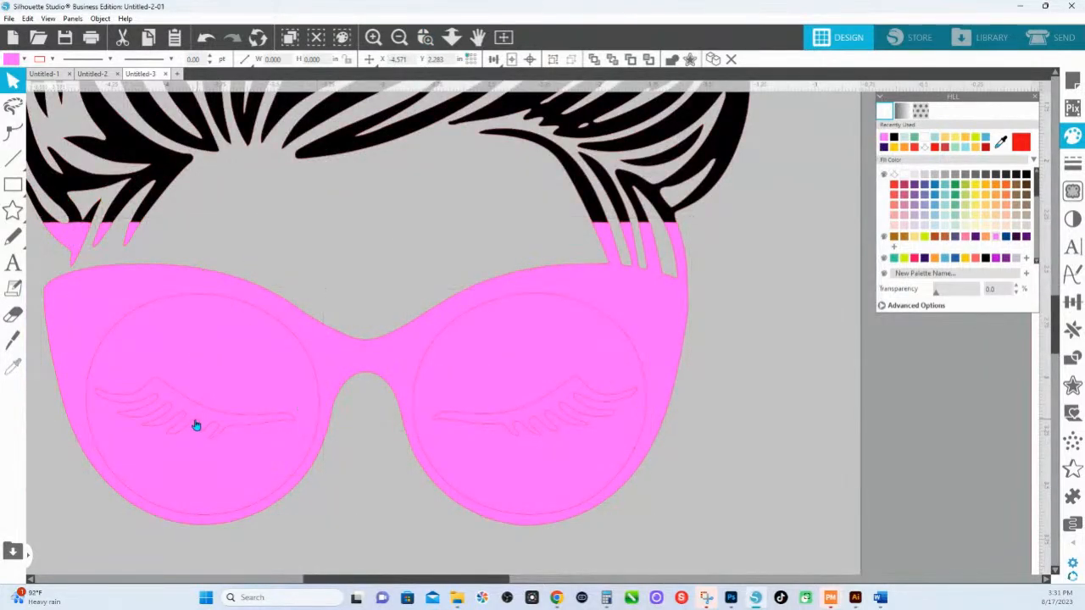
pyautogui.click(192, 424)
pyautogui.press('Delete')
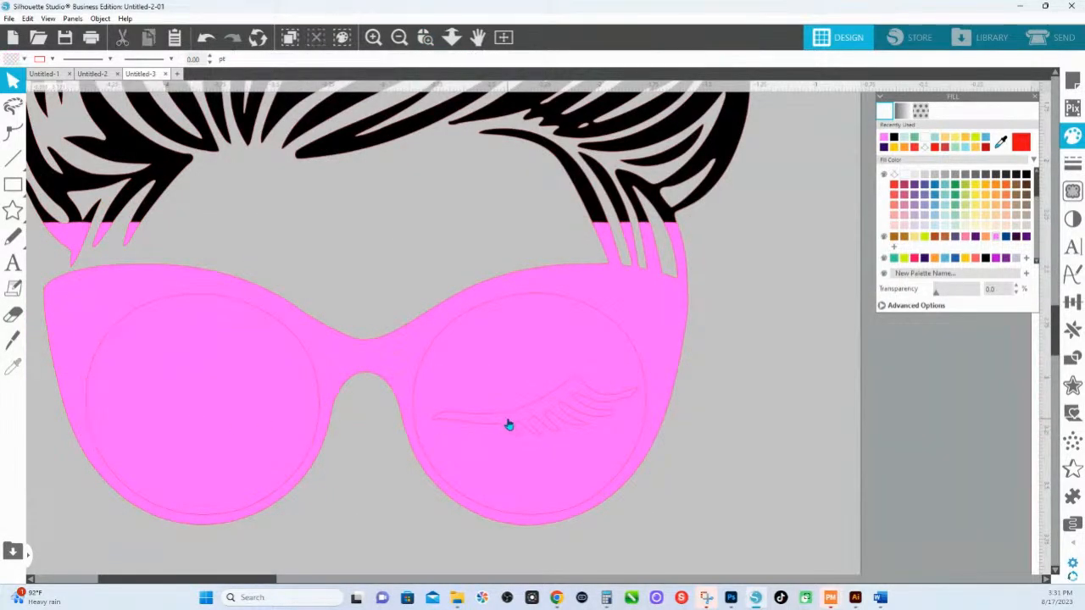
pyautogui.click(509, 423)
pyautogui.press('Delete')
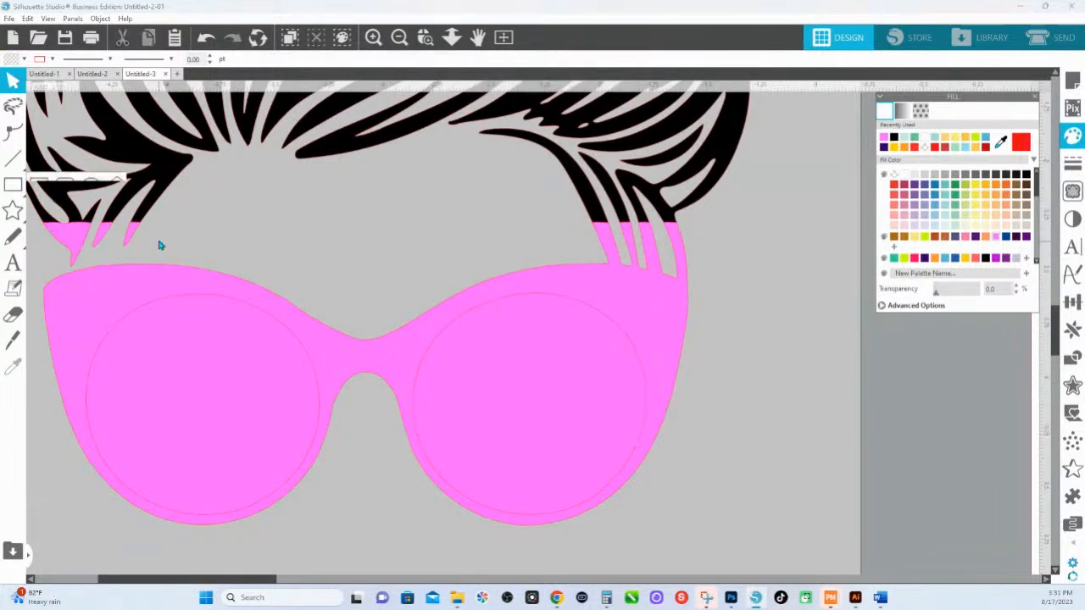
pyautogui.click(128, 235)
pyautogui.keyDown('shift'); pyautogui.click(79, 243); pyautogui.keyUp('shift')
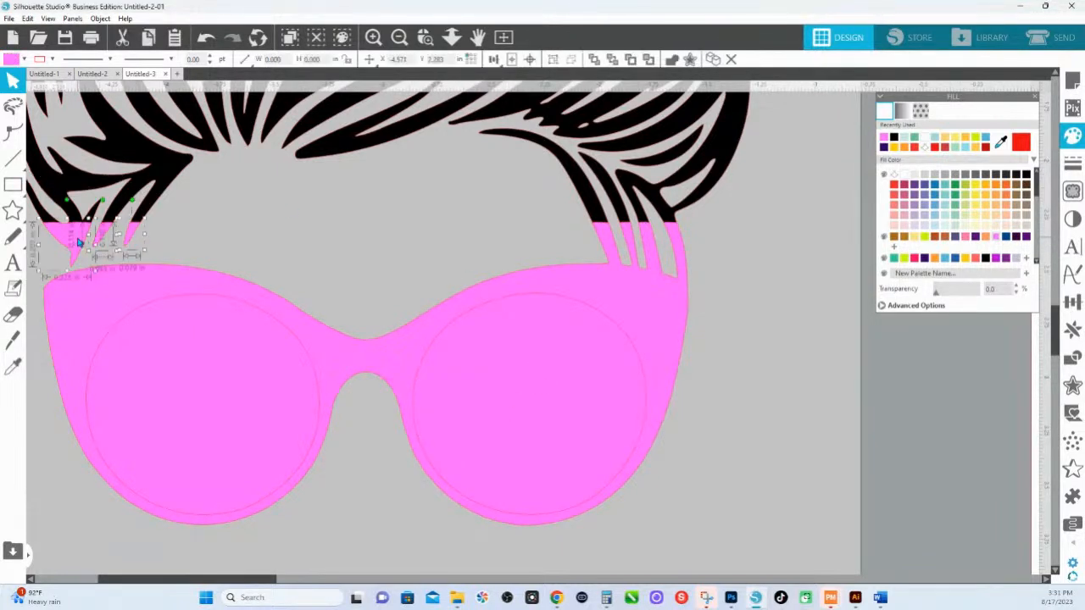
pyautogui.press('Delete')
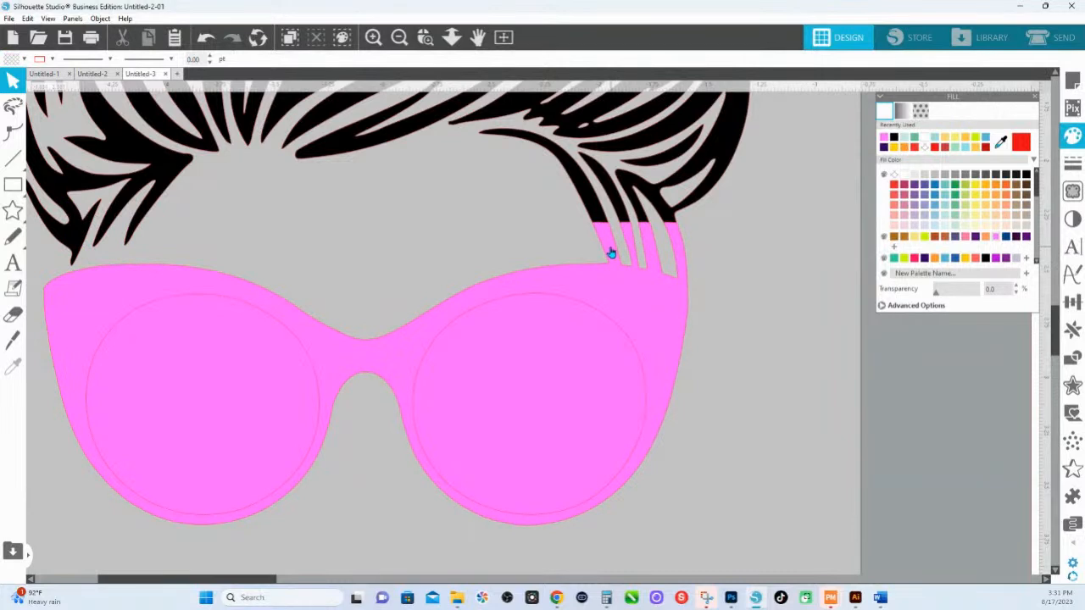
# Delete the edit points of the hair strands attached above the glasses' right end and make the remaining tip point a corner.
pyautogui.doubleClick(635, 300)
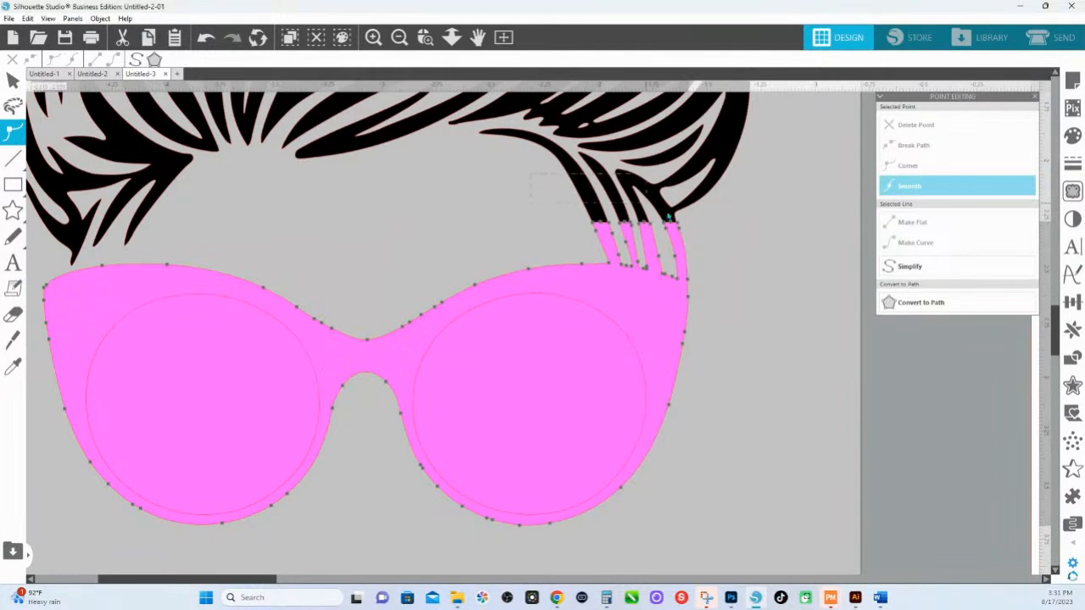
pyautogui.moveTo(537, 175); pyautogui.dragTo(746, 263)
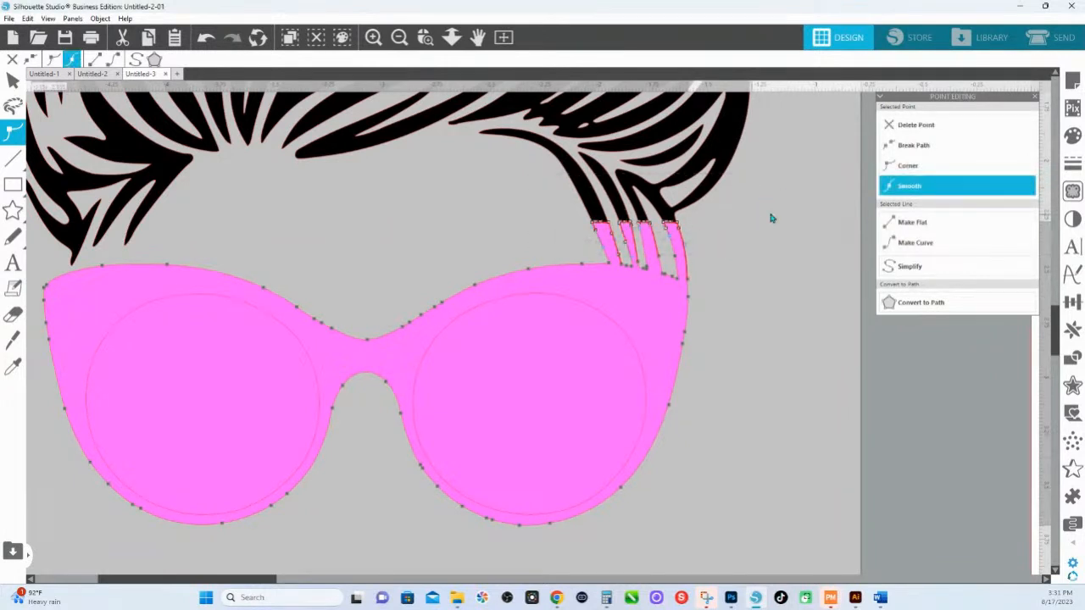
pyautogui.click(900, 127)
pyautogui.moveTo(607, 249); pyautogui.dragTo(684, 296)
pyautogui.click(904, 127)
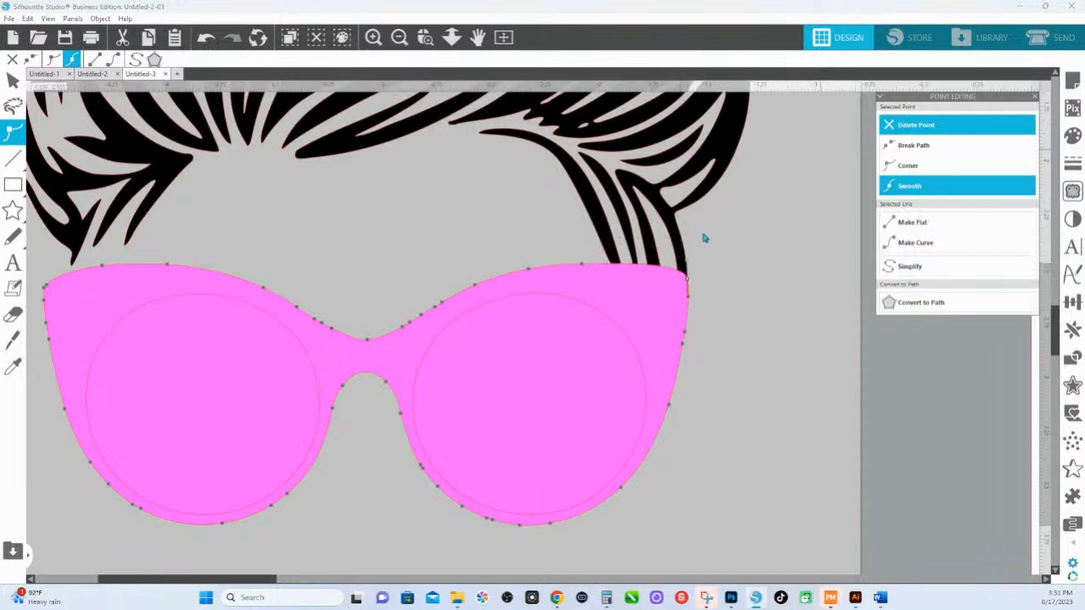
pyautogui.click(914, 168)
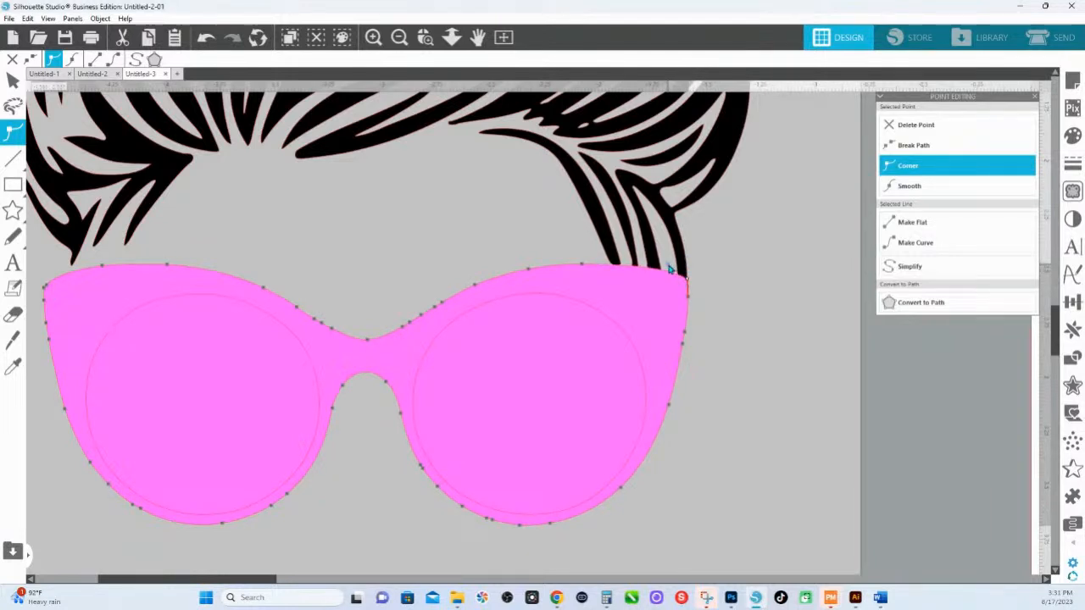
# Combine both lens shapes and the pink glasses frame into a compound path so the lenses are cut out.
pyautogui.click(760, 268)
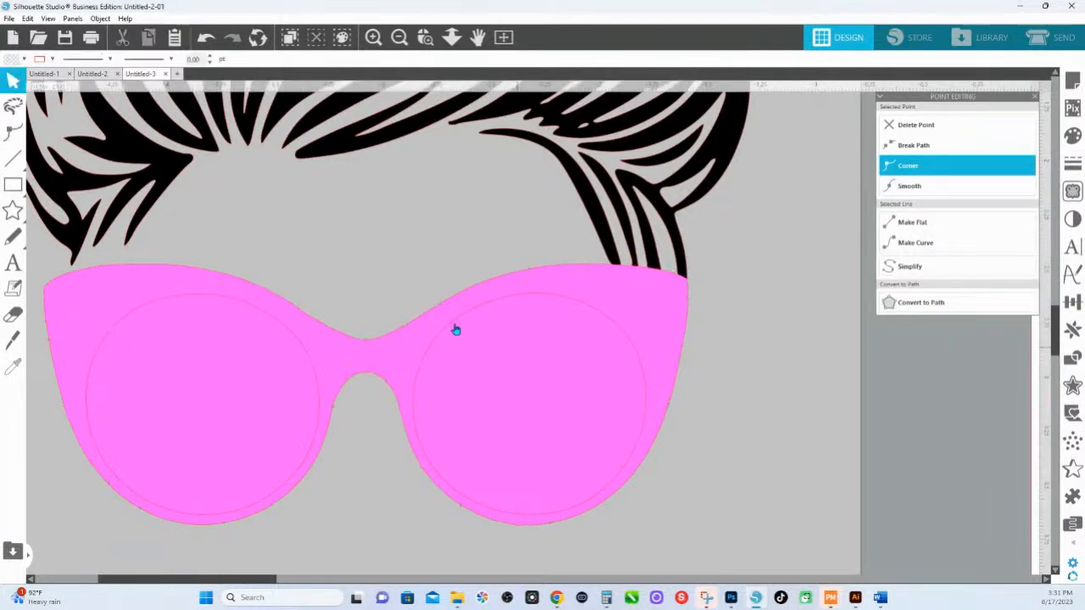
pyautogui.click(153, 347)
pyautogui.keyDown('shift'); pyautogui.click(472, 391); pyautogui.keyUp('shift')
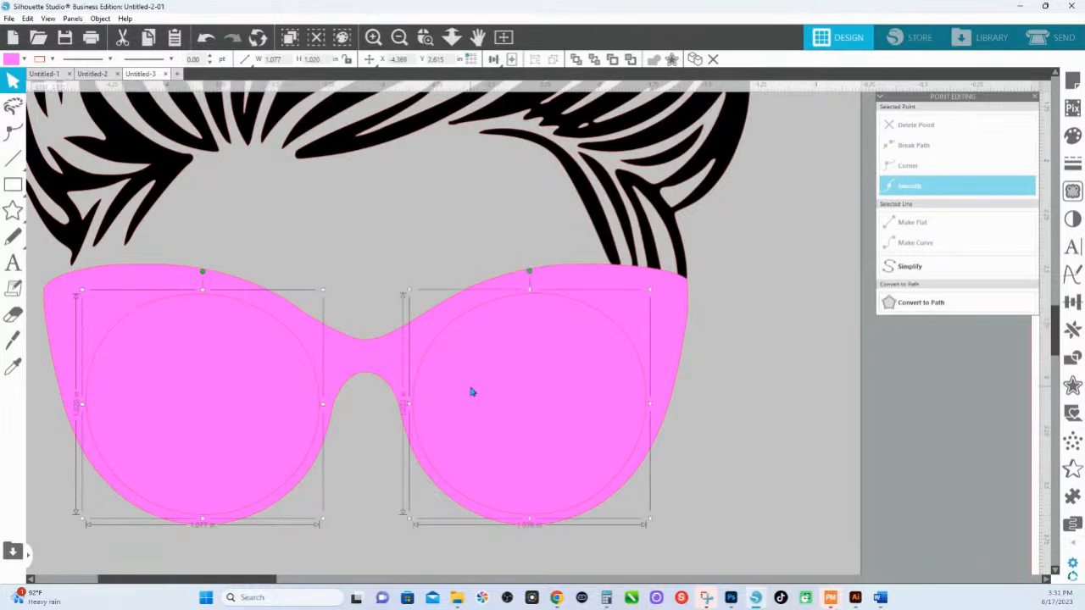
pyautogui.keyDown('shift'); pyautogui.click(521, 289); pyautogui.keyUp('shift')
pyautogui.rightClick(520, 288)
pyautogui.click(571, 496)
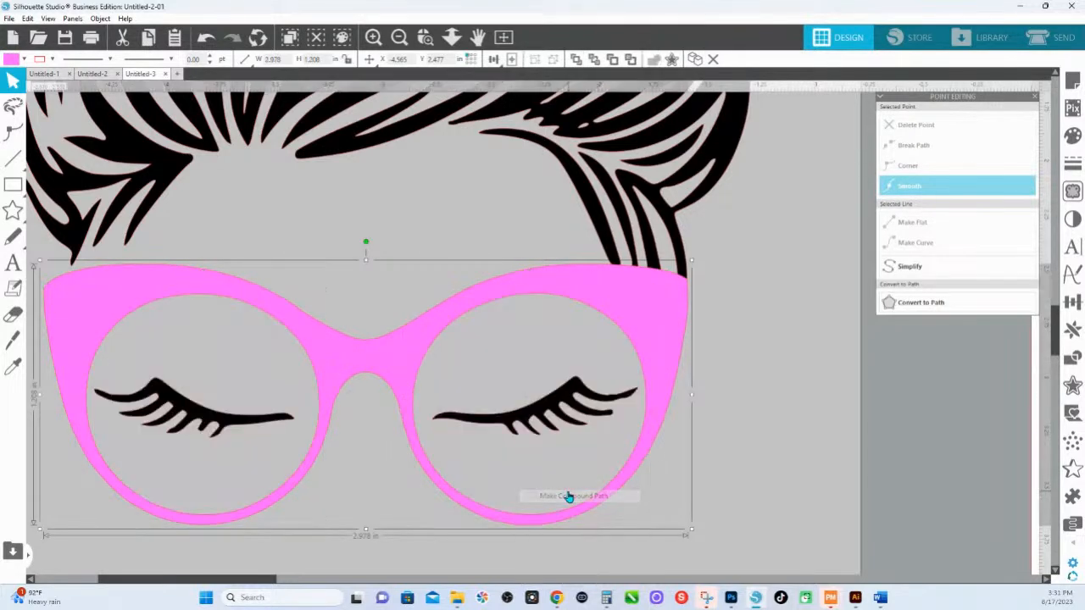
pyautogui.moveTo(634, 294)
pyautogui.mouseDown()
pyautogui.moveTo(686, 300)
pyautogui.moveTo(628, 263)
pyautogui.moveTo(630, 306)
pyautogui.mouseUp()
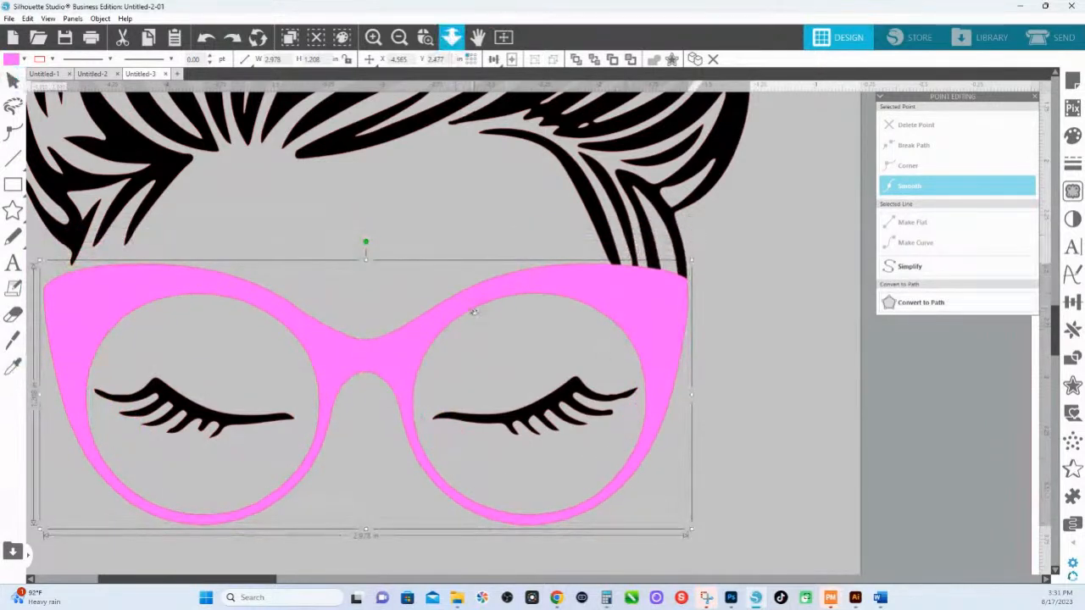
# Release the compound path of the black hair and bandana trace.
pyautogui.click(450, 38)
pyautogui.hotkey('ctrl', 'a')
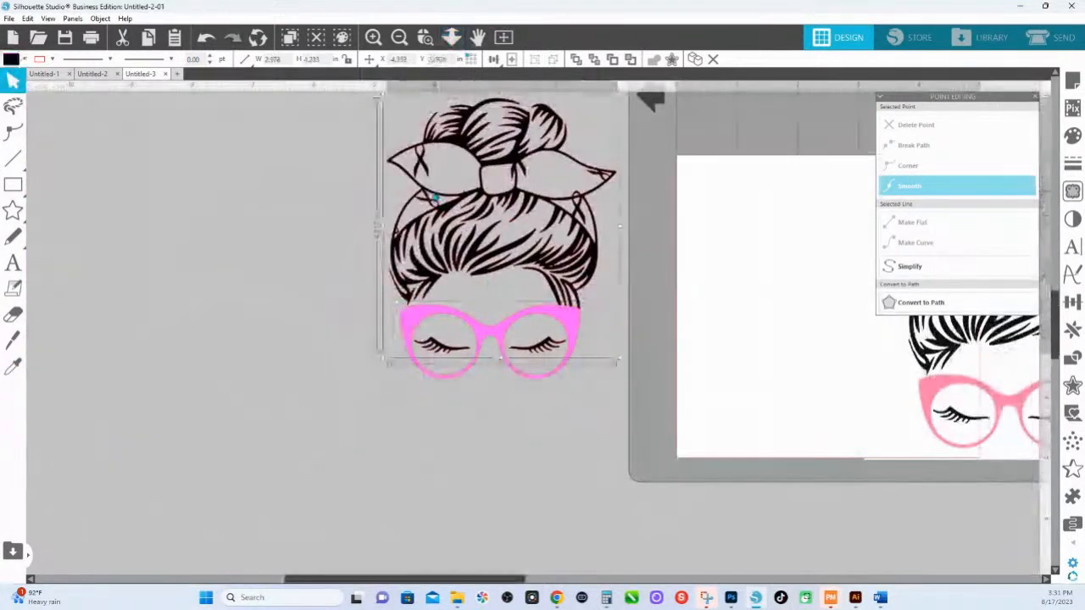
pyautogui.rightClick(434, 195)
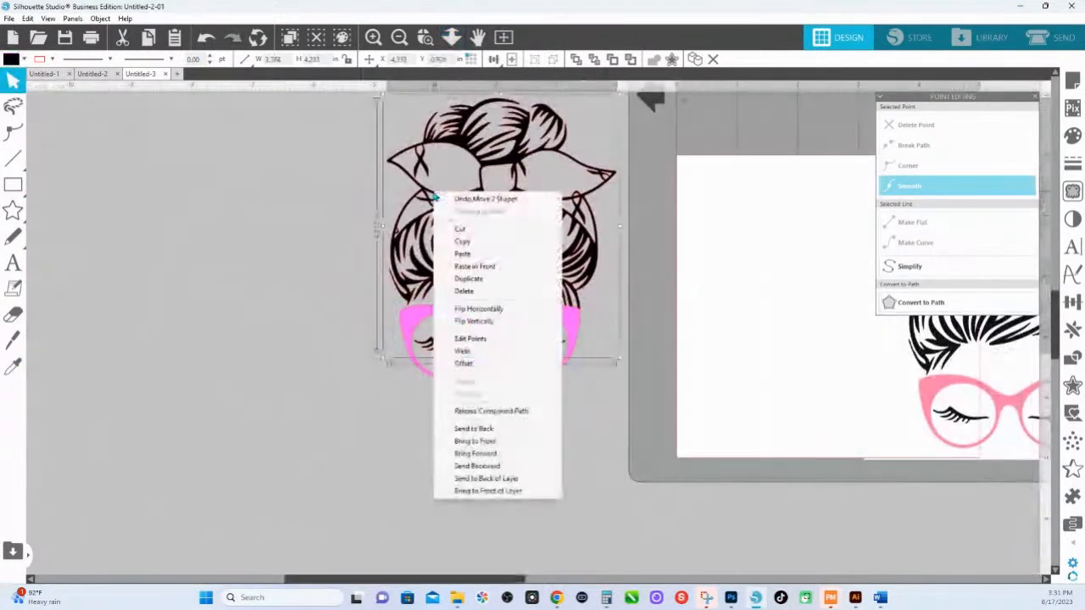
pyautogui.rightClick(564, 159)
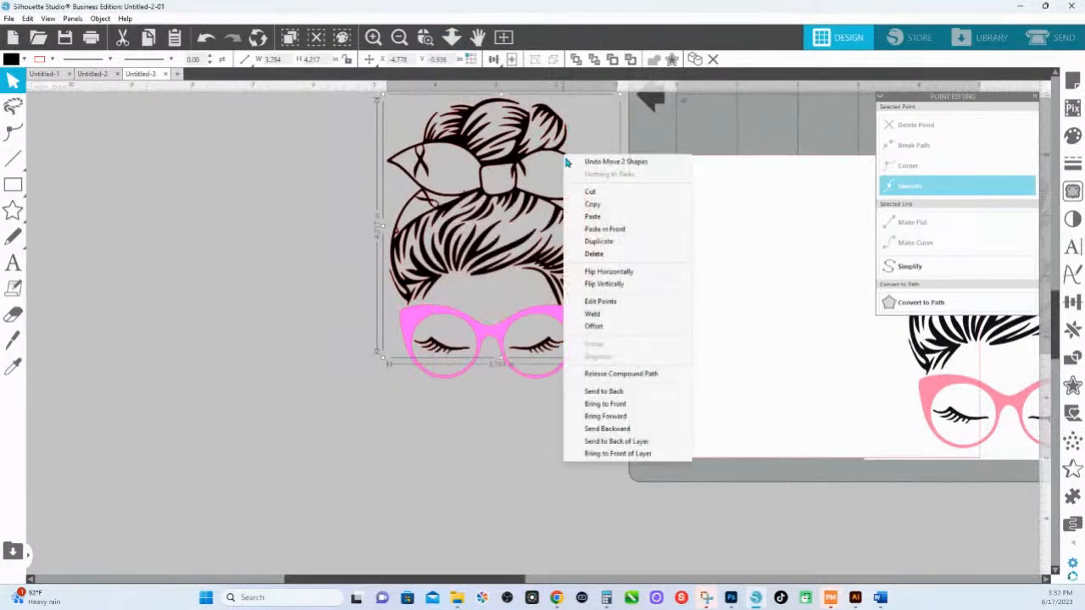
pyautogui.click(585, 373)
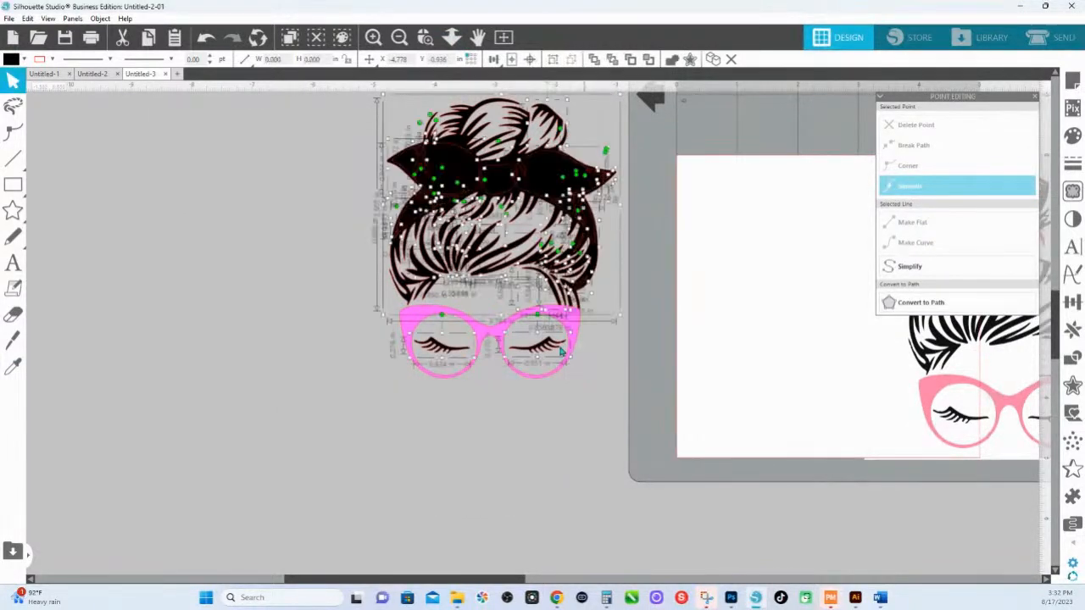
# Fill the bow's right loop with green, its center knot with blue and its left loop with yellow.
pyautogui.click(613, 182)
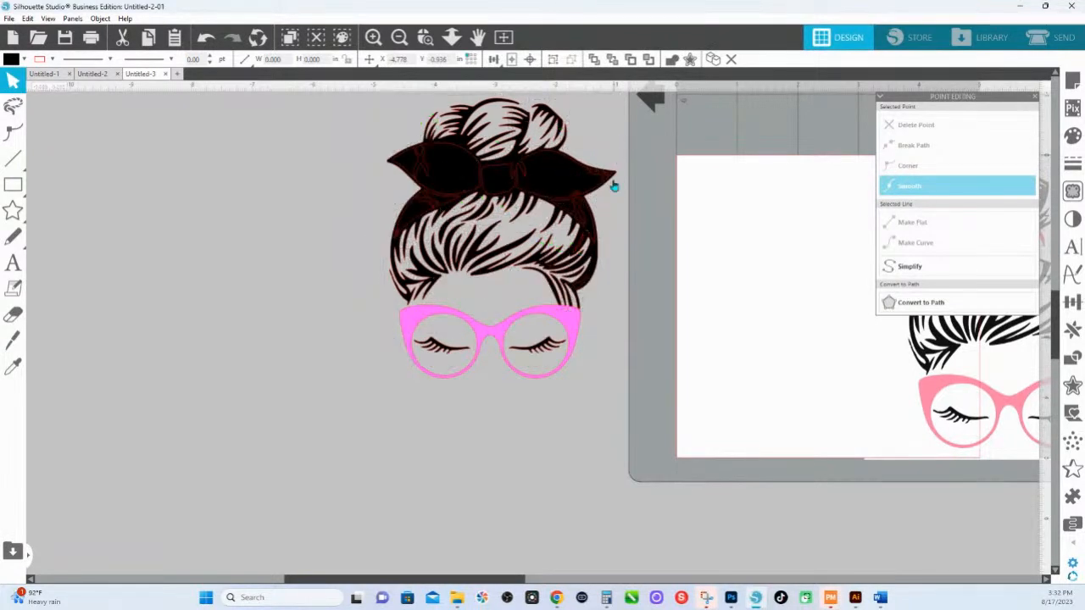
pyautogui.click(549, 183)
pyautogui.click(1072, 136)
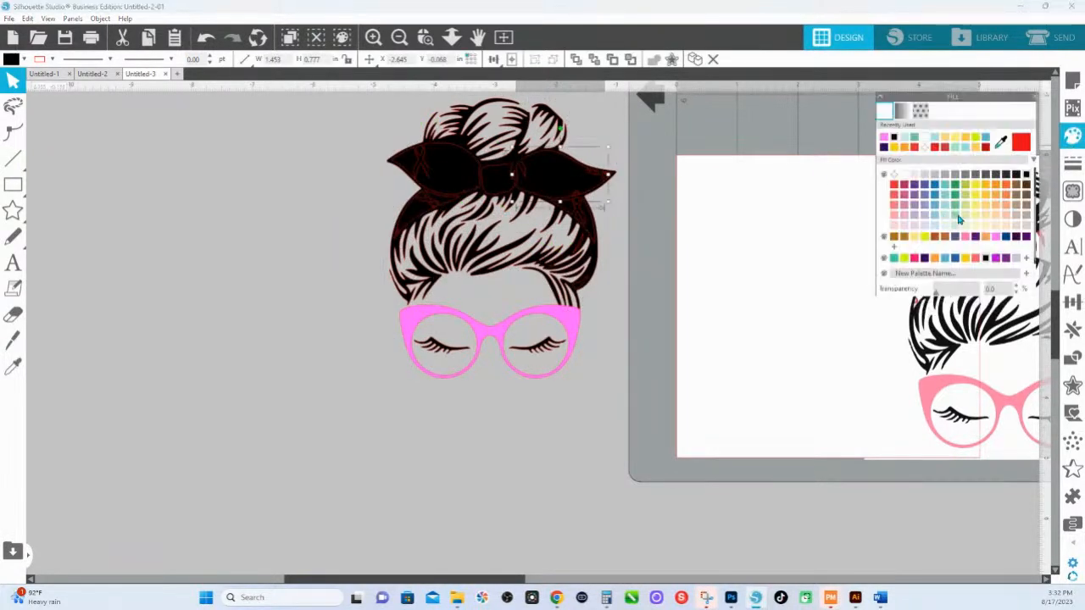
pyautogui.click(954, 194)
pyautogui.click(498, 178)
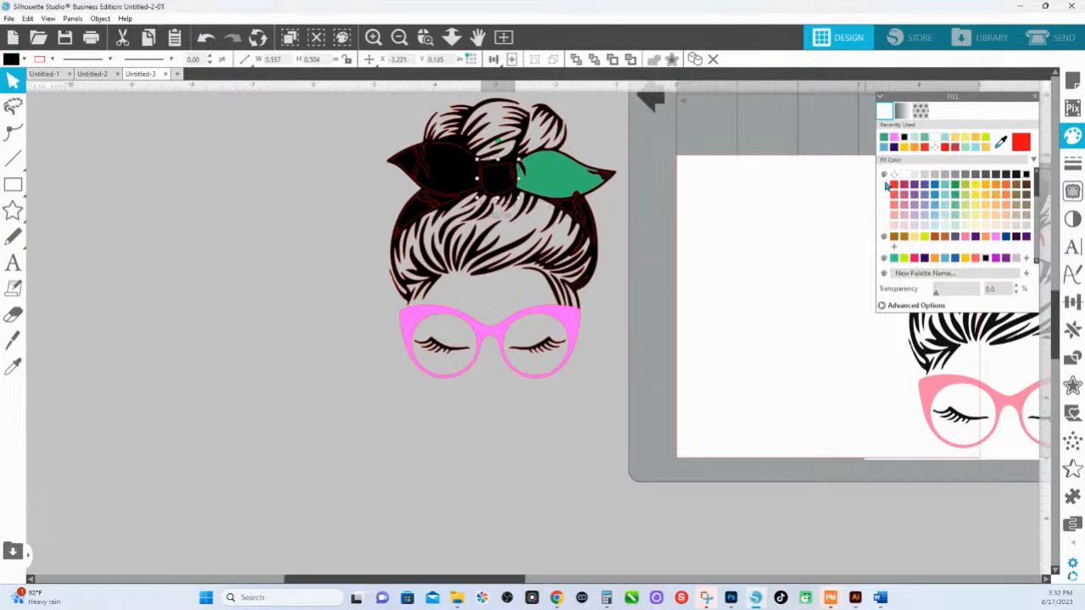
pyautogui.click(935, 212)
pyautogui.click(442, 174)
pyautogui.click(975, 205)
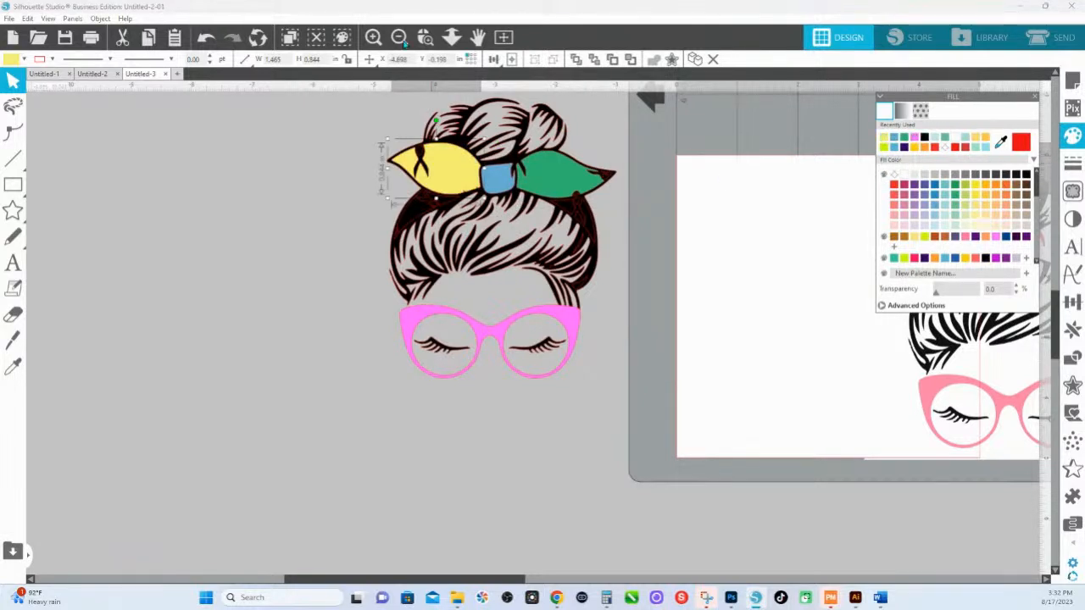
pyautogui.click(424, 37)
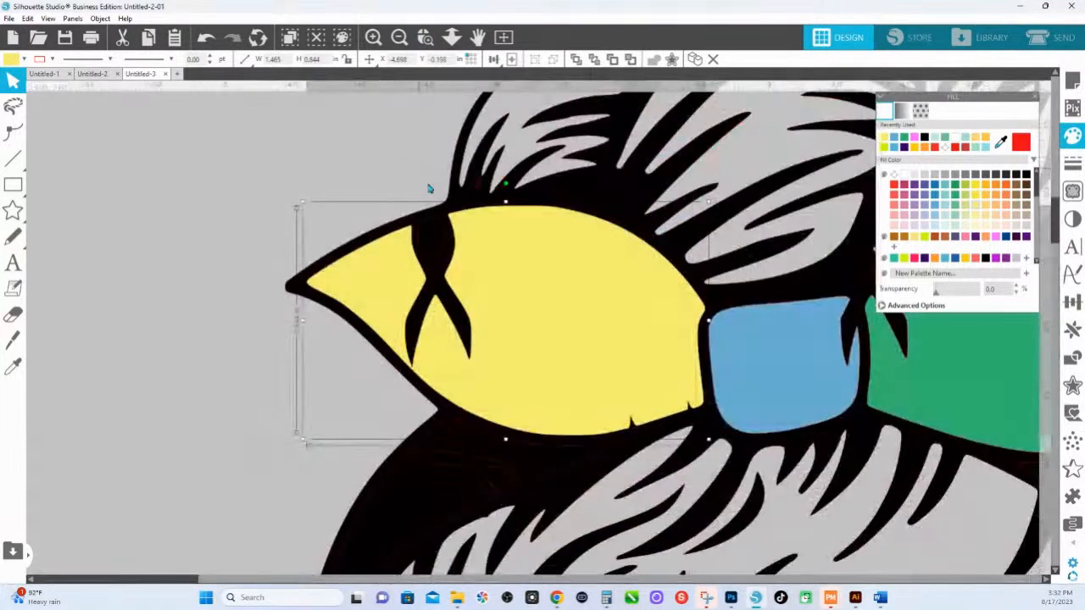
# Delete the edit points of the ribbon-shaped notch in the yellow left bow loop, including the leftover point on its upper edge.
pyautogui.doubleClick(506, 280)
pyautogui.moveTo(512, 367)
pyautogui.mouseDown()
pyautogui.moveTo(363, 315)
pyautogui.moveTo(401, 279)
pyautogui.mouseUp()
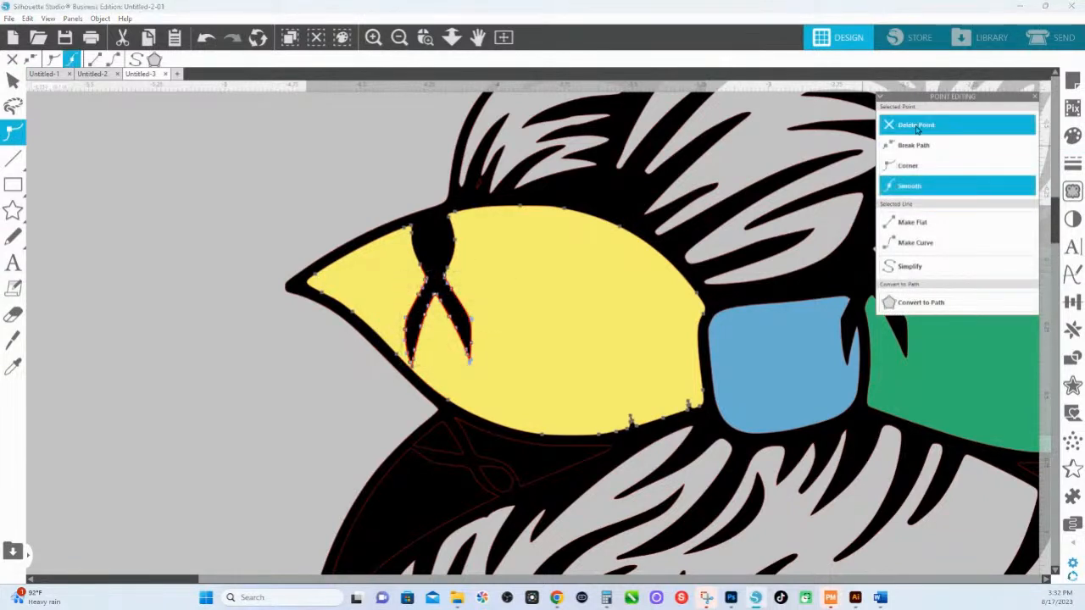
pyautogui.click(916, 126)
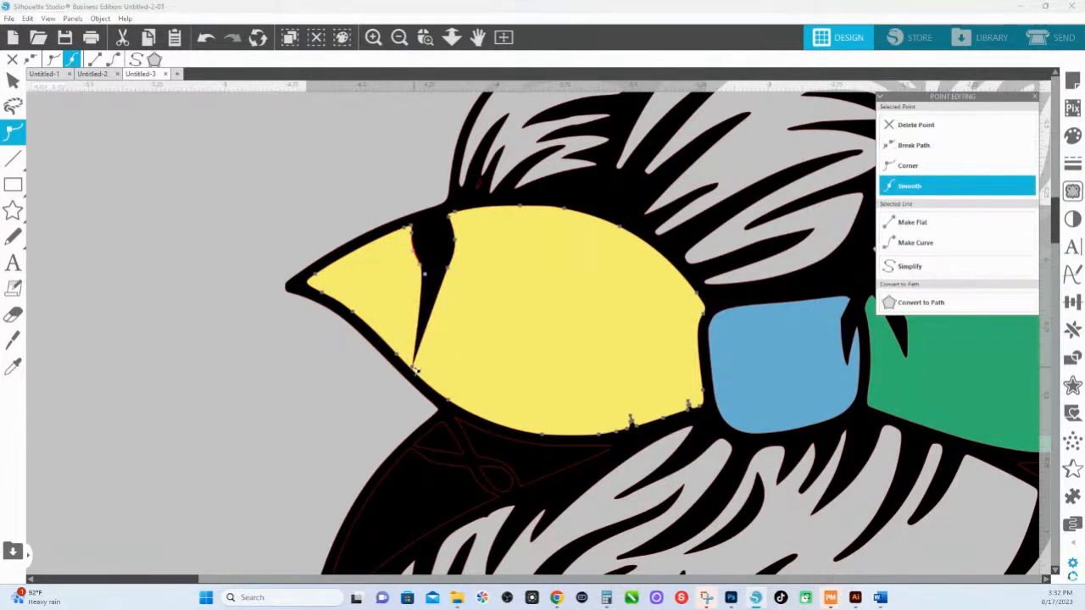
pyautogui.click(416, 373)
pyautogui.click(916, 124)
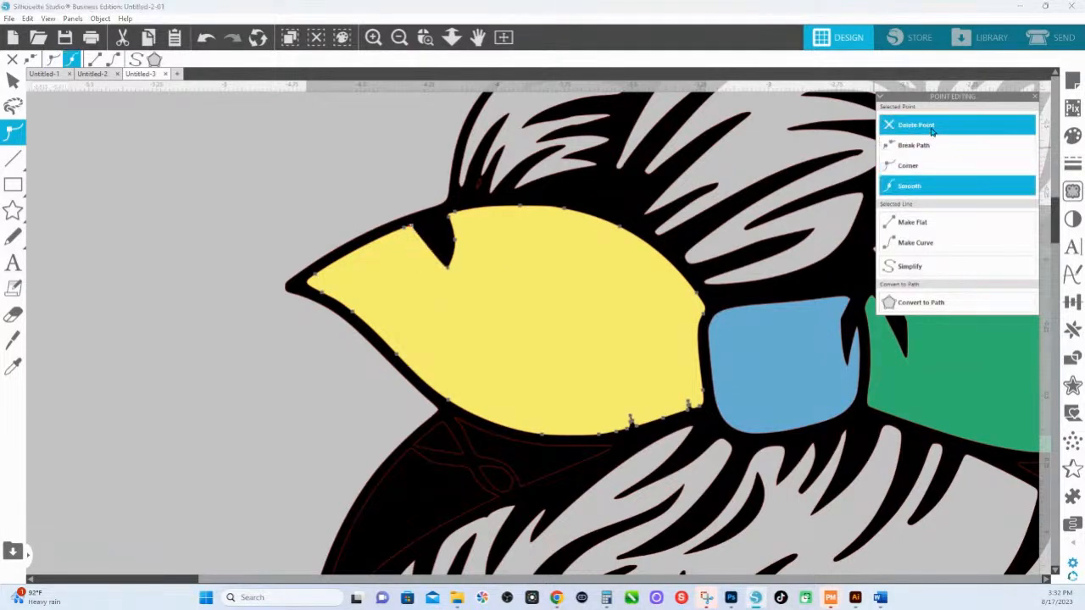
pyautogui.moveTo(513, 303); pyautogui.dragTo(416, 228)
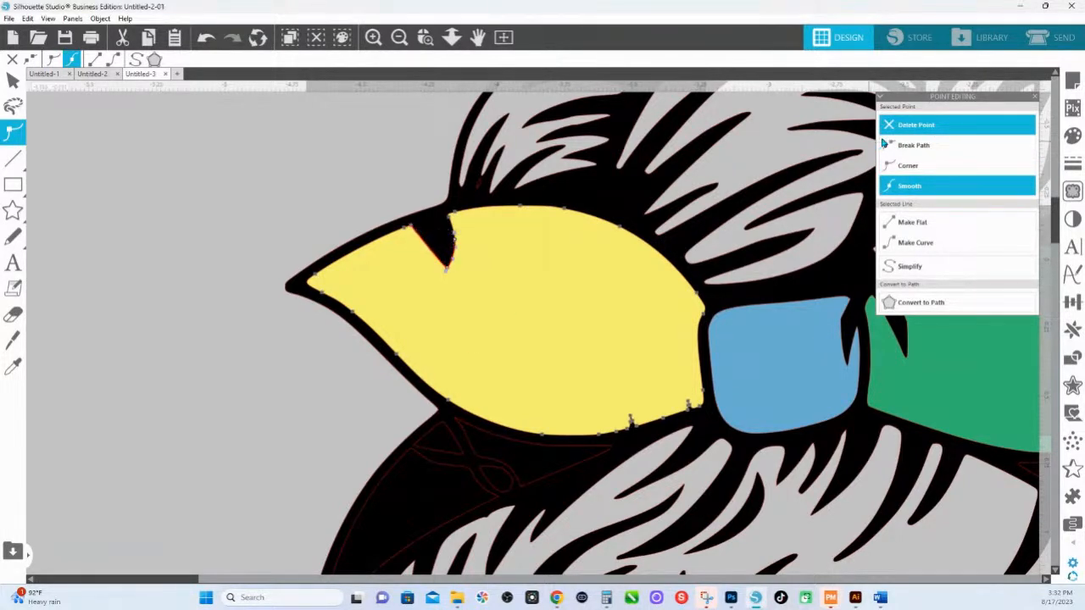
pyautogui.click(909, 127)
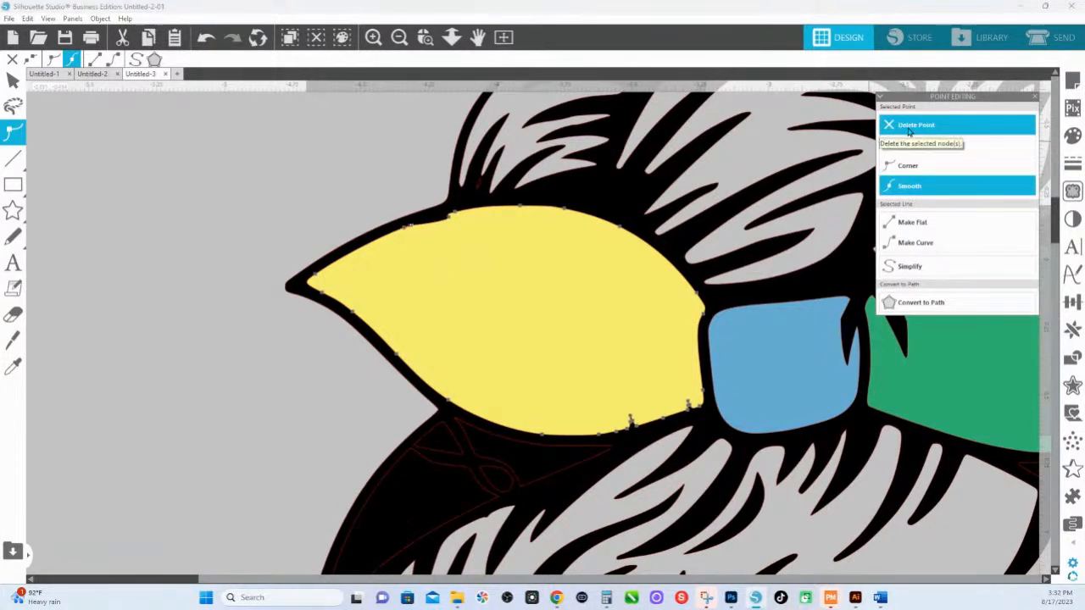
pyautogui.click(450, 219)
pyautogui.click(916, 126)
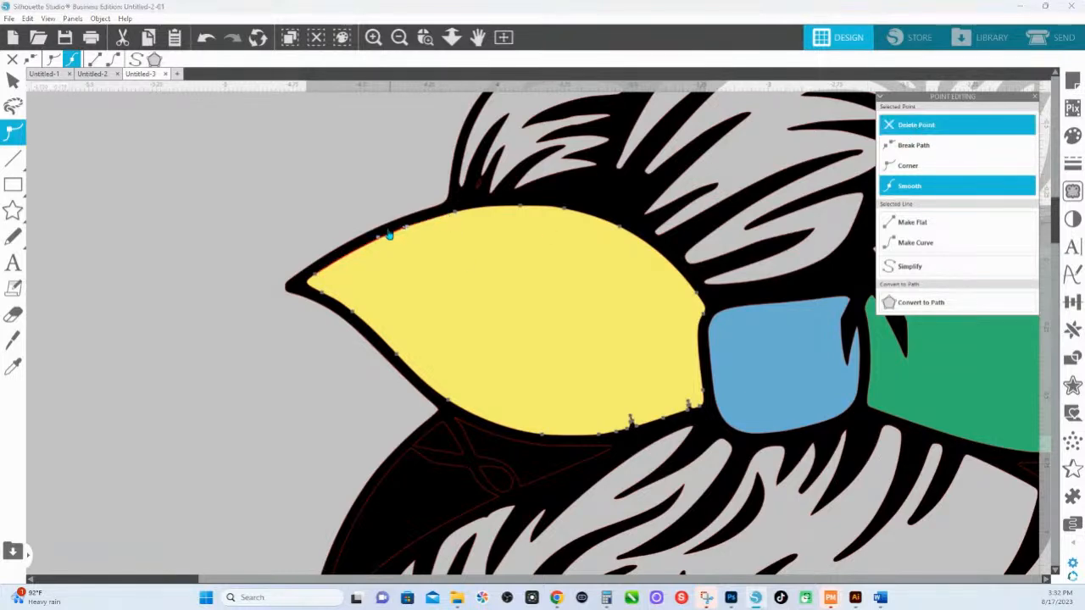
# Delete the edit points of the small notches along the yellow loop's lower edge near the center knot.
pyautogui.moveTo(469, 359); pyautogui.dragTo(293, 306)
pyautogui.moveTo(438, 334); pyautogui.dragTo(521, 373)
pyautogui.press('Delete')
pyautogui.click(913, 129)
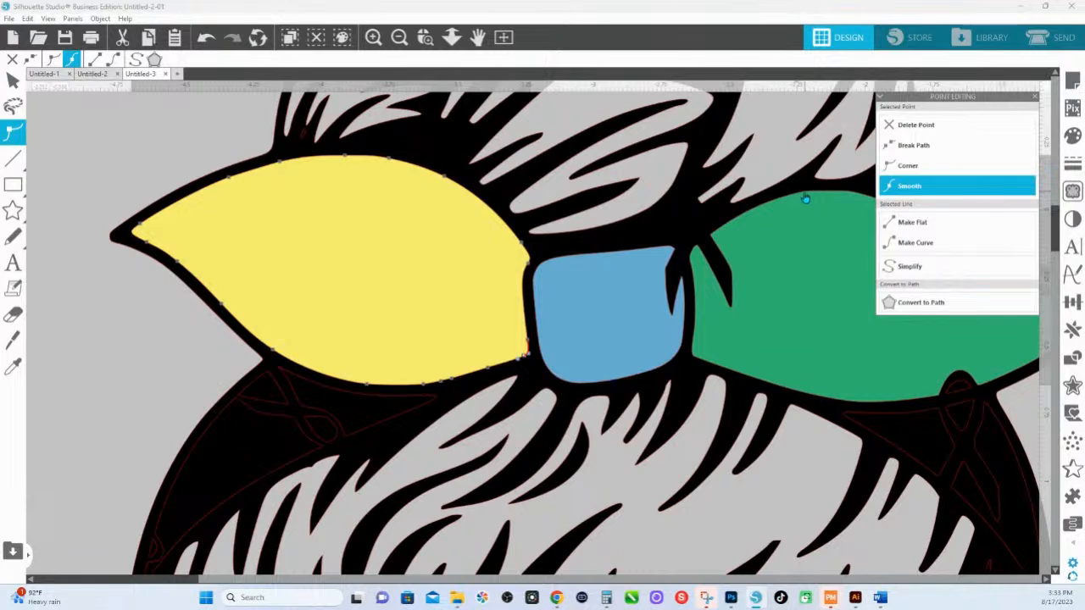
# Delete the edit points of the black notch inside the blue center knot's right edge and leave point editing.
pyautogui.click(452, 38)
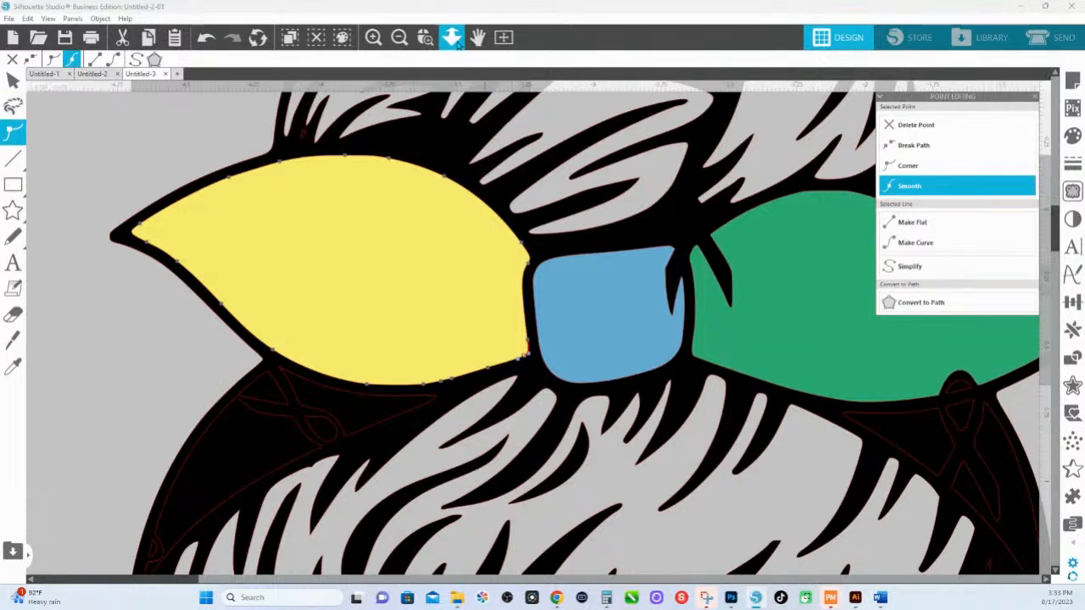
pyautogui.moveTo(571, 392); pyautogui.dragTo(997, 138)
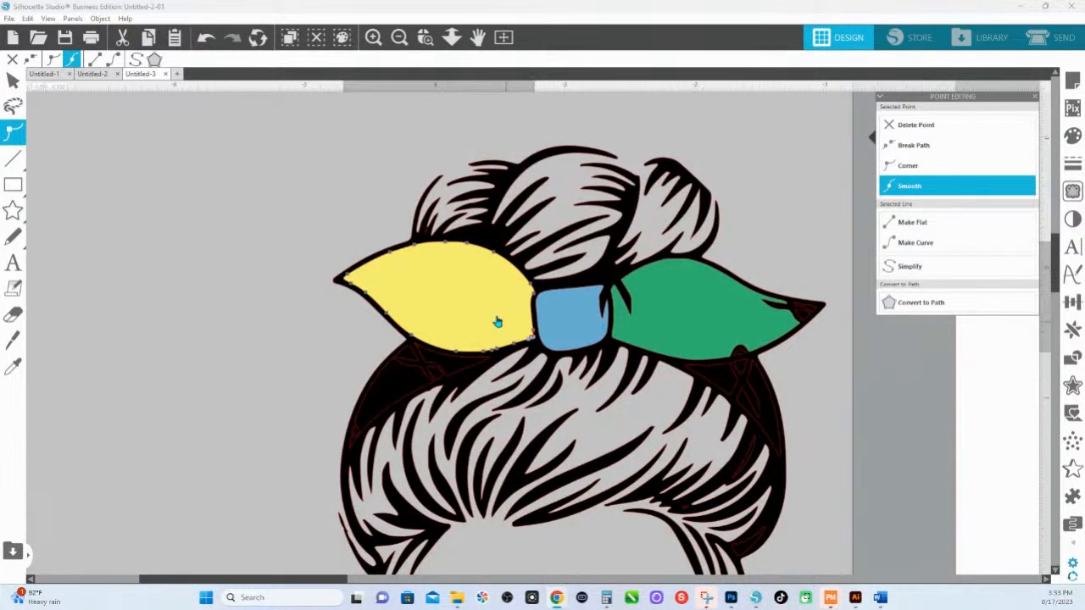
pyautogui.click(553, 321)
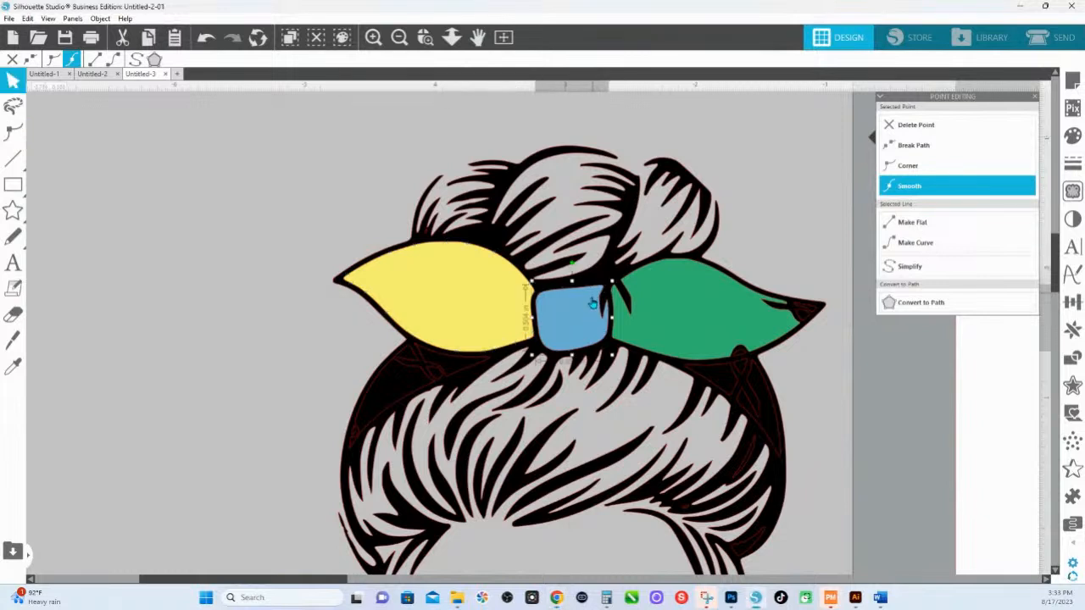
pyautogui.doubleClick(591, 299)
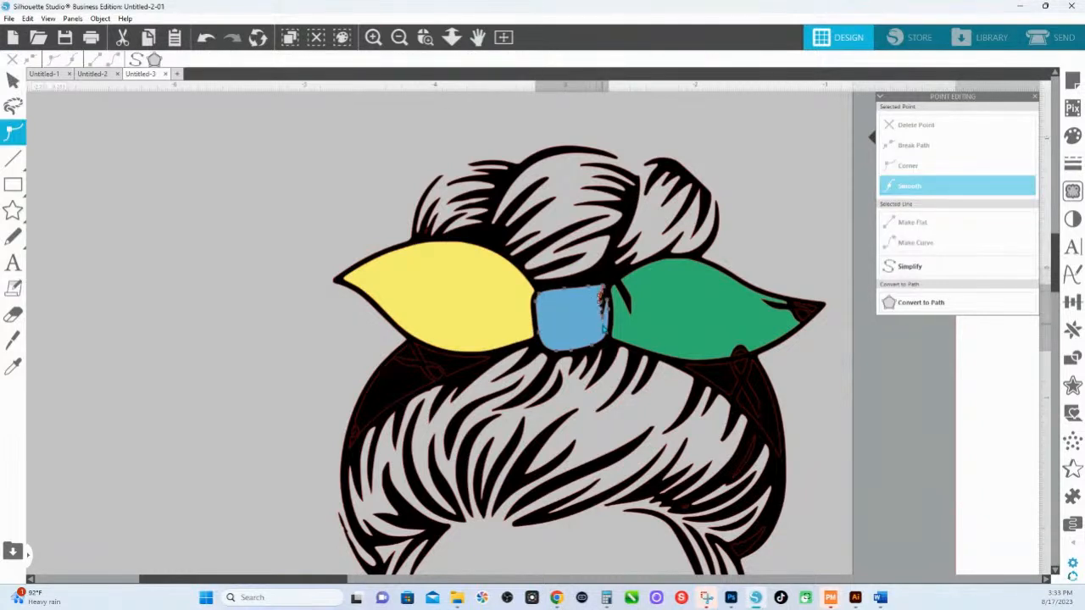
pyautogui.click(949, 128)
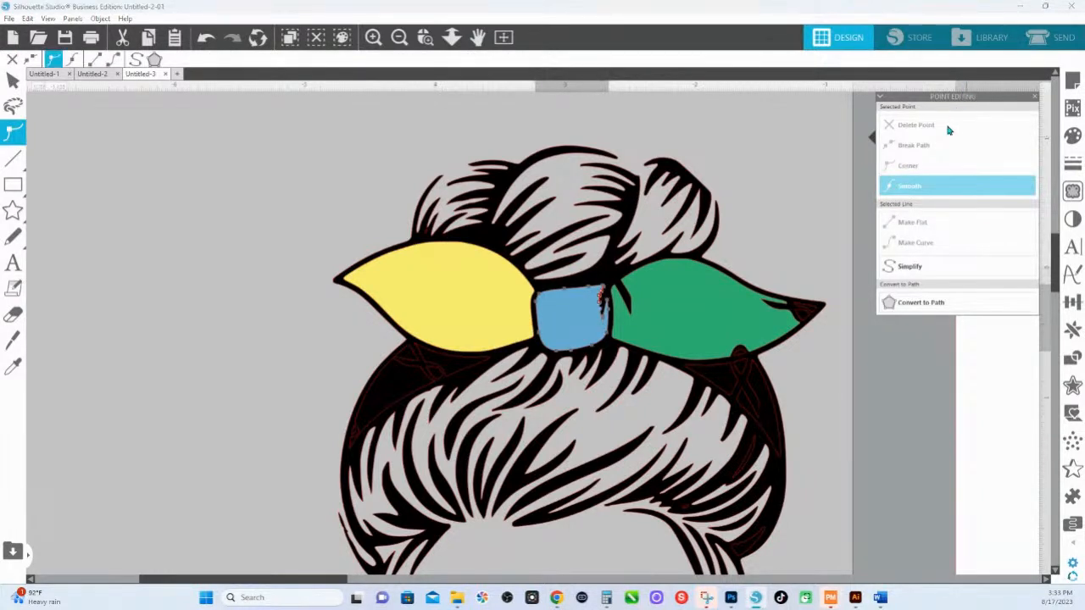
pyautogui.click(945, 131)
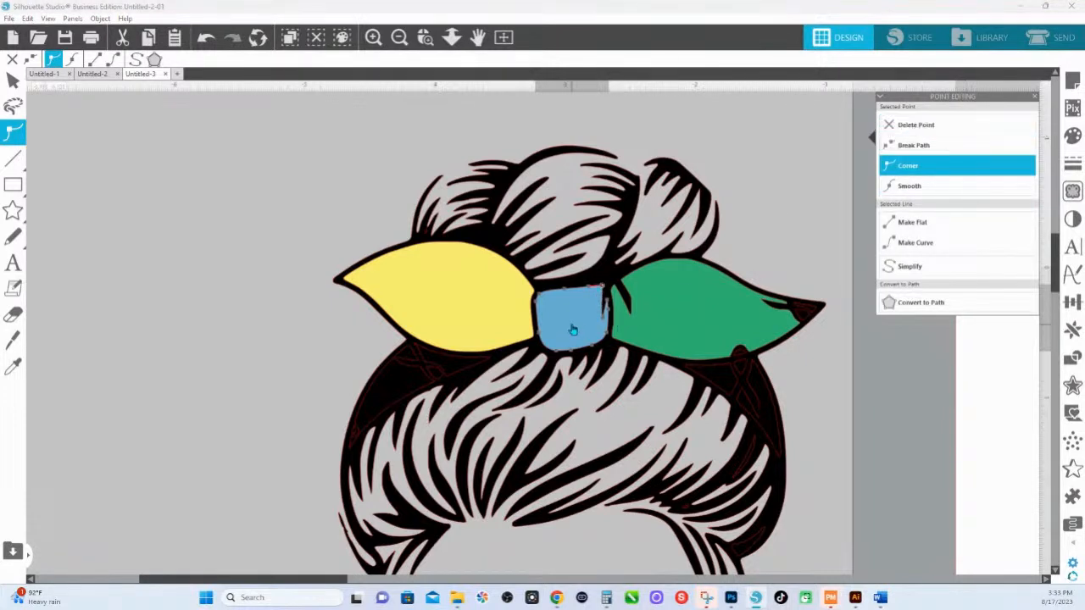
pyautogui.click(603, 322)
pyautogui.click(603, 321)
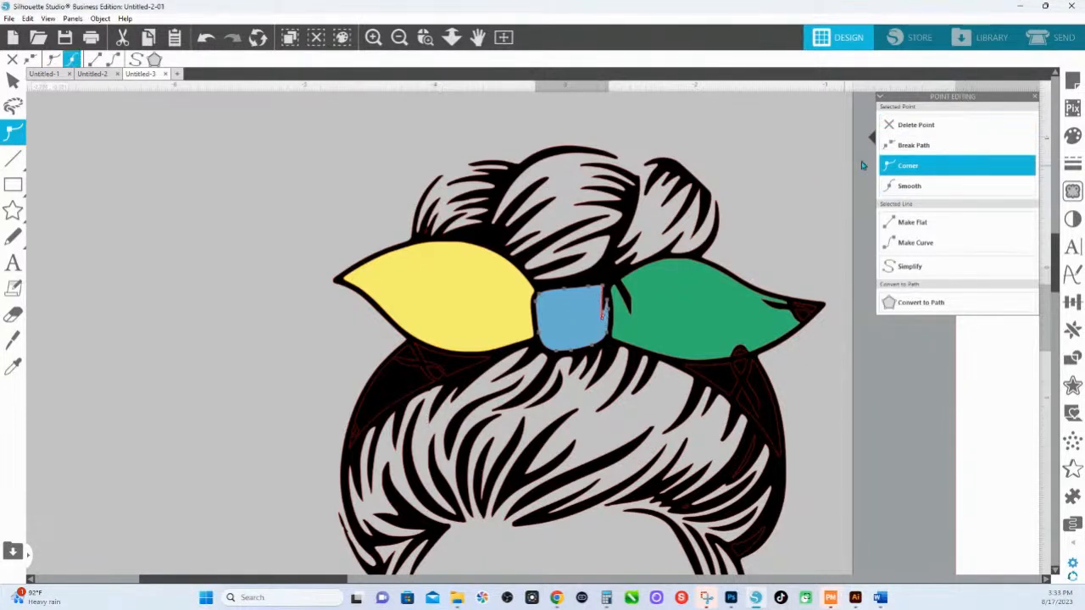
pyautogui.click(914, 135)
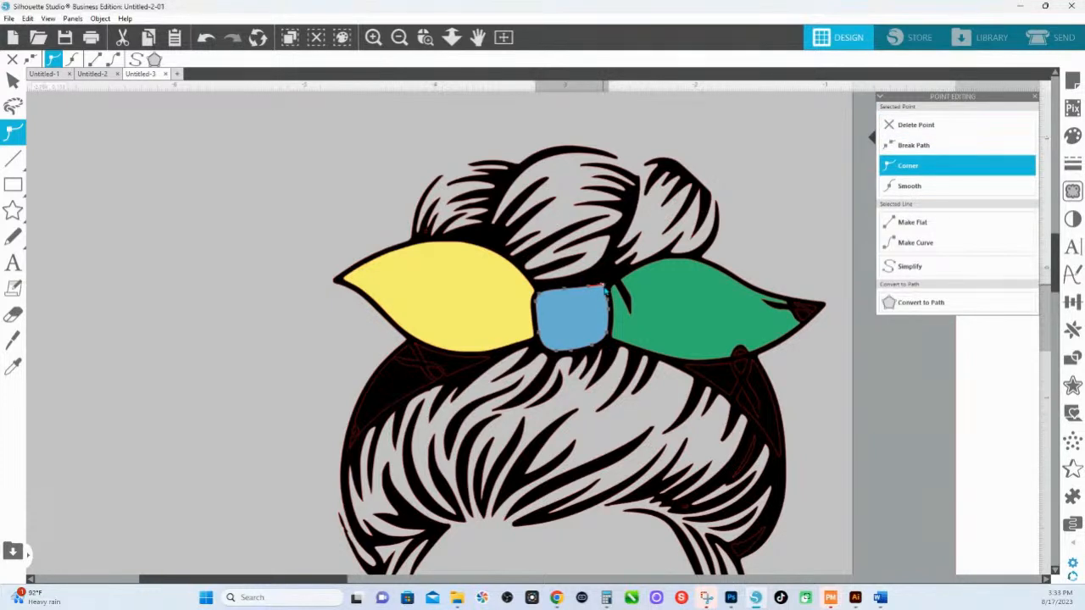
pyautogui.click(749, 190)
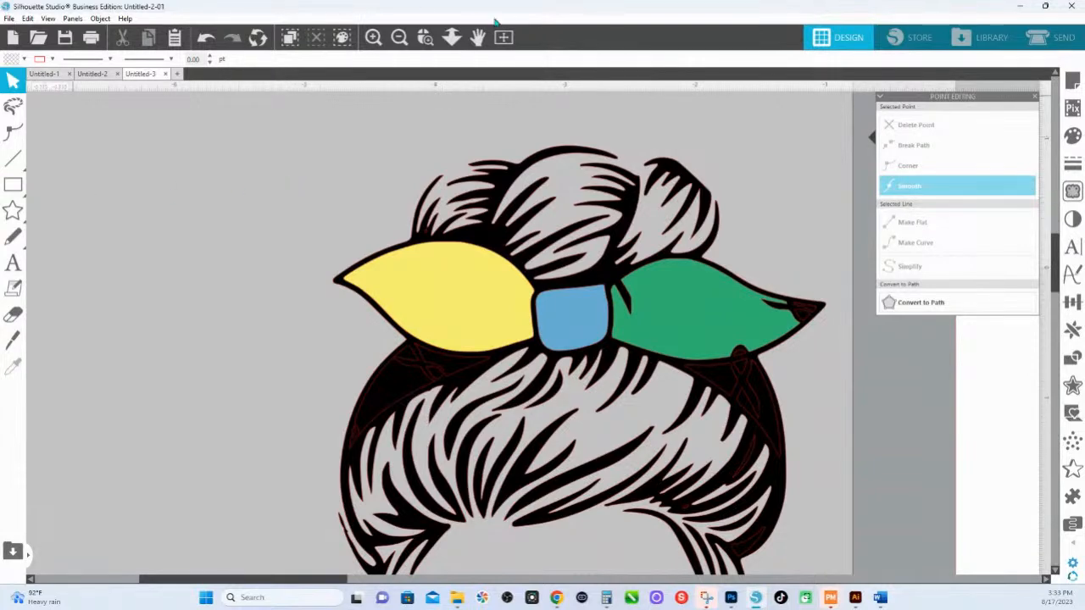
pyautogui.click(452, 36)
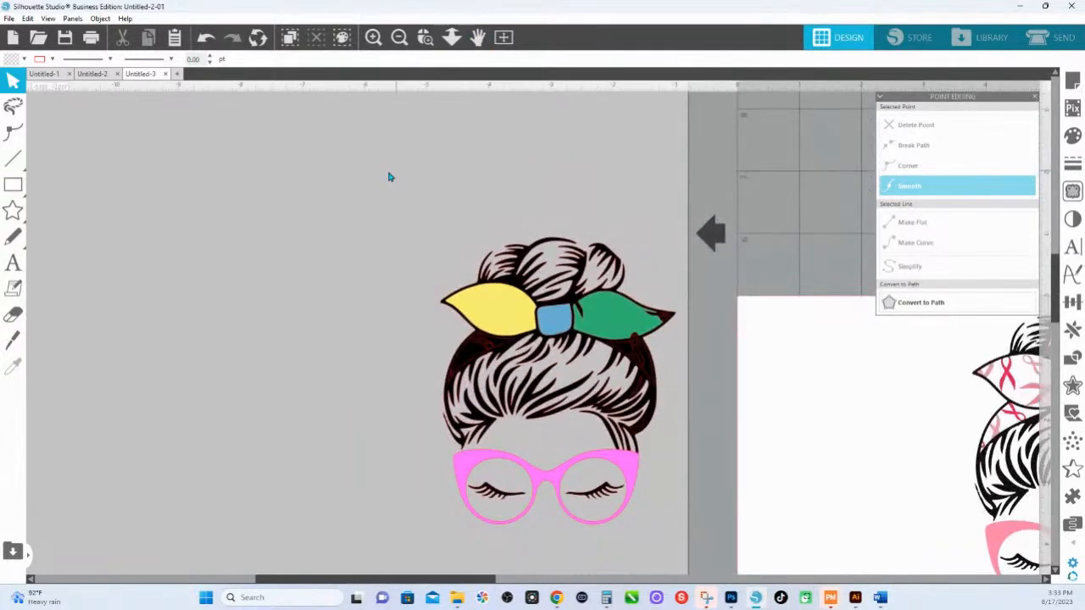
pyautogui.moveTo(697, 358); pyautogui.dragTo(577, 265)
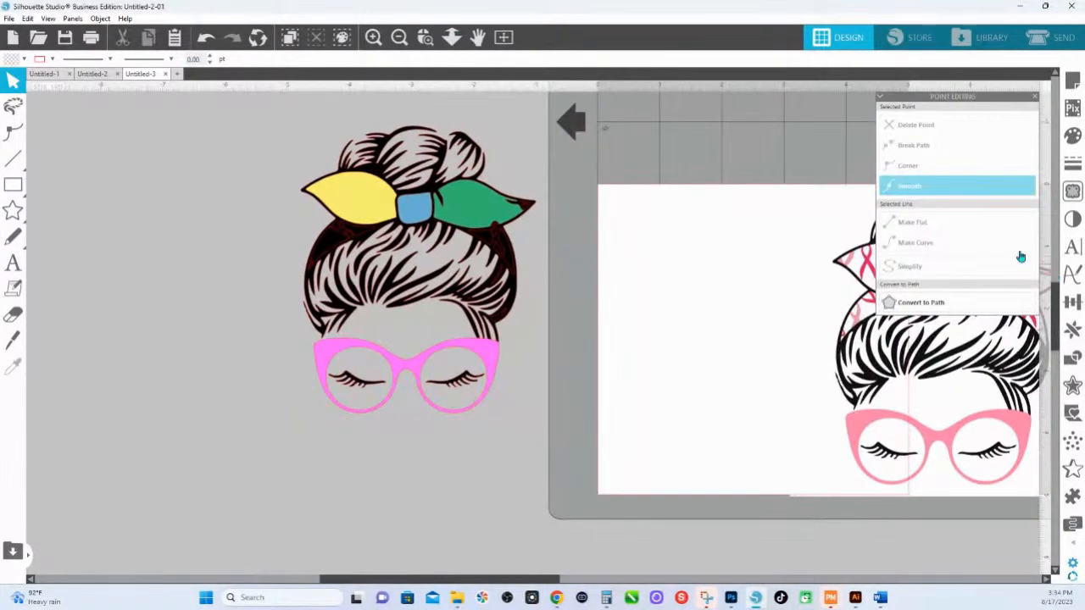
pyautogui.moveTo(675, 334); pyautogui.dragTo(458, 438)
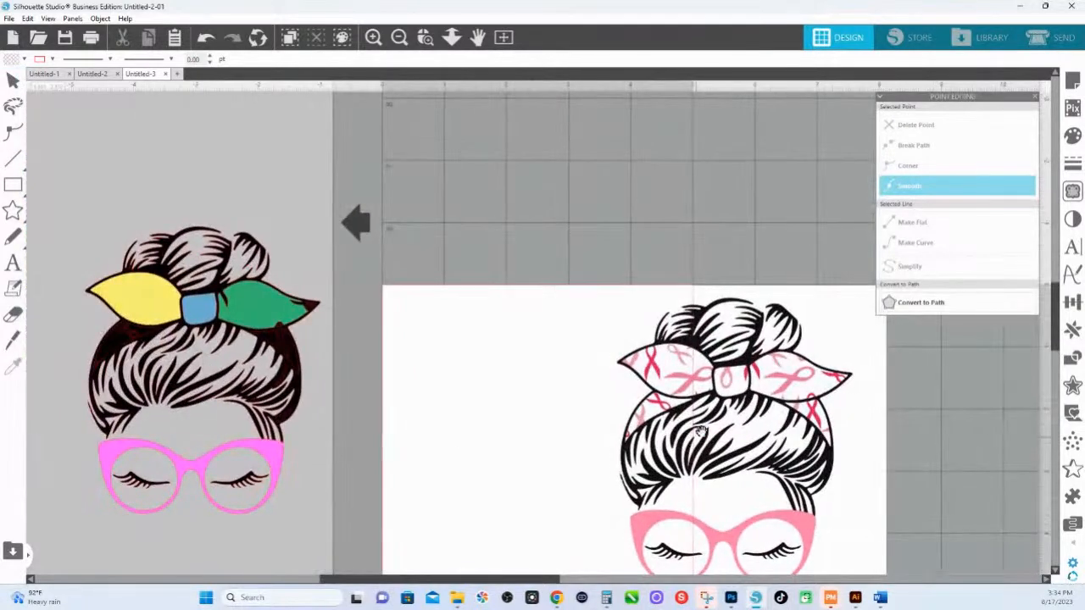
pyautogui.click(451, 44)
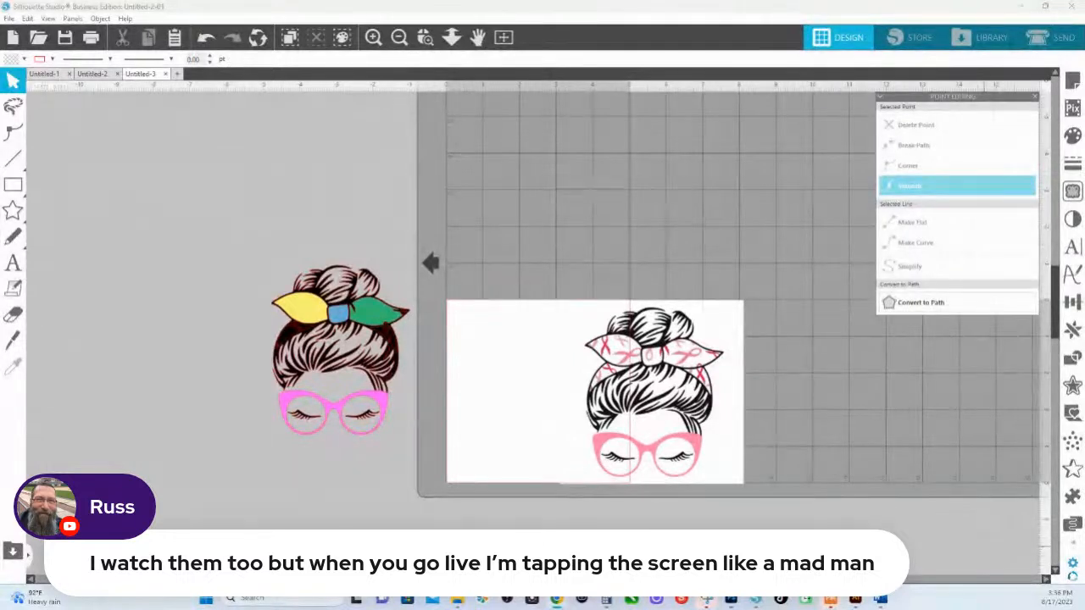
# Switch to the browser, open the shop's 365 CA Classes and Playbacks page and look through the academy courses.
pyautogui.hotkey('alt', 'Tab')
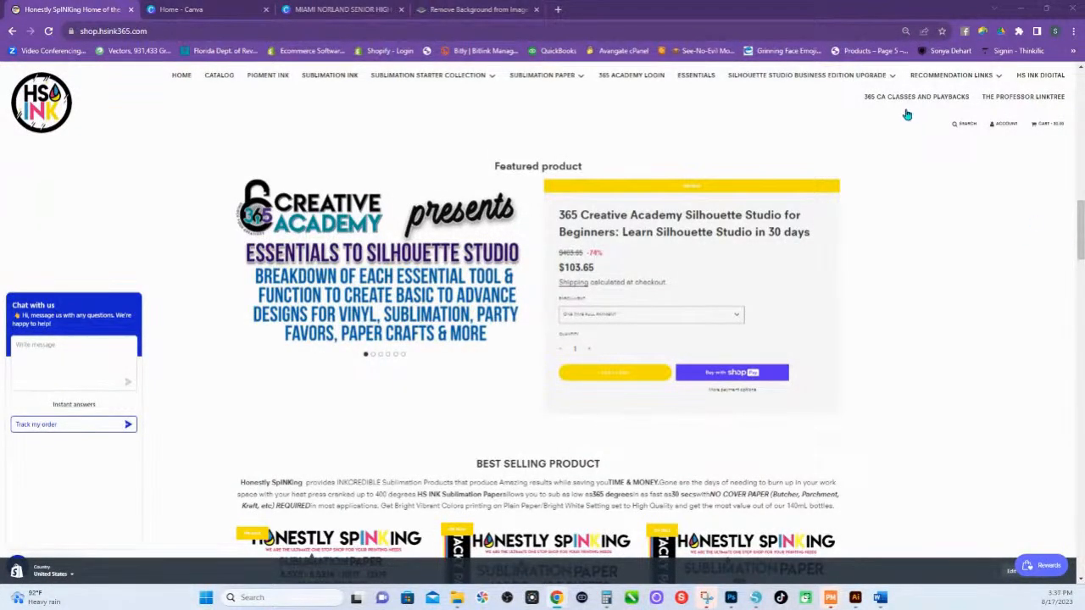
pyautogui.click(868, 100)
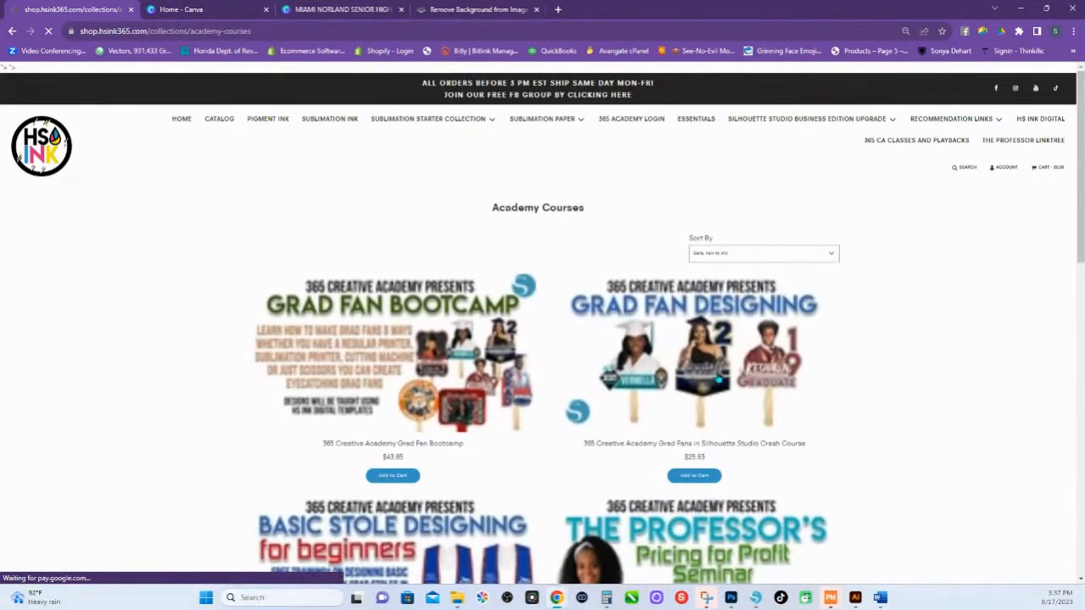
pyautogui.scroll(-1, 717, 373)
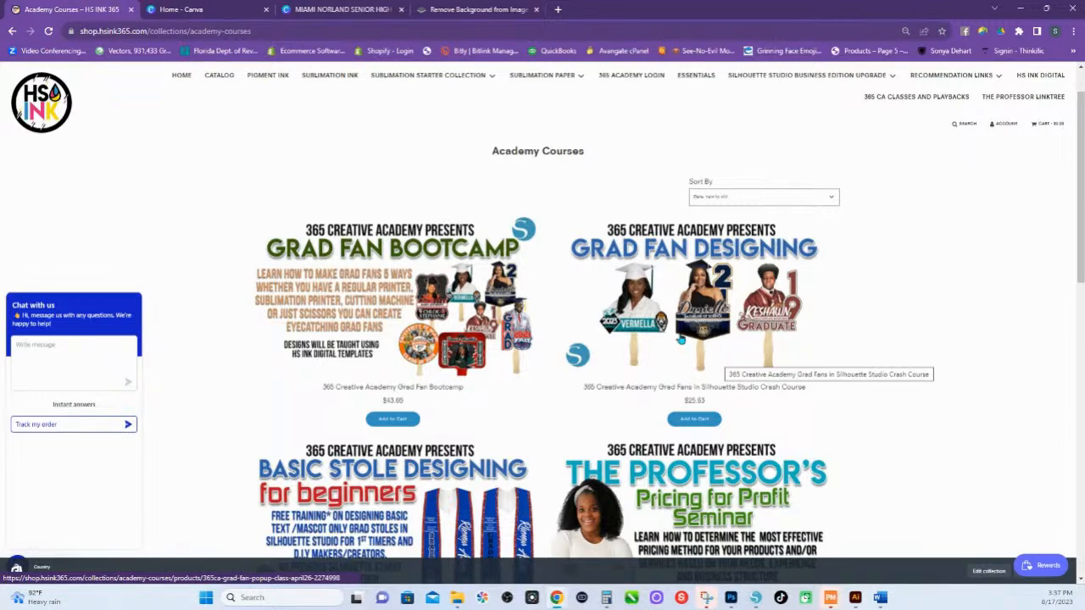
pyautogui.scroll(-1, 680, 339)
pyautogui.scroll(-3, 680, 339)
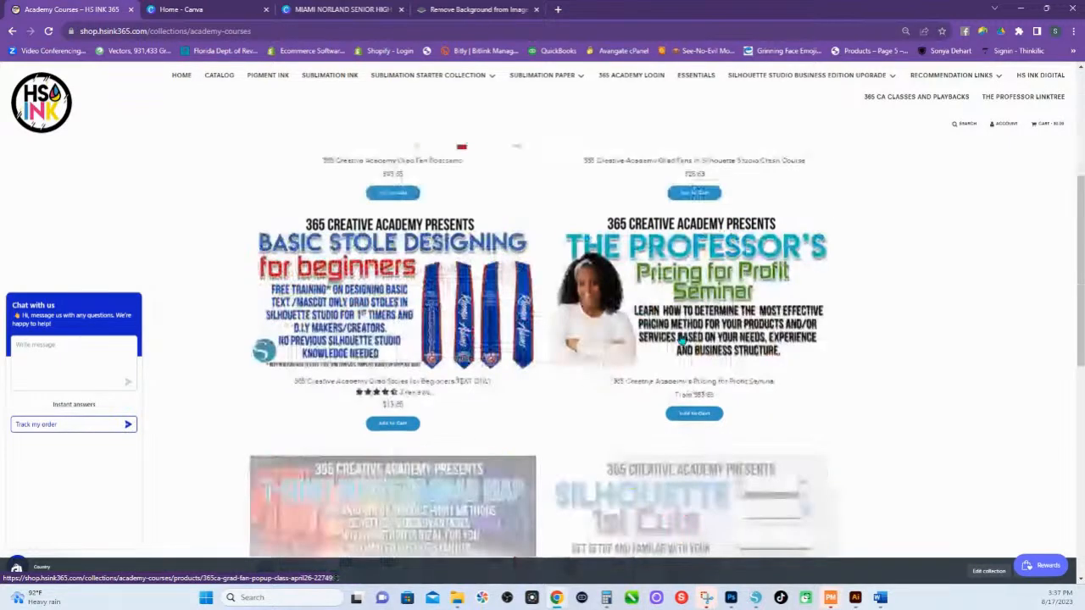
pyautogui.scroll(-5, 680, 339)
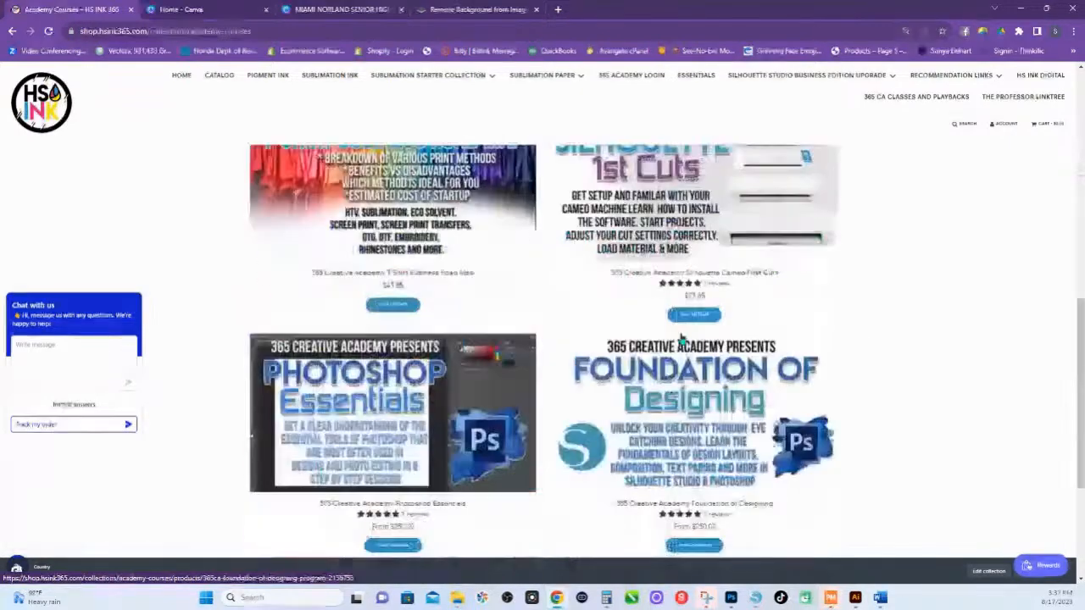